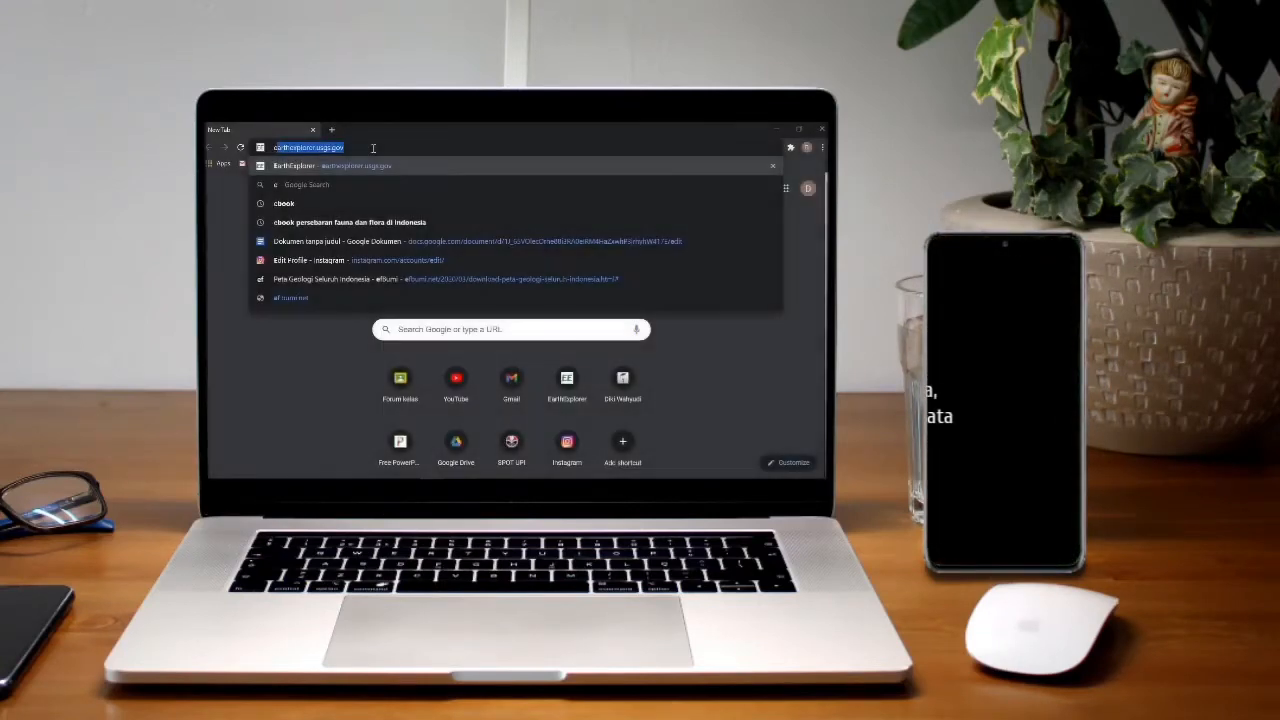
Step: Open the earthexplorer.usgs.gov site and set the search criteria's geocoding method to Address/Place
{"action": "key", "text": "Return"}
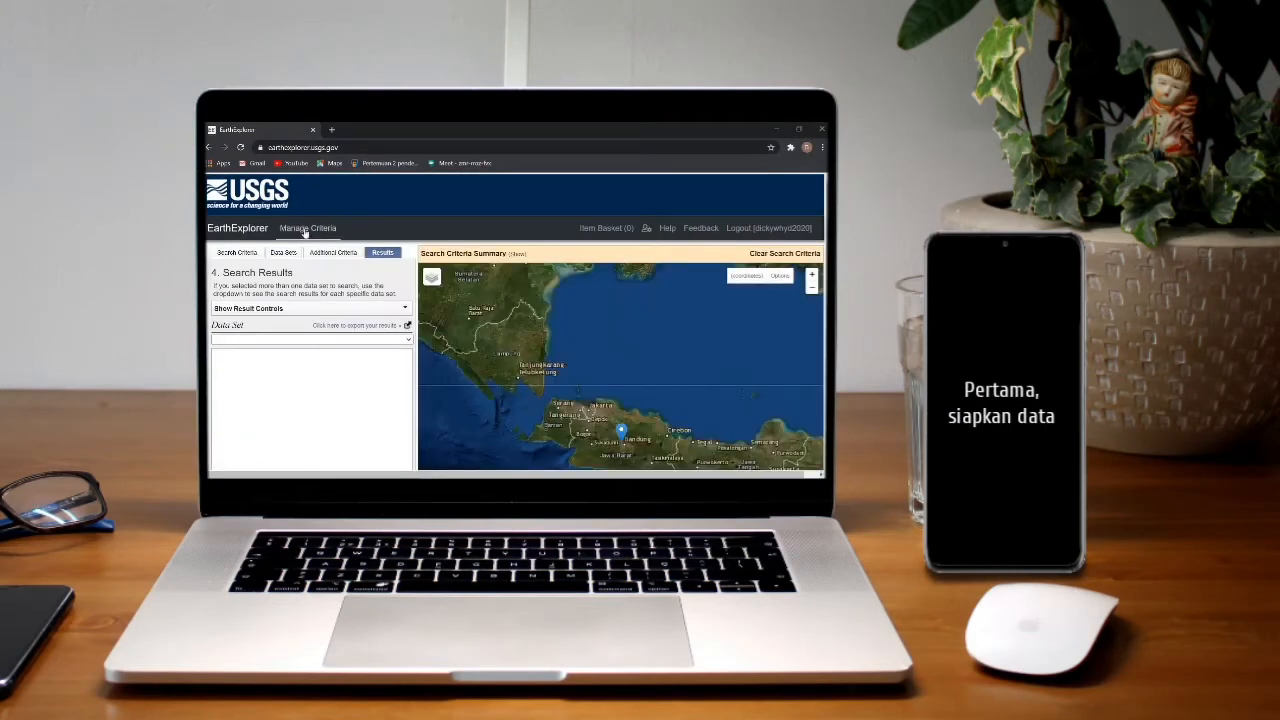
{"action": "left_click", "coordinate": [237, 253]}
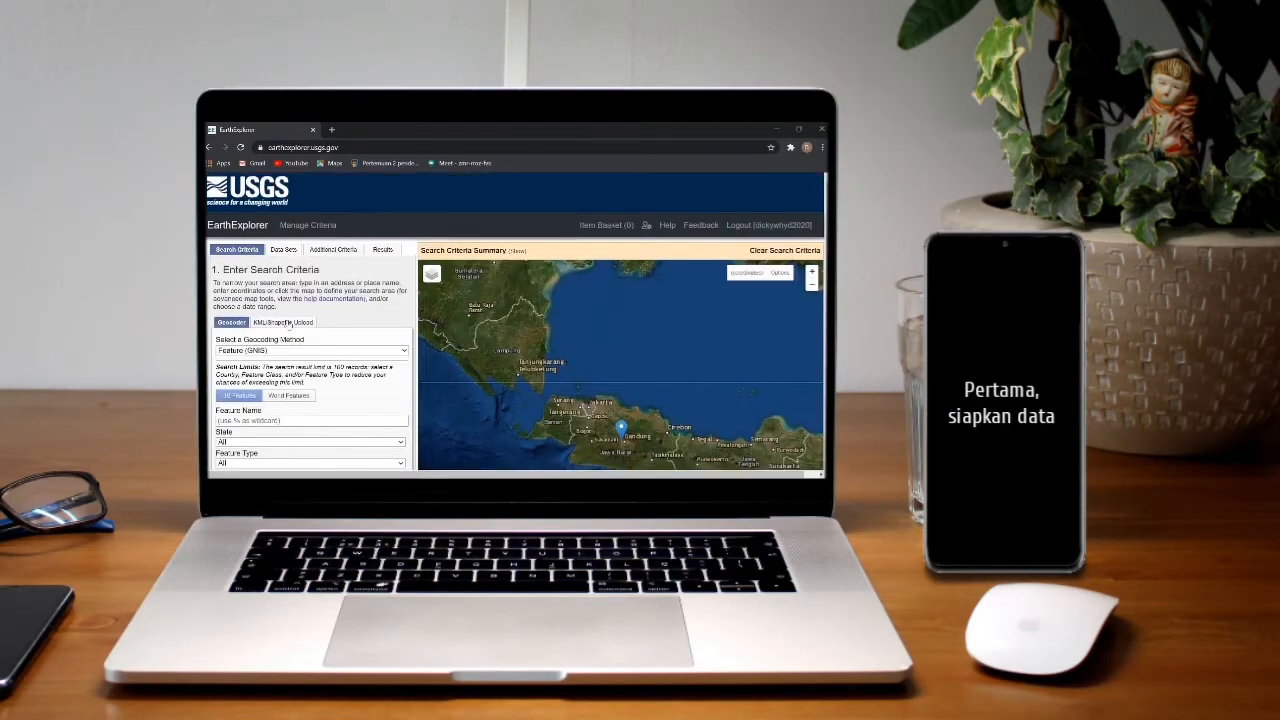
{"action": "scroll", "coordinate": [295, 312], "scroll_direction": "down", "scroll_amount": 1}
{"action": "left_click", "coordinate": [293, 303]}
{"action": "left_click", "coordinate": [289, 318]}
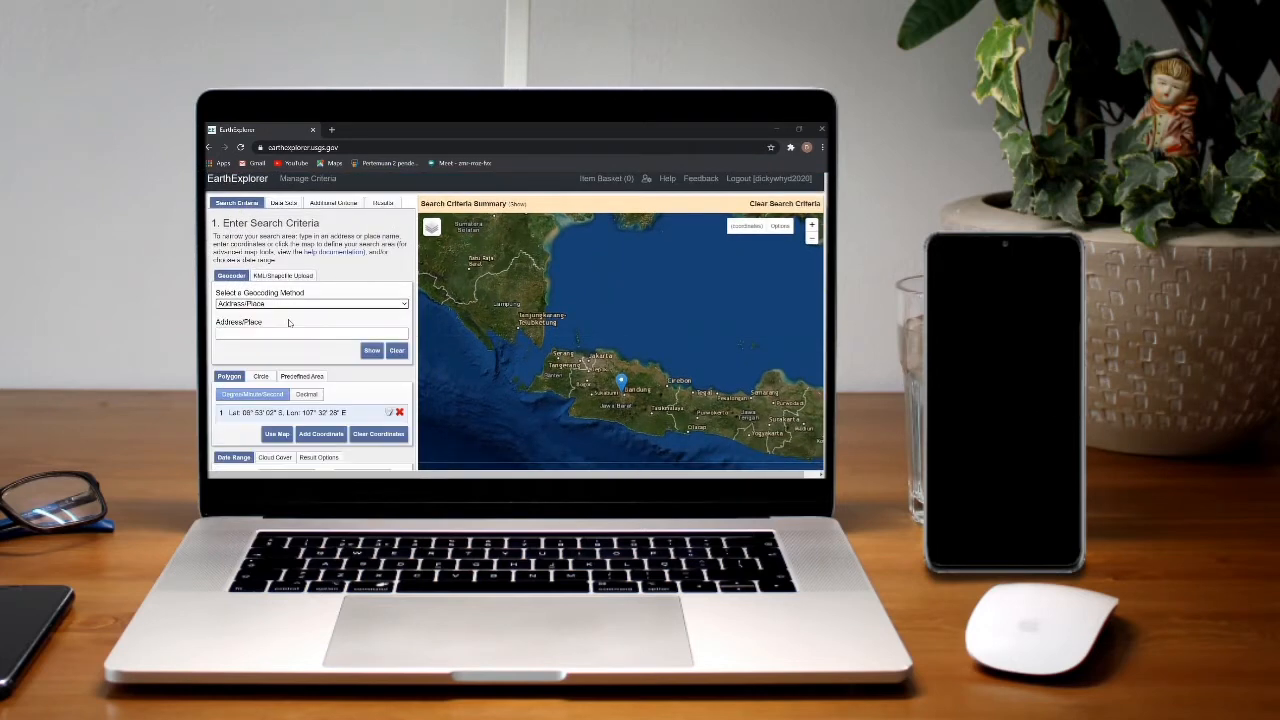
Step: Look up the place "cimahi" and set the matching West Java location as the search area
{"action": "scroll", "coordinate": [290, 323], "scroll_direction": "down", "scroll_amount": 1}
{"action": "left_click", "coordinate": [288, 285]}
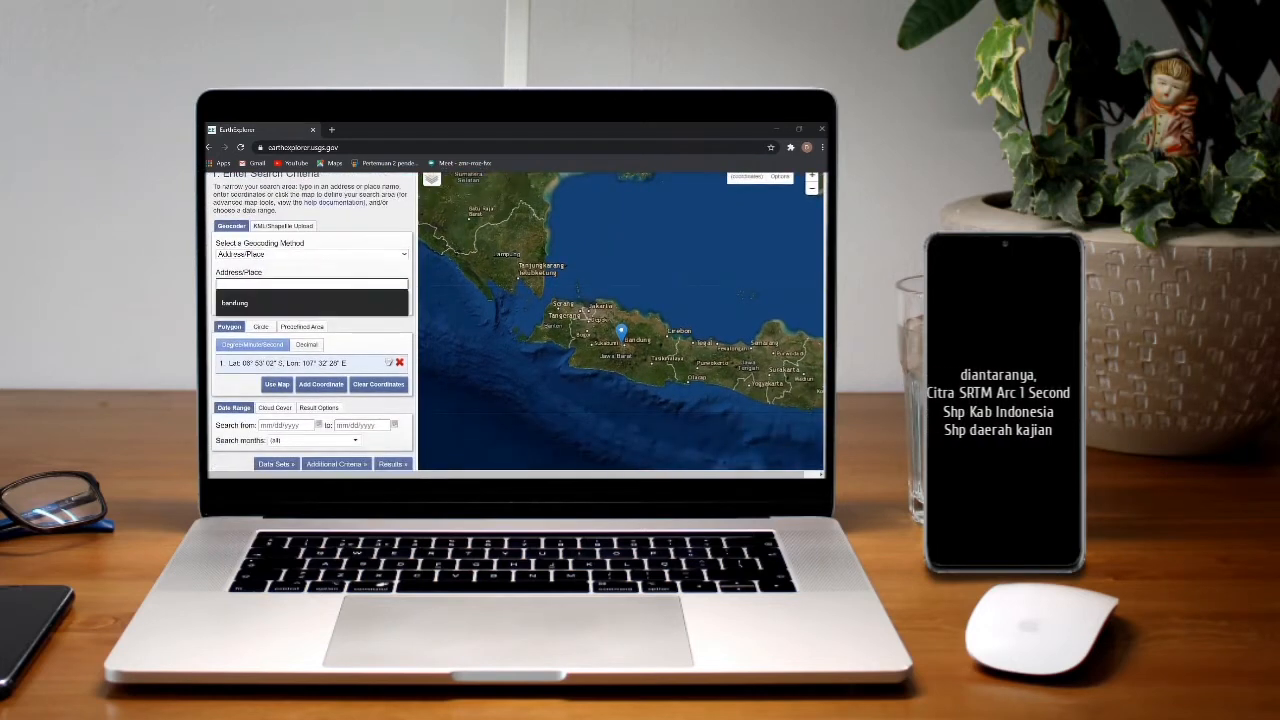
{"action": "type", "text": "cimahi"}
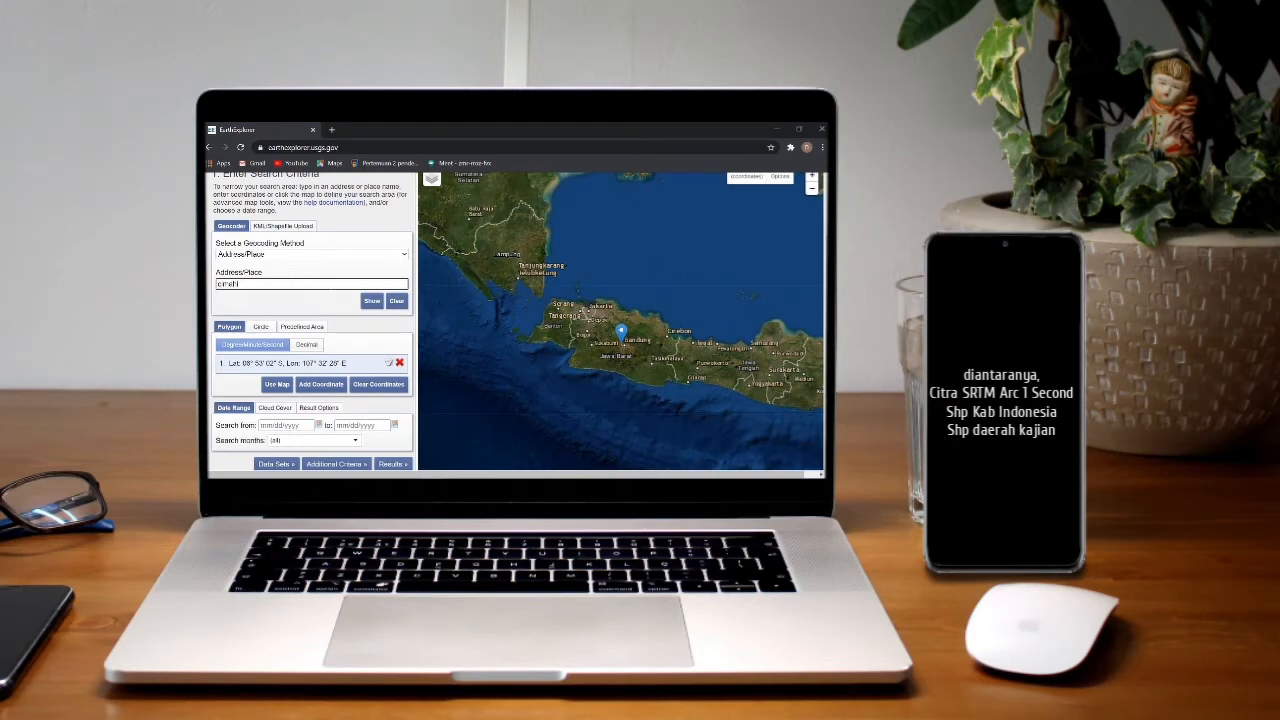
{"action": "left_click", "coordinate": [368, 304]}
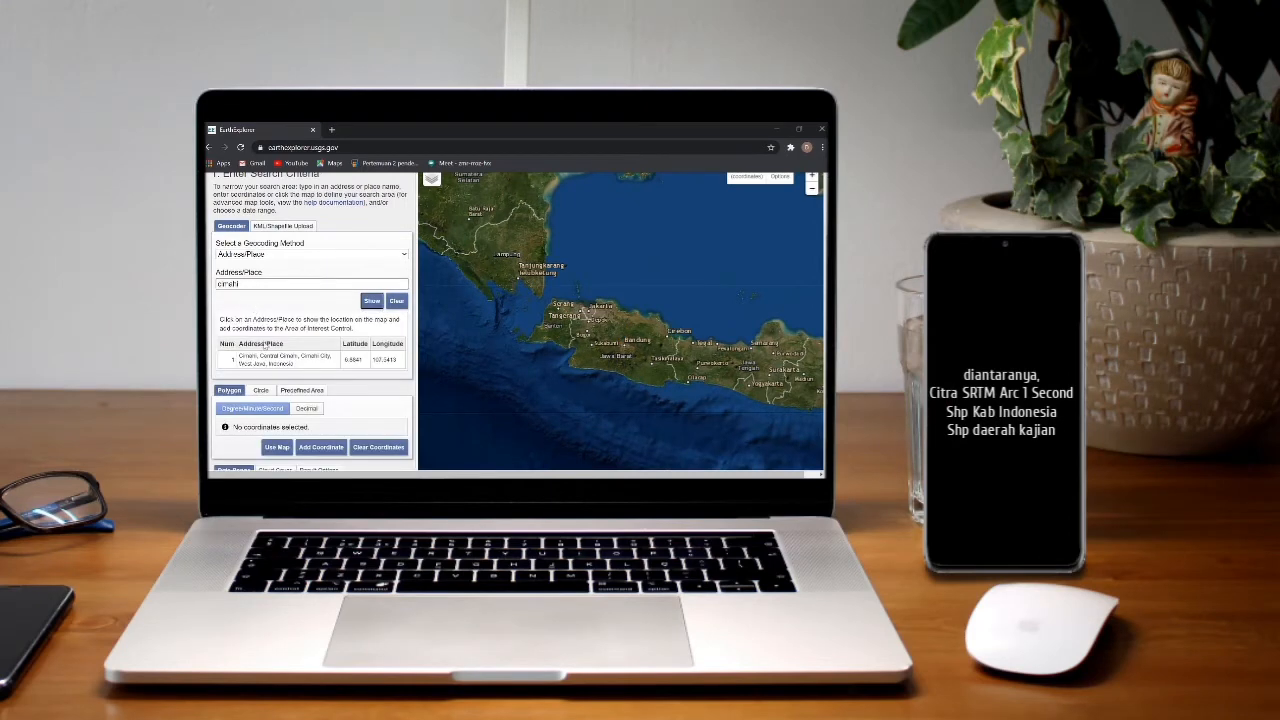
{"action": "left_click", "coordinate": [283, 362]}
Step: Choose the SRTM 1 Arc-Second Global data set under Digital Elevation and show its search results
{"action": "scroll", "coordinate": [280, 358], "scroll_direction": "down", "scroll_amount": 3}
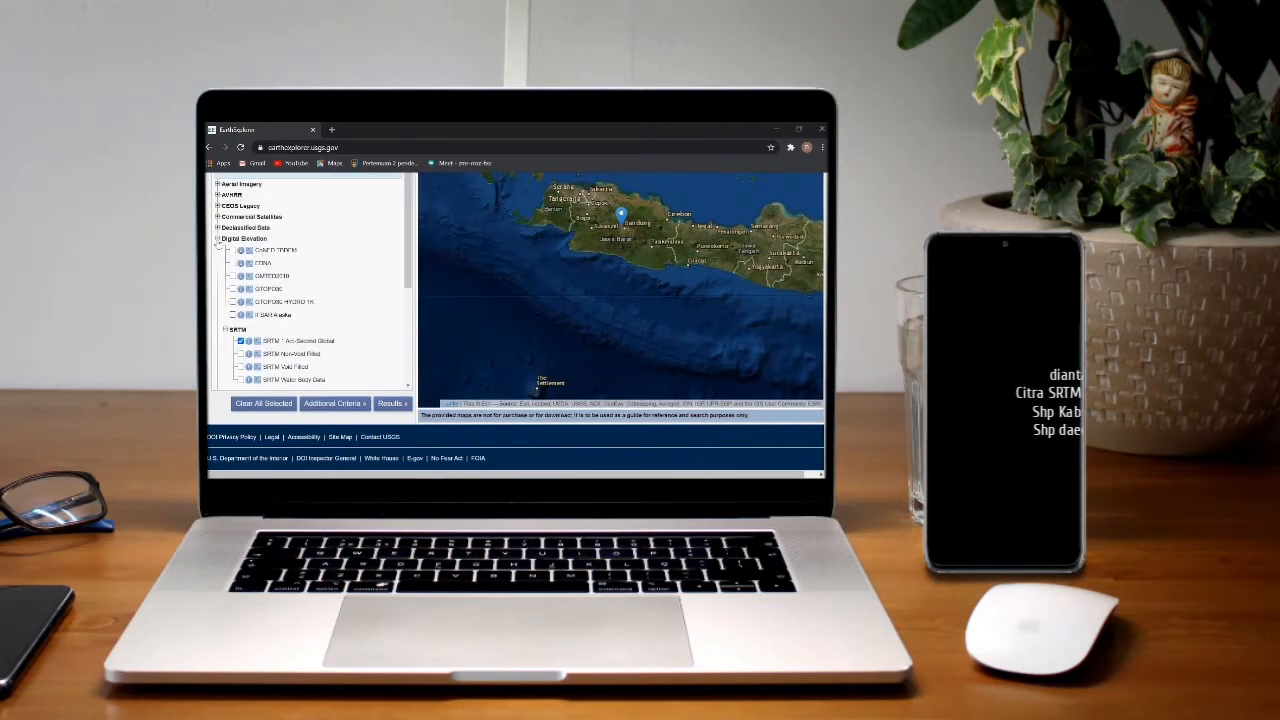
{"action": "scroll", "coordinate": [275, 345], "scroll_direction": "down", "scroll_amount": 2}
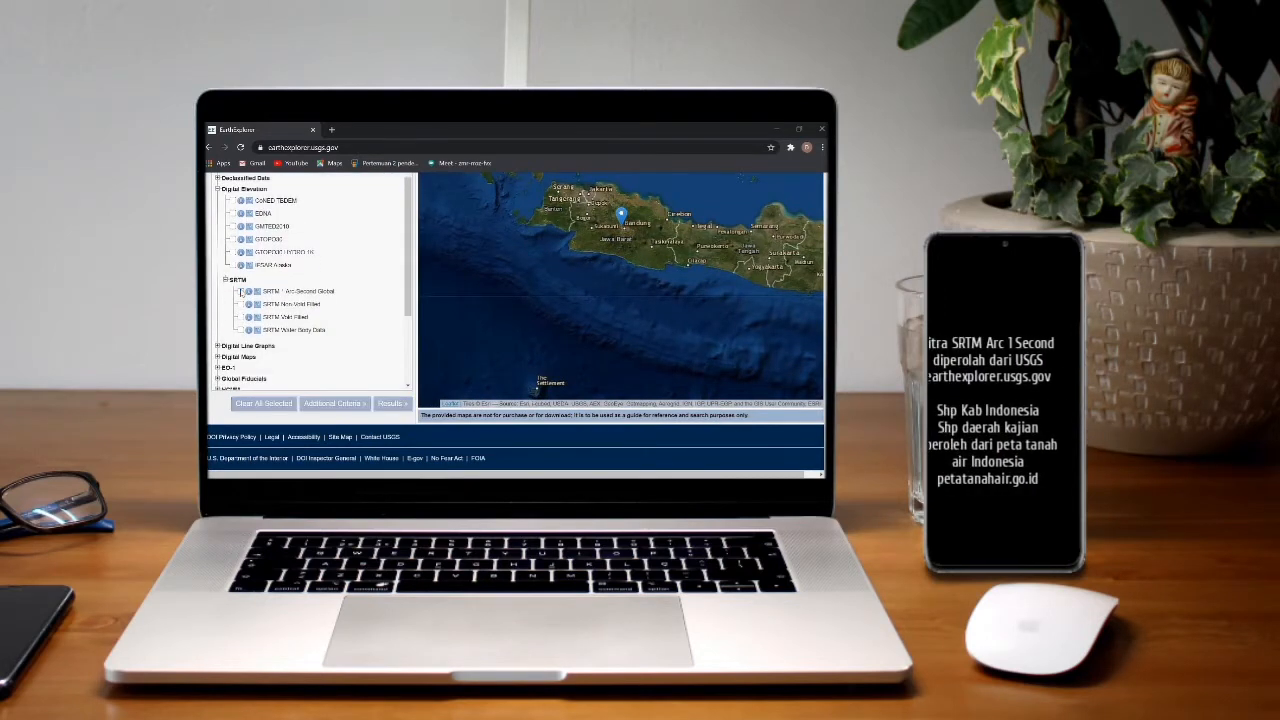
{"action": "left_click", "coordinate": [389, 402]}
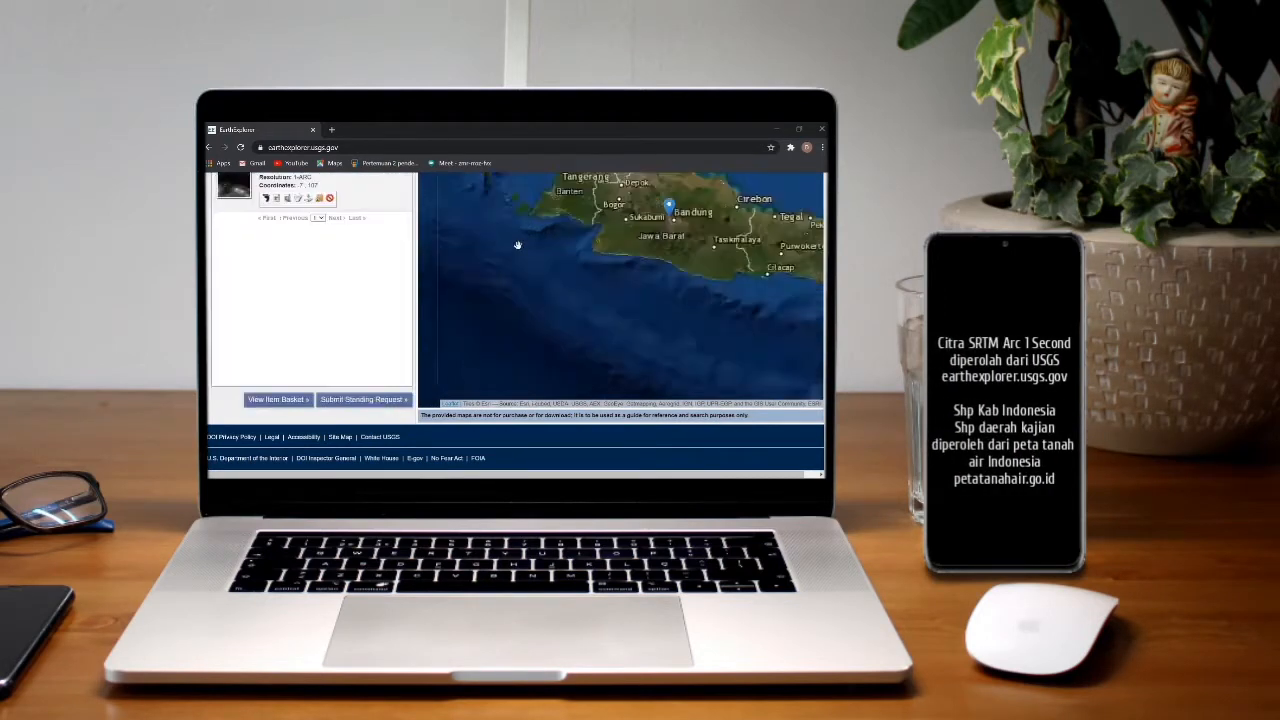
Step: Check the SRTM scene's footprint over the Bandung area and download it as GeoTIFF 1 Arc-second
{"action": "left_click_drag", "start_coordinate": [517, 243], "coordinate": [576, 281]}
{"action": "scroll", "coordinate": [636, 260], "scroll_direction": "up", "scroll_amount": 1}
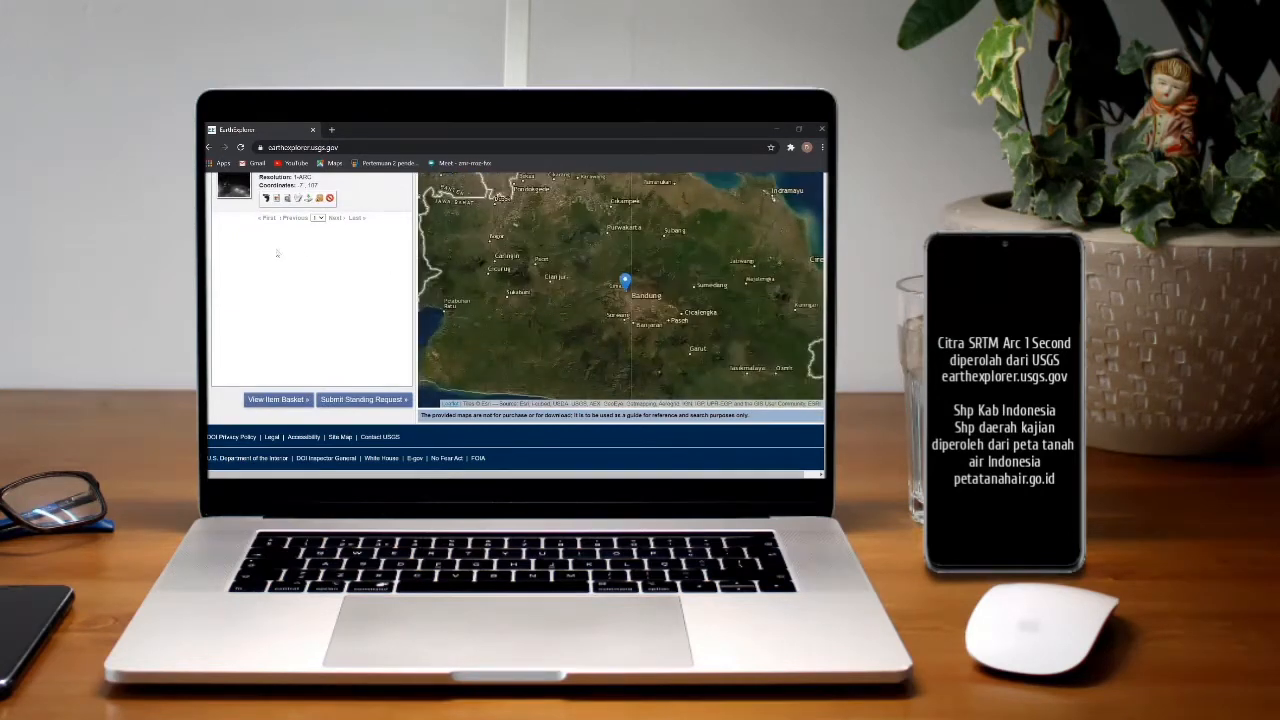
{"action": "left_click", "coordinate": [265, 198]}
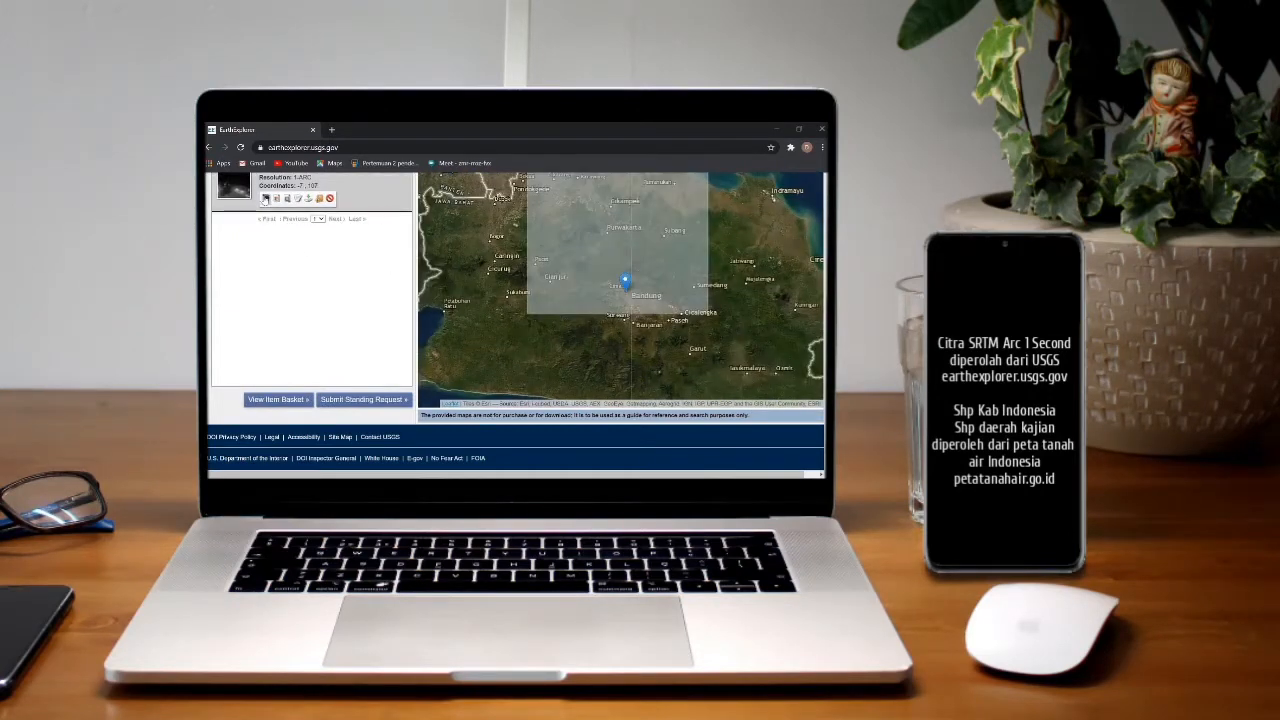
{"action": "left_click", "coordinate": [308, 198]}
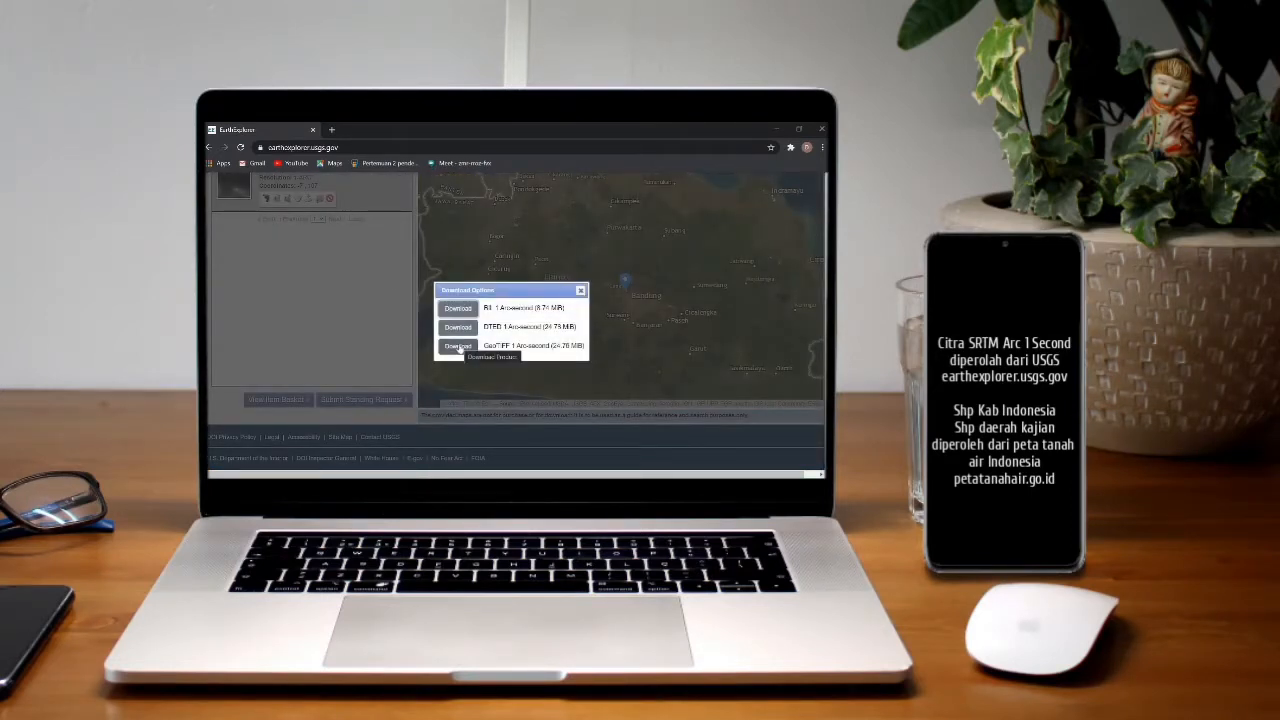
{"action": "left_click", "coordinate": [458, 346]}
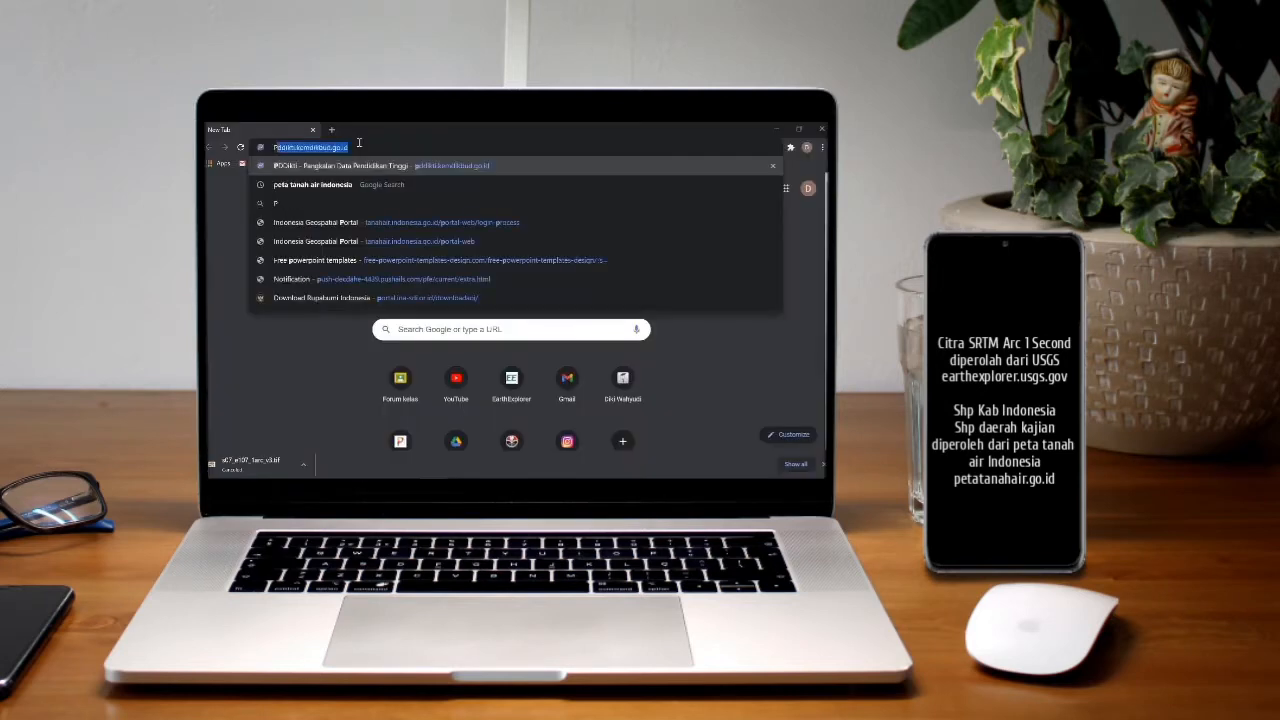
Step: Search the web for "peta tanah air indonesia" and open the Indonesia Geospatial Portal
{"action": "type", "text": "eta tanah air indonesia"}
{"action": "key", "text": "Return"}
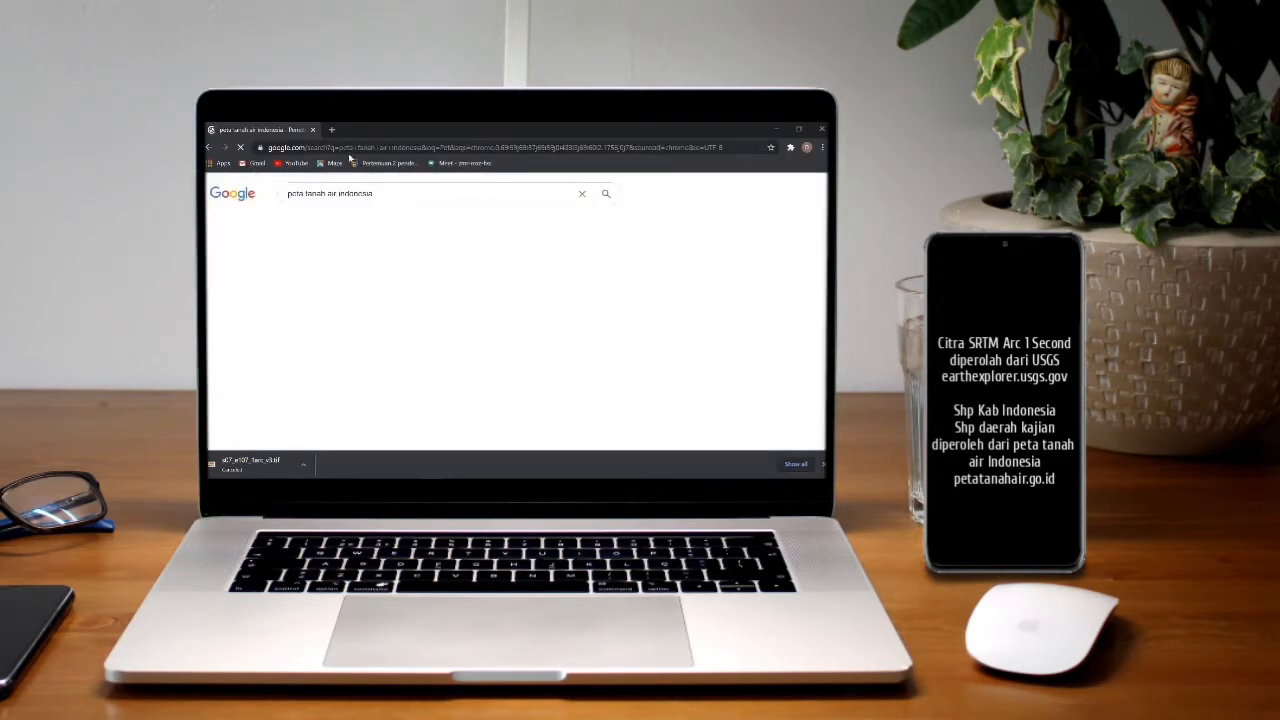
{"action": "left_click", "coordinate": [362, 284]}
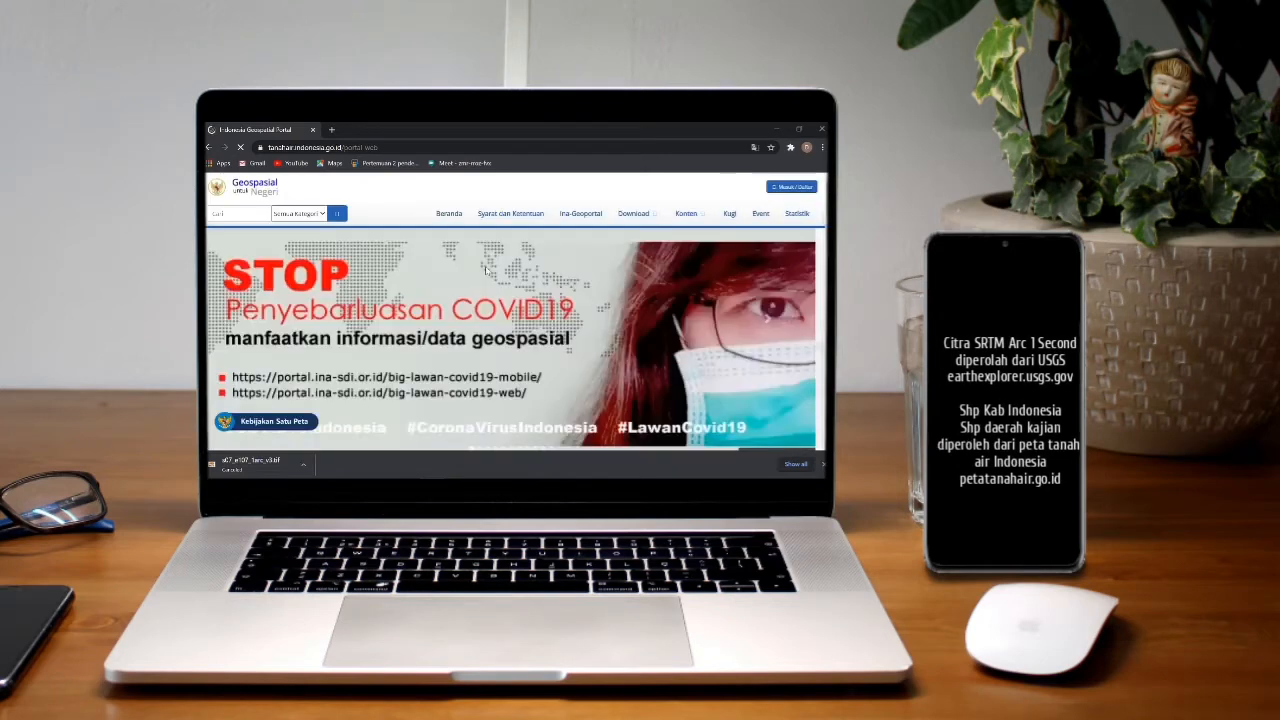
Step: Request the Peta RBI Format shp download by region (Per Wilayah) for Kota Cimahi in Jawa Barat
{"action": "scroll", "coordinate": [327, 373], "scroll_direction": "down", "scroll_amount": 4}
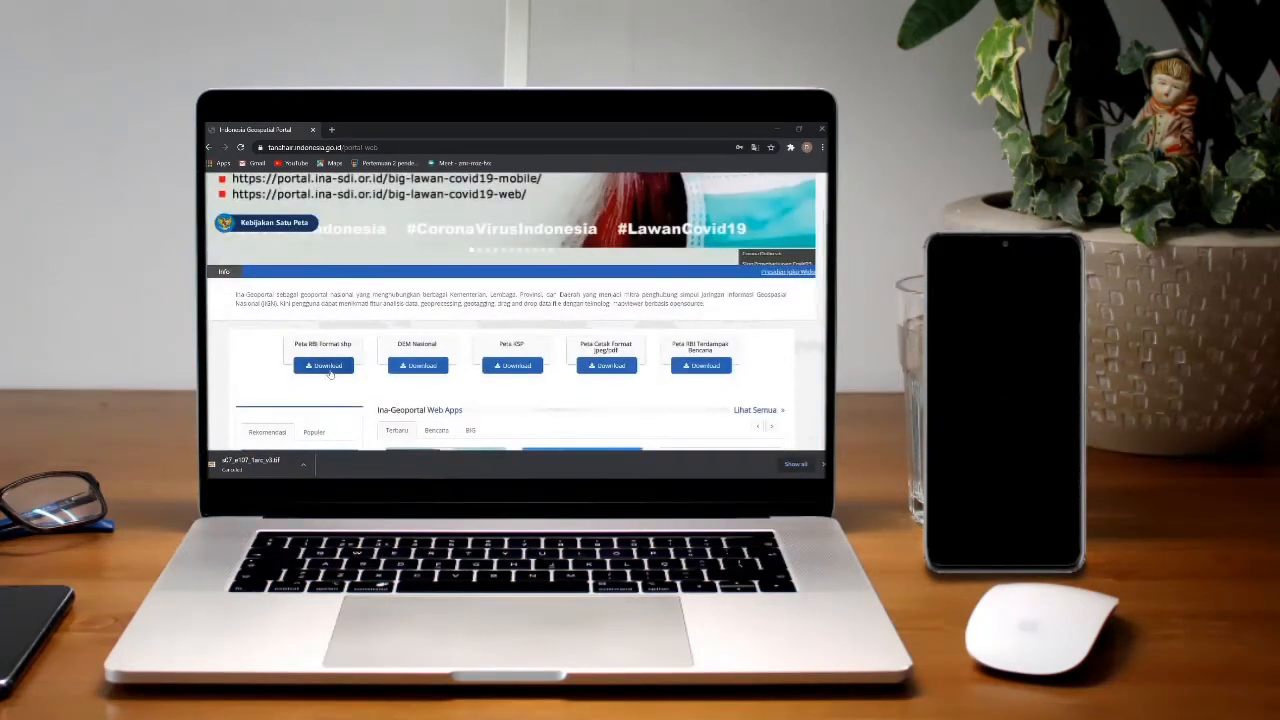
{"action": "left_click", "coordinate": [327, 367]}
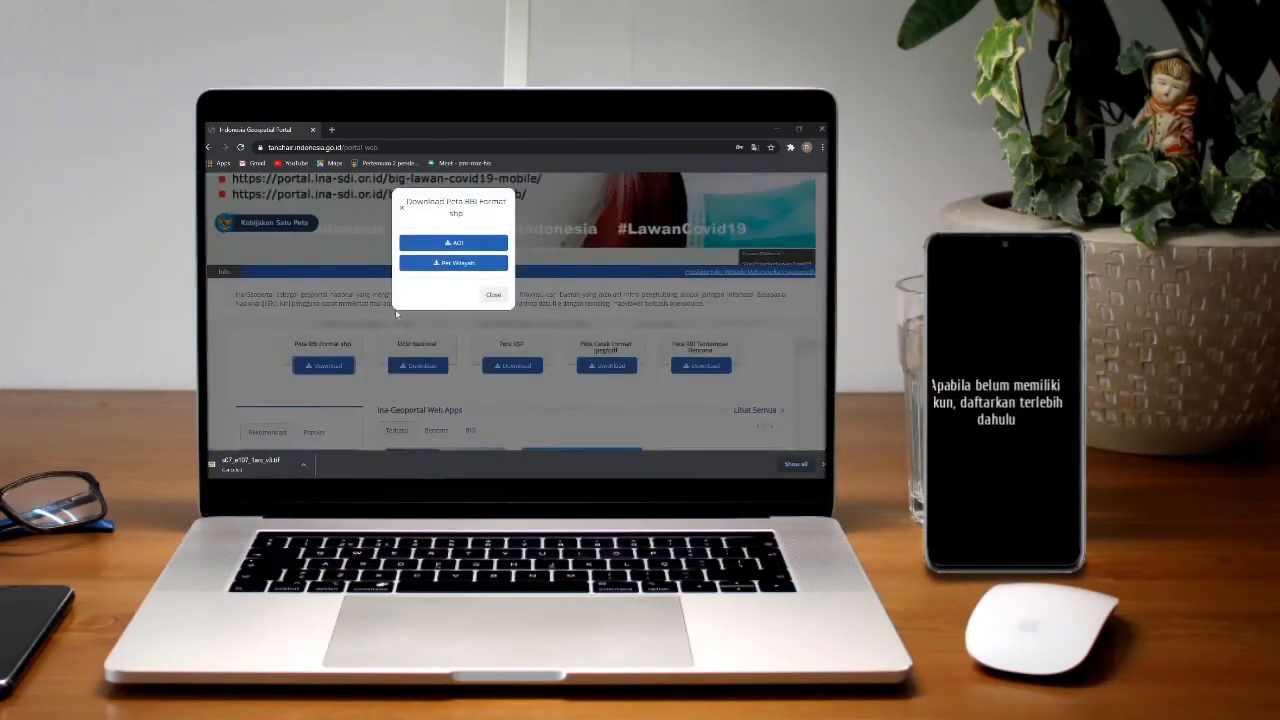
{"action": "left_click", "coordinate": [457, 264]}
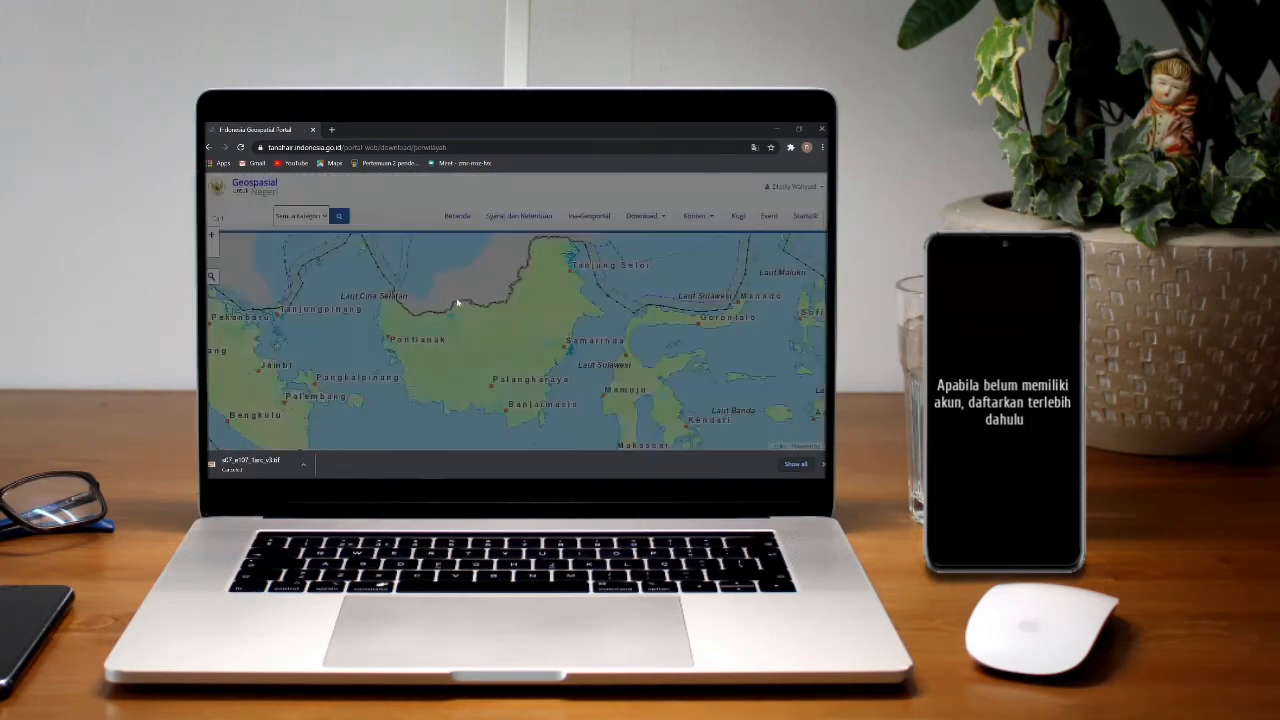
{"action": "left_click", "coordinate": [407, 337]}
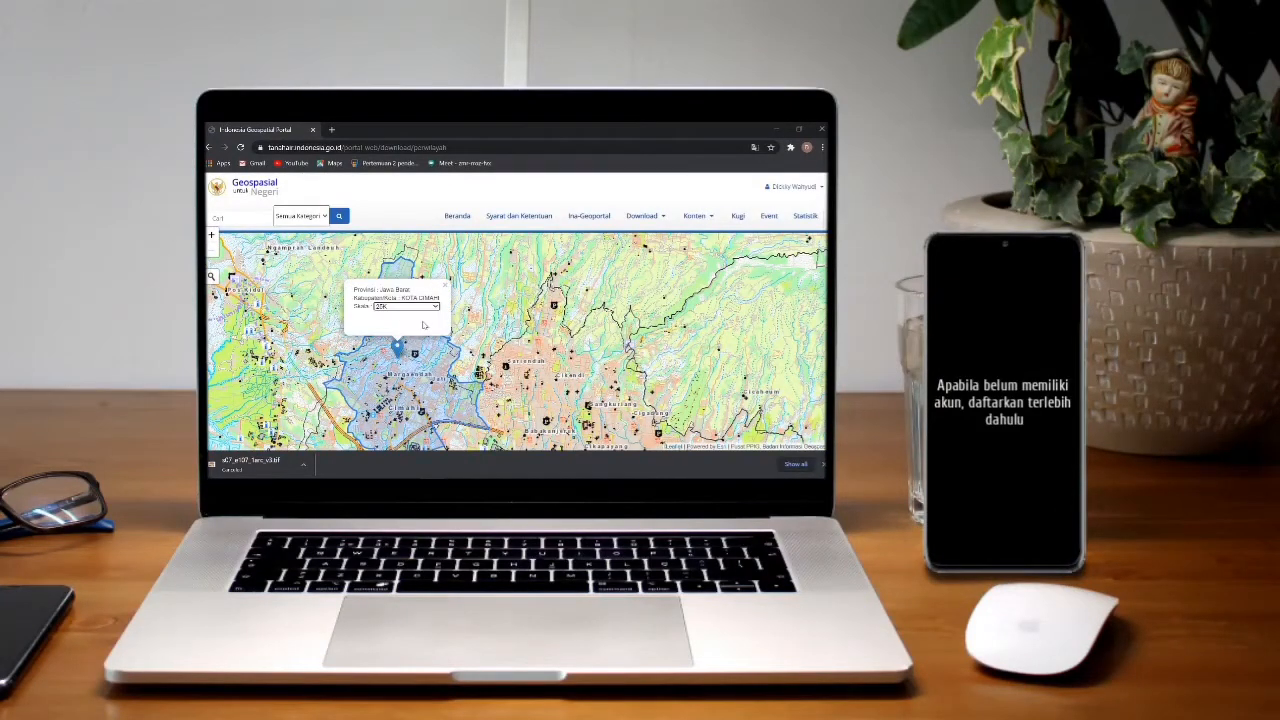
{"action": "left_click", "coordinate": [435, 325]}
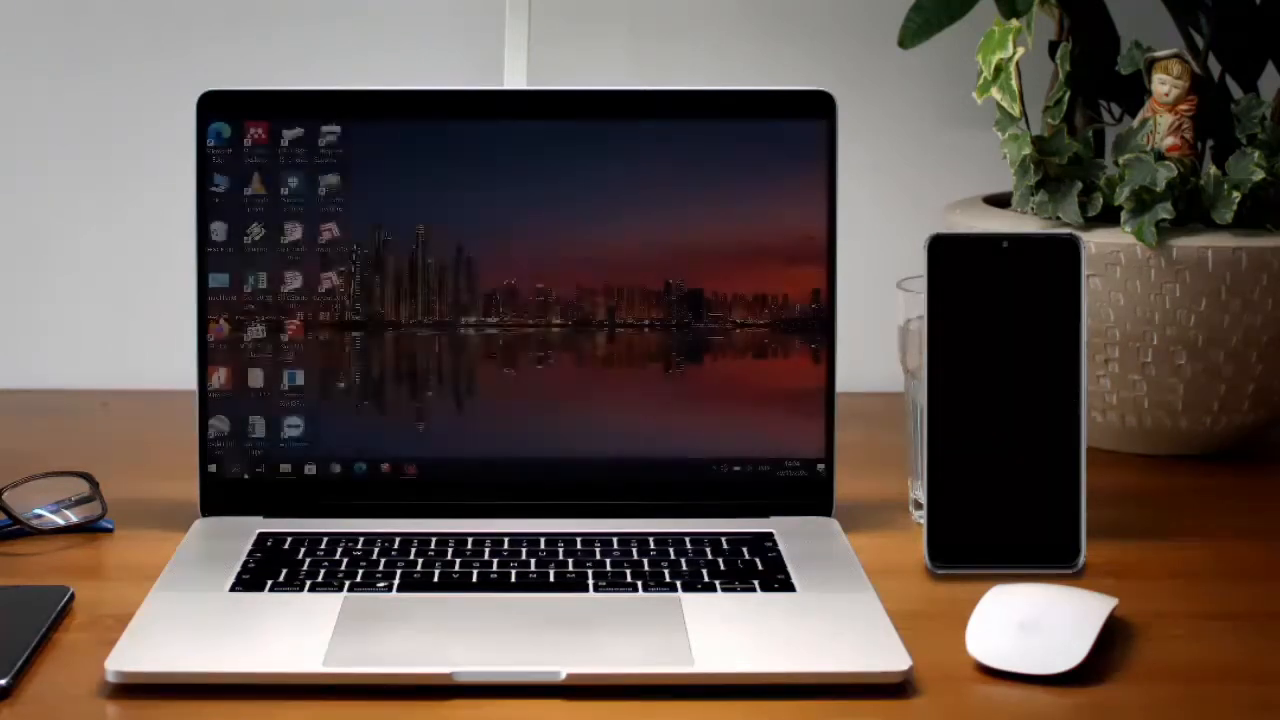
Step: Launch ArcMap 10.5 and dismiss the Getting Started dialog to begin with an empty map
{"action": "key", "text": "super"}
{"action": "type", "text": "arc"}
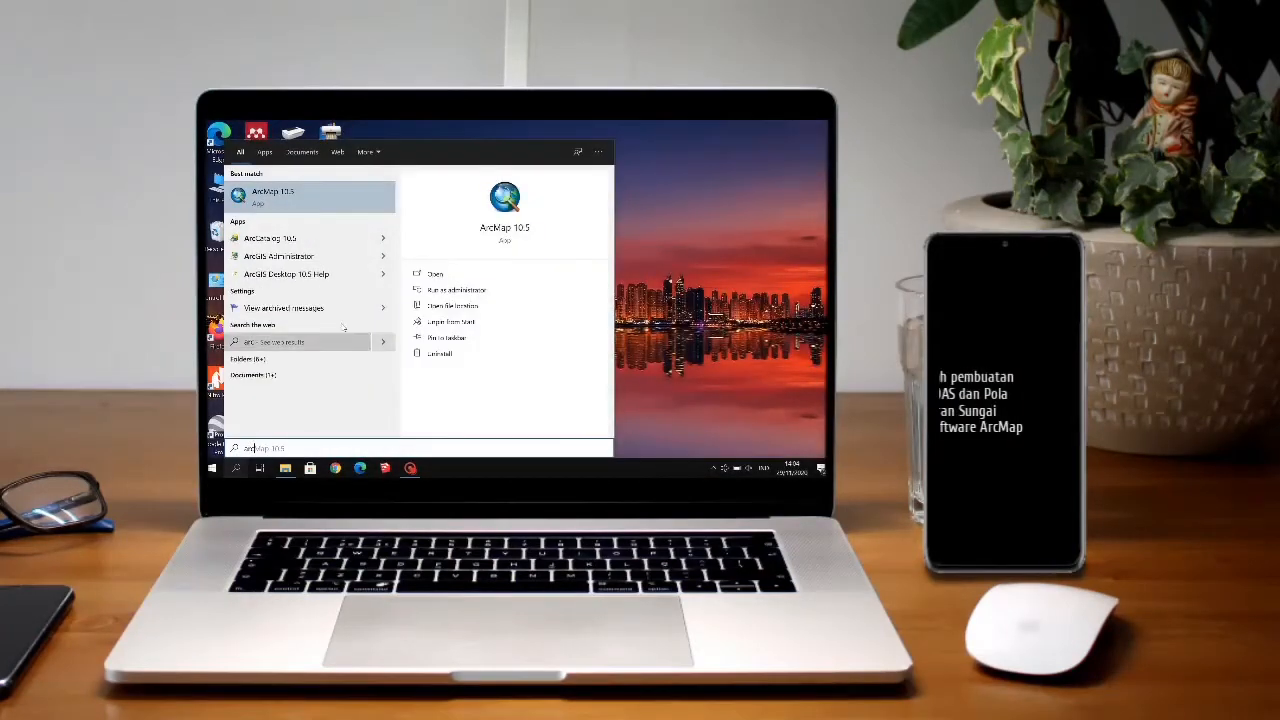
{"action": "left_click", "coordinate": [415, 273]}
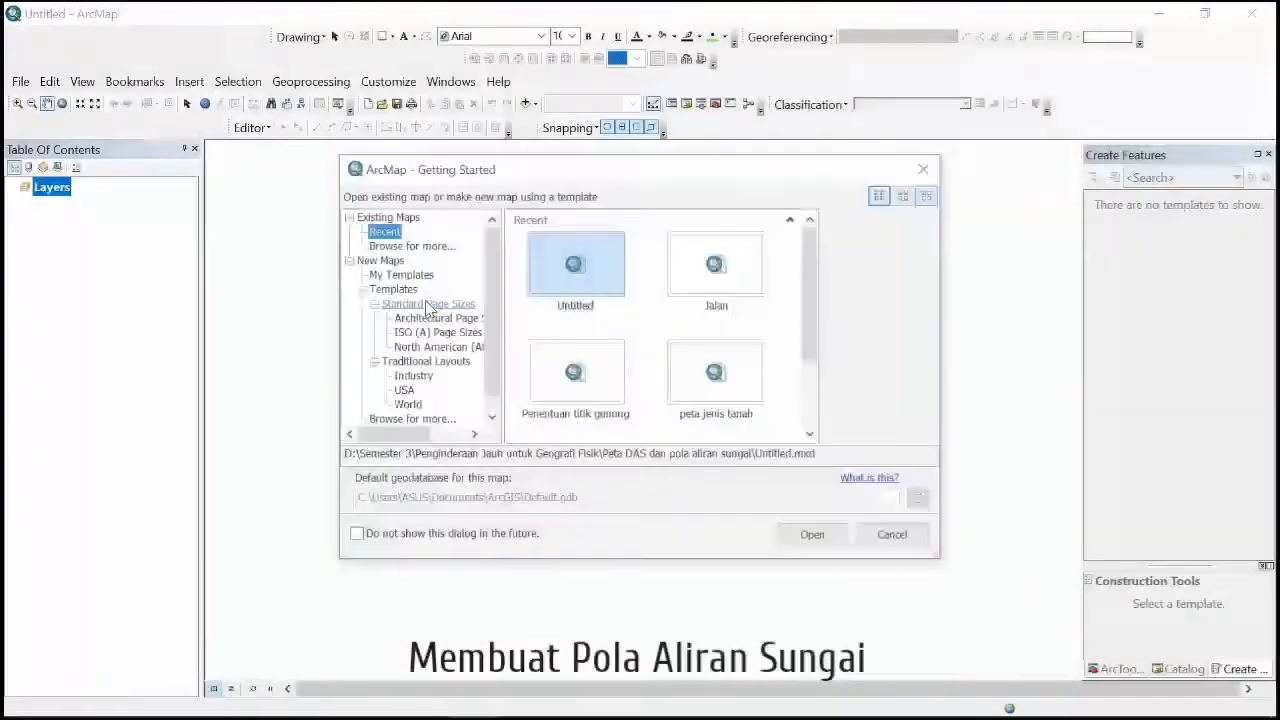
{"action": "left_click", "coordinate": [923, 169]}
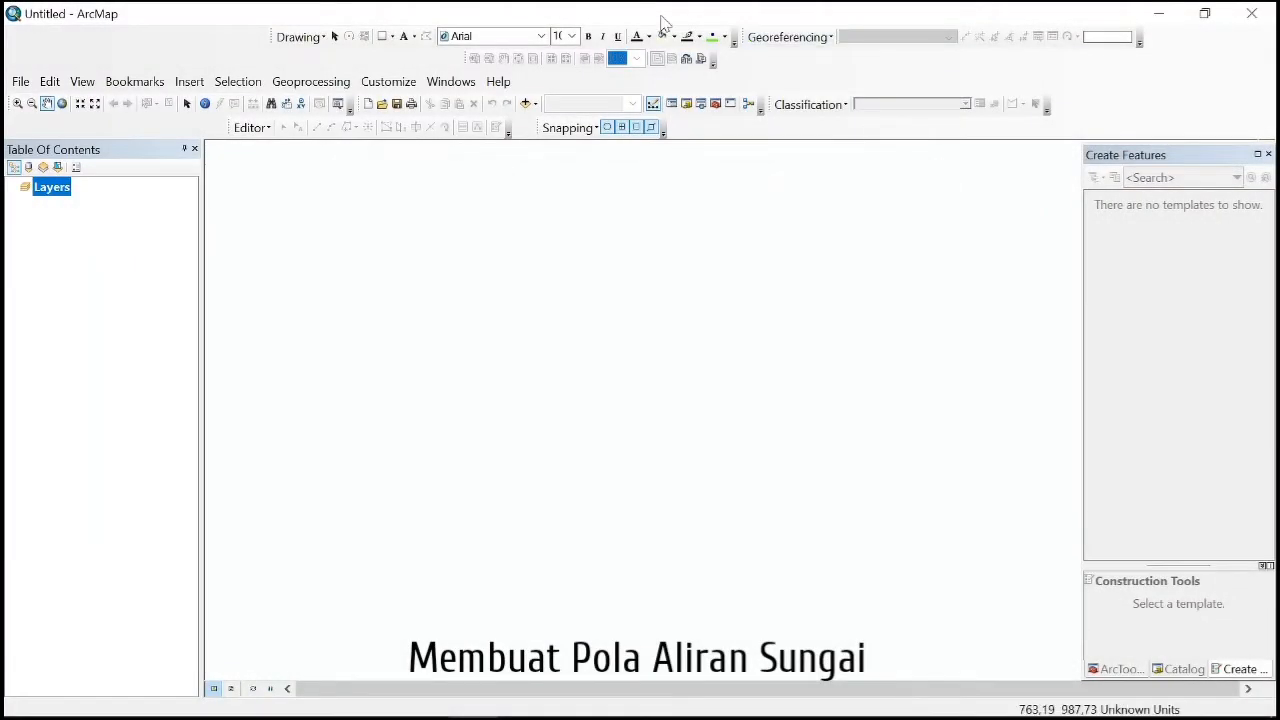
Step: Set the Layers data frame's coordinate system to WGS 1984 from the favorites
{"action": "right_click", "coordinate": [60, 190]}
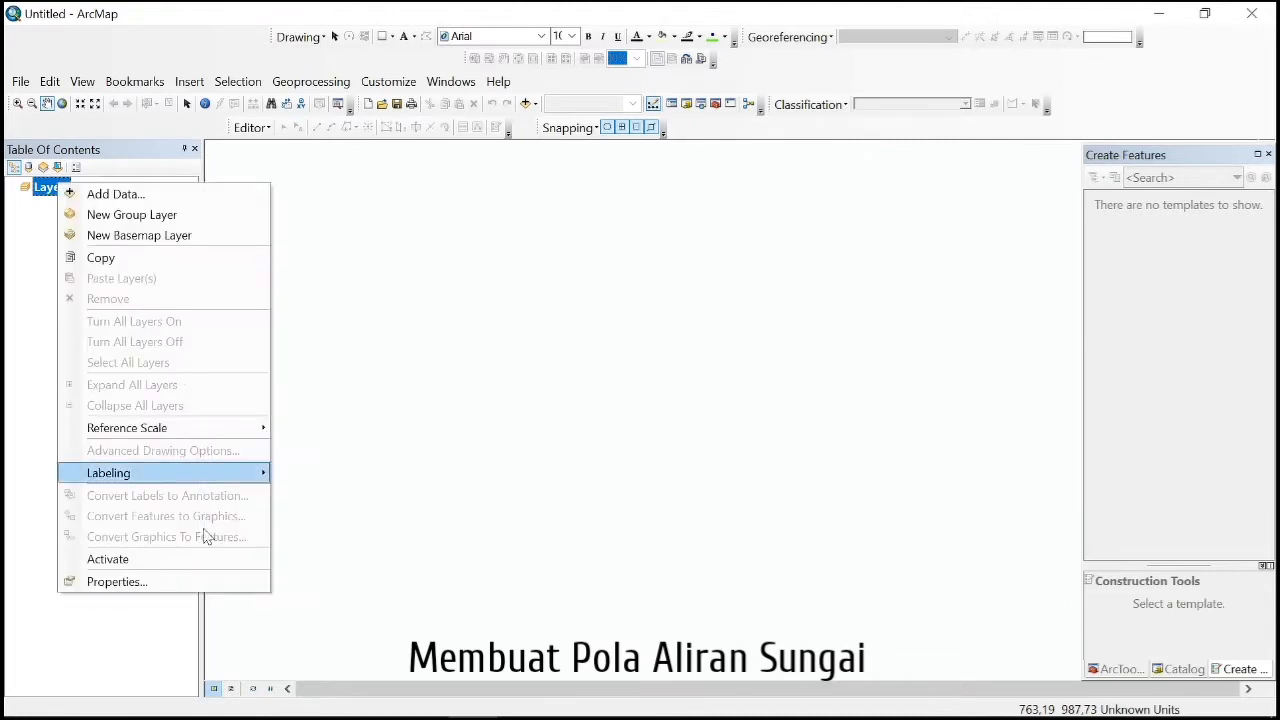
{"action": "left_click", "coordinate": [166, 582]}
{"action": "left_click", "coordinate": [530, 211]}
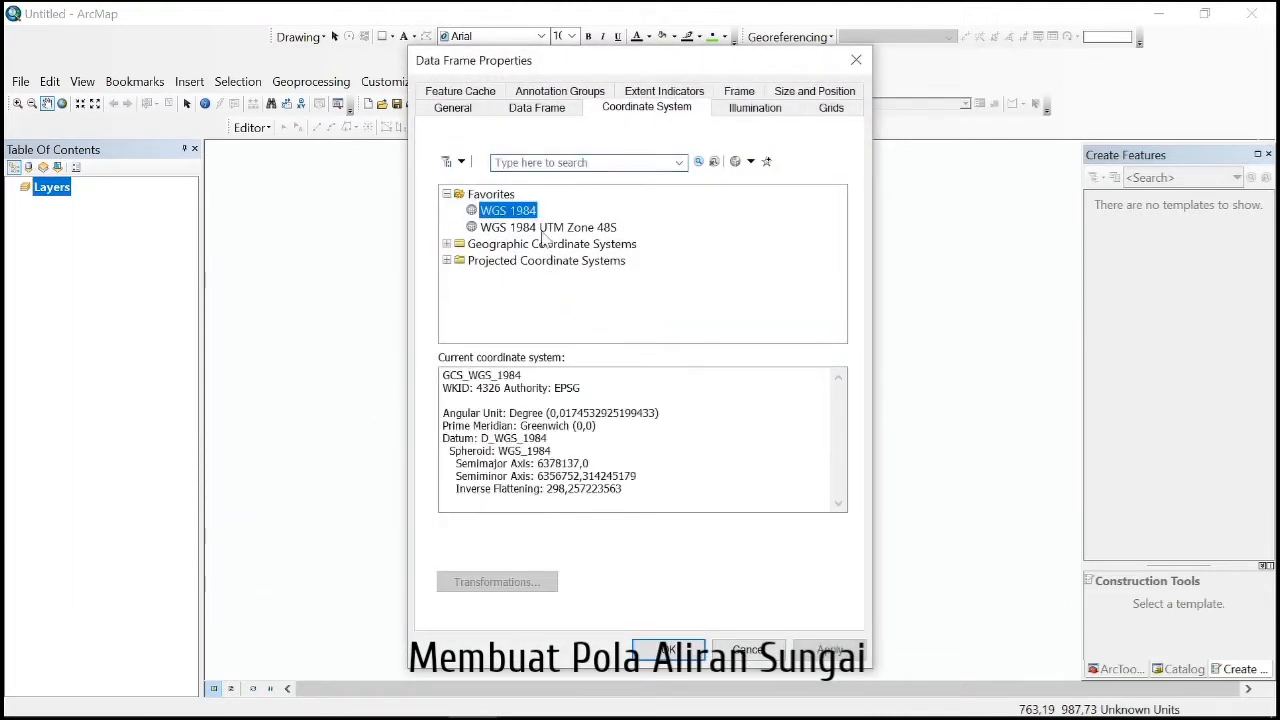
{"action": "left_click", "coordinate": [682, 649]}
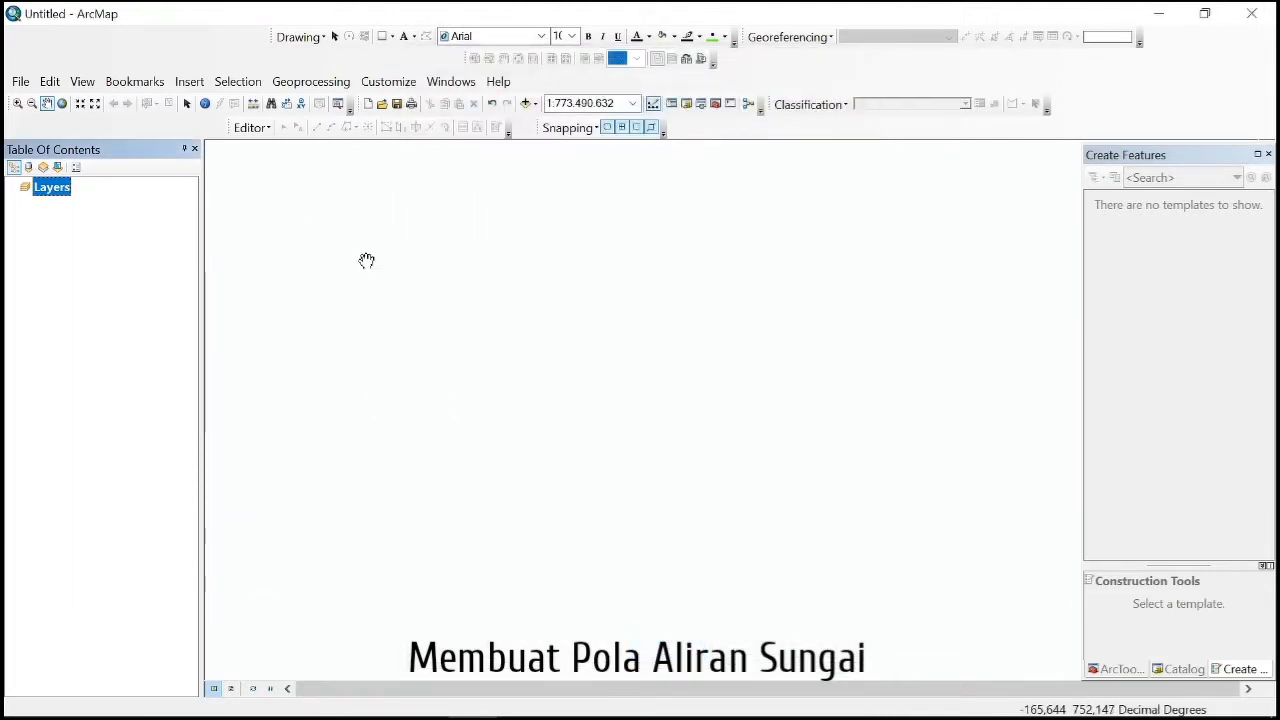
Step: Add the SRTM_Cimahi.tif raster from the "Peta DAS dan pola aliran sungai" folder to the map
{"action": "right_click", "coordinate": [61, 189]}
{"action": "left_click", "coordinate": [96, 199]}
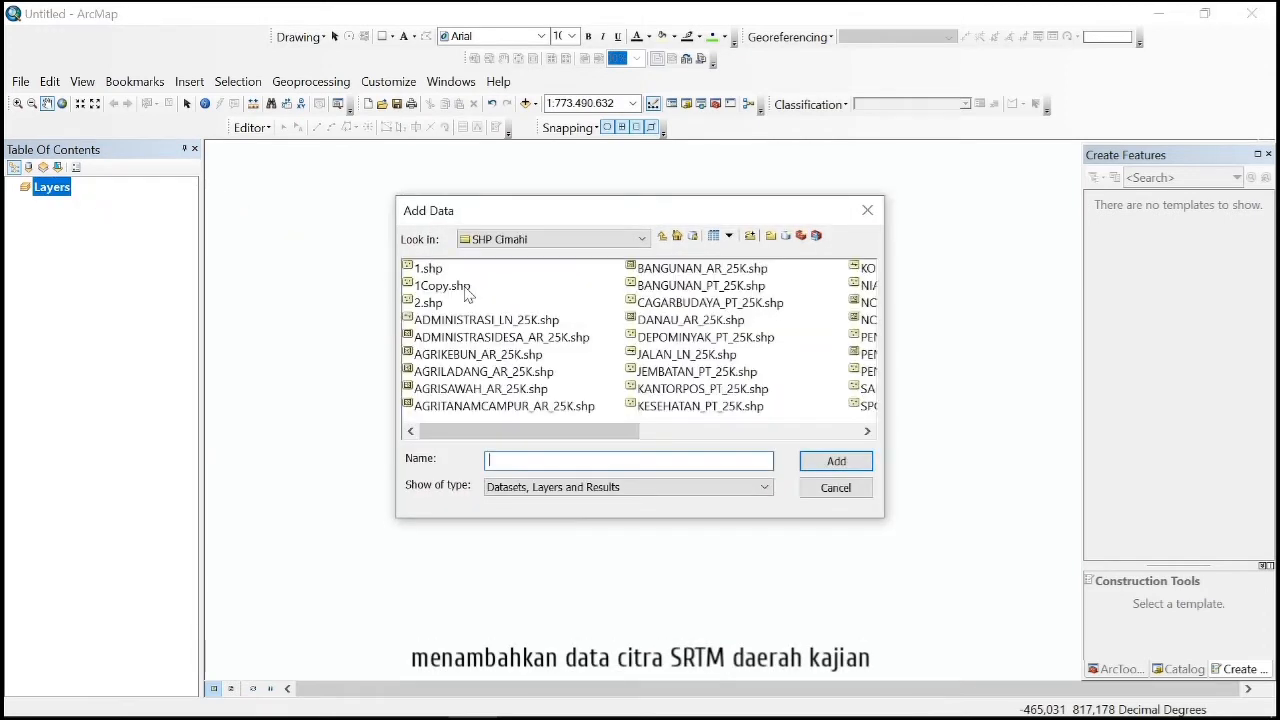
{"action": "left_click", "coordinate": [662, 236]}
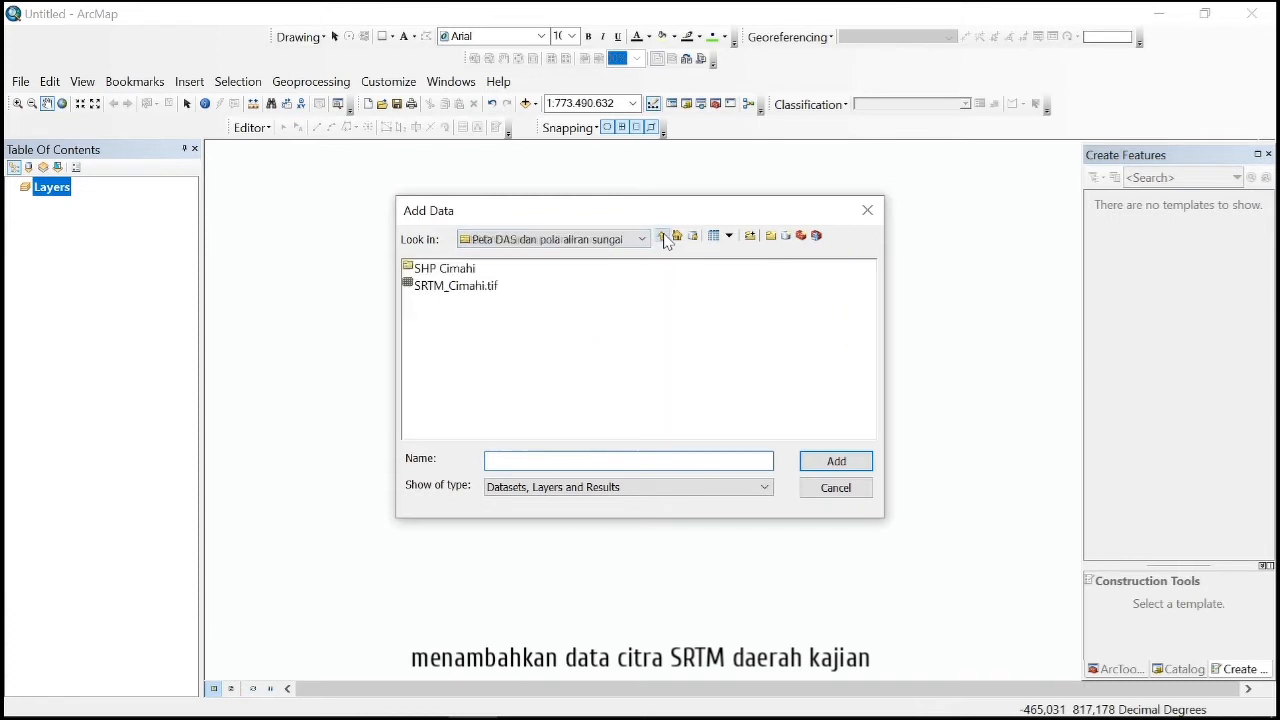
{"action": "left_click", "coordinate": [476, 287]}
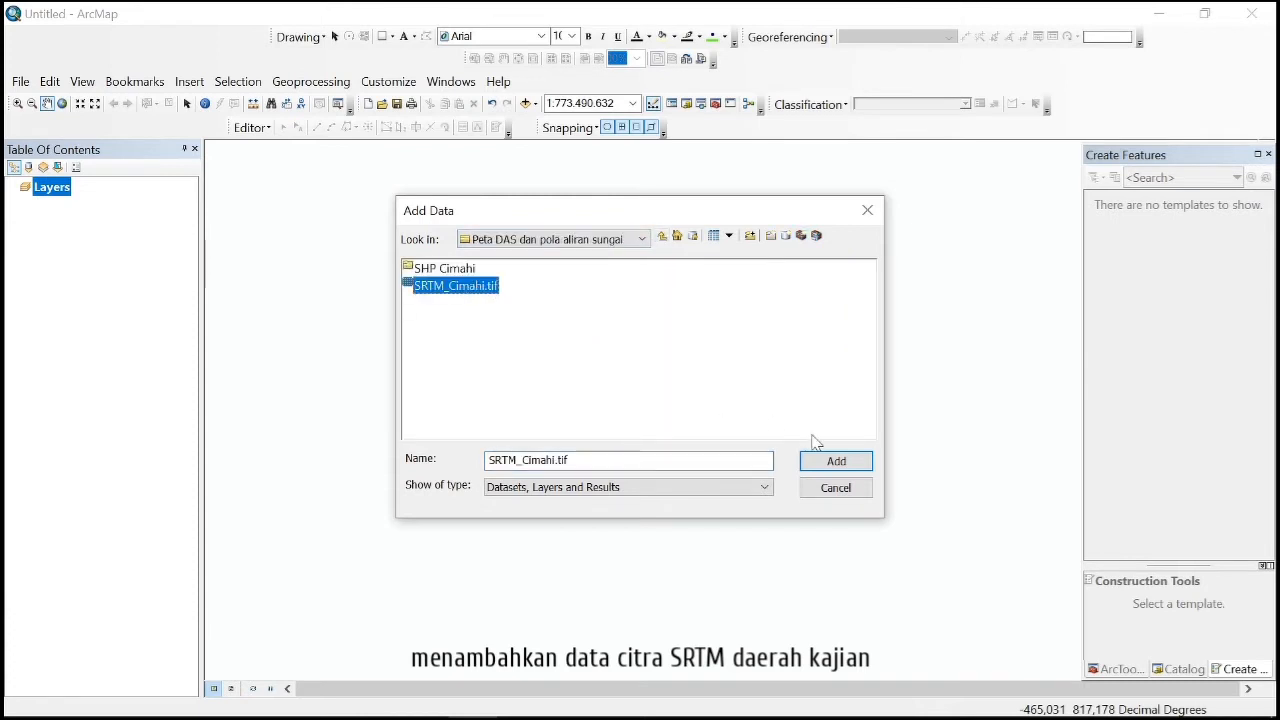
{"action": "left_click", "coordinate": [834, 461]}
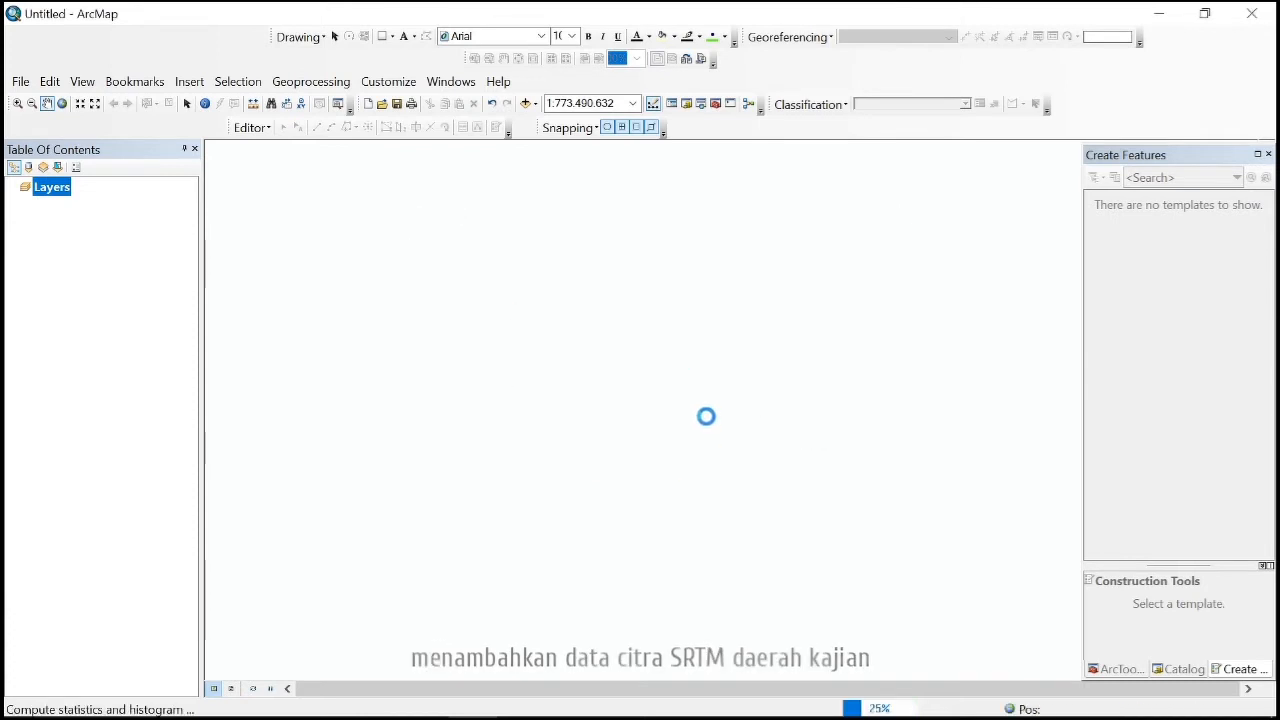
{"action": "scroll", "coordinate": [373, 417], "scroll_direction": "down", "scroll_amount": 2}
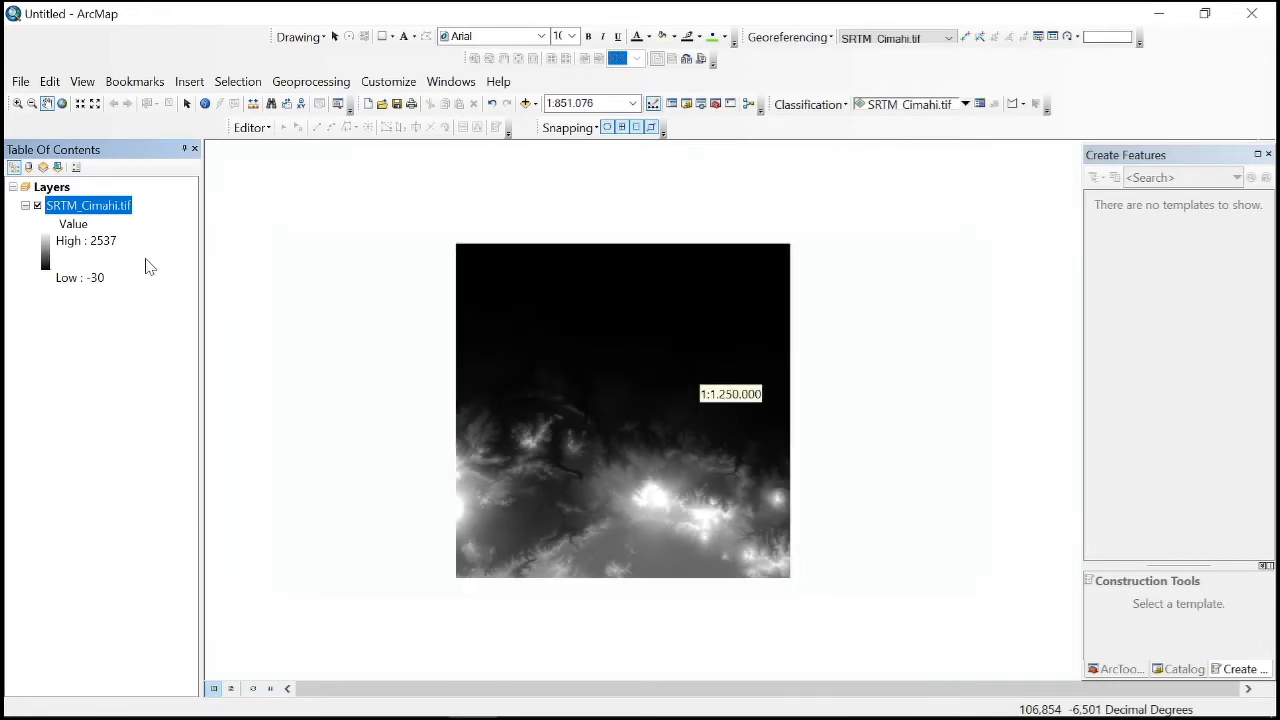
Step: Add the ADMINISTRASIDESA_AR_25K.shp shapefile from the SHP Cimahi folder to the map
{"action": "right_click", "coordinate": [56, 187]}
{"action": "left_click", "coordinate": [95, 193]}
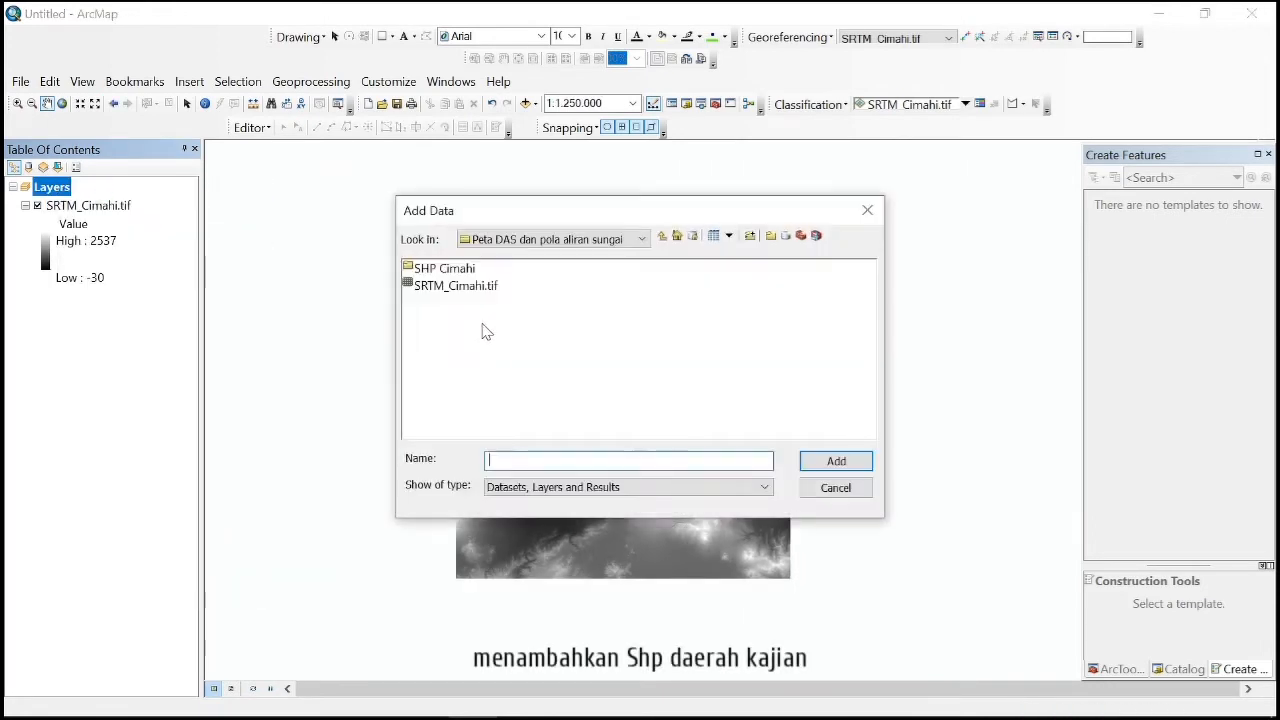
{"action": "double_click", "coordinate": [468, 270]}
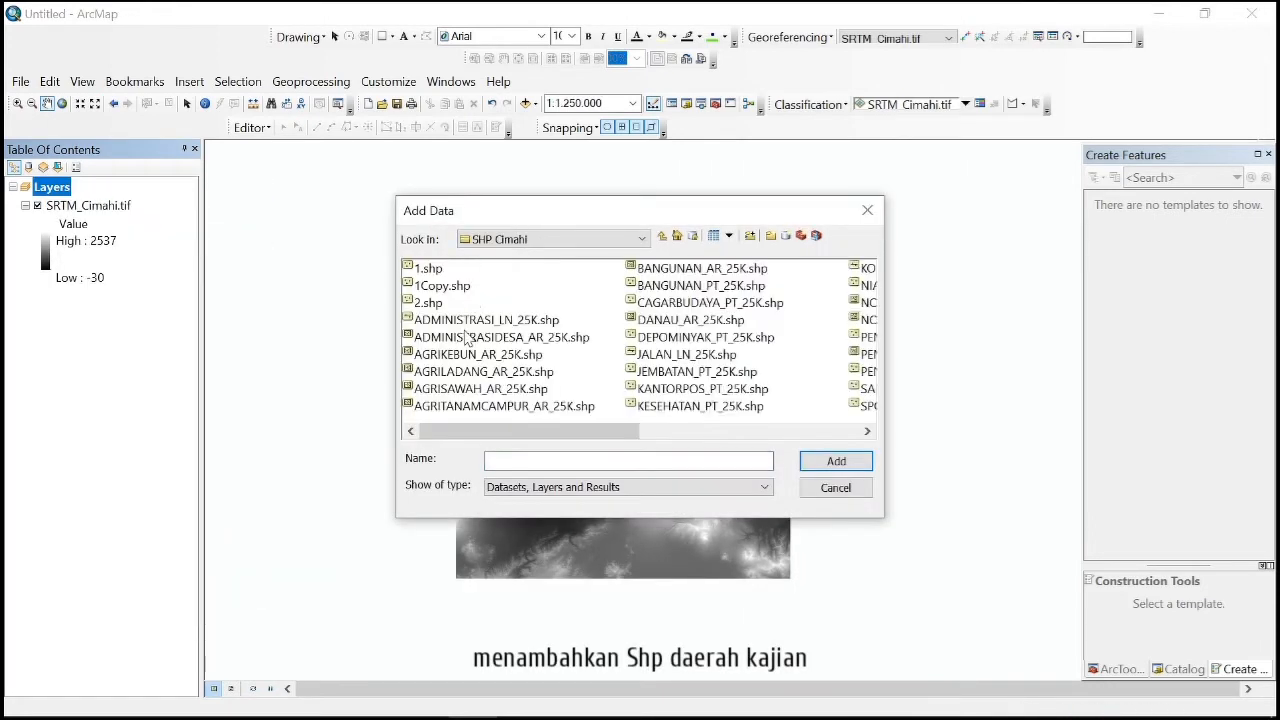
{"action": "left_click", "coordinate": [472, 340]}
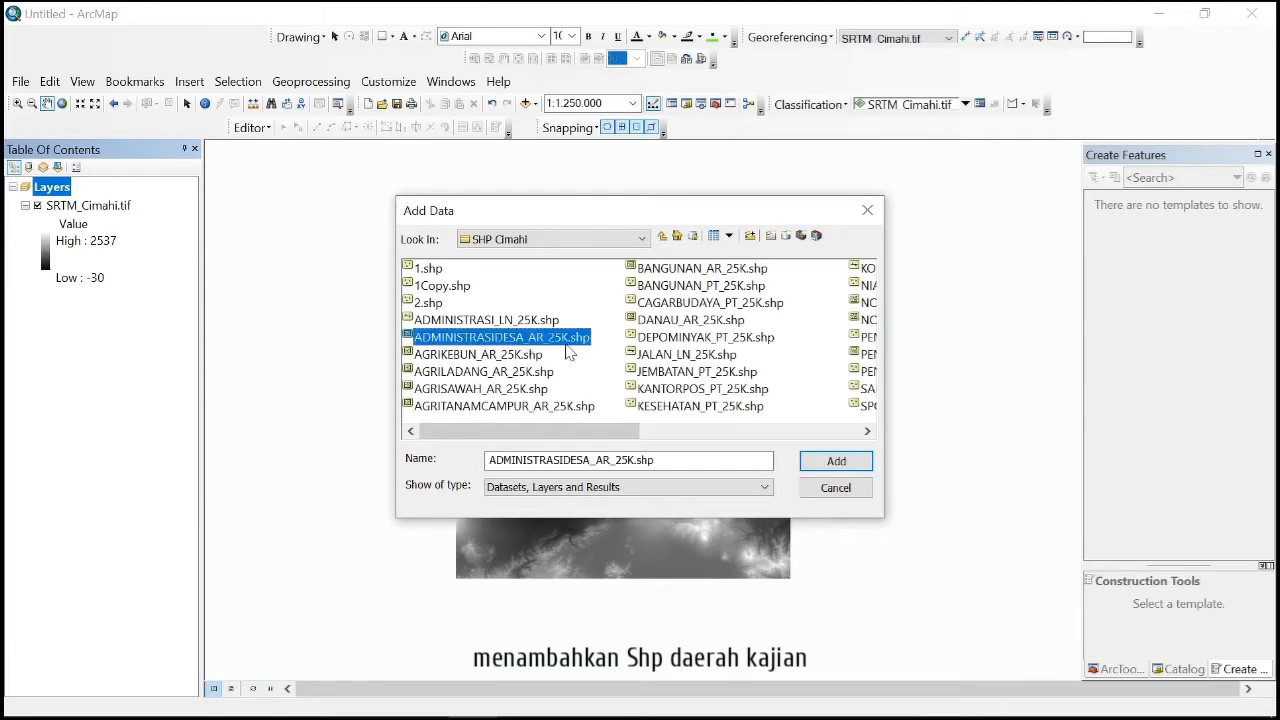
{"action": "left_click", "coordinate": [830, 462]}
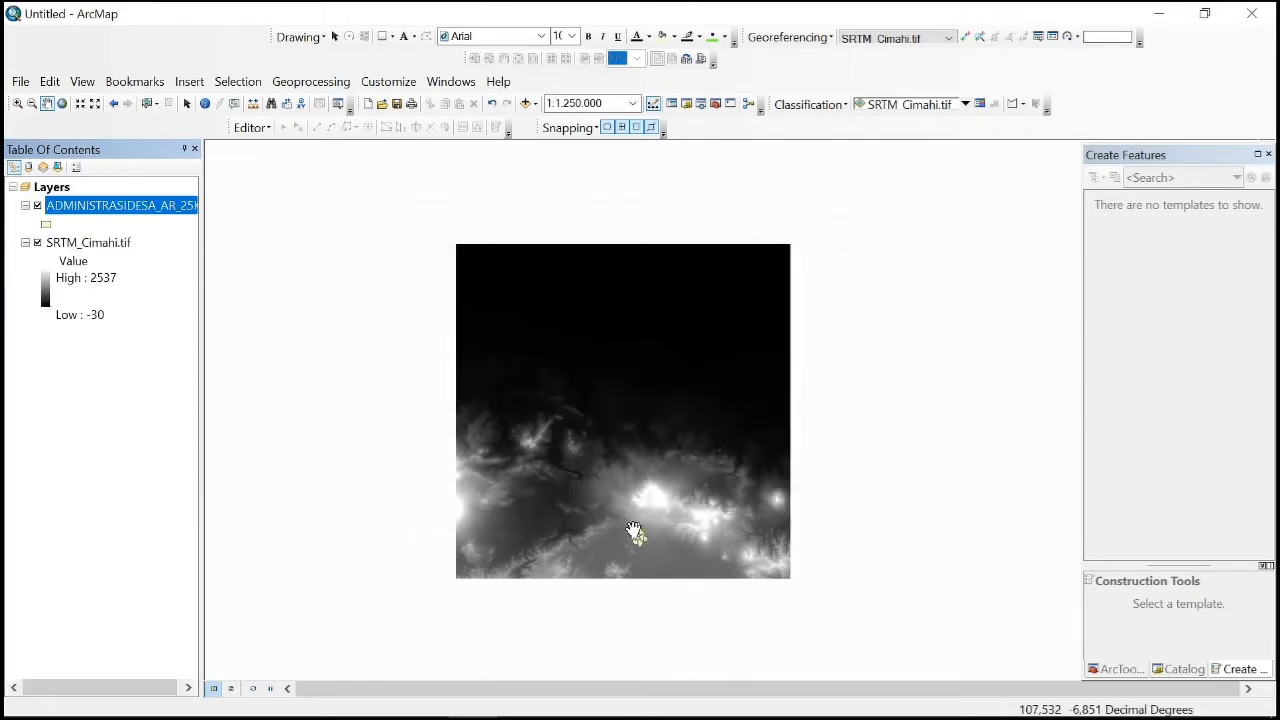
Step: Start an edit session and select all village polygons of the ADMINISTRASIDESA_AR_25K layer
{"action": "scroll", "coordinate": [635, 530], "scroll_direction": "down", "scroll_amount": 5}
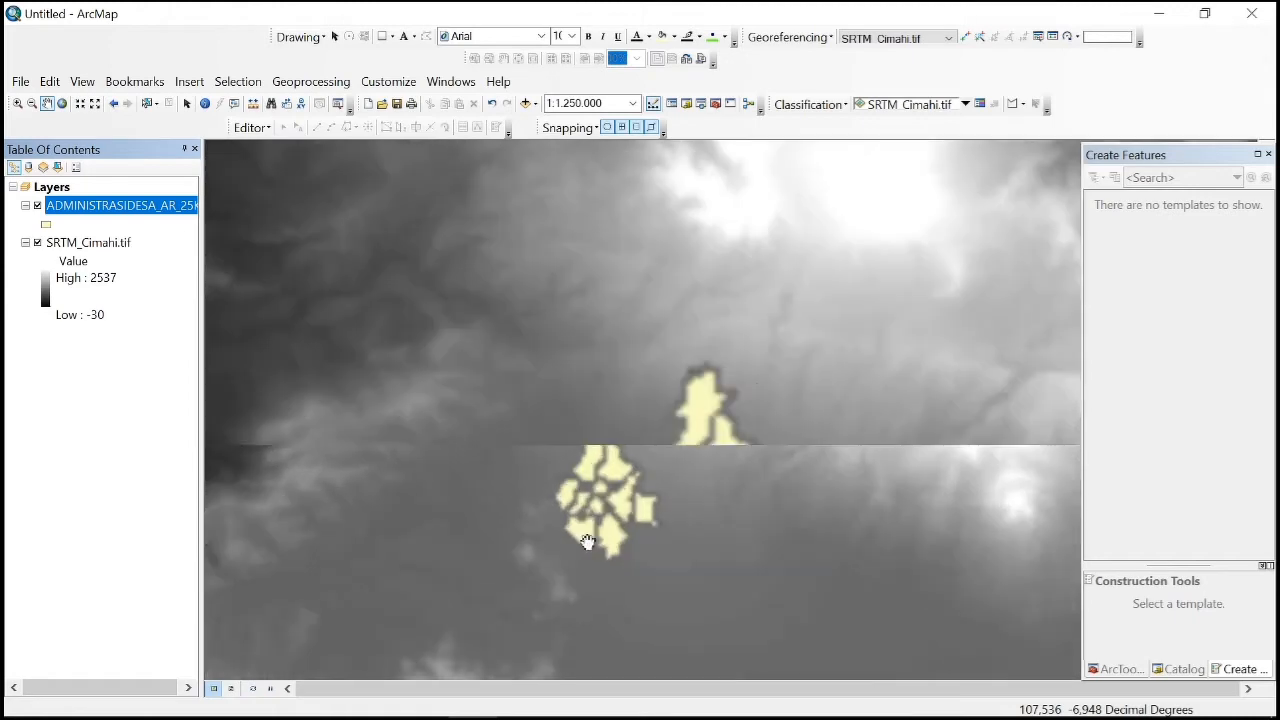
{"action": "scroll", "coordinate": [686, 557], "scroll_direction": "down", "scroll_amount": 3}
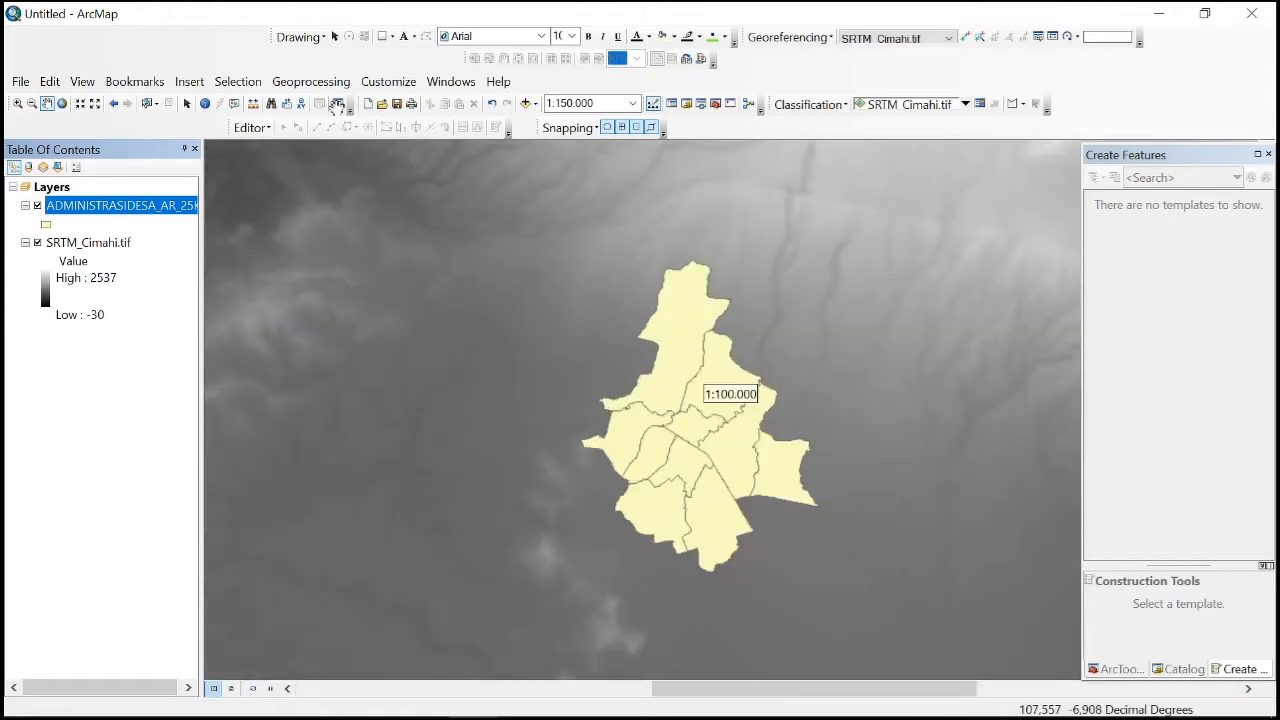
{"action": "left_click", "coordinate": [252, 127]}
{"action": "left_click", "coordinate": [262, 151]}
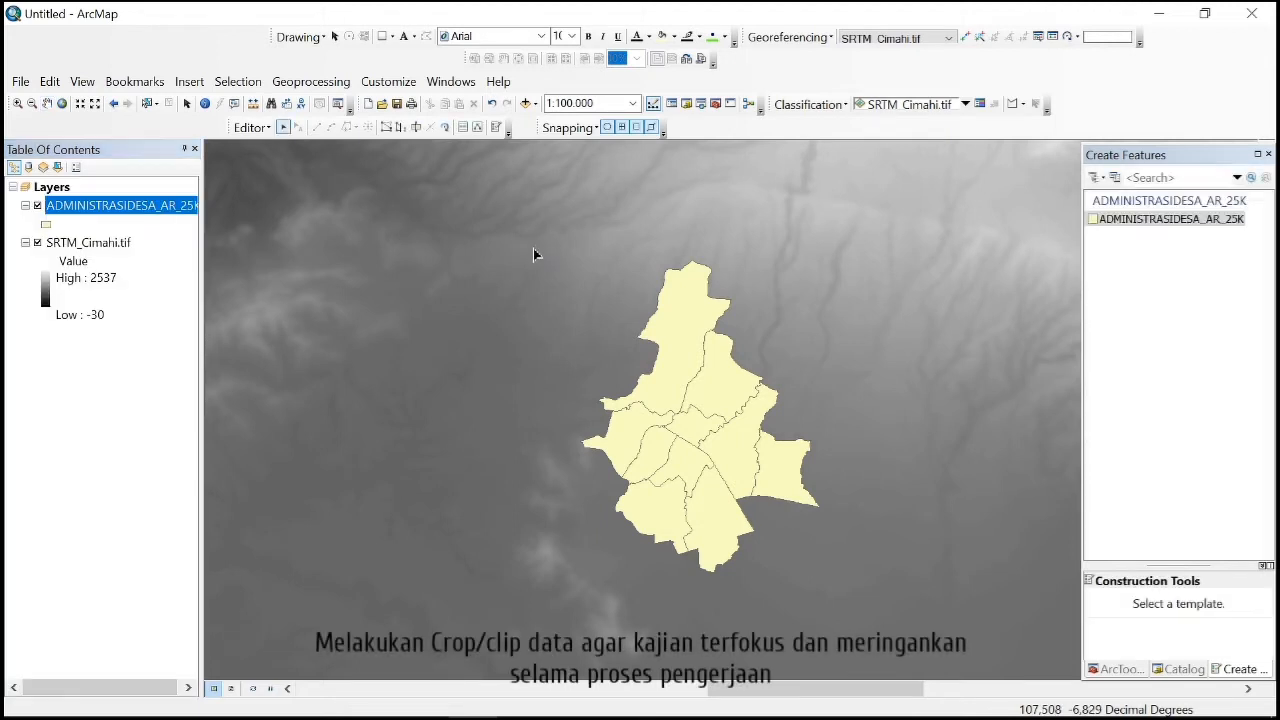
{"action": "left_click_drag", "start_coordinate": [817, 563], "coordinate": [849, 583]}
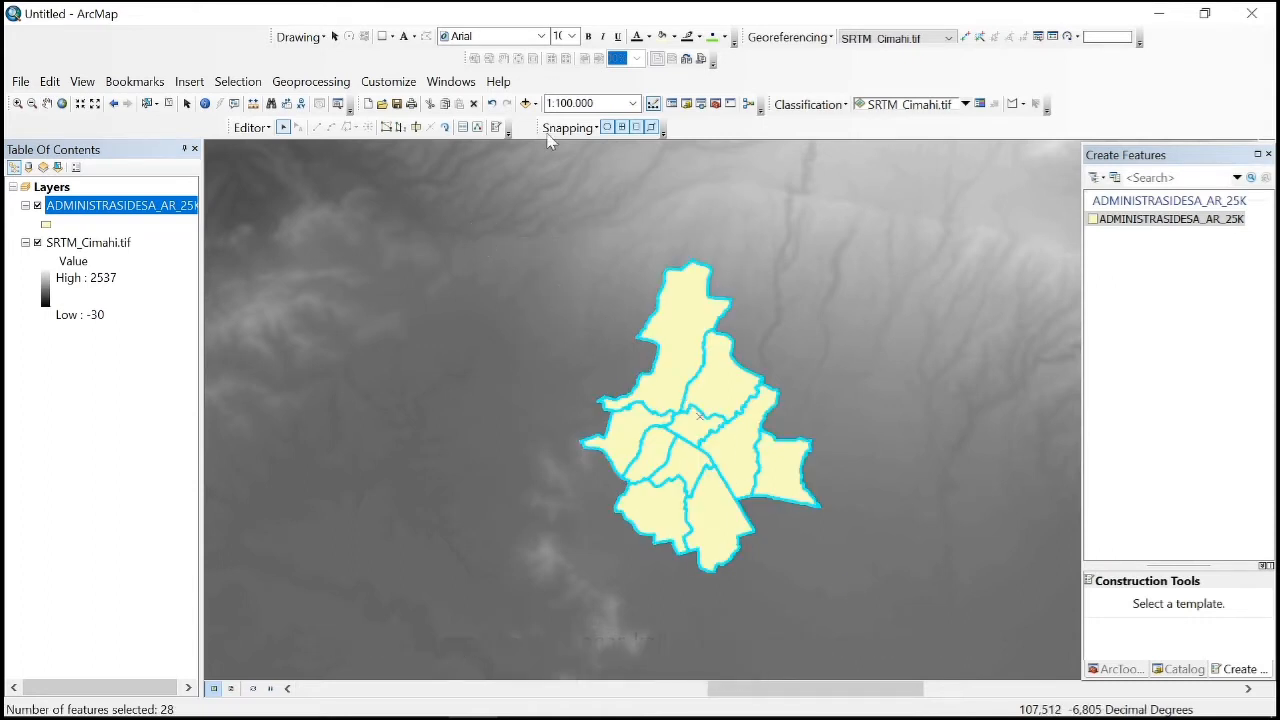
Step: Clip the SRTM_Cimahi.tif raster to the selected village polygons using Image Analysis
{"action": "left_click", "coordinate": [451, 81]}
{"action": "left_click", "coordinate": [510, 231]}
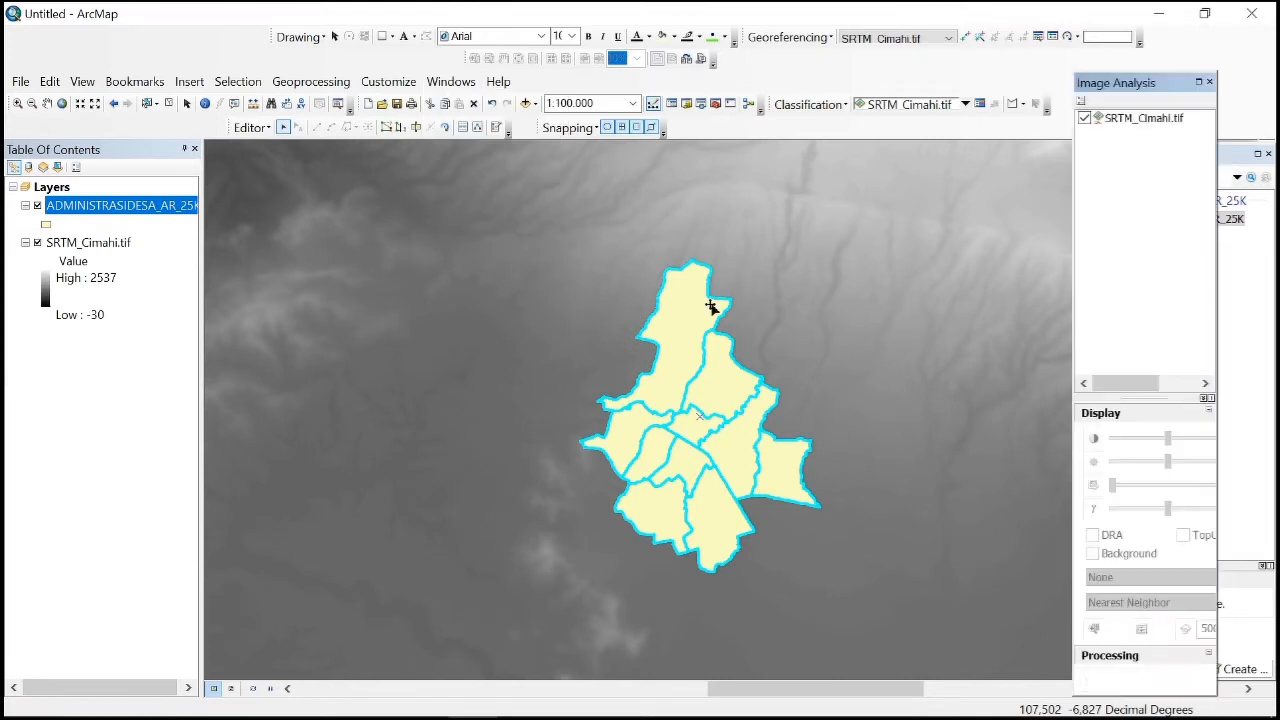
{"action": "left_click", "coordinate": [1140, 120]}
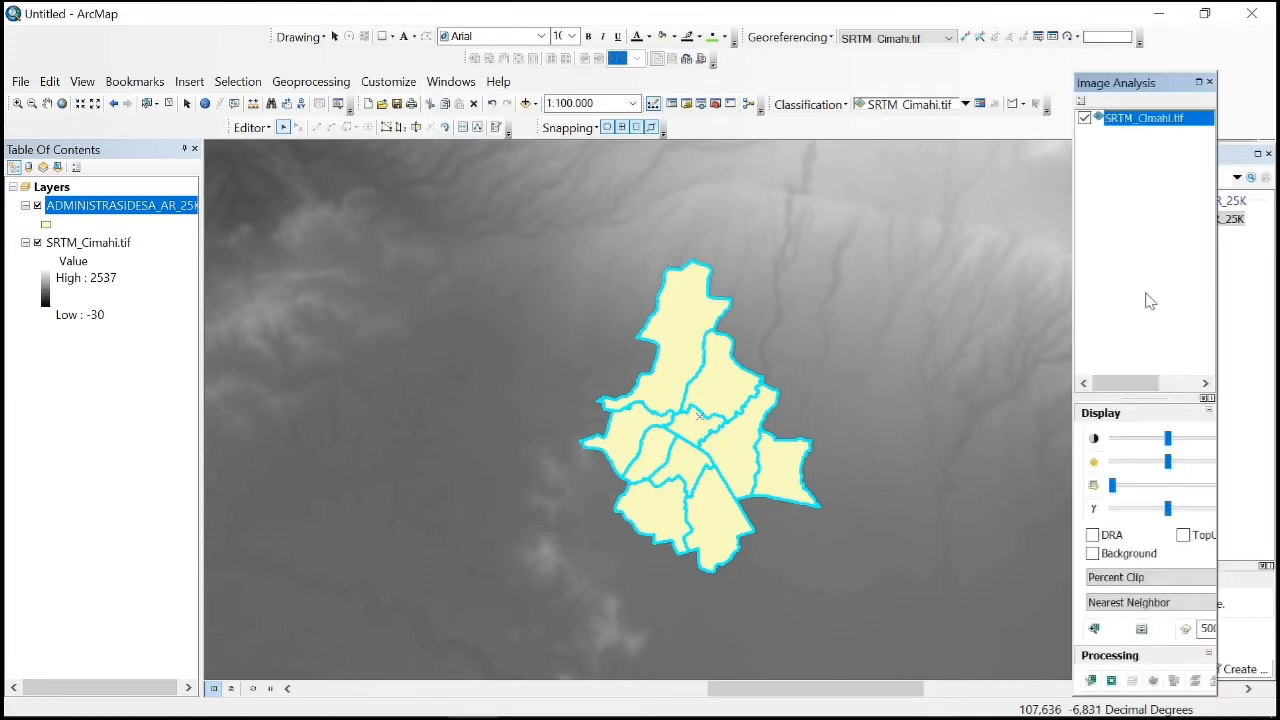
{"action": "left_click", "coordinate": [1092, 681]}
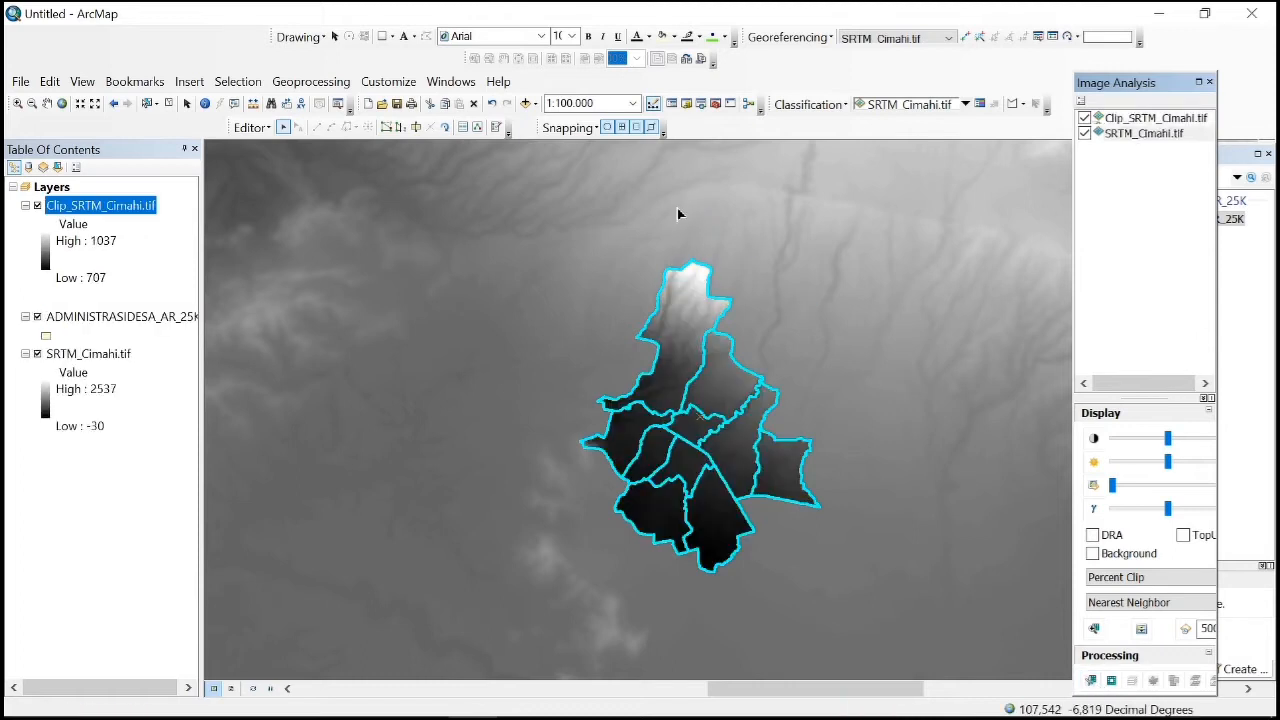
{"action": "left_click", "coordinate": [1209, 83]}
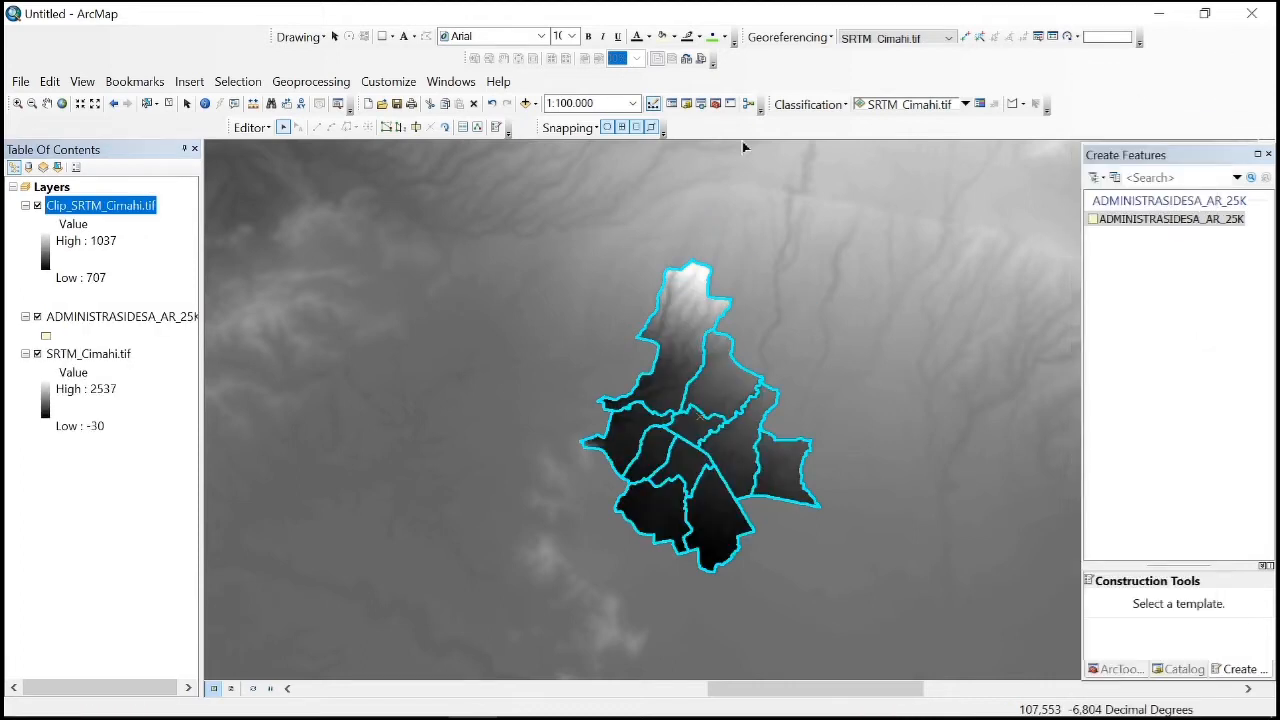
Step: Hide the SRTM_Cimahi.tif and ADMINISTRASIDESA_AR_25K layers so only the clipped raster is displayed
{"action": "left_click", "coordinate": [37, 354]}
{"action": "scroll", "coordinate": [837, 405], "scroll_direction": "down", "scroll_amount": 2}
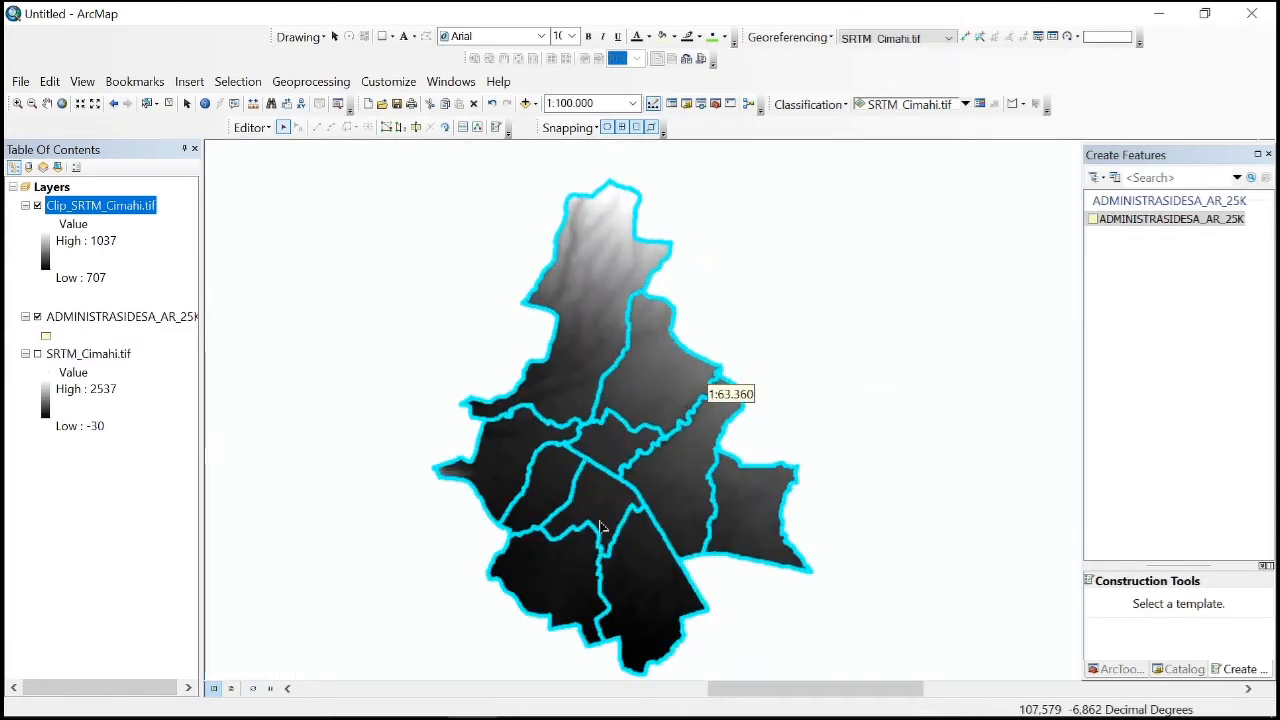
{"action": "left_click", "coordinate": [37, 316]}
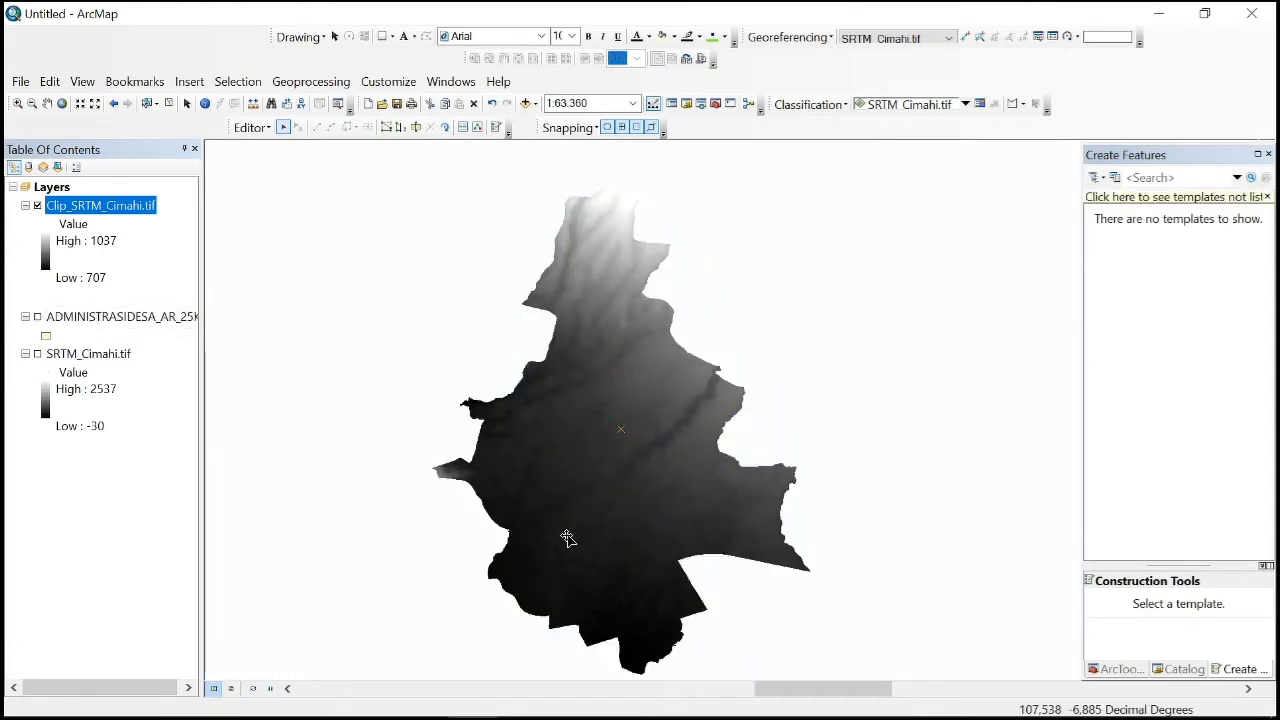
{"action": "scroll", "coordinate": [586, 506], "scroll_direction": "up", "scroll_amount": 1}
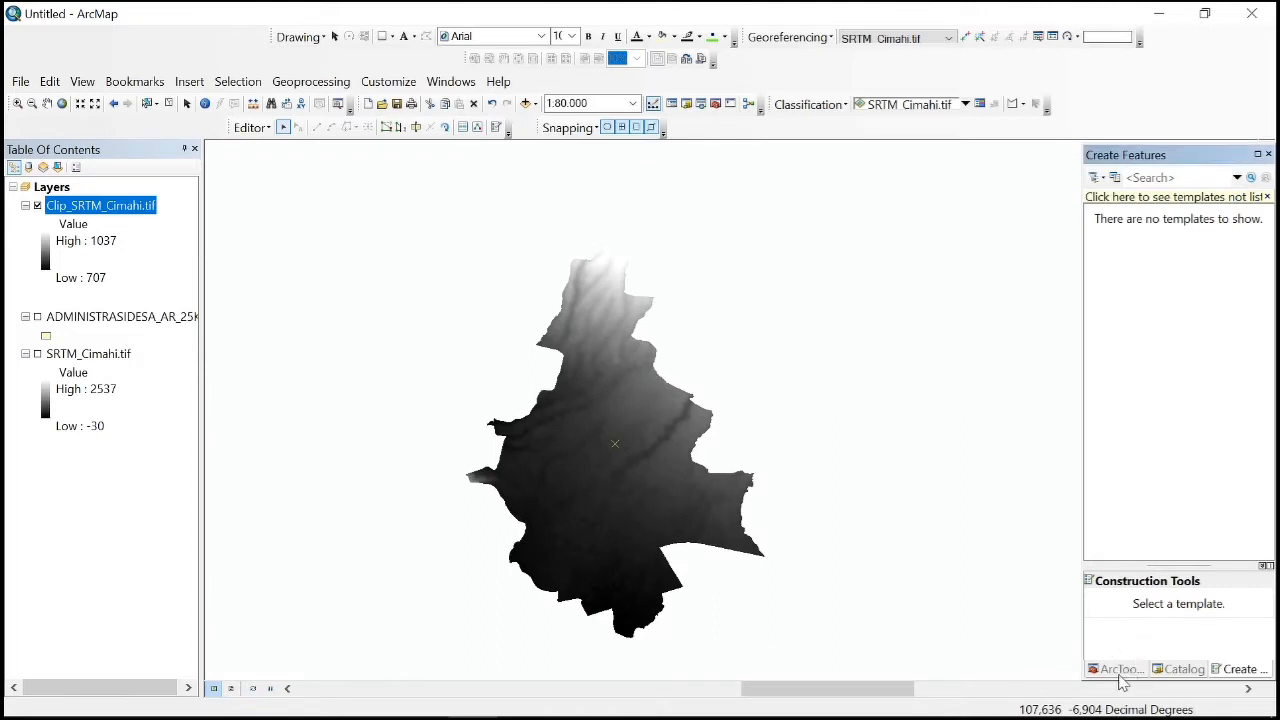
Step: Run the Spatial Analyst Hydrology Fill tool on Clip_SRTM_Cimahi.tif with the default output and no Z limit
{"action": "left_click", "coordinate": [1121, 672]}
{"action": "scroll", "coordinate": [943, 401], "scroll_direction": "up", "scroll_amount": 1}
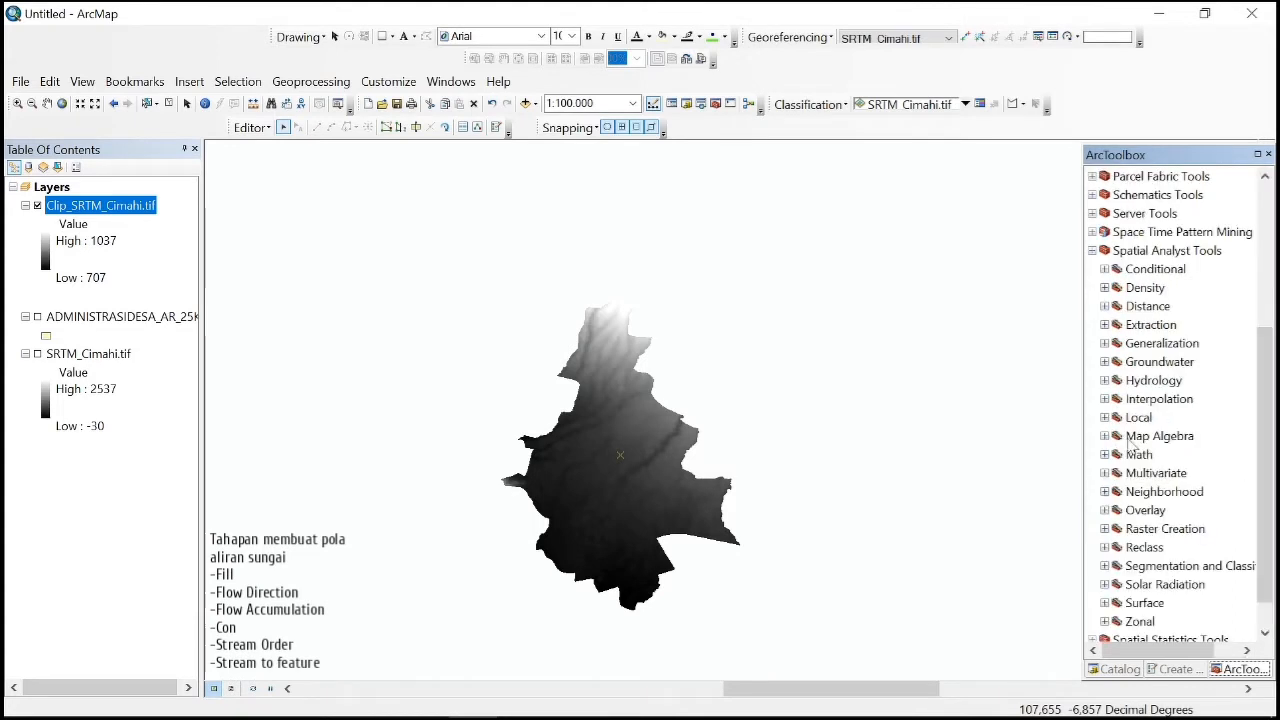
{"action": "left_click", "coordinate": [1105, 381]}
{"action": "double_click", "coordinate": [1144, 418]}
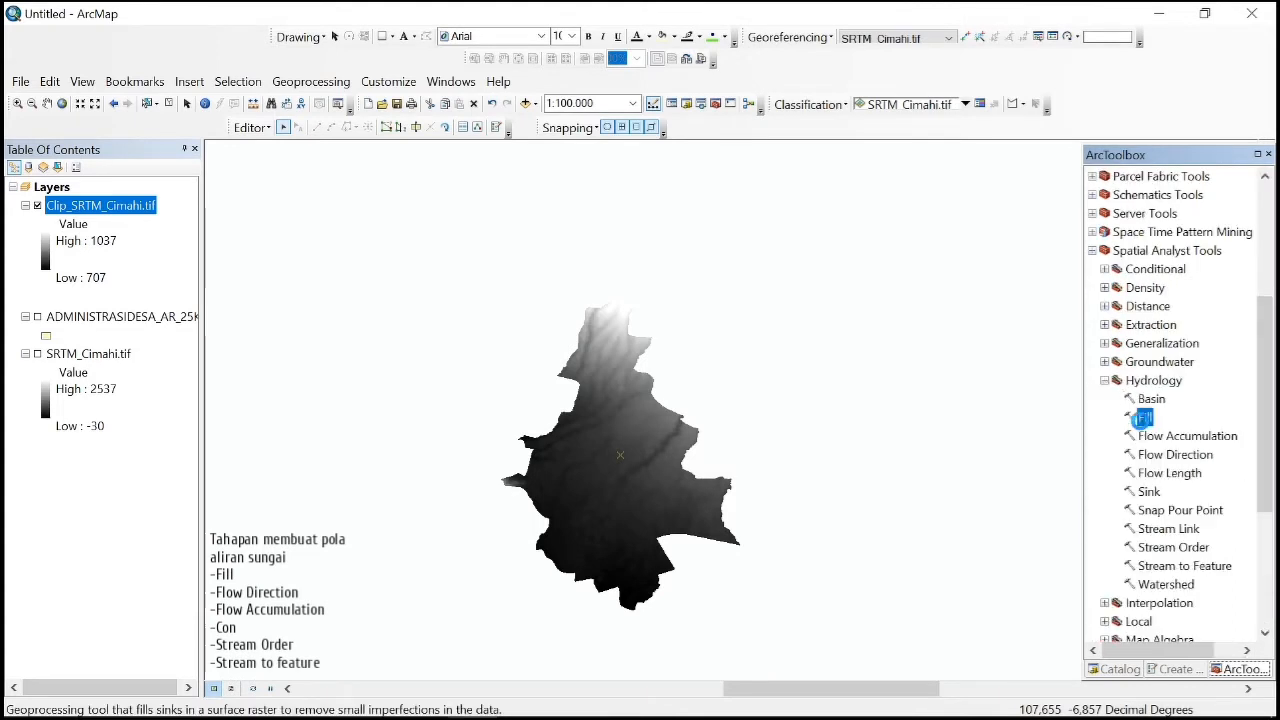
{"action": "left_click_drag", "start_coordinate": [153, 210], "coordinate": [466, 147]}
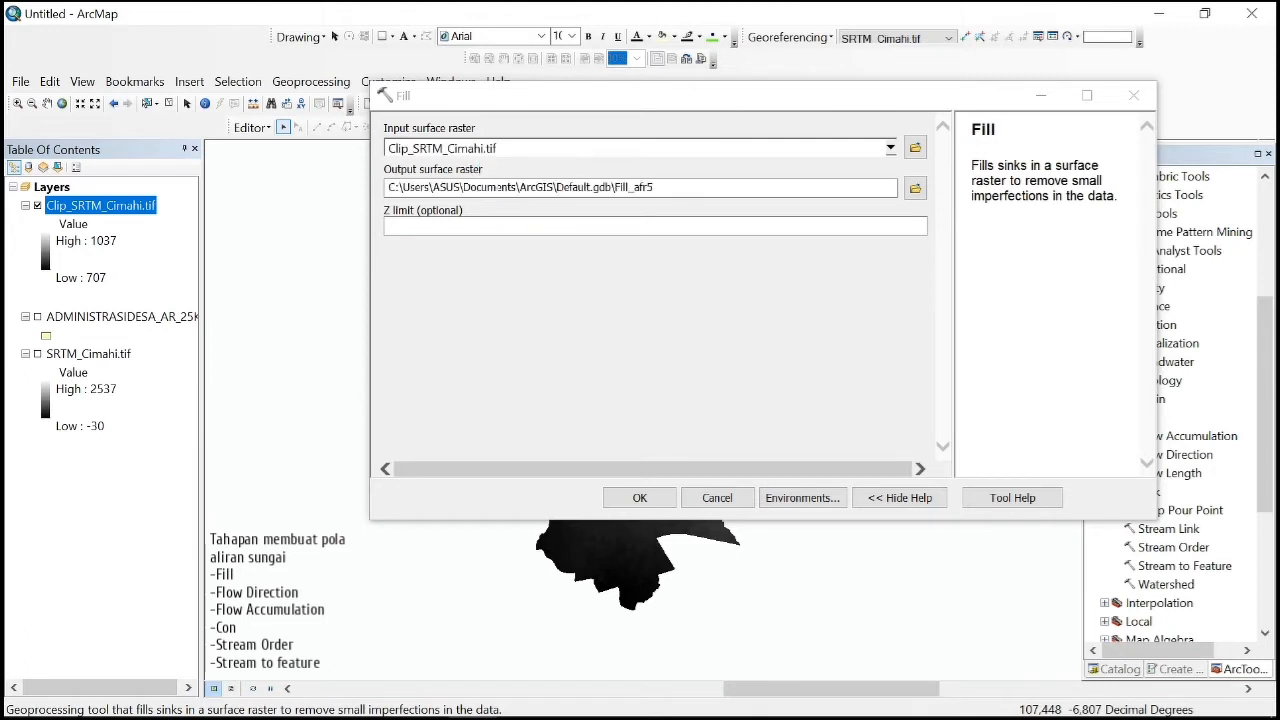
{"action": "left_click", "coordinate": [636, 498]}
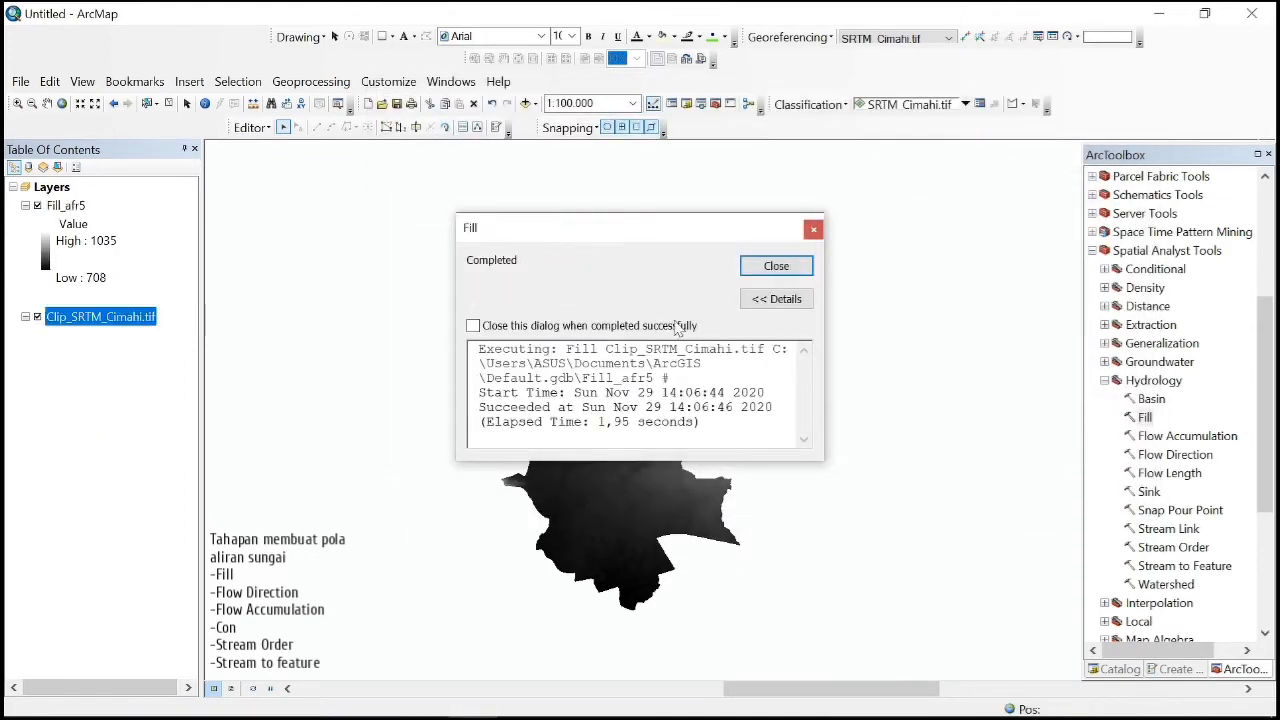
{"action": "left_click", "coordinate": [772, 270]}
Step: Run the Flow Direction tool with the filled raster Fill_afr5 as the input surface
{"action": "scroll", "coordinate": [1152, 485], "scroll_direction": "down", "scroll_amount": 1}
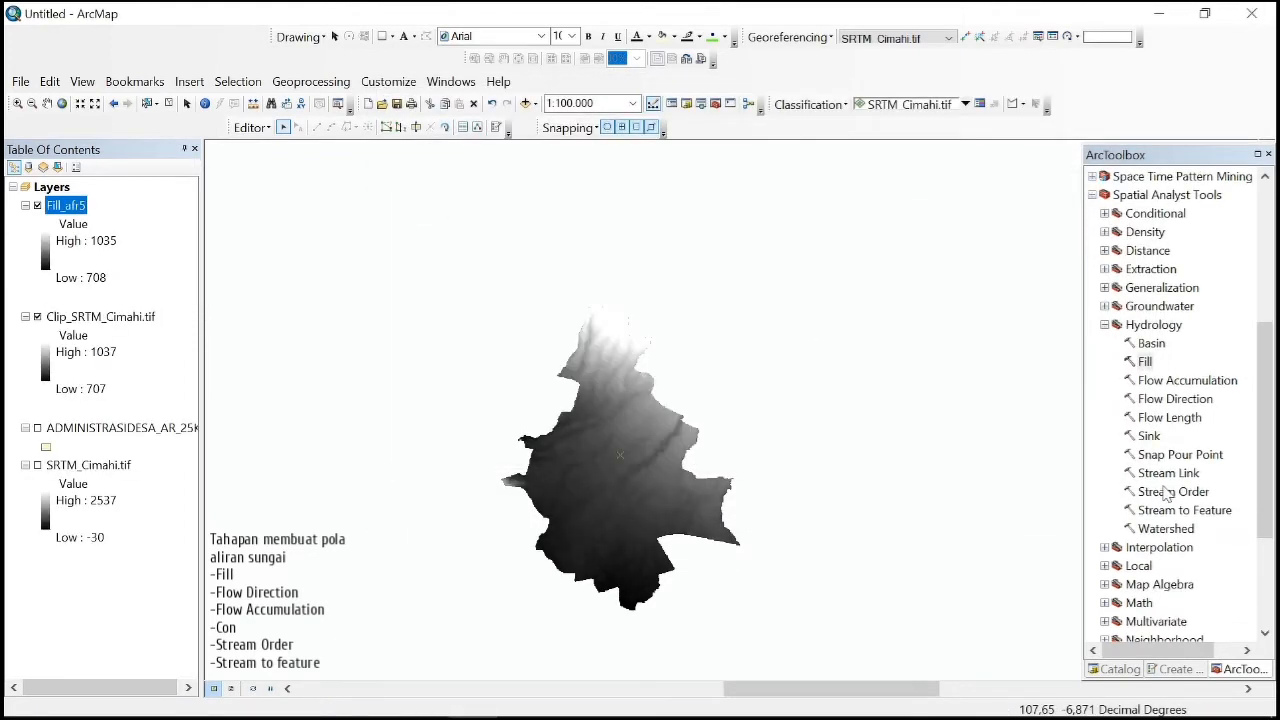
{"action": "double_click", "coordinate": [1175, 398]}
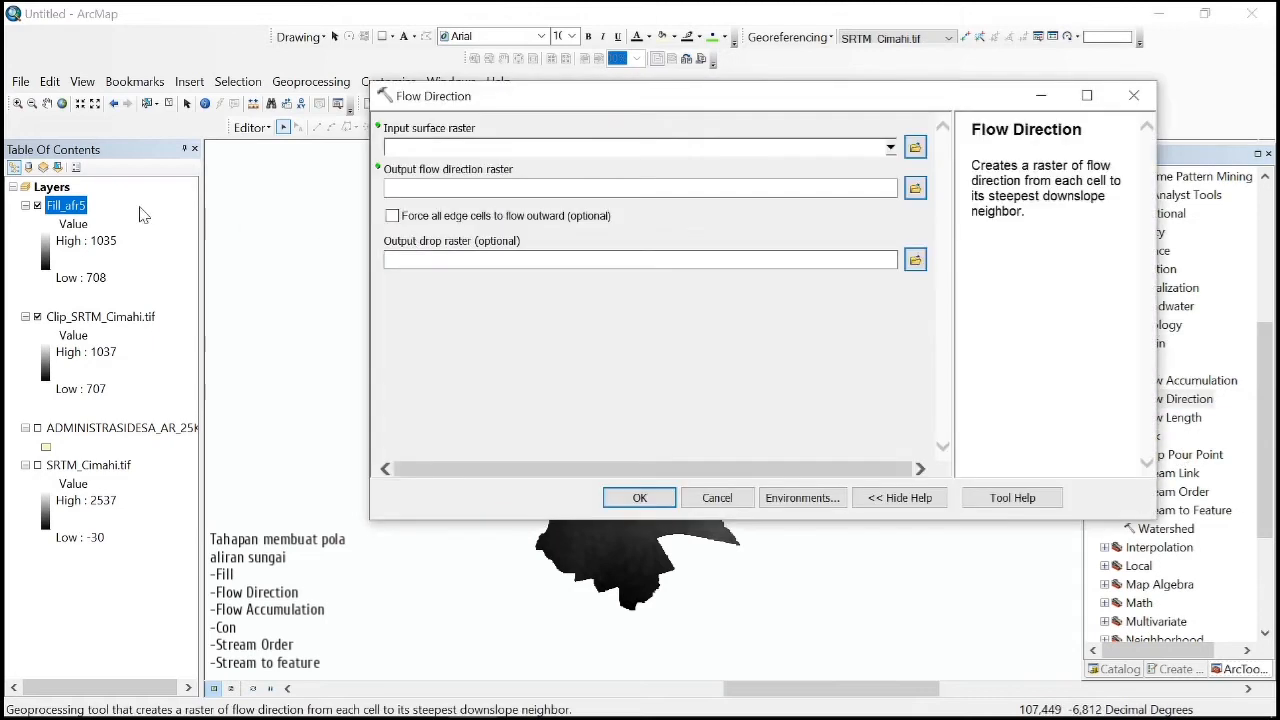
{"action": "left_click_drag", "start_coordinate": [82, 205], "coordinate": [413, 150]}
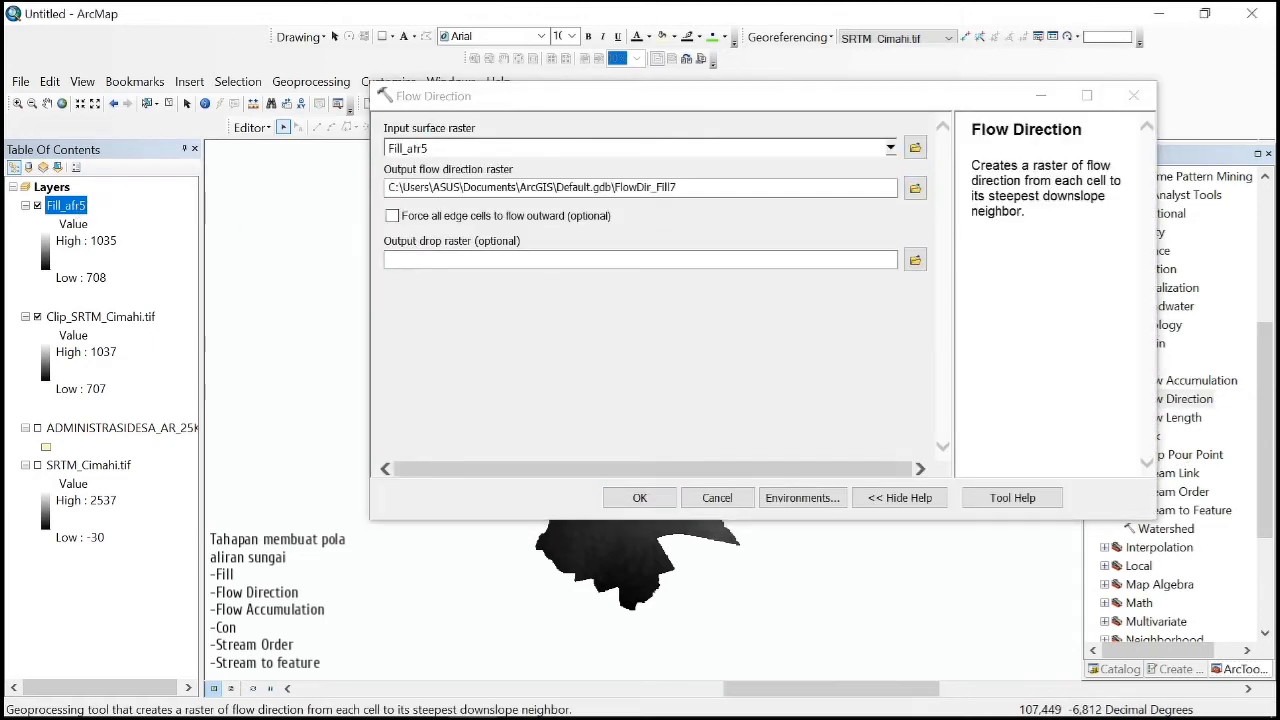
{"action": "left_click", "coordinate": [645, 498]}
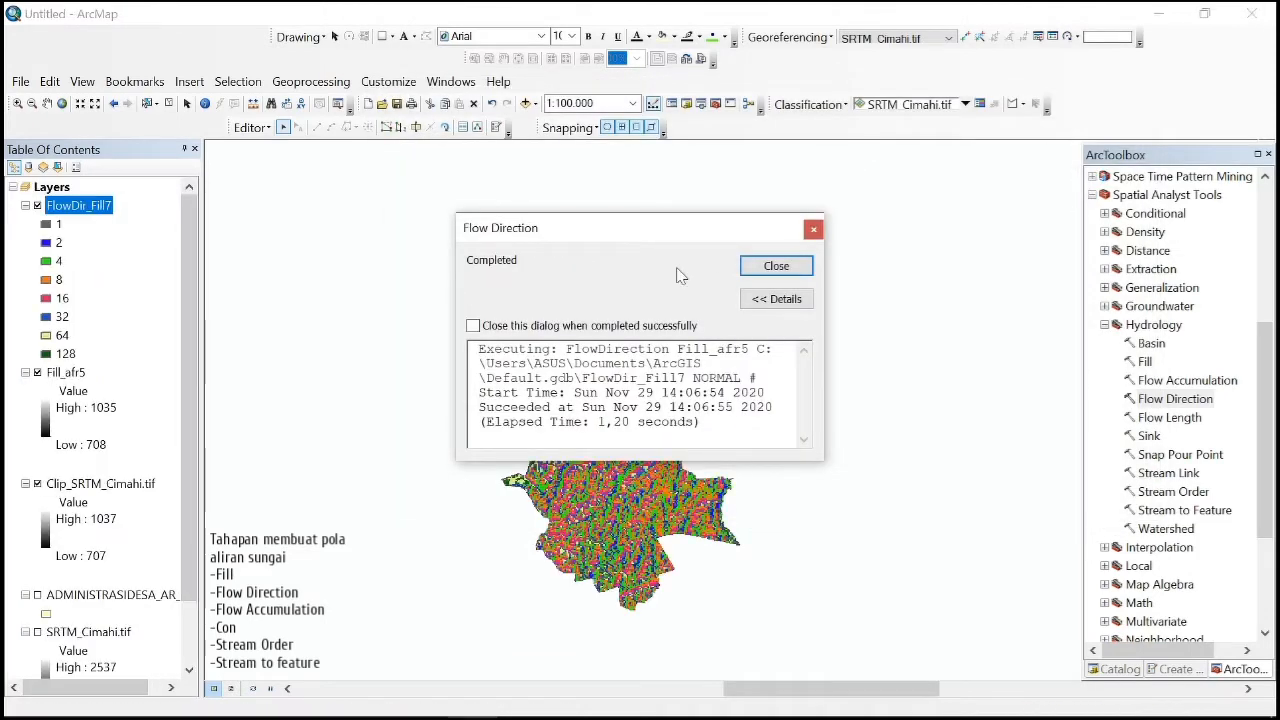
{"action": "left_click", "coordinate": [776, 266]}
Step: Run the Flow Accumulation tool on the flow direction raster FlowDir_Fill7 with the FLOAT output data type
{"action": "double_click", "coordinate": [1190, 382]}
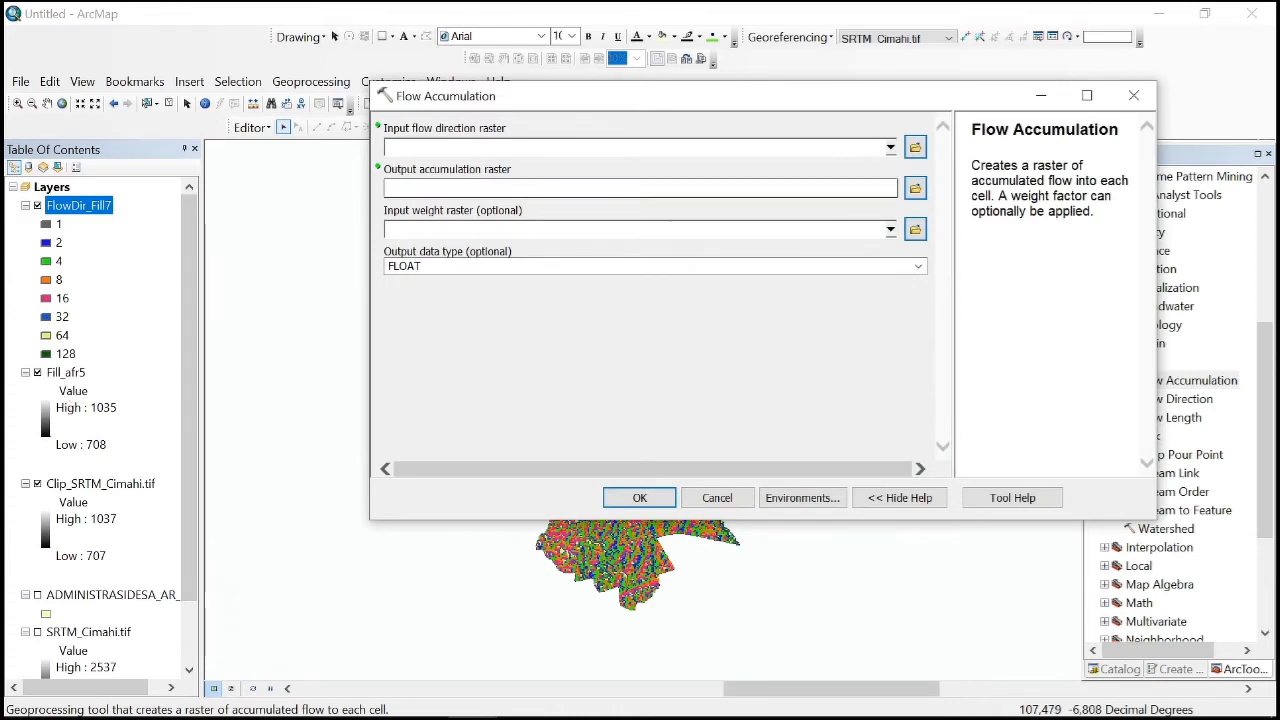
{"action": "left_click_drag", "start_coordinate": [108, 210], "coordinate": [431, 145]}
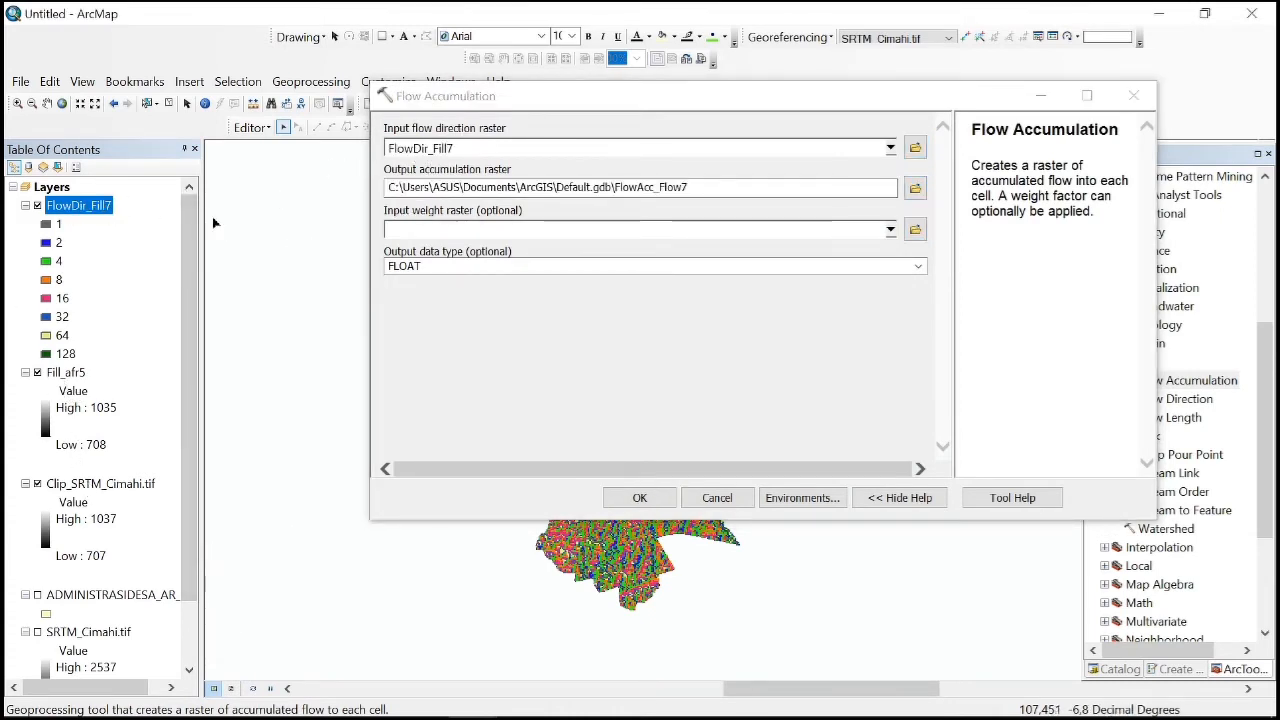
{"action": "left_click", "coordinate": [645, 497]}
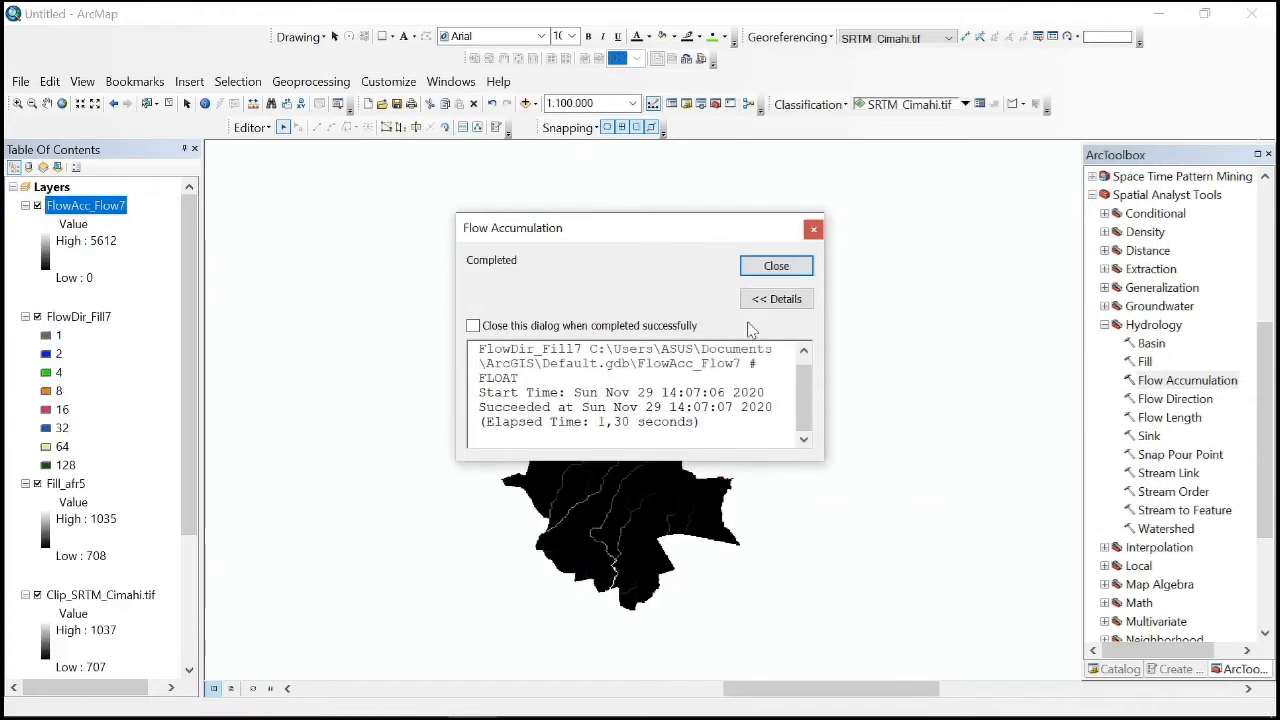
{"action": "left_click", "coordinate": [777, 267]}
Step: Run the Con tool with FlowAcc_Flow7 as the conditional raster and FlowDir_Fill7 as the true raster
{"action": "scroll", "coordinate": [655, 422], "scroll_direction": "down", "scroll_amount": 2}
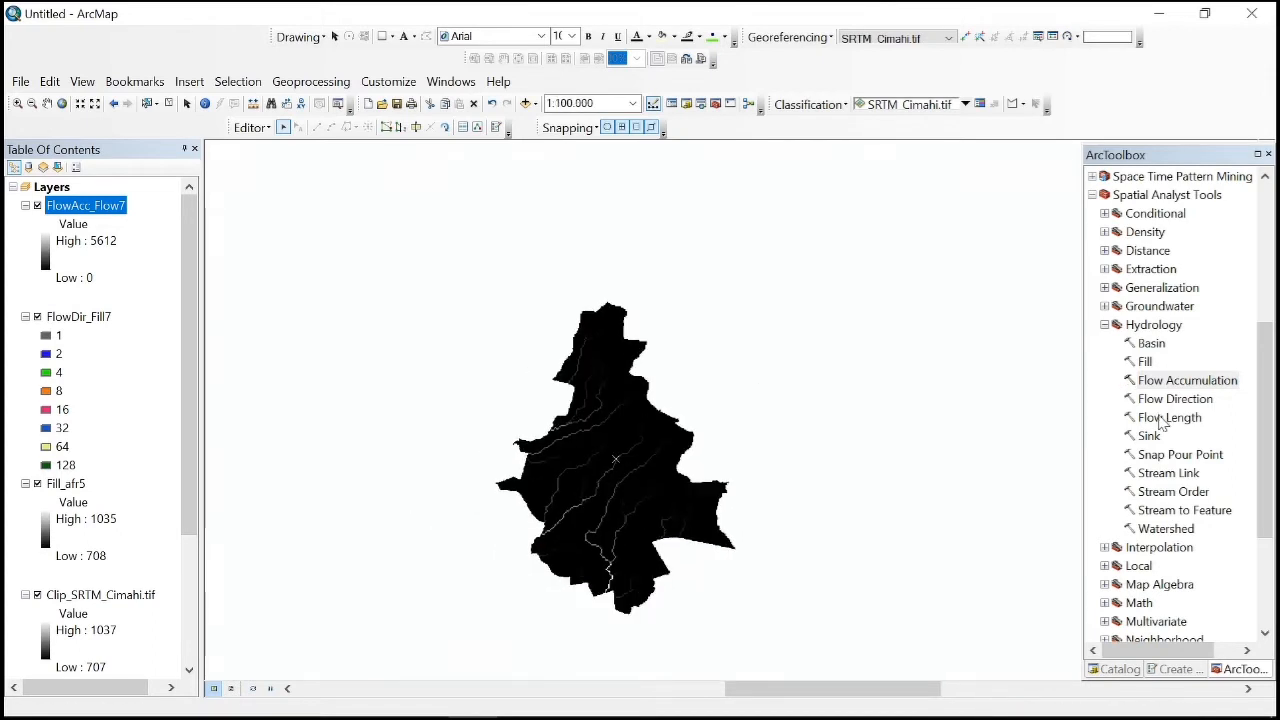
{"action": "scroll", "coordinate": [1161, 422], "scroll_direction": "up", "scroll_amount": 1}
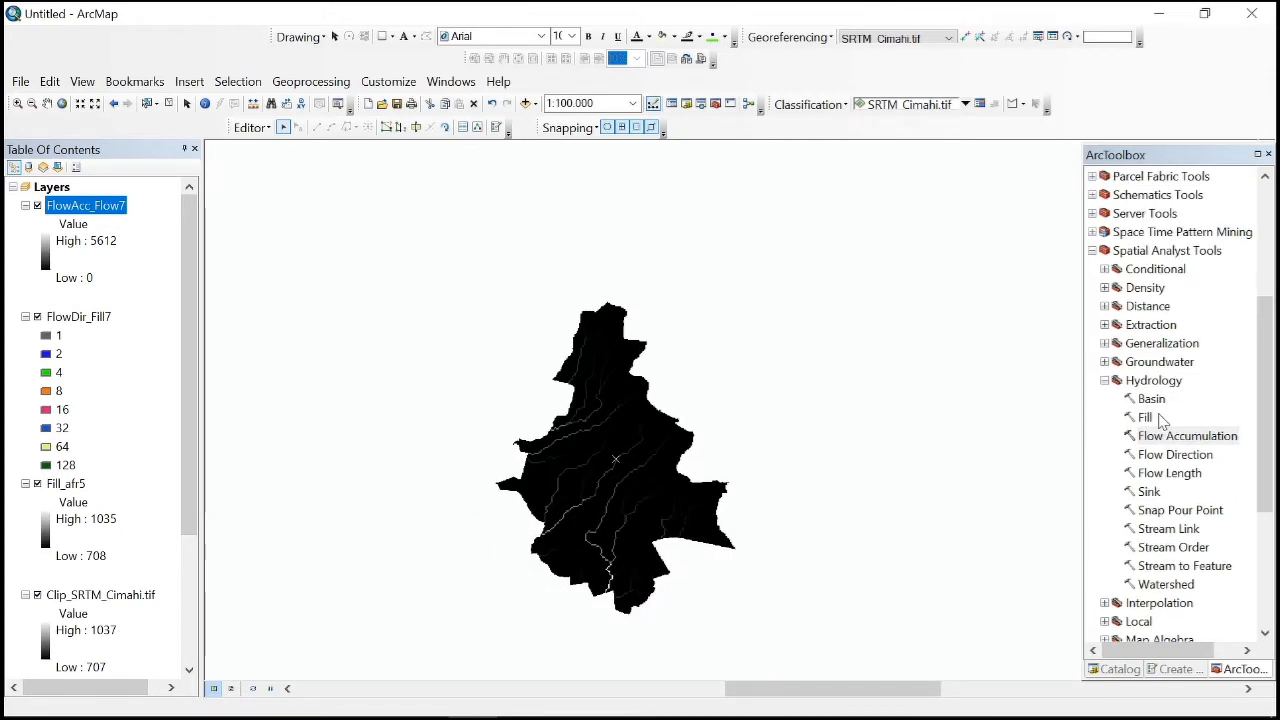
{"action": "scroll", "coordinate": [1161, 422], "scroll_direction": "up", "scroll_amount": 2}
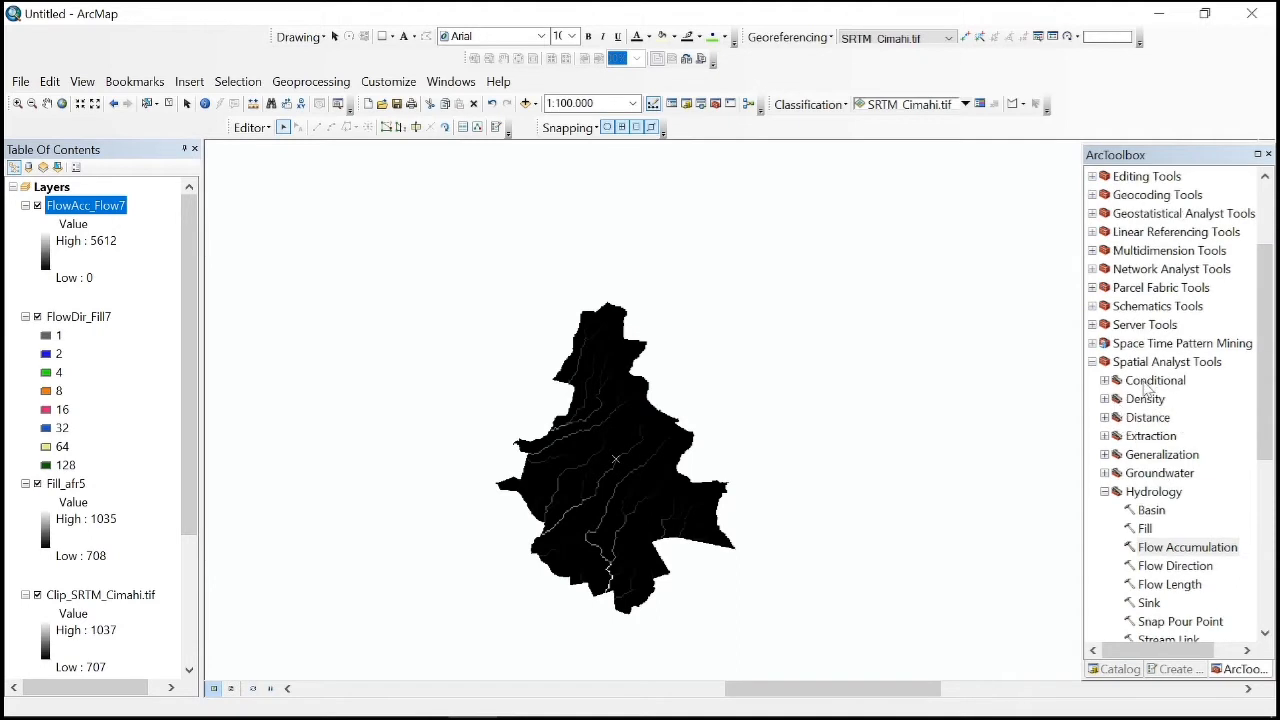
{"action": "left_click", "coordinate": [1108, 381]}
{"action": "double_click", "coordinate": [1150, 399]}
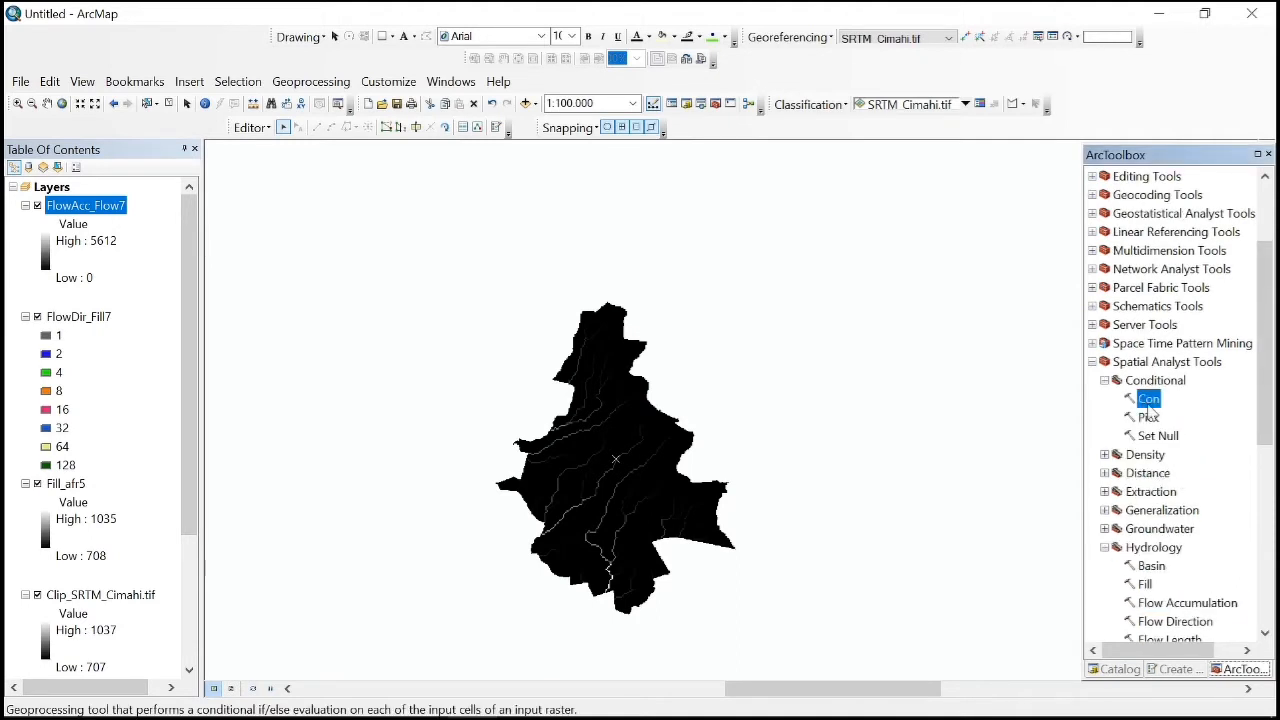
{"action": "left_click_drag", "start_coordinate": [88, 206], "coordinate": [466, 160]}
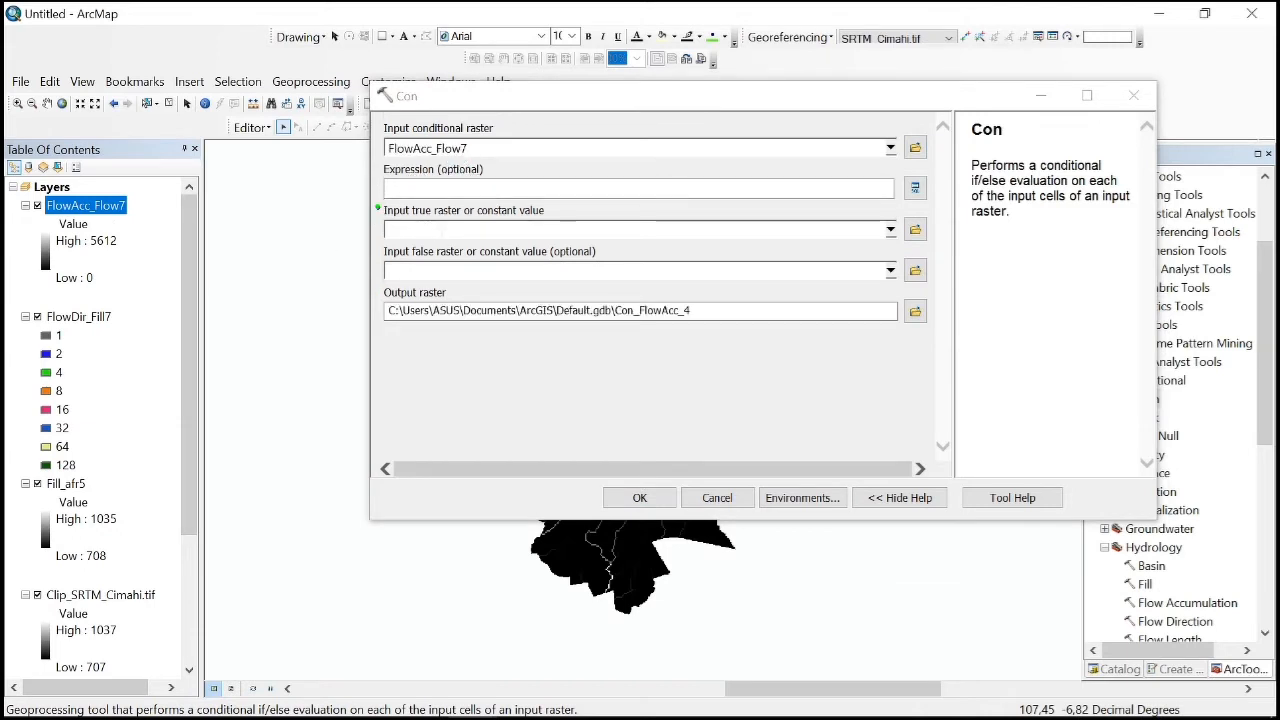
{"action": "scroll", "coordinate": [85, 325], "scroll_direction": "down", "scroll_amount": 2}
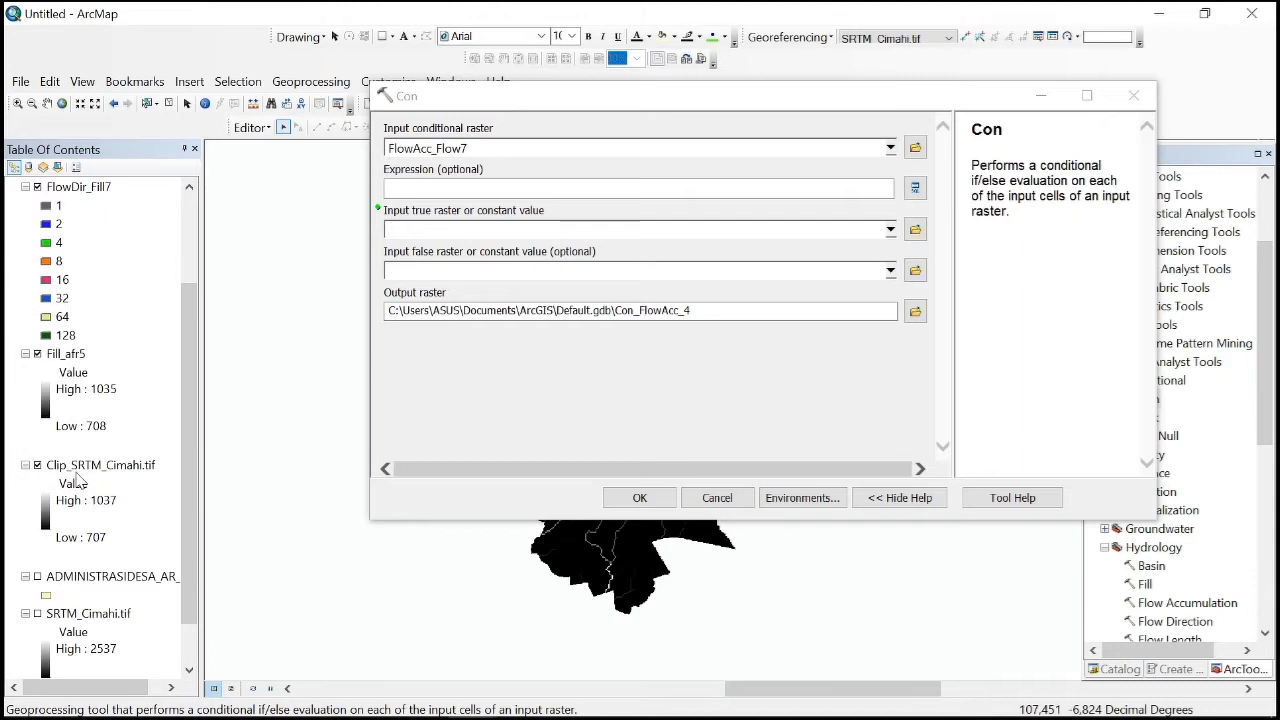
{"action": "scroll", "coordinate": [78, 483], "scroll_direction": "up", "scroll_amount": 2}
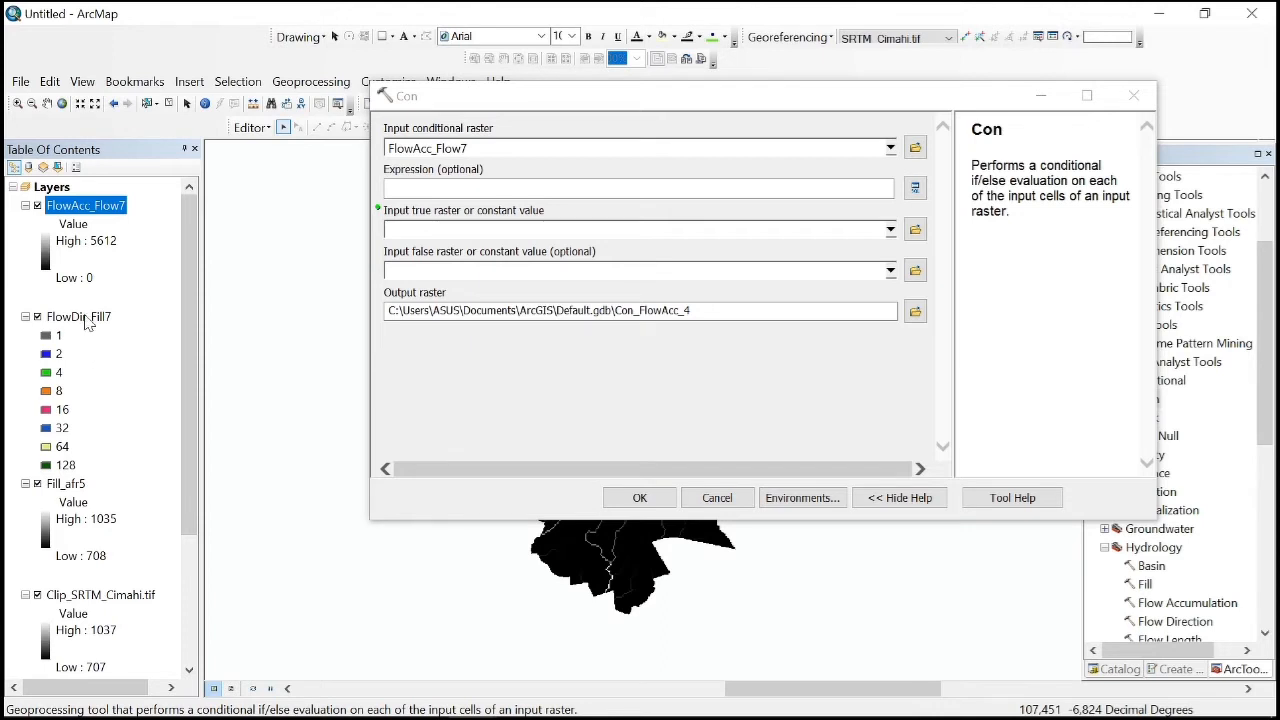
{"action": "left_click_drag", "start_coordinate": [90, 332], "coordinate": [415, 231]}
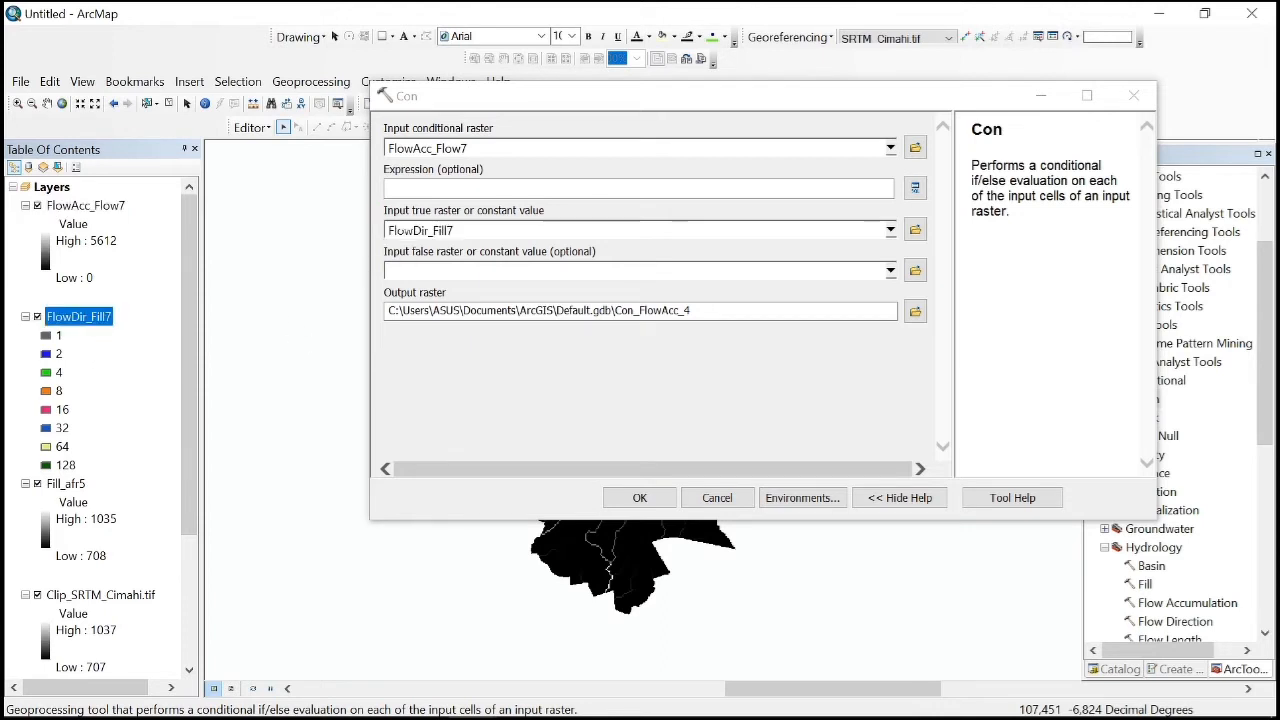
{"action": "left_click", "coordinate": [636, 498]}
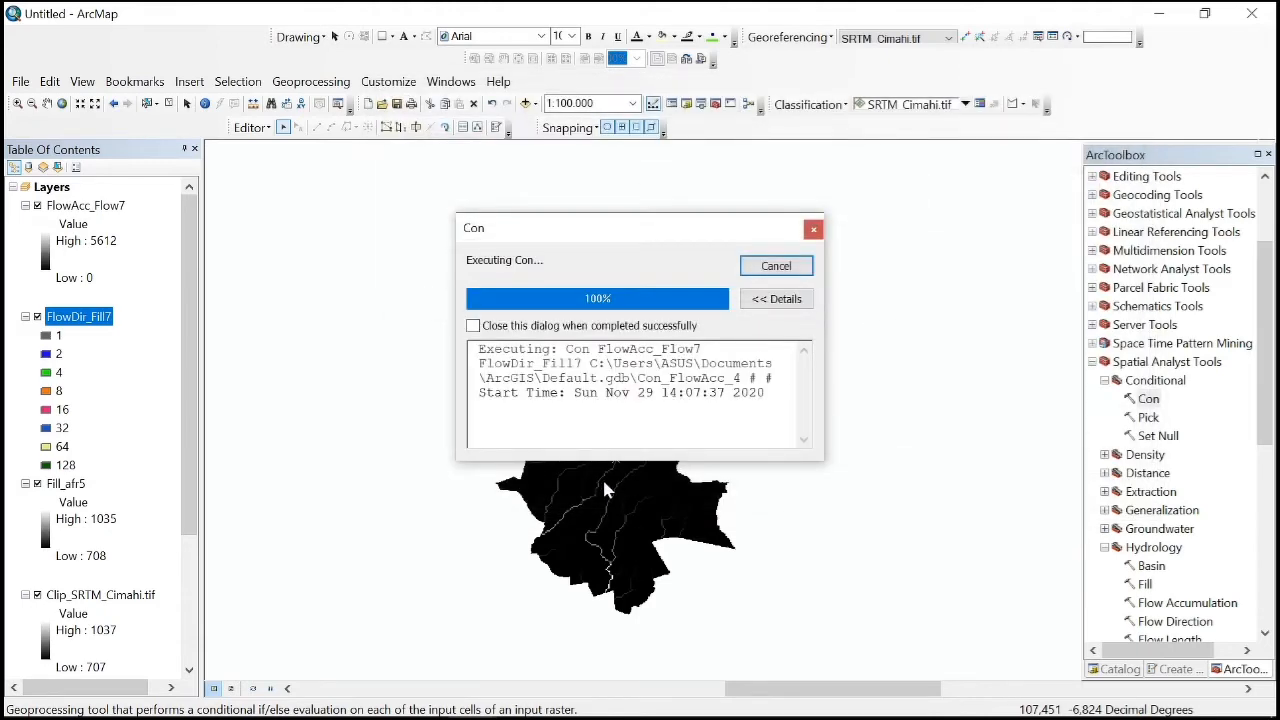
{"action": "left_click", "coordinate": [776, 266]}
Step: Run the Stream Order tool with Con_FlowAcc_4 as the stream raster, FlowDir_Fill7 as the flow direction raster and the STRAHLER method
{"action": "scroll", "coordinate": [726, 391], "scroll_direction": "up", "scroll_amount": 2}
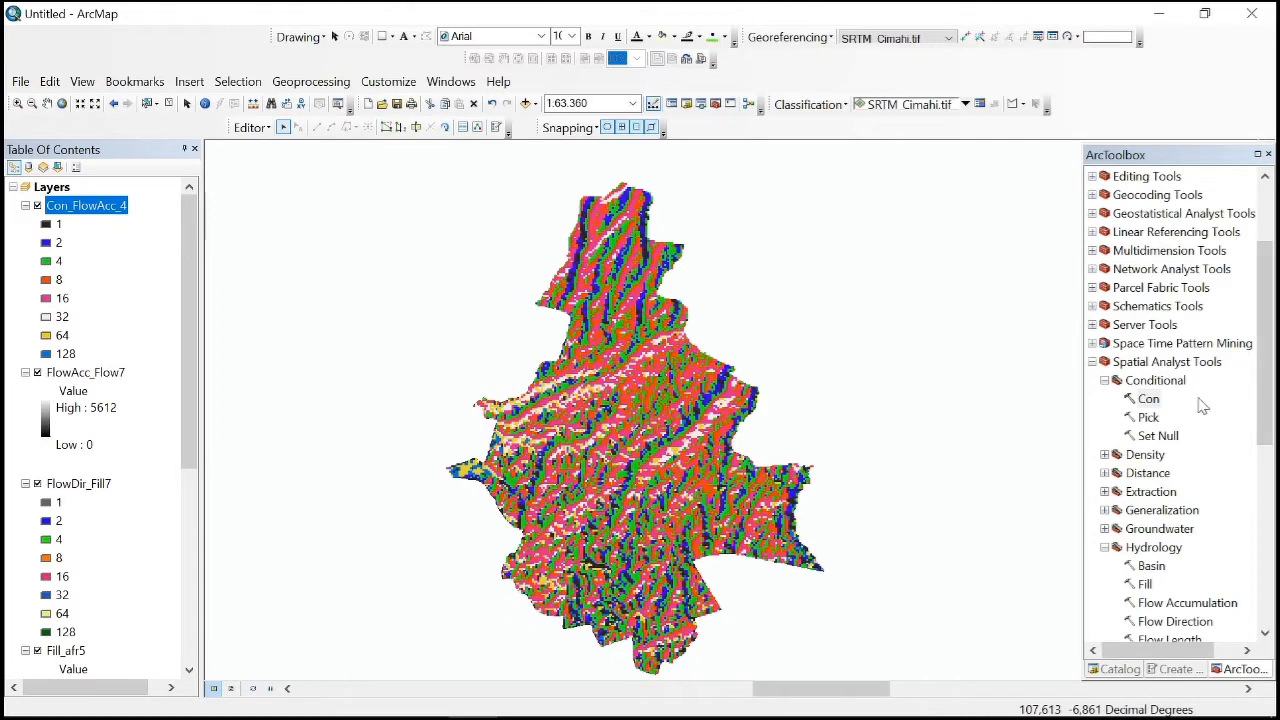
{"action": "scroll", "coordinate": [1198, 490], "scroll_direction": "down", "scroll_amount": 4}
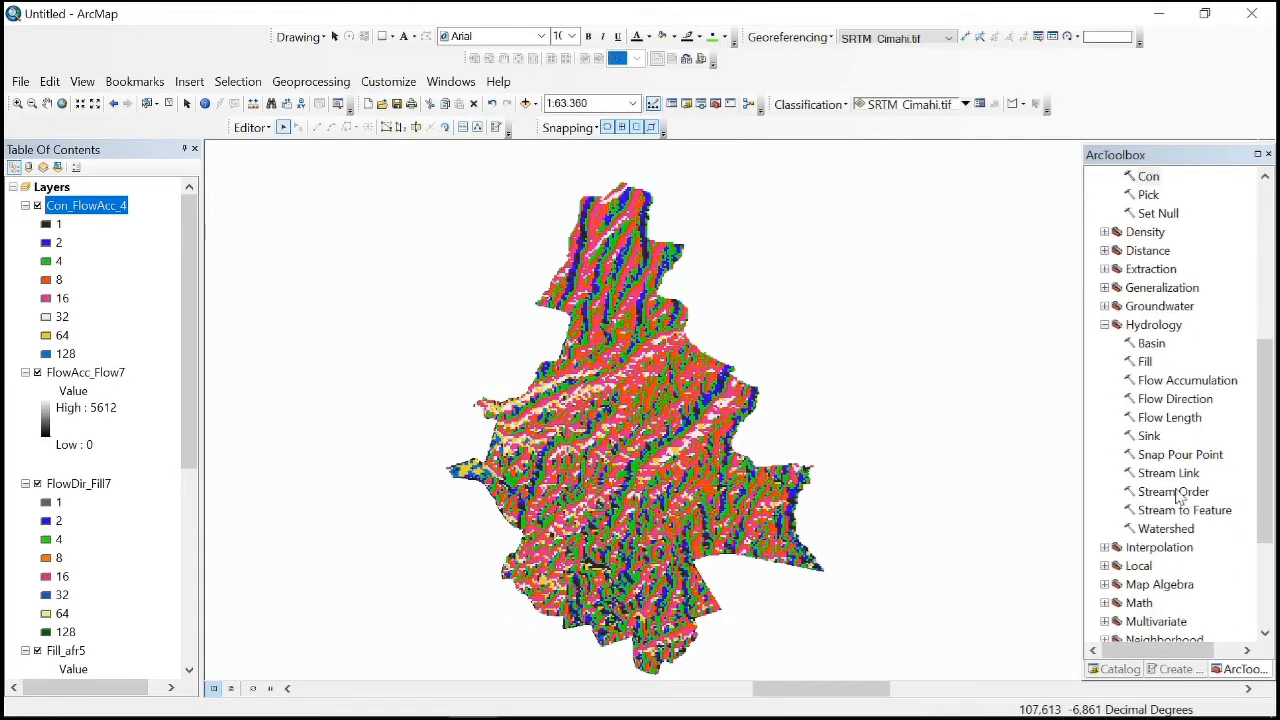
{"action": "double_click", "coordinate": [1178, 492]}
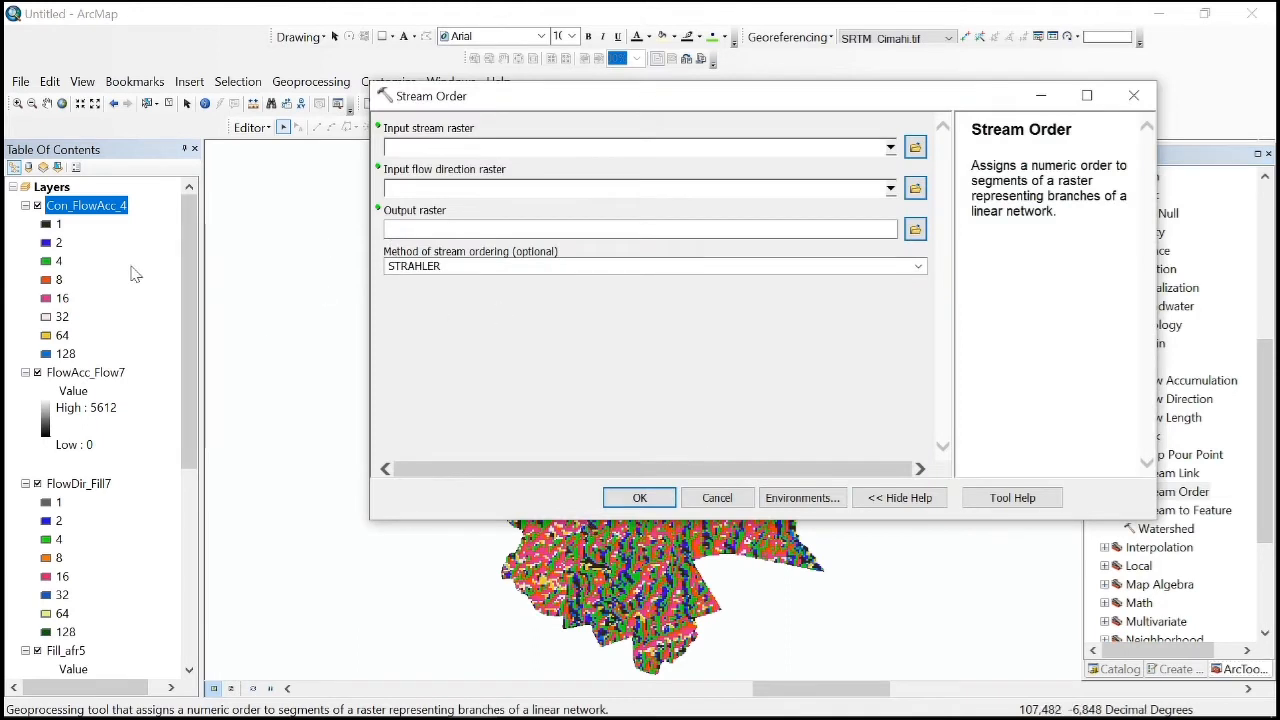
{"action": "left_click_drag", "start_coordinate": [110, 207], "coordinate": [515, 149]}
{"action": "scroll", "coordinate": [80, 378], "scroll_direction": "down", "scroll_amount": 2}
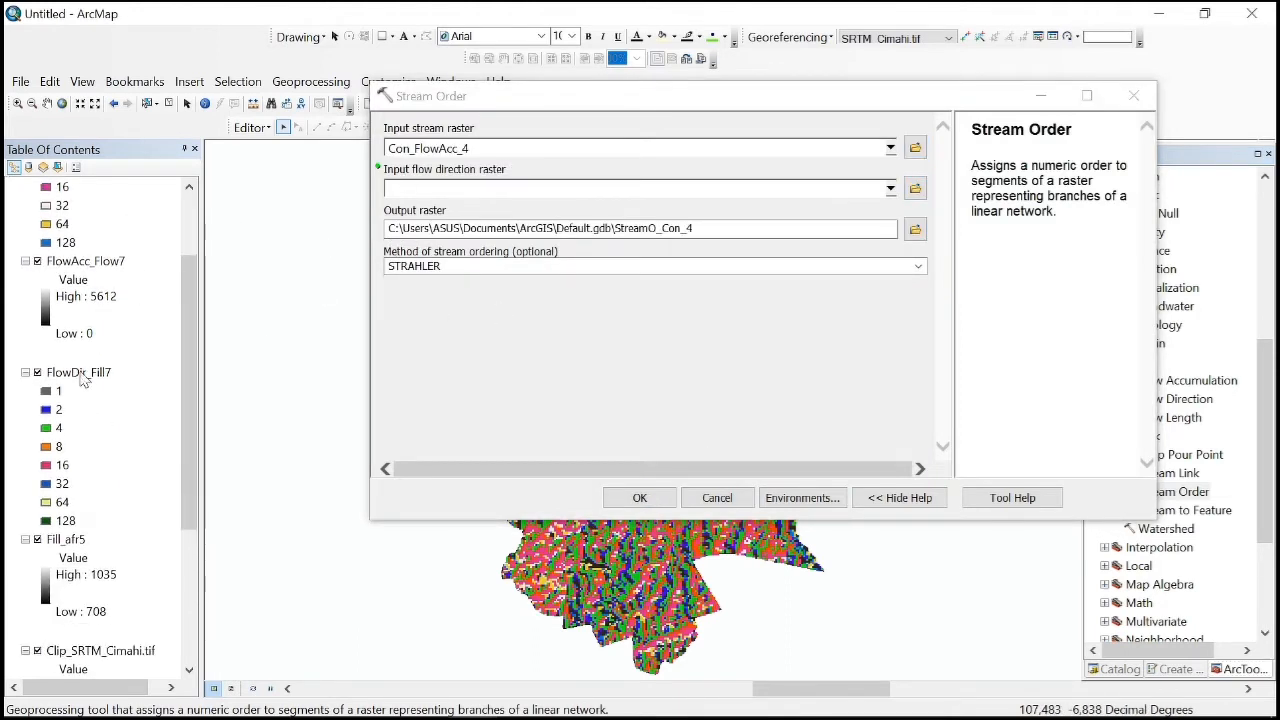
{"action": "left_click_drag", "start_coordinate": [82, 375], "coordinate": [494, 192]}
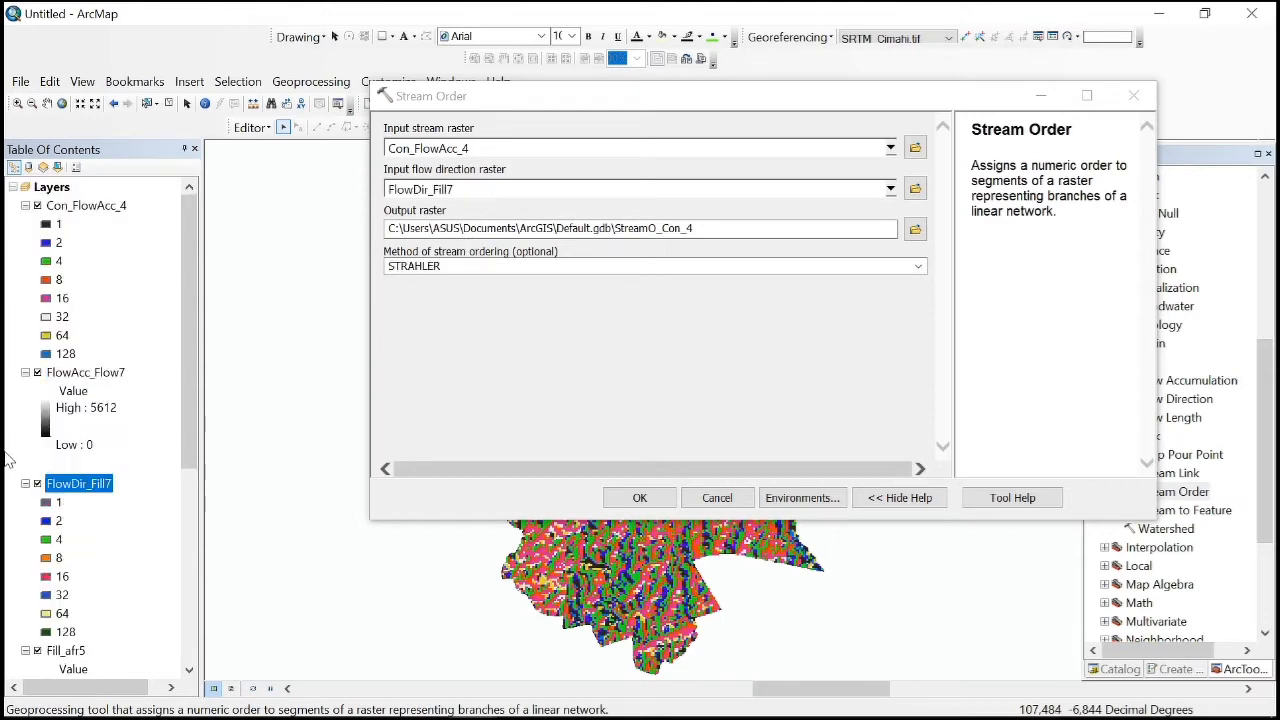
{"action": "left_click", "coordinate": [620, 503]}
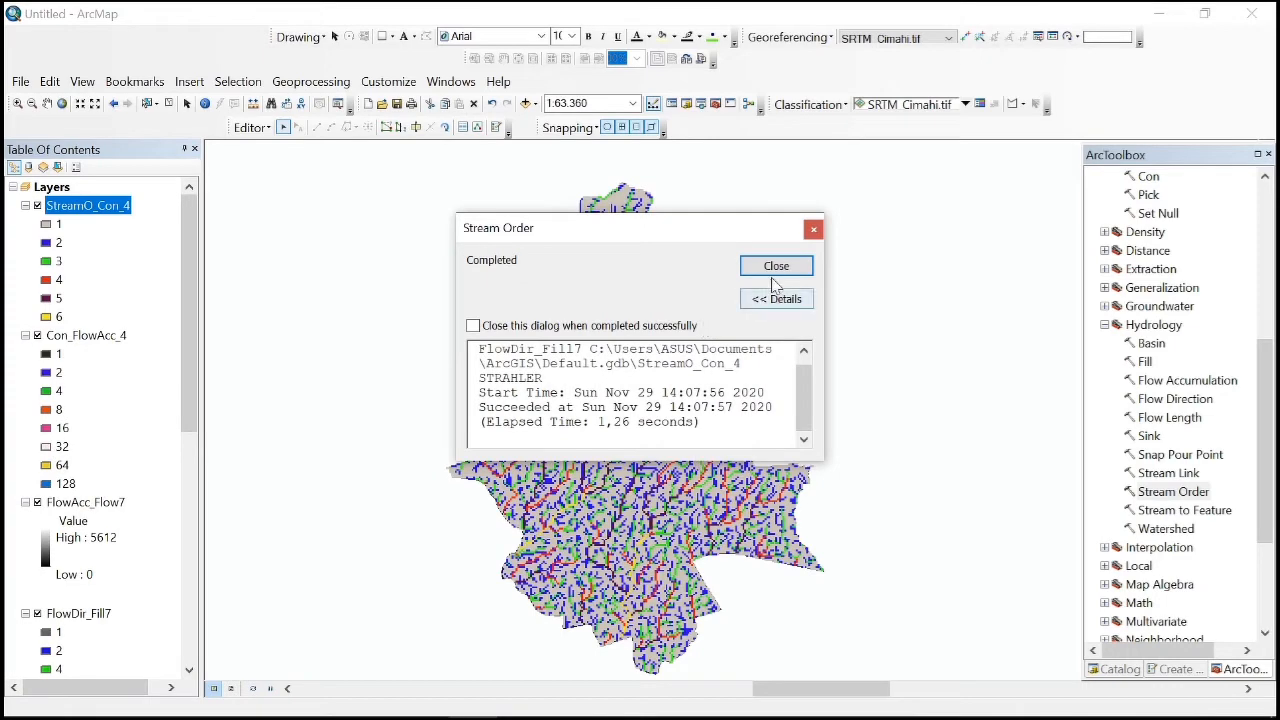
{"action": "left_click", "coordinate": [776, 266]}
{"action": "scroll", "coordinate": [888, 408], "scroll_direction": "down", "scroll_amount": 1}
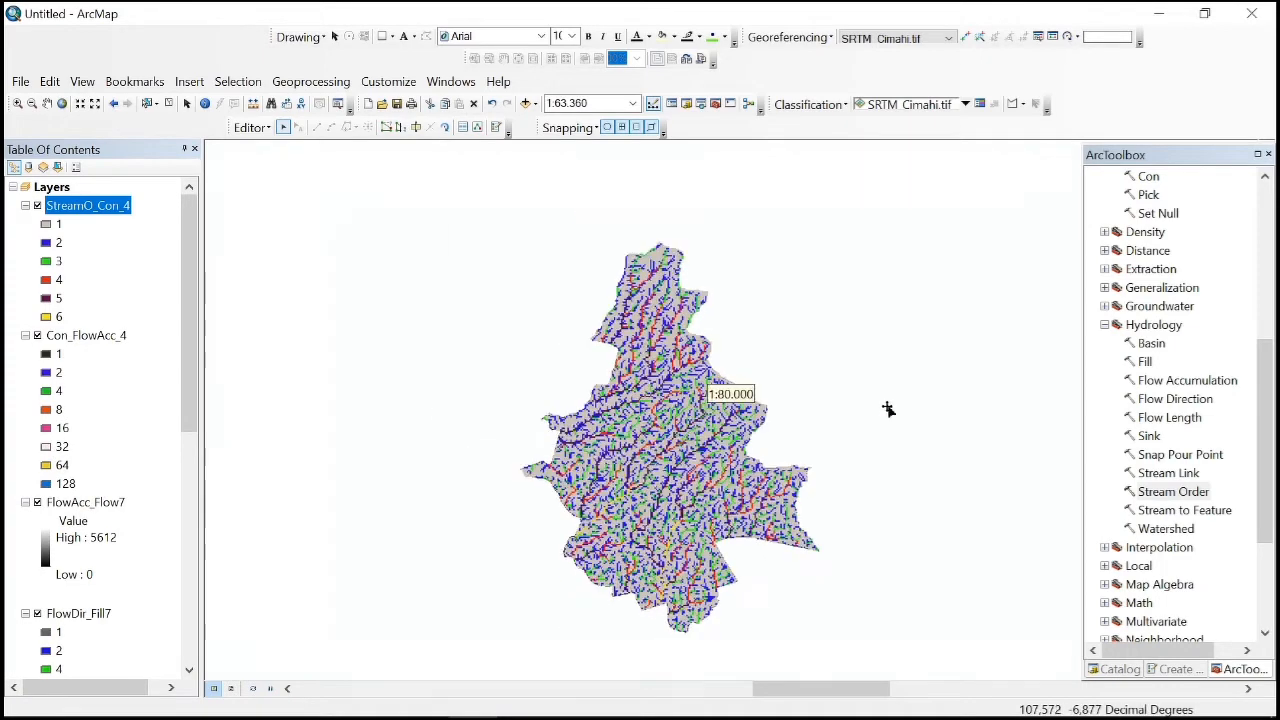
Step: Run the Stream to Feature tool with StreamO_Con_4 as the stream raster and FlowDir_Fill7 as the flow direction raster, with simplified polylines
{"action": "double_click", "coordinate": [1162, 511]}
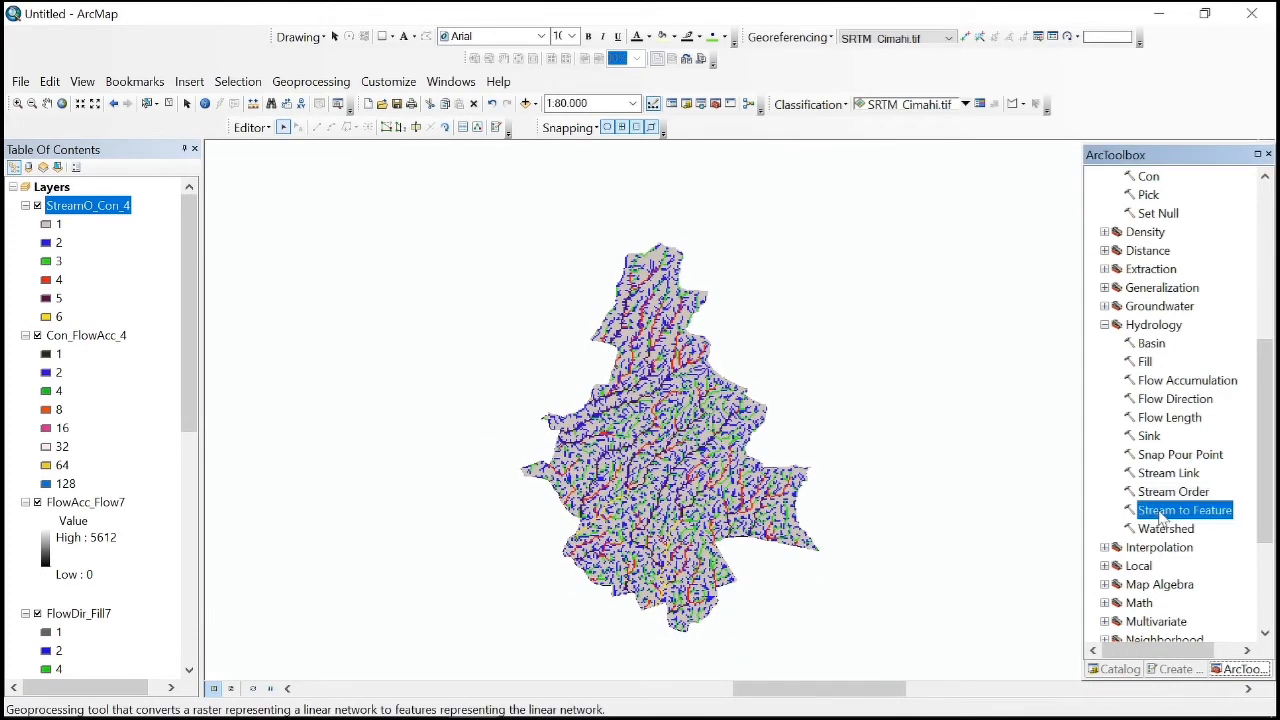
{"action": "left_click_drag", "start_coordinate": [87, 208], "coordinate": [133, 215]}
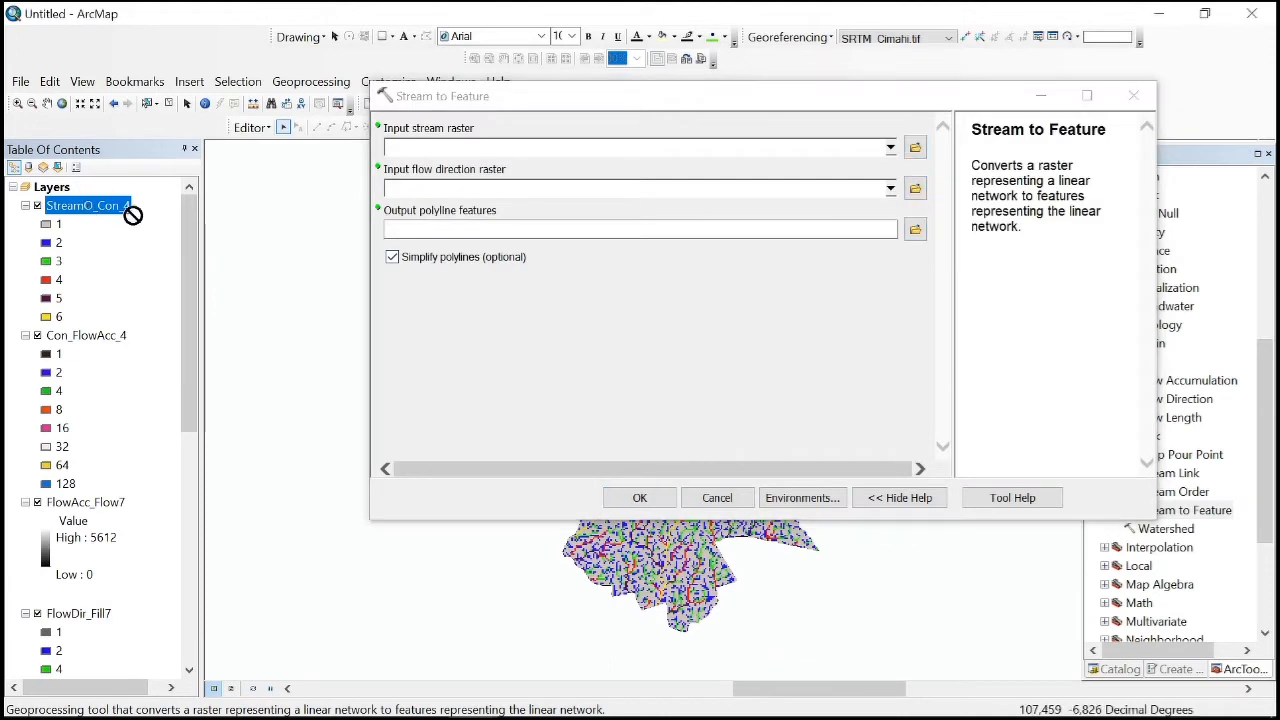
{"action": "left_click_drag", "start_coordinate": [418, 170], "coordinate": [425, 152]}
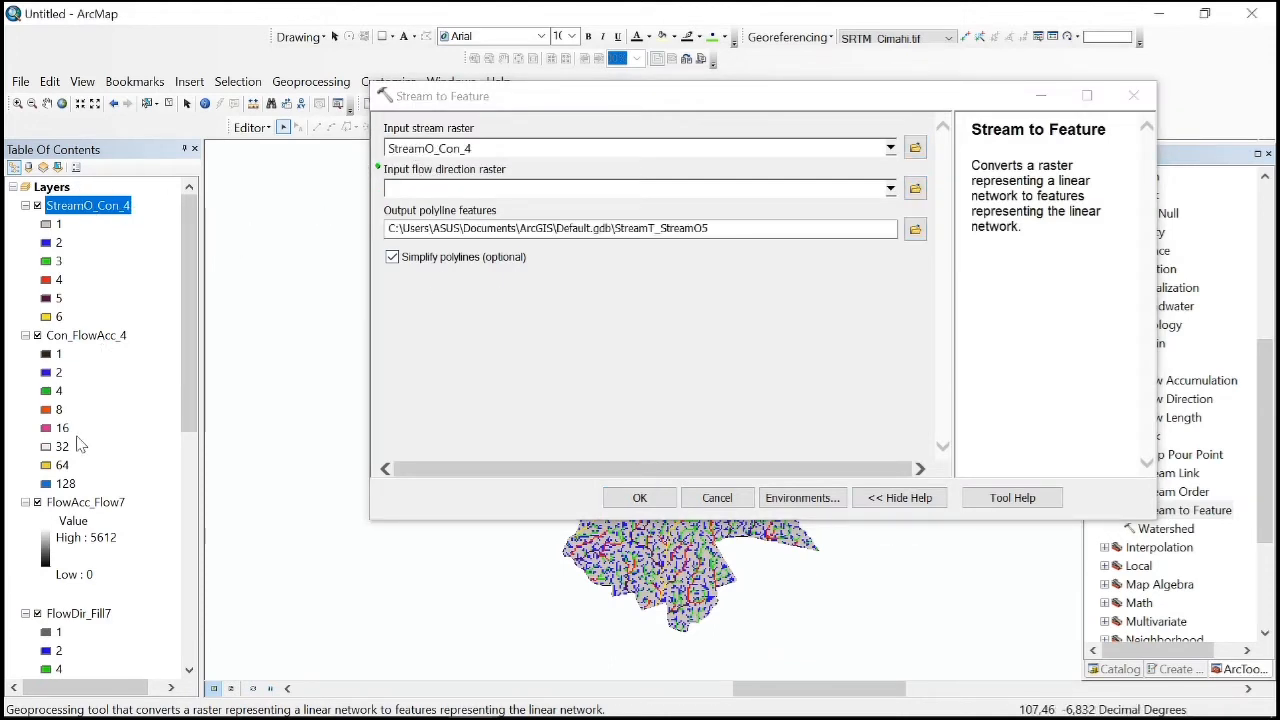
{"action": "left_click_drag", "start_coordinate": [90, 613], "coordinate": [498, 195]}
{"action": "left_click", "coordinate": [640, 497]}
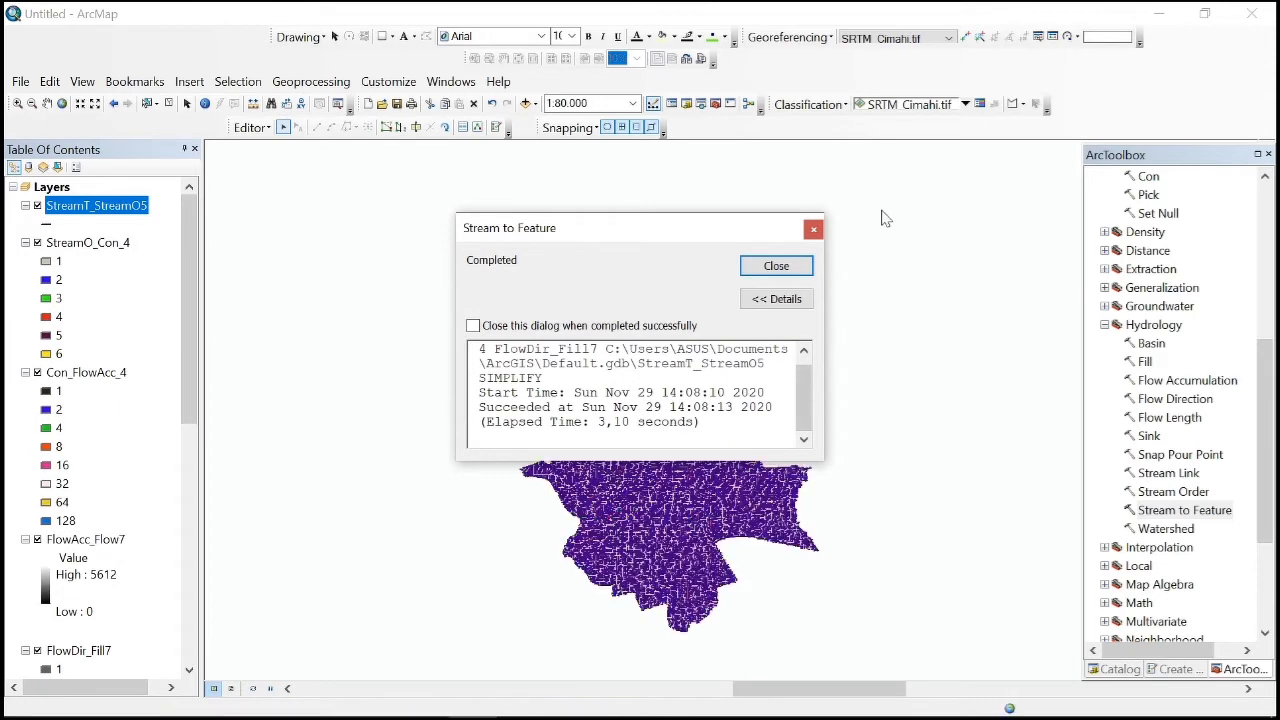
{"action": "left_click", "coordinate": [776, 266]}
{"action": "scroll", "coordinate": [708, 312], "scroll_direction": "down", "scroll_amount": 1}
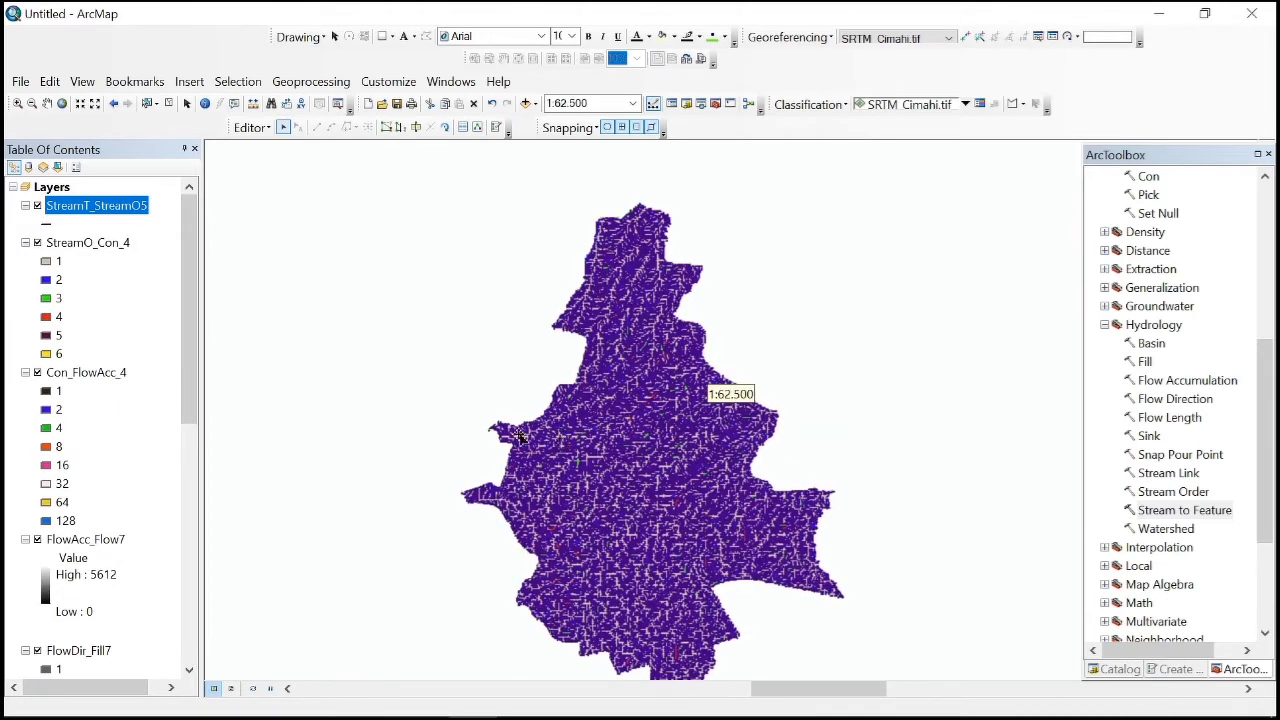
Step: Build a definition query for the StreamT_StreamO5 layer that reads grid_code <> 1 AND grid_code <> 2
{"action": "right_click", "coordinate": [88, 207]}
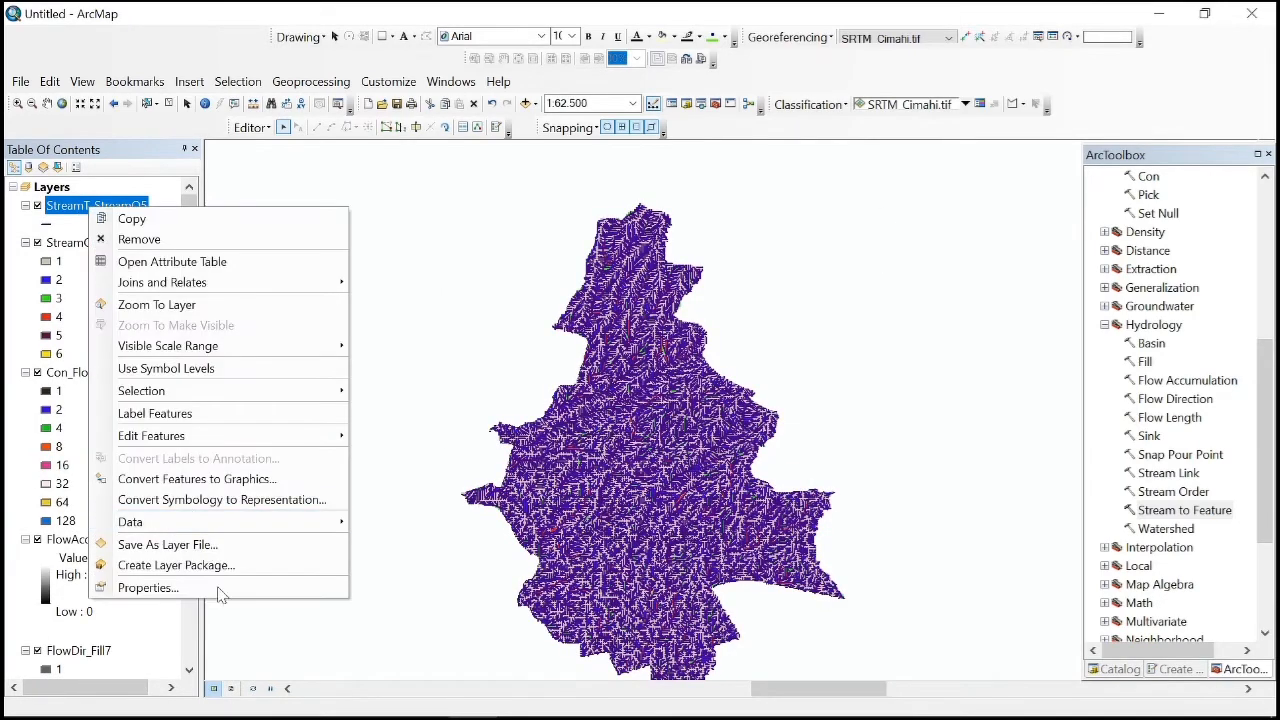
{"action": "left_click", "coordinate": [220, 590]}
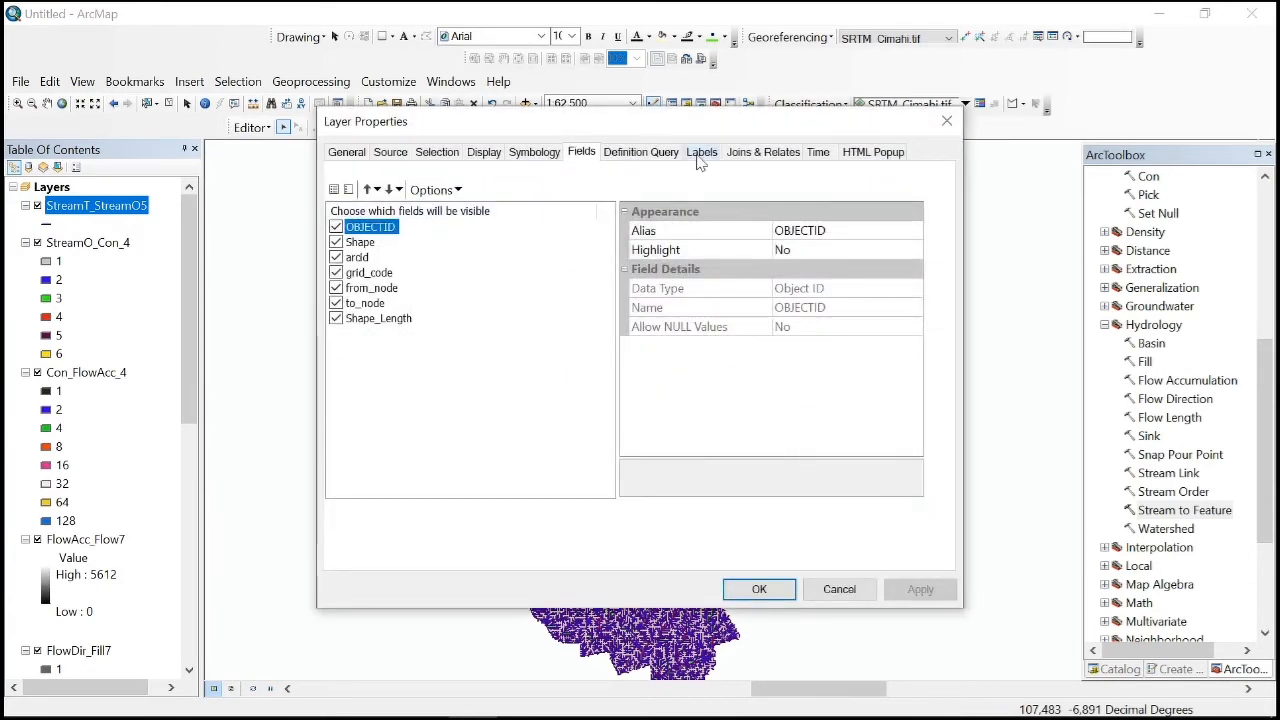
{"action": "left_click", "coordinate": [648, 158]}
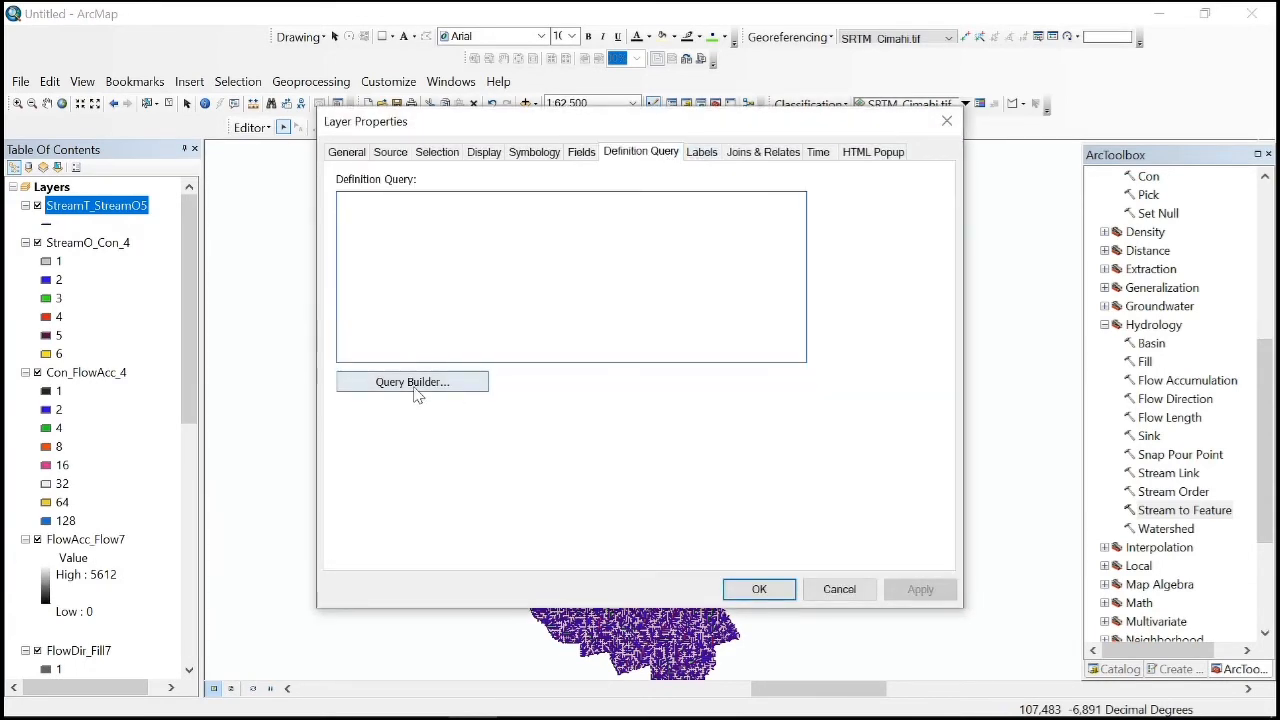
{"action": "left_click", "coordinate": [416, 391]}
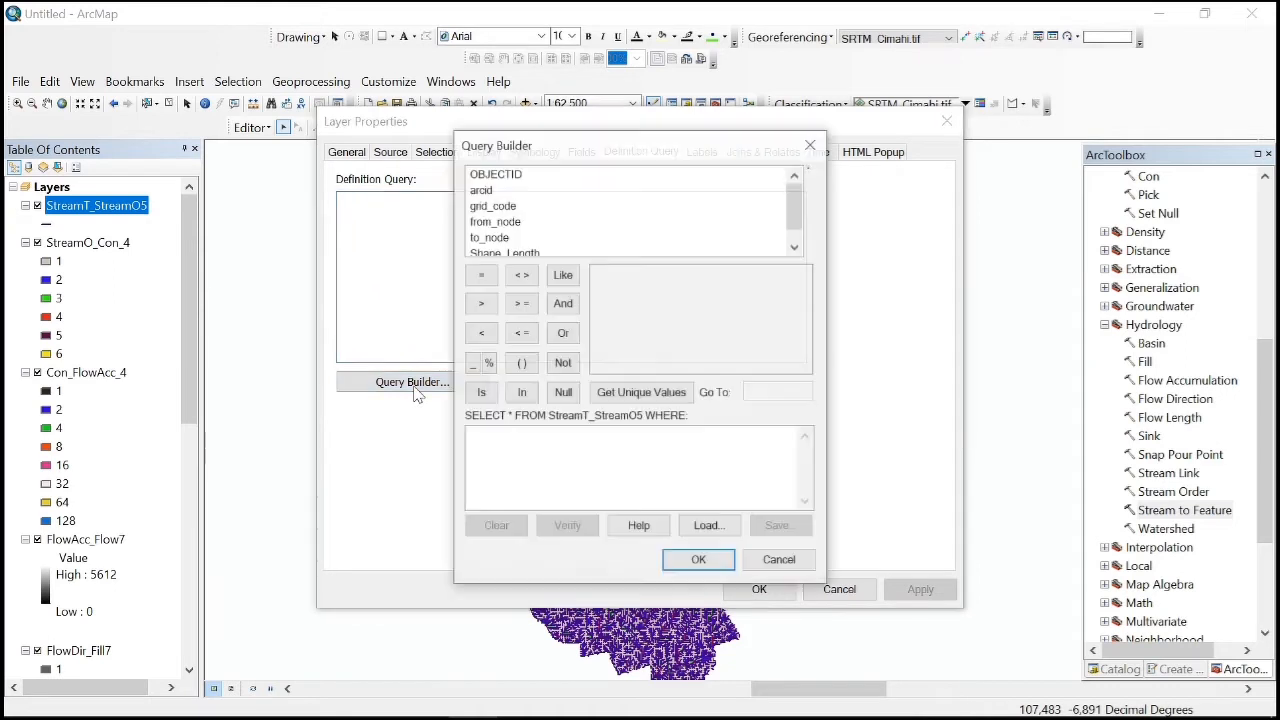
{"action": "double_click", "coordinate": [507, 211]}
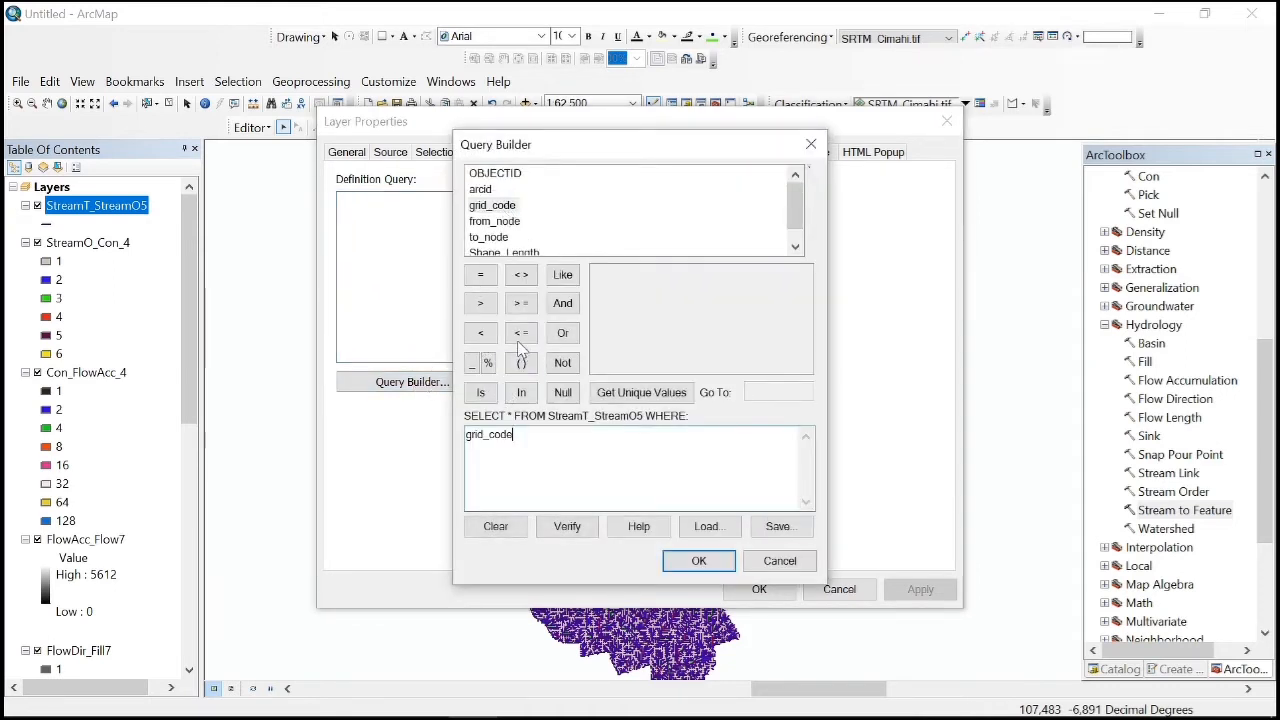
{"action": "left_click", "coordinate": [520, 284]}
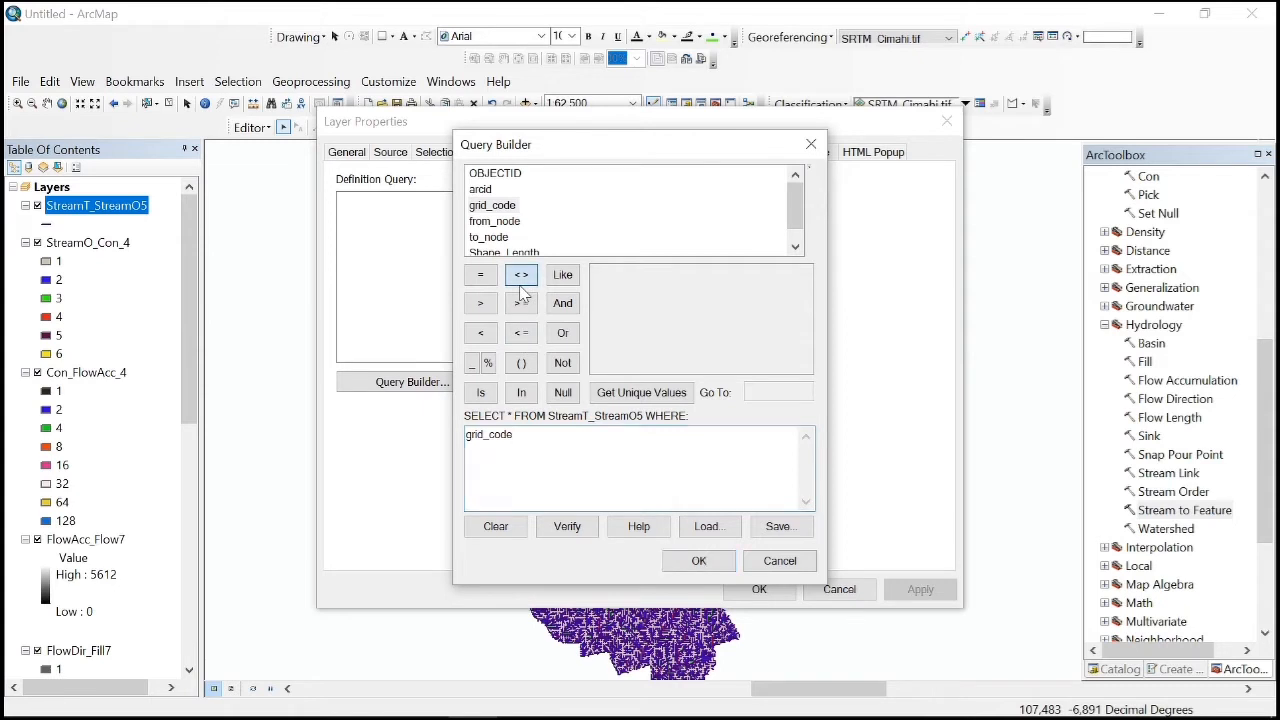
{"action": "left_click", "coordinate": [630, 395]}
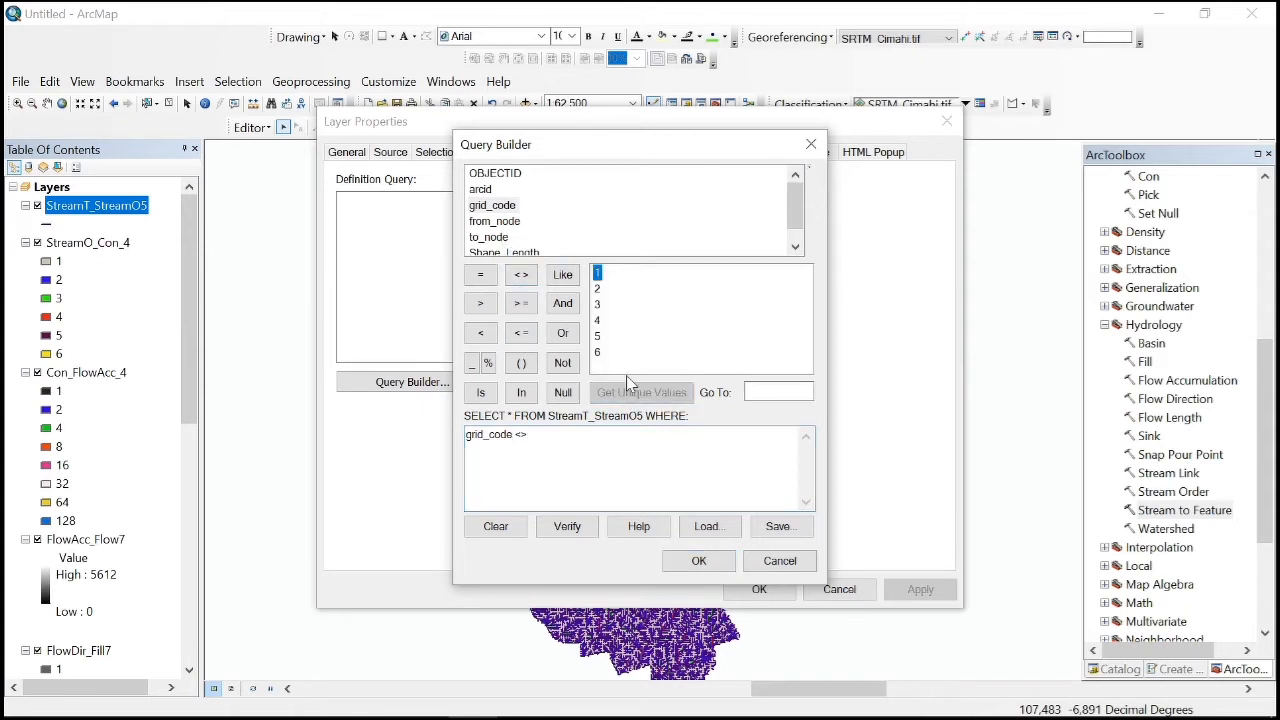
{"action": "double_click", "coordinate": [596, 276]}
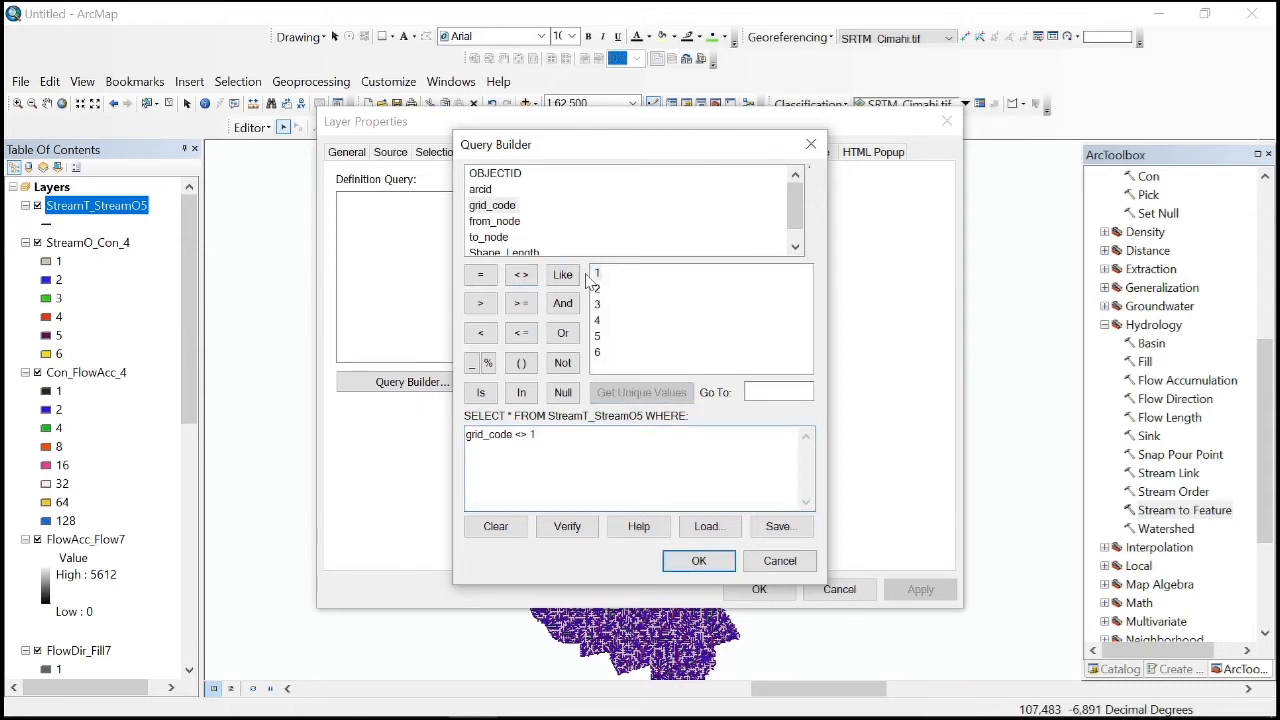
{"action": "left_click", "coordinate": [563, 303]}
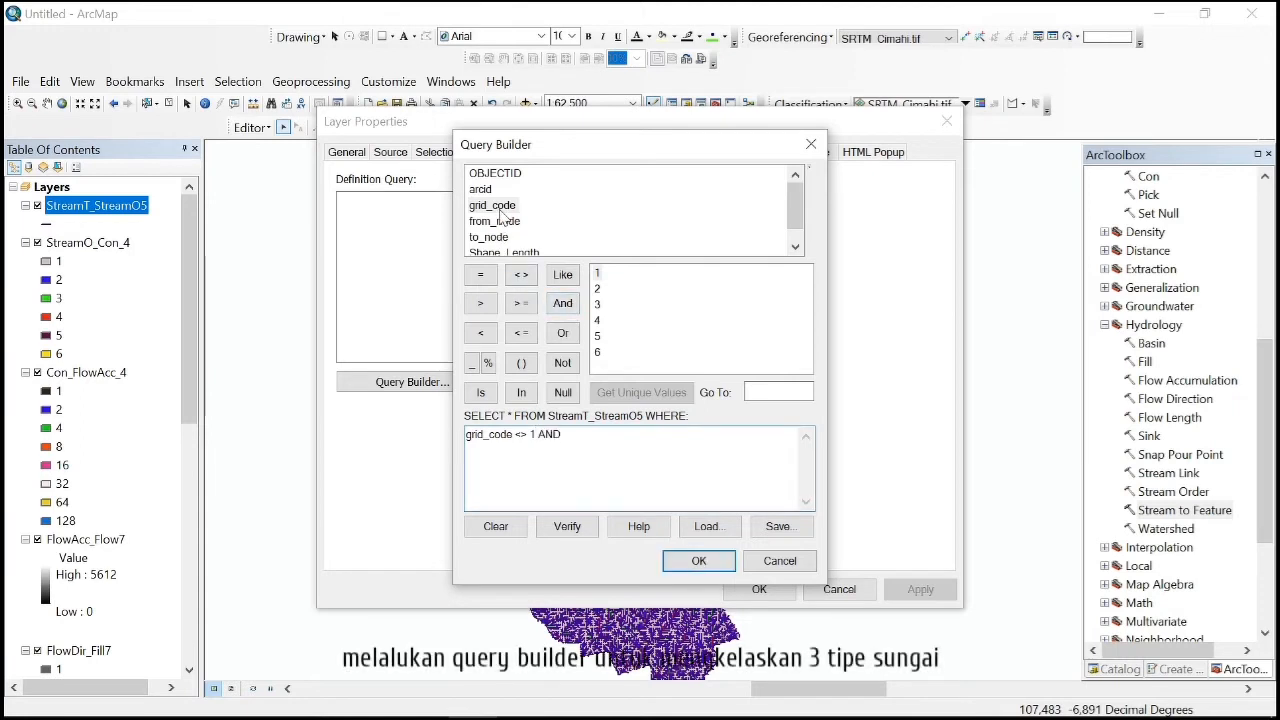
{"action": "left_click", "coordinate": [521, 275]}
{"action": "left_click", "coordinate": [563, 305]}
{"action": "double_click", "coordinate": [505, 221]}
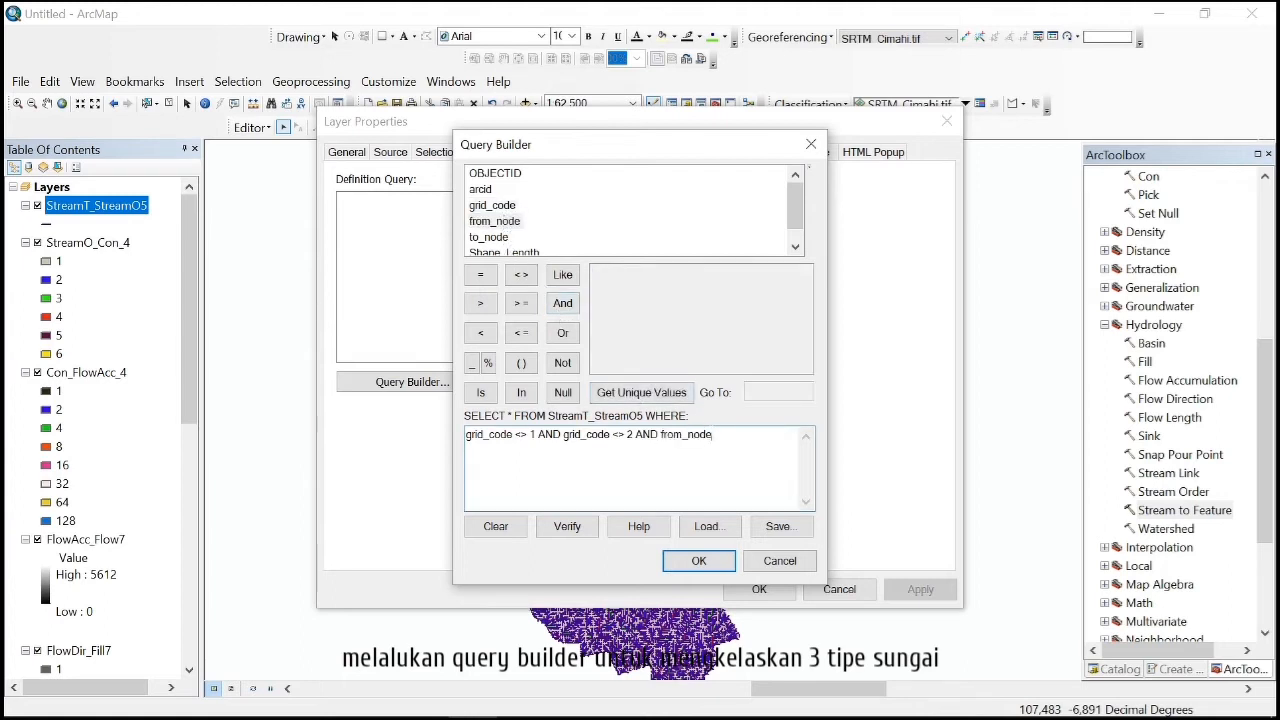
{"action": "double_click", "coordinate": [500, 222]}
{"action": "key", "text": "BackSpace"}
{"action": "key", "text": "BackSpace"}
{"action": "key", "text": "BackSpace"}
{"action": "key", "text": "BackSpace"}
{"action": "key", "text": "BackSpace"}
{"action": "key", "text": "BackSpace"}
{"action": "key", "text": "BackSpace"}
{"action": "key", "text": "BackSpace"}
{"action": "key", "text": "BackSpace"}
{"action": "key", "text": "BackSpace"}
{"action": "key", "text": "BackSpace"}
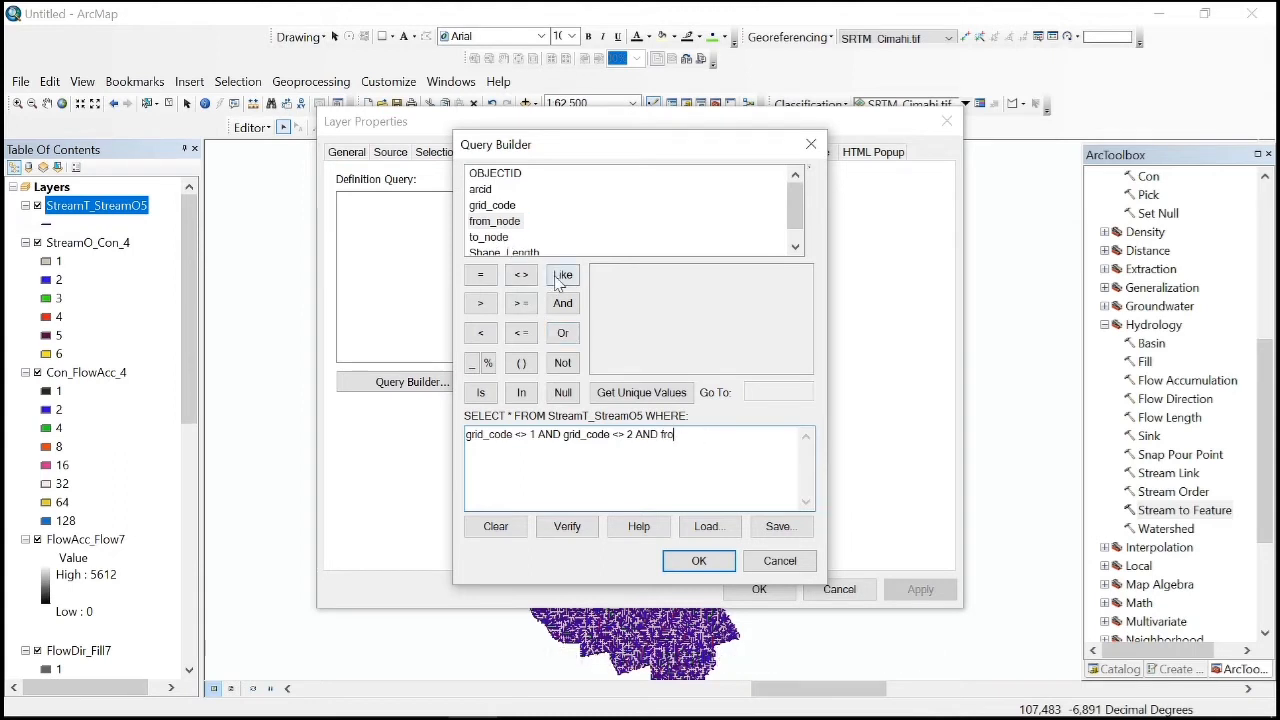
Step: Extend the definition query with AND grid_code 3 and apply it to the StreamT_StreamO5 layer
{"action": "left_click", "coordinate": [562, 302]}
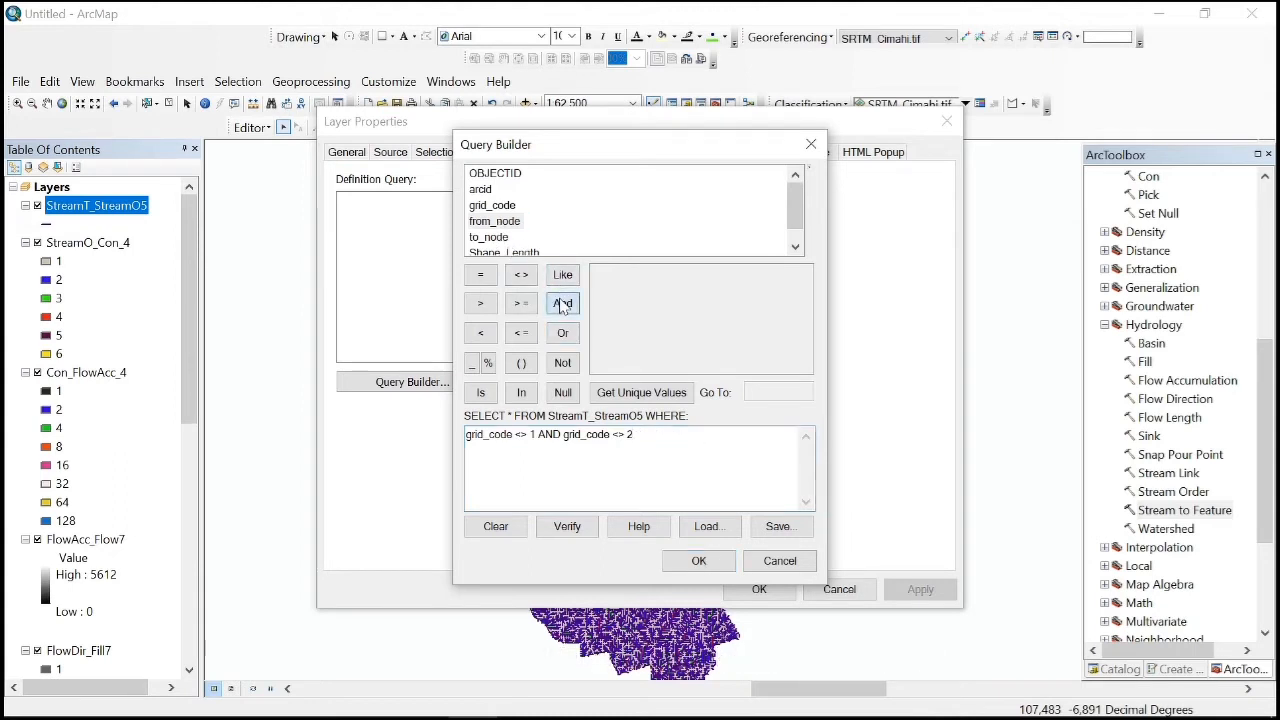
{"action": "double_click", "coordinate": [503, 207]}
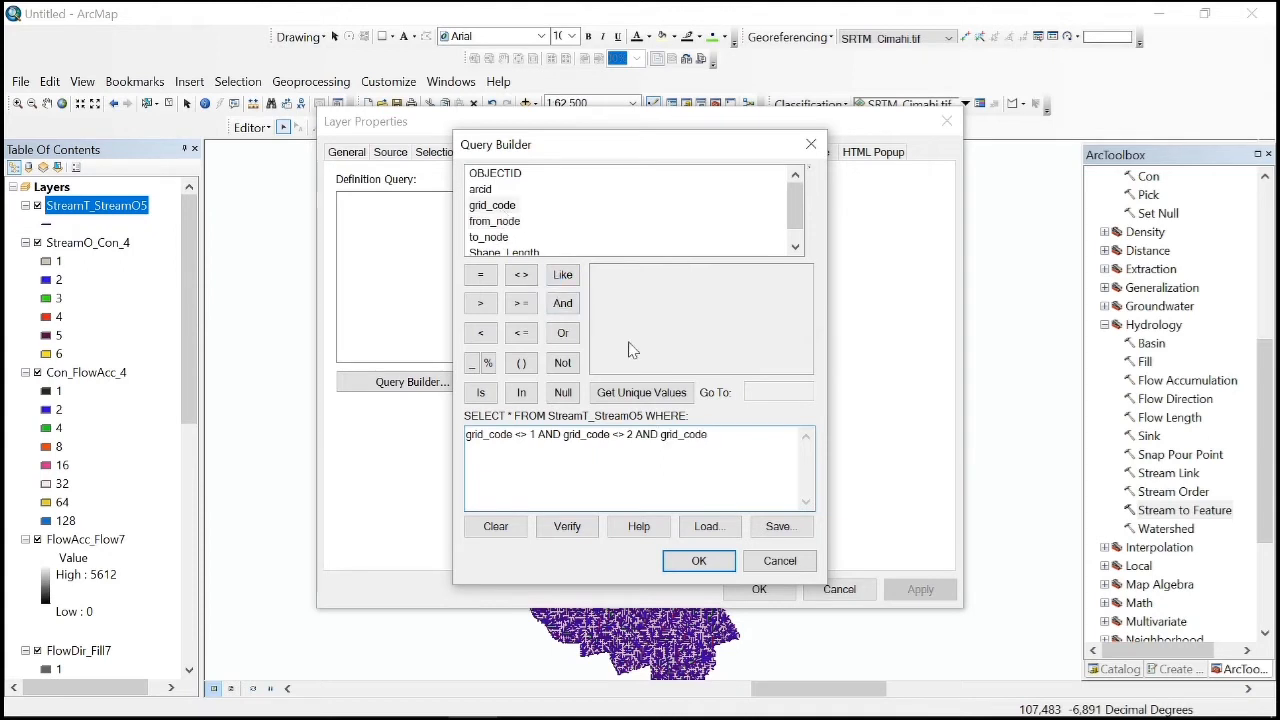
{"action": "left_click", "coordinate": [648, 391]}
{"action": "double_click", "coordinate": [597, 306]}
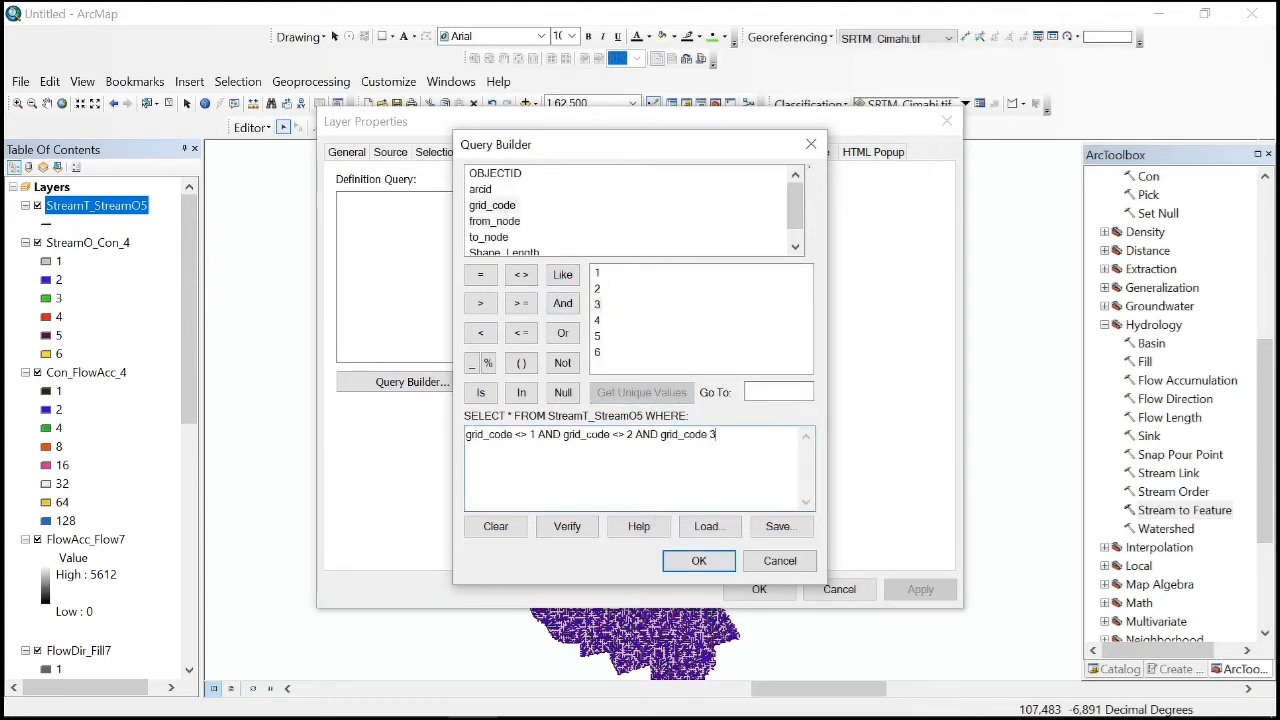
{"action": "left_click", "coordinate": [697, 566]}
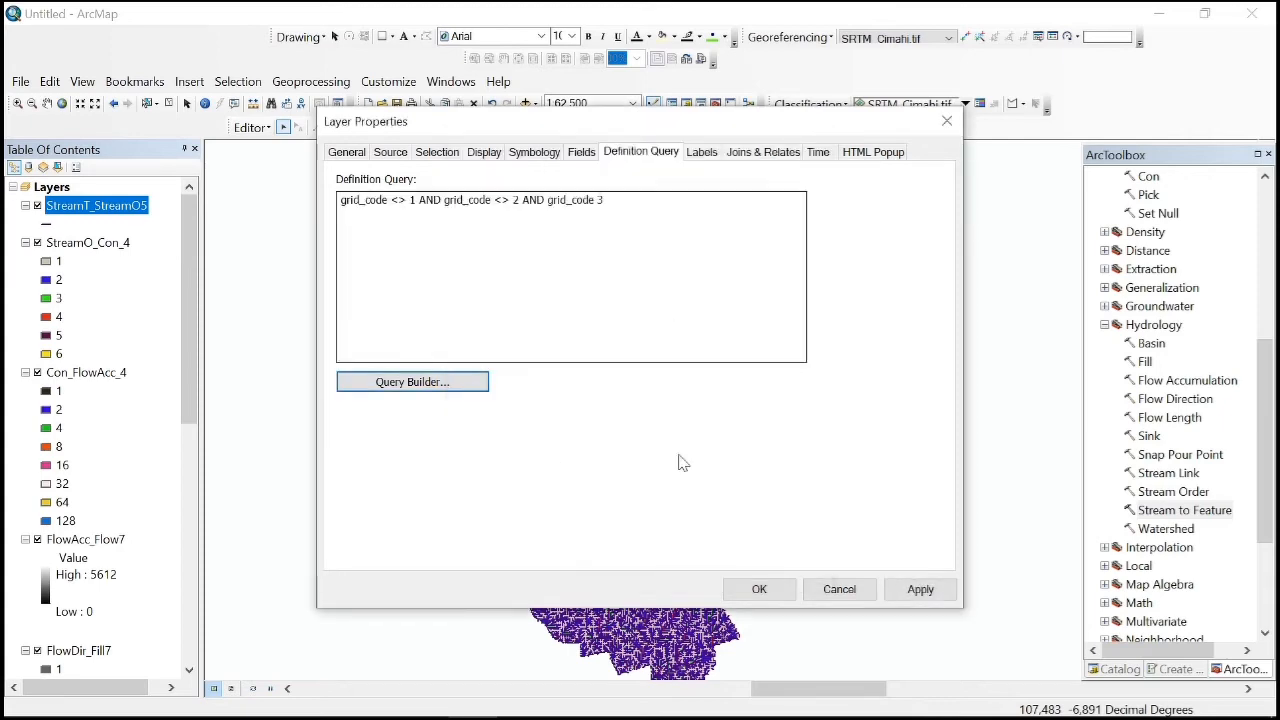
{"action": "left_click", "coordinate": [759, 589]}
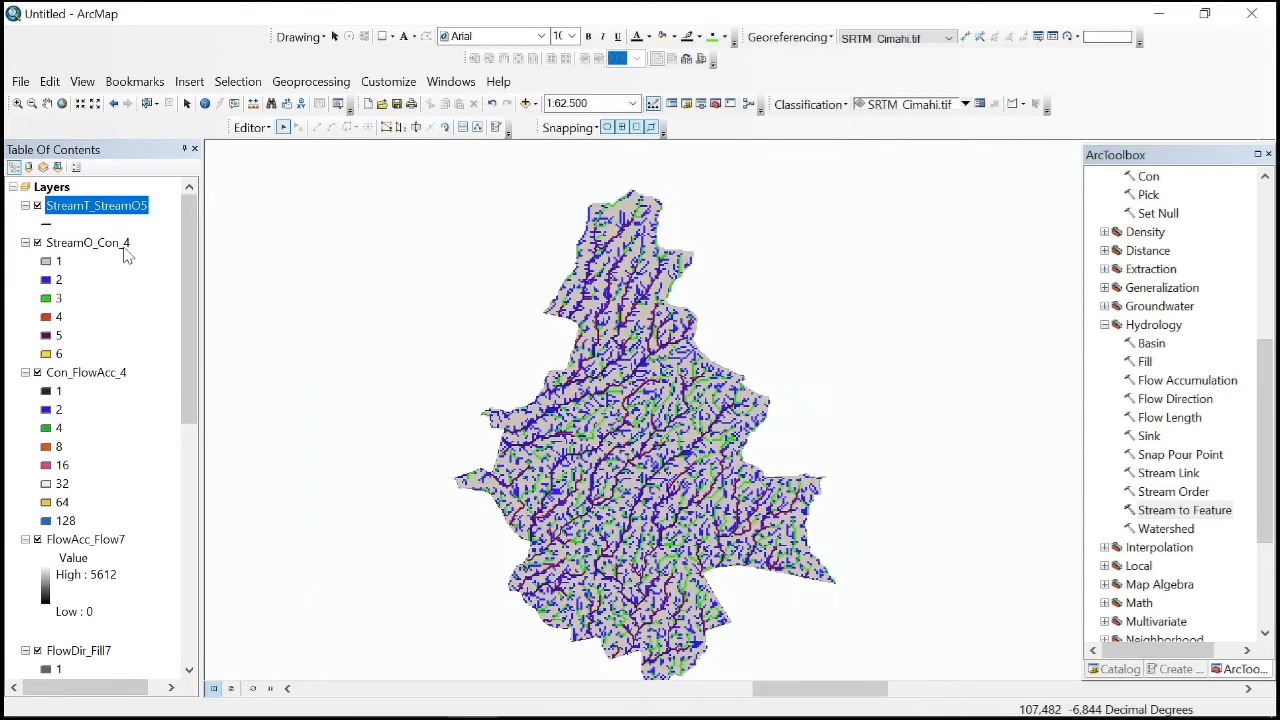
Step: Hide the FlowAcc_Flow7, Con_FlowAcc_4, StreamO_Con_4, Fill_afr5 and FlowDir_Fill7 layers
{"action": "scroll", "coordinate": [90, 440], "scroll_direction": "down", "scroll_amount": 3}
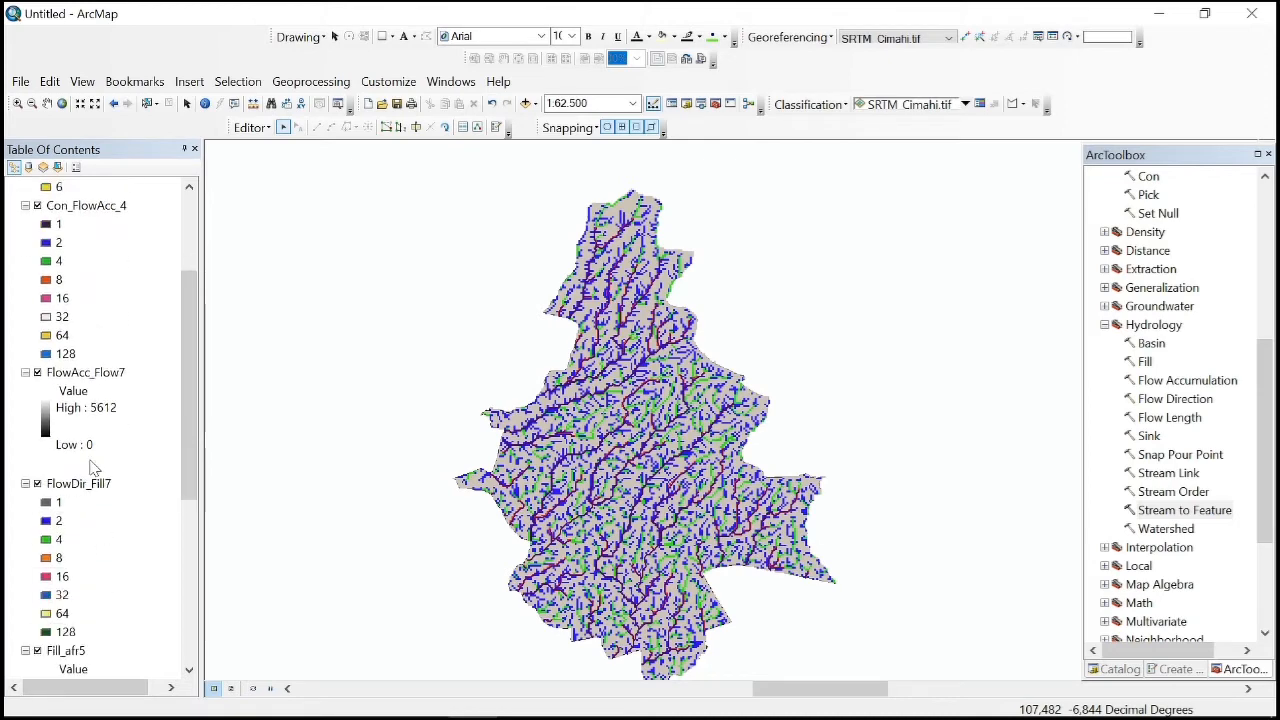
{"action": "left_click", "coordinate": [38, 372]}
{"action": "scroll", "coordinate": [55, 398], "scroll_direction": "up", "scroll_amount": 1}
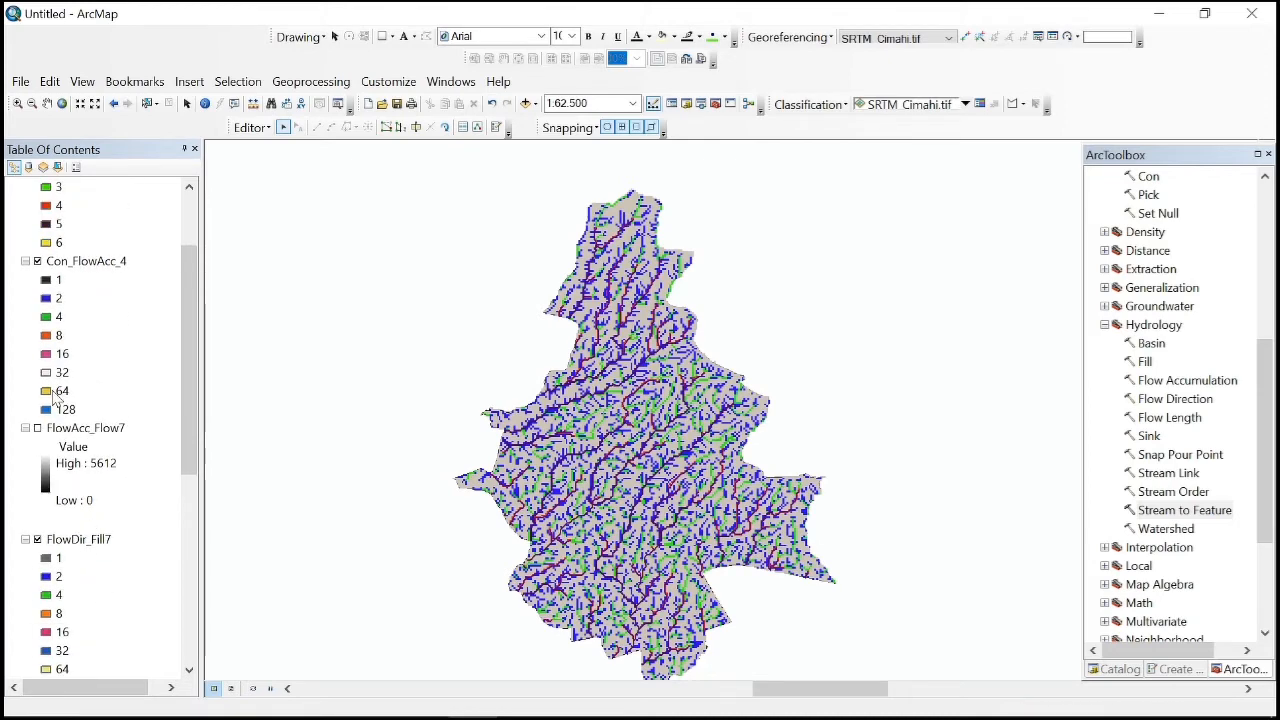
{"action": "left_click", "coordinate": [37, 261]}
{"action": "scroll", "coordinate": [45, 345], "scroll_direction": "up", "scroll_amount": 2}
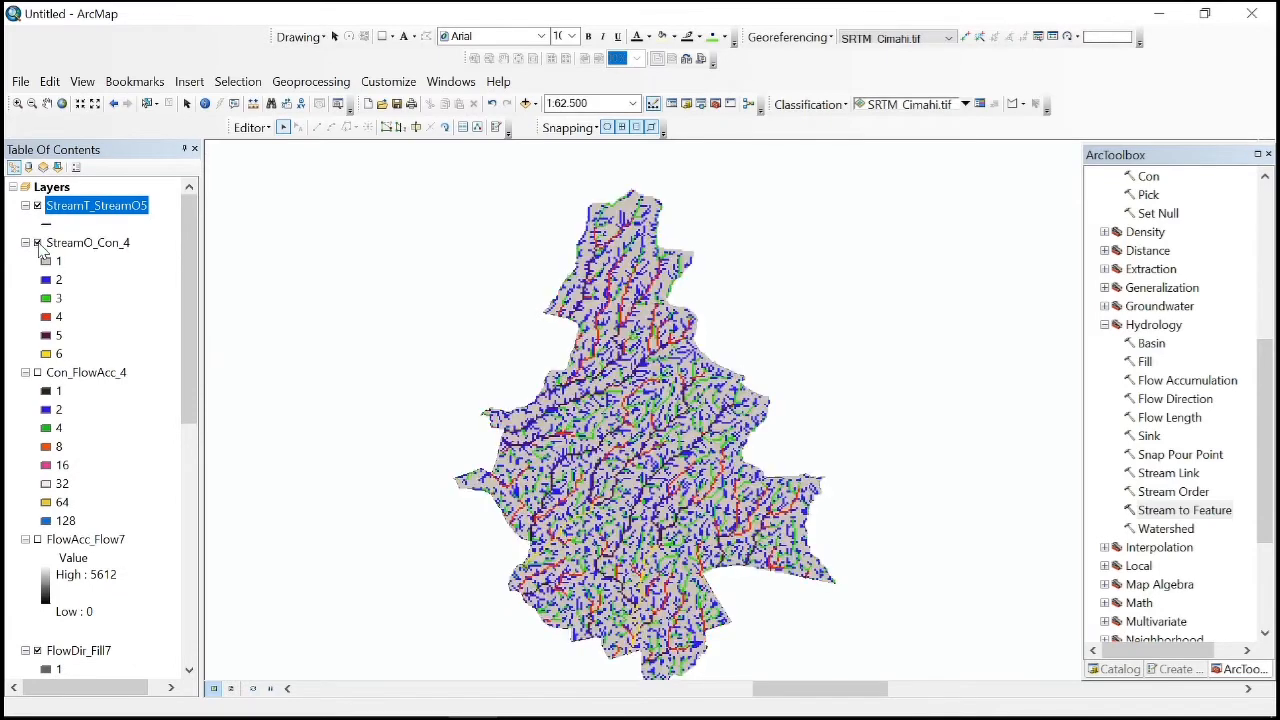
{"action": "scroll", "coordinate": [80, 400], "scroll_direction": "down", "scroll_amount": 4}
{"action": "scroll", "coordinate": [80, 398], "scroll_direction": "up", "scroll_amount": 4}
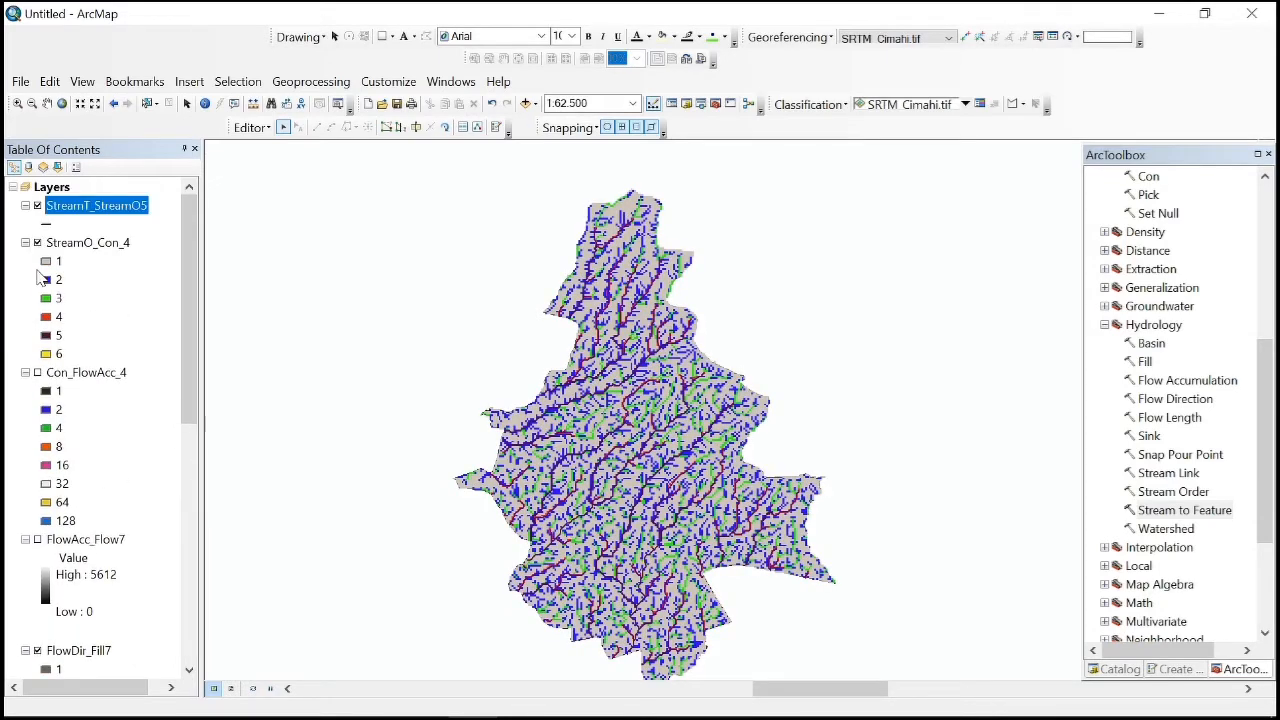
{"action": "left_click", "coordinate": [37, 242]}
{"action": "scroll", "coordinate": [80, 386], "scroll_direction": "down", "scroll_amount": 6}
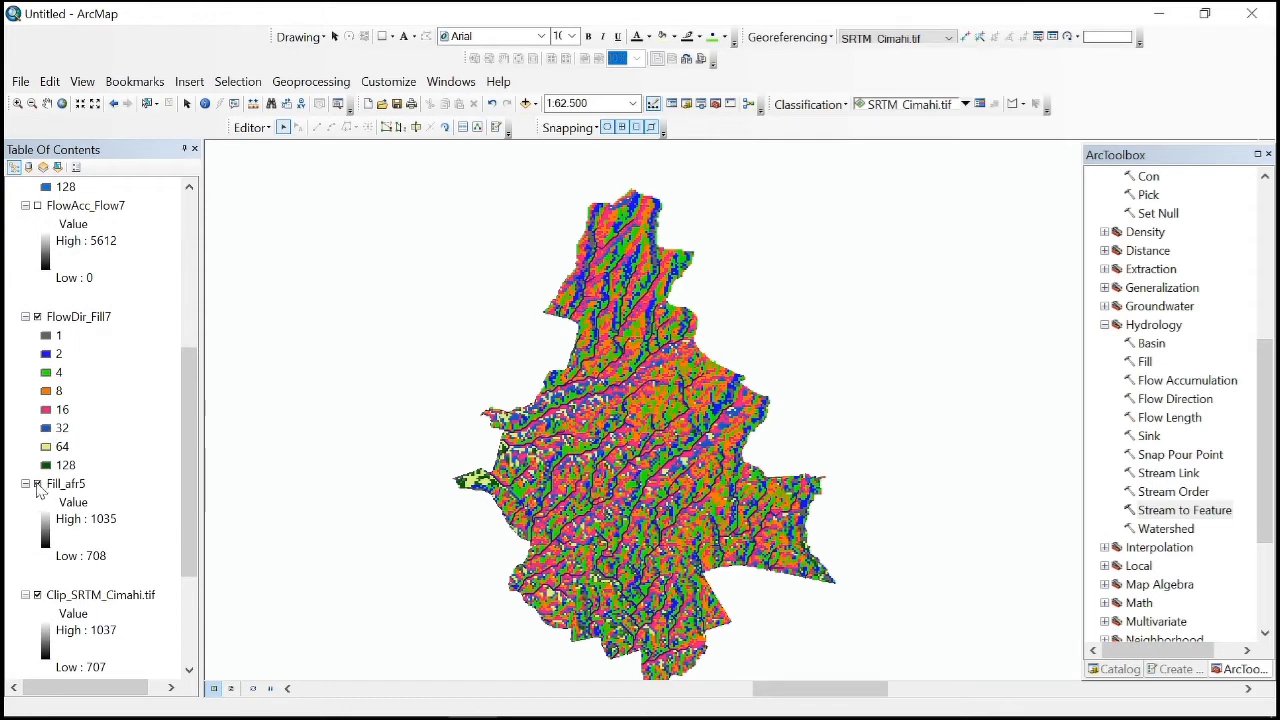
{"action": "scroll", "coordinate": [75, 470], "scroll_direction": "down", "scroll_amount": 2}
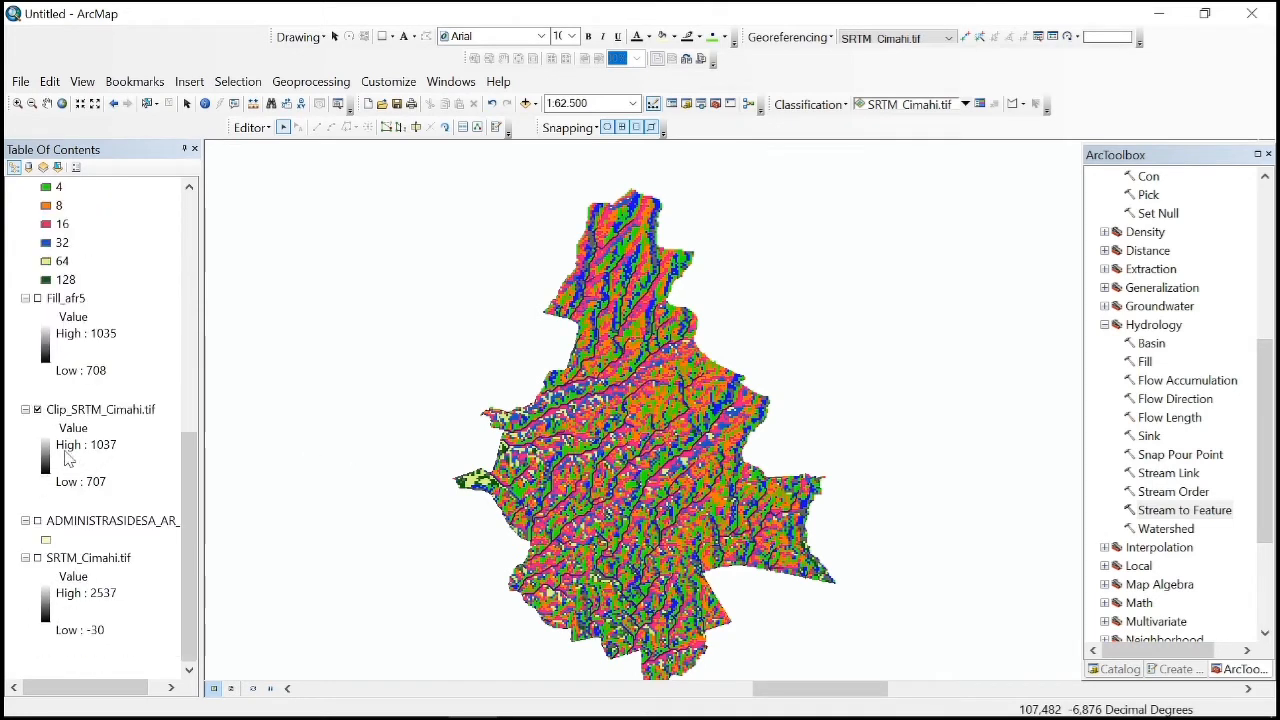
{"action": "scroll", "coordinate": [62, 412], "scroll_direction": "up", "scroll_amount": 2}
{"action": "left_click", "coordinate": [37, 298]}
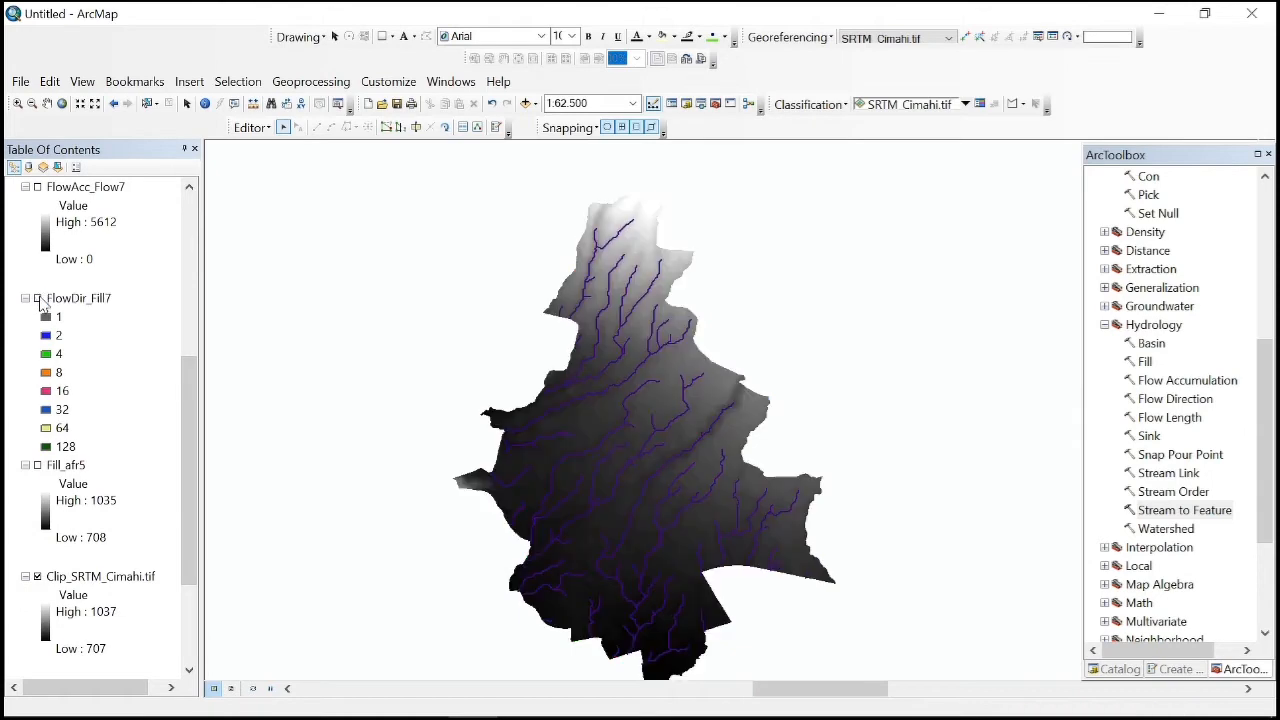
Step: Symbolize the StreamT_StreamO5 layer by unique values of the grid_code field, adding all values
{"action": "scroll", "coordinate": [664, 505], "scroll_direction": "down", "scroll_amount": 2}
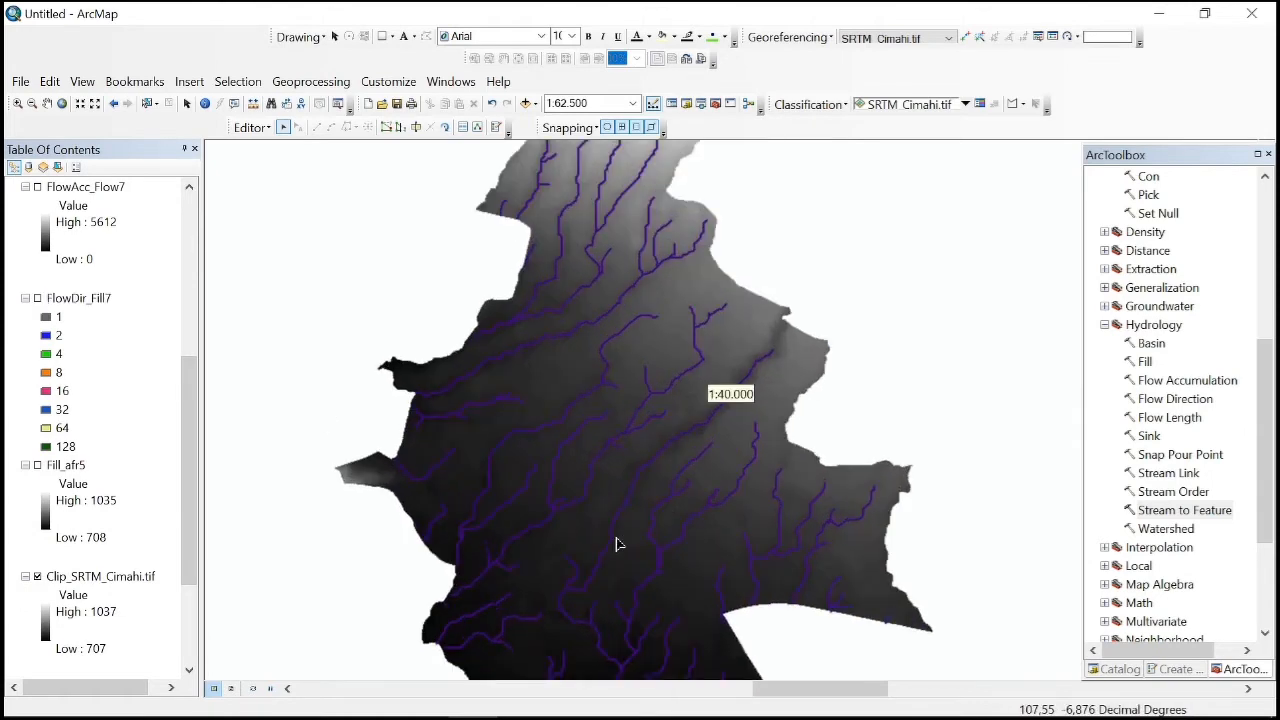
{"action": "scroll", "coordinate": [617, 544], "scroll_direction": "up", "scroll_amount": 2}
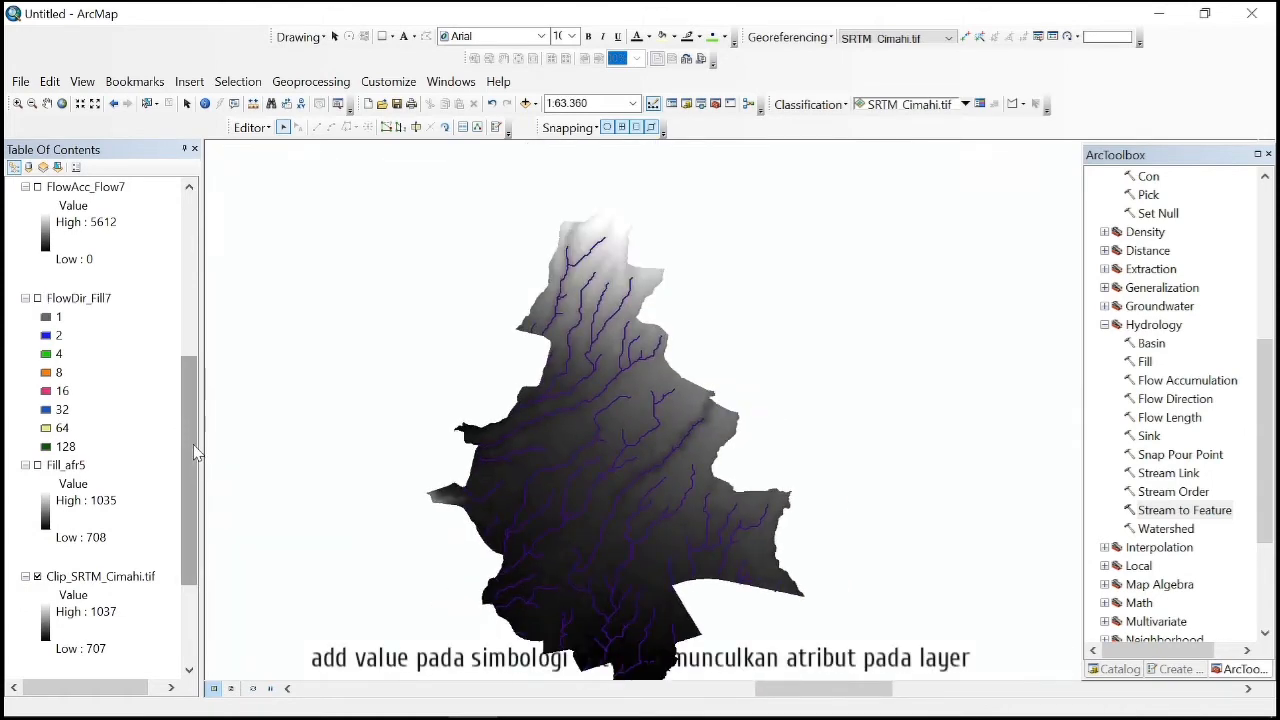
{"action": "left_click_drag", "start_coordinate": [194, 452], "coordinate": [133, 230]}
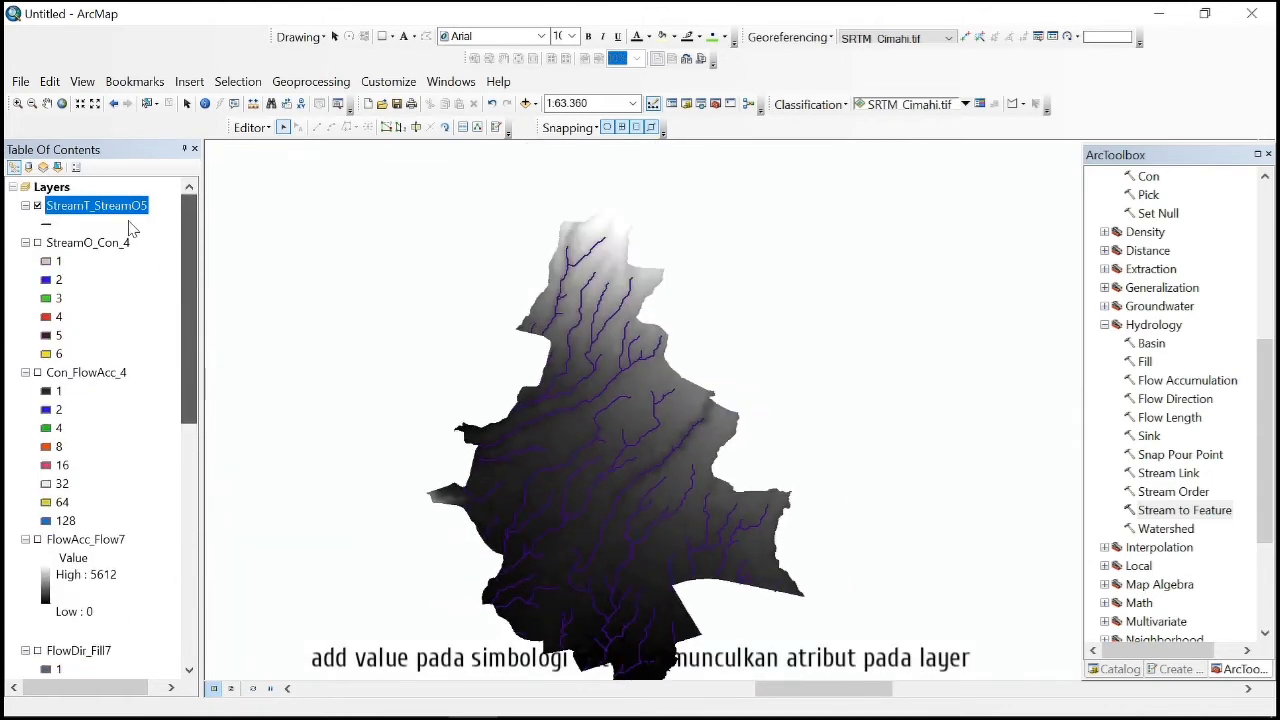
{"action": "right_click", "coordinate": [70, 213]}
{"action": "left_click", "coordinate": [122, 587]}
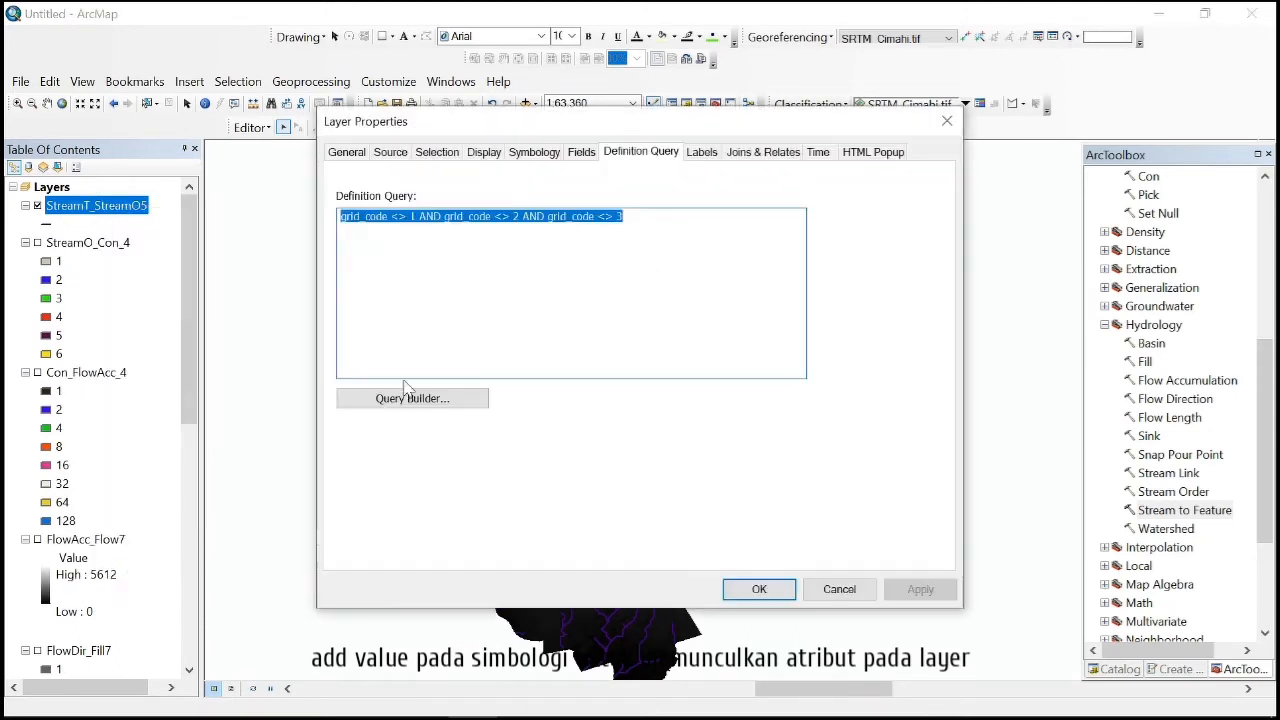
{"action": "left_click", "coordinate": [534, 154]}
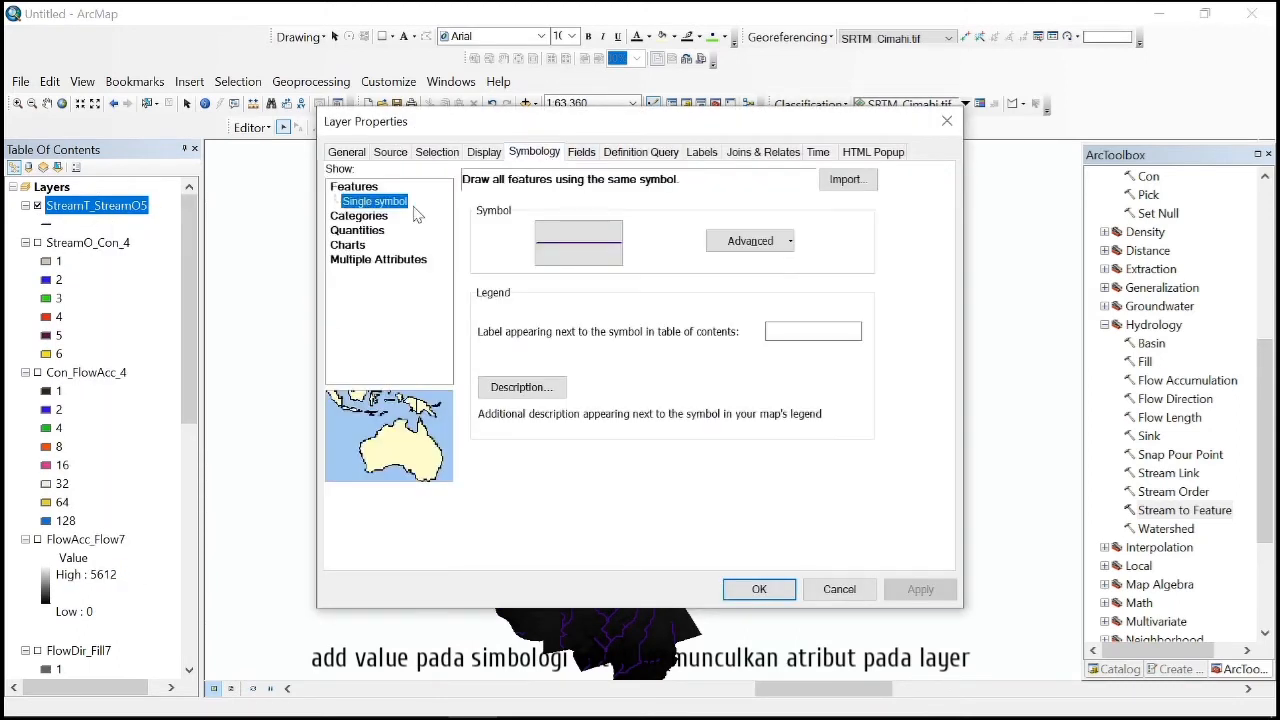
{"action": "left_click", "coordinate": [370, 220]}
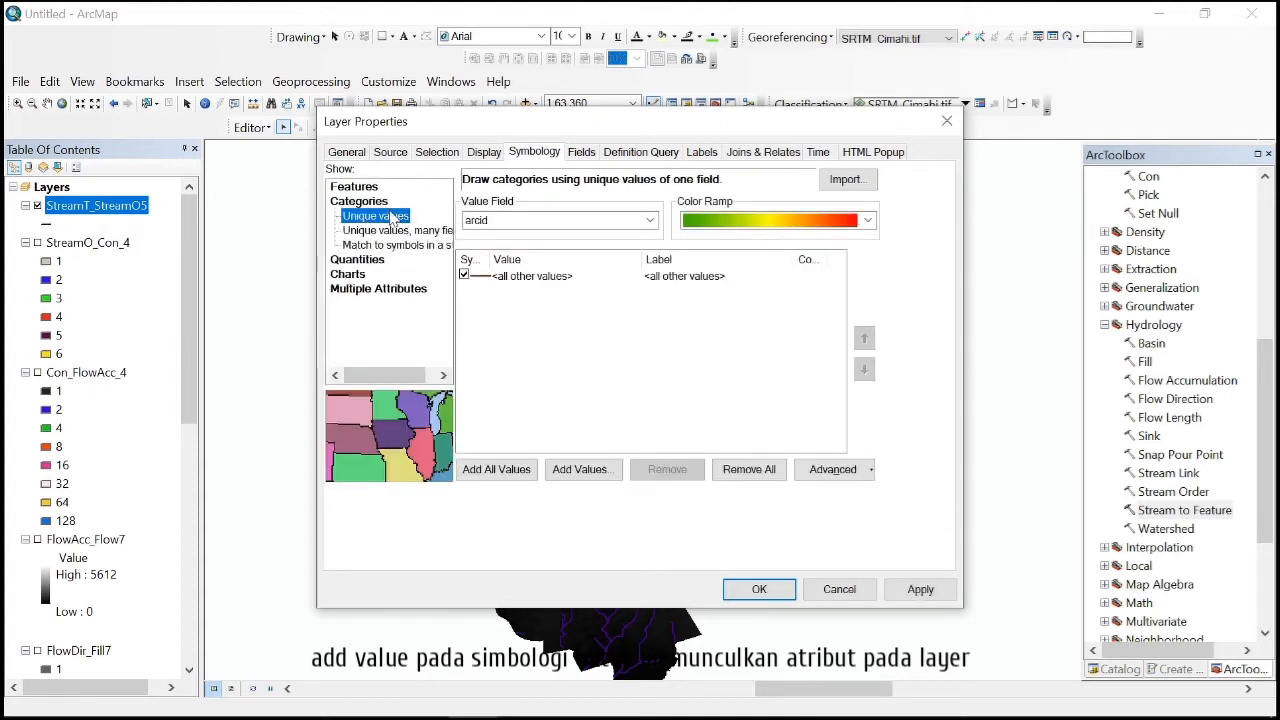
{"action": "left_click", "coordinate": [540, 220]}
{"action": "left_click", "coordinate": [520, 252]}
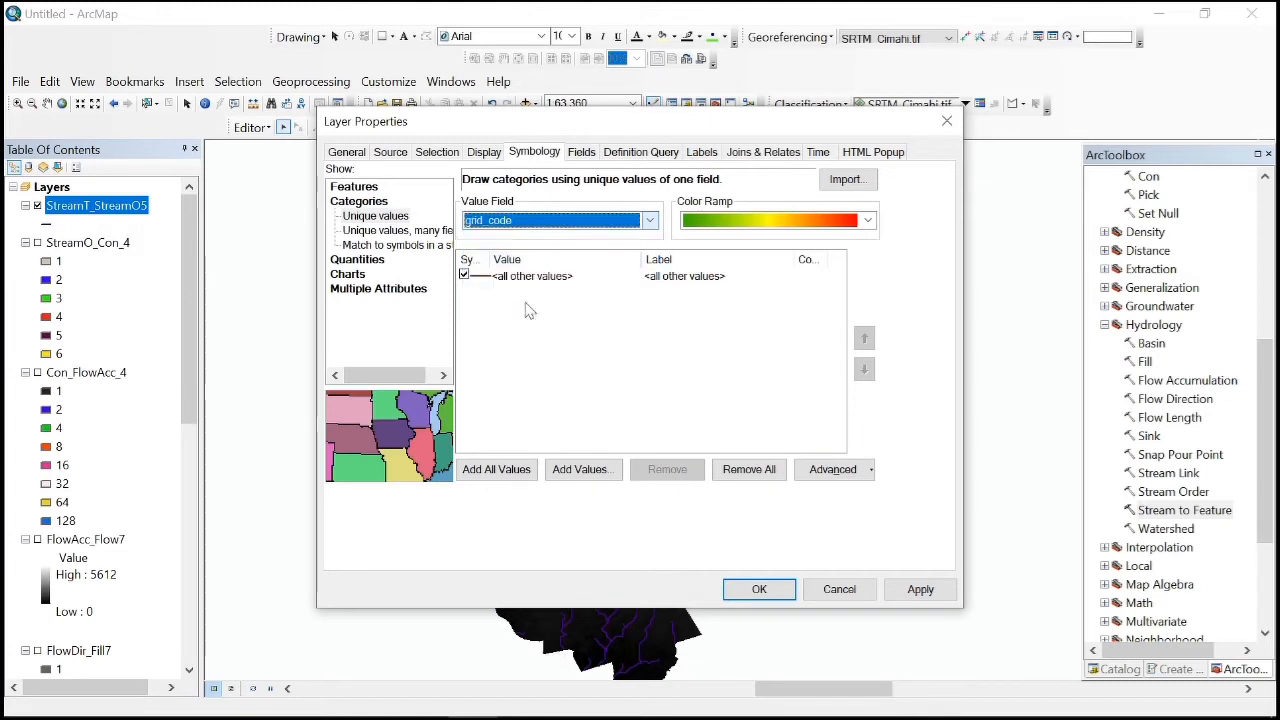
{"action": "left_click", "coordinate": [500, 470]}
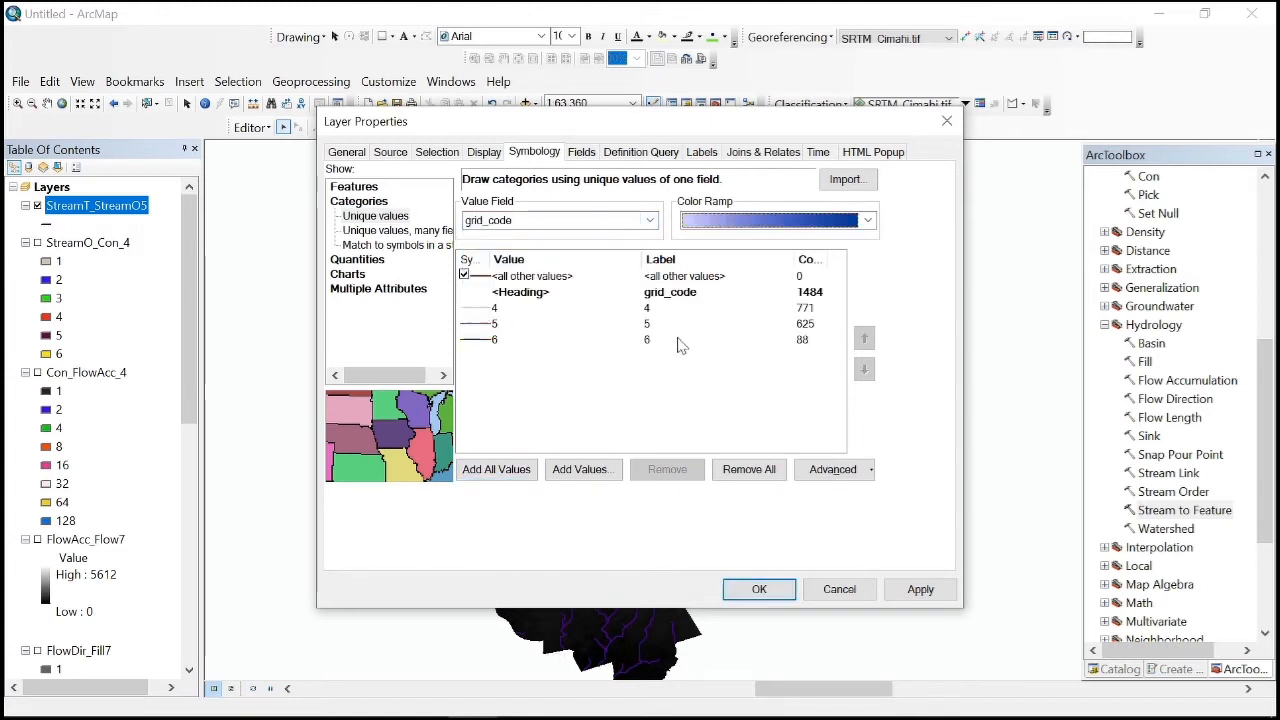
{"action": "left_click", "coordinate": [760, 589]}
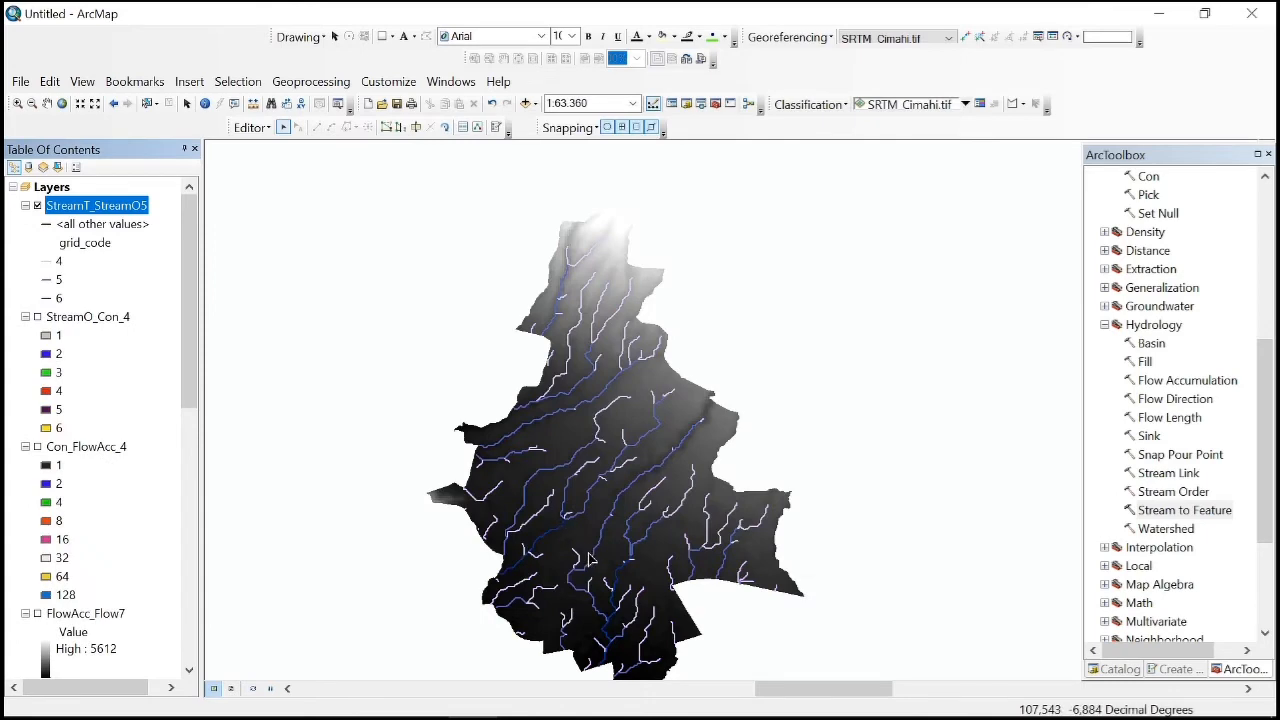
Step: Apply the River line symbol to grid_code class 4 of the StreamT_StreamO5 layer
{"action": "scroll", "coordinate": [590, 560], "scroll_direction": "up", "scroll_amount": 1}
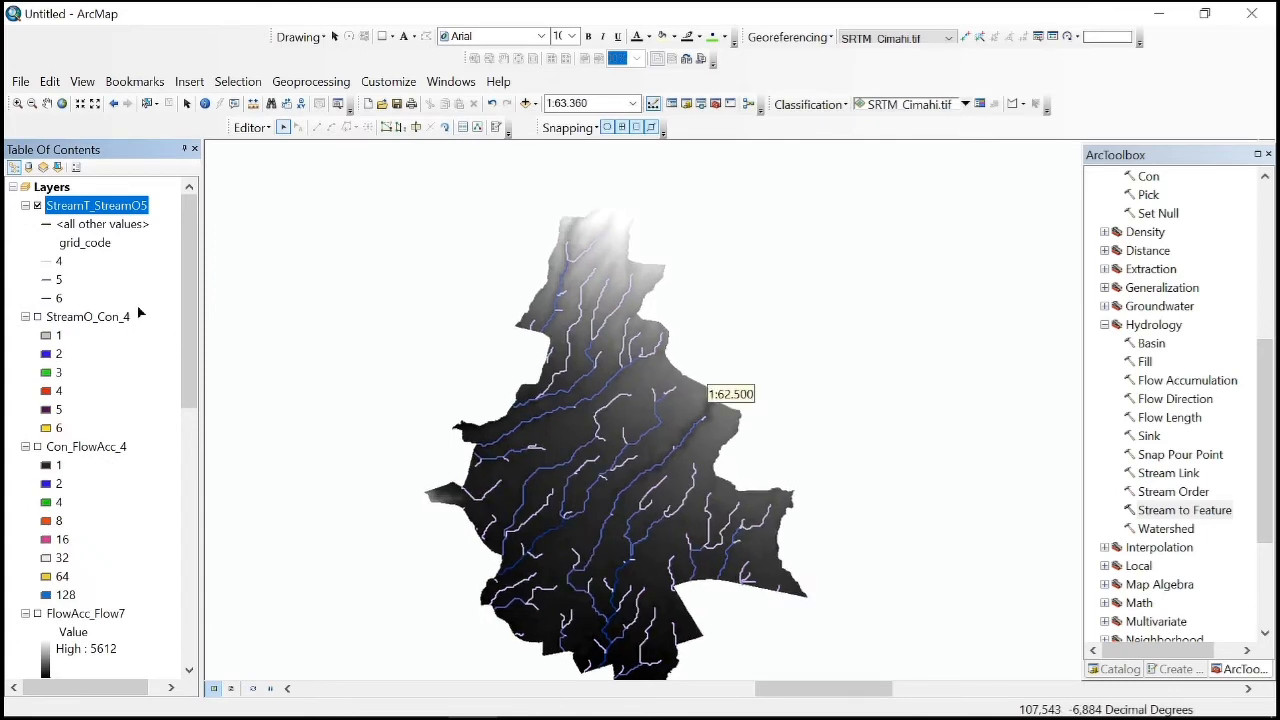
{"action": "left_click", "coordinate": [48, 262]}
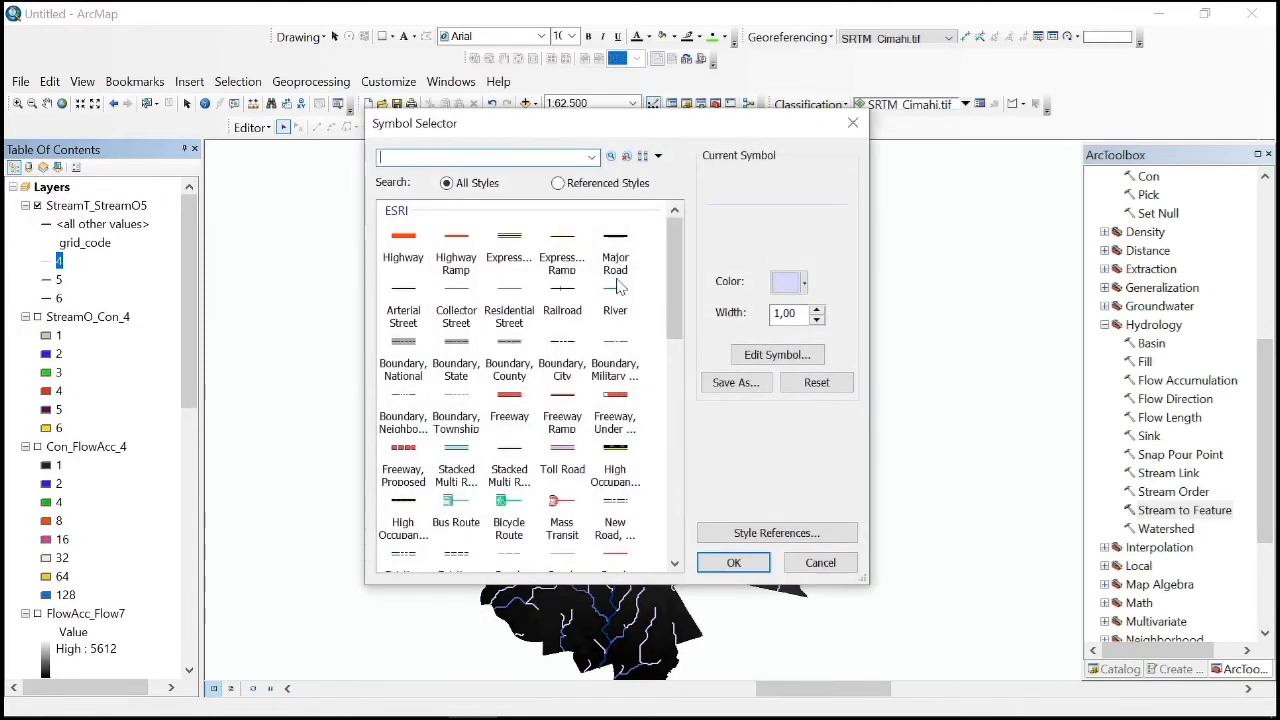
{"action": "left_click", "coordinate": [616, 291]}
{"action": "left_click", "coordinate": [734, 562]}
Step: Apply the River line symbol to grid_code class 6 and increase its line width
{"action": "left_click", "coordinate": [46, 298]}
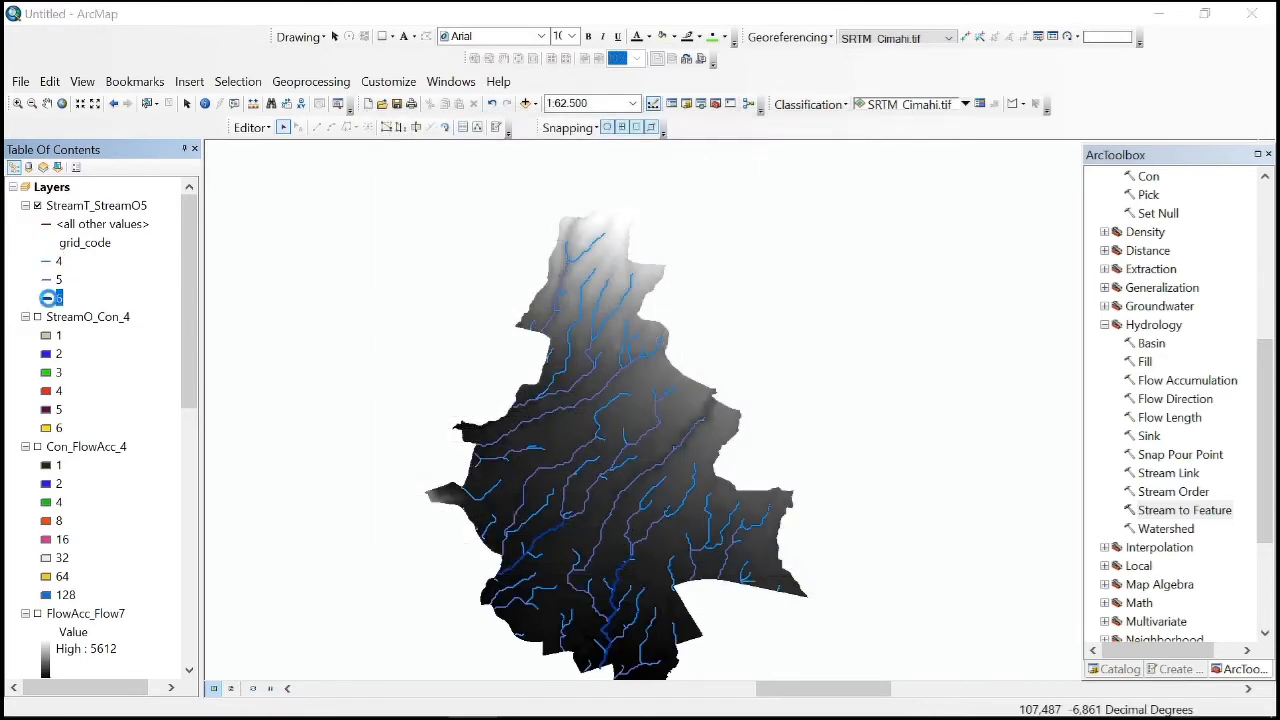
{"action": "left_click", "coordinate": [616, 291]}
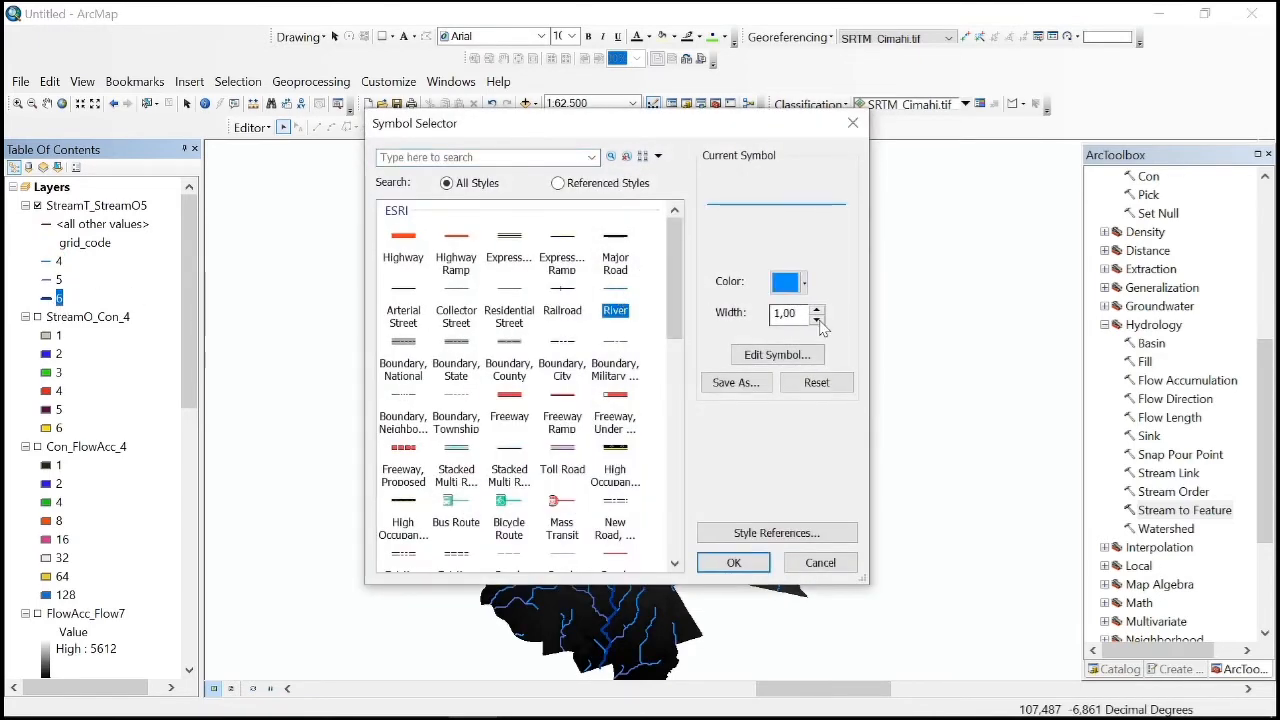
{"action": "left_click", "coordinate": [817, 309]}
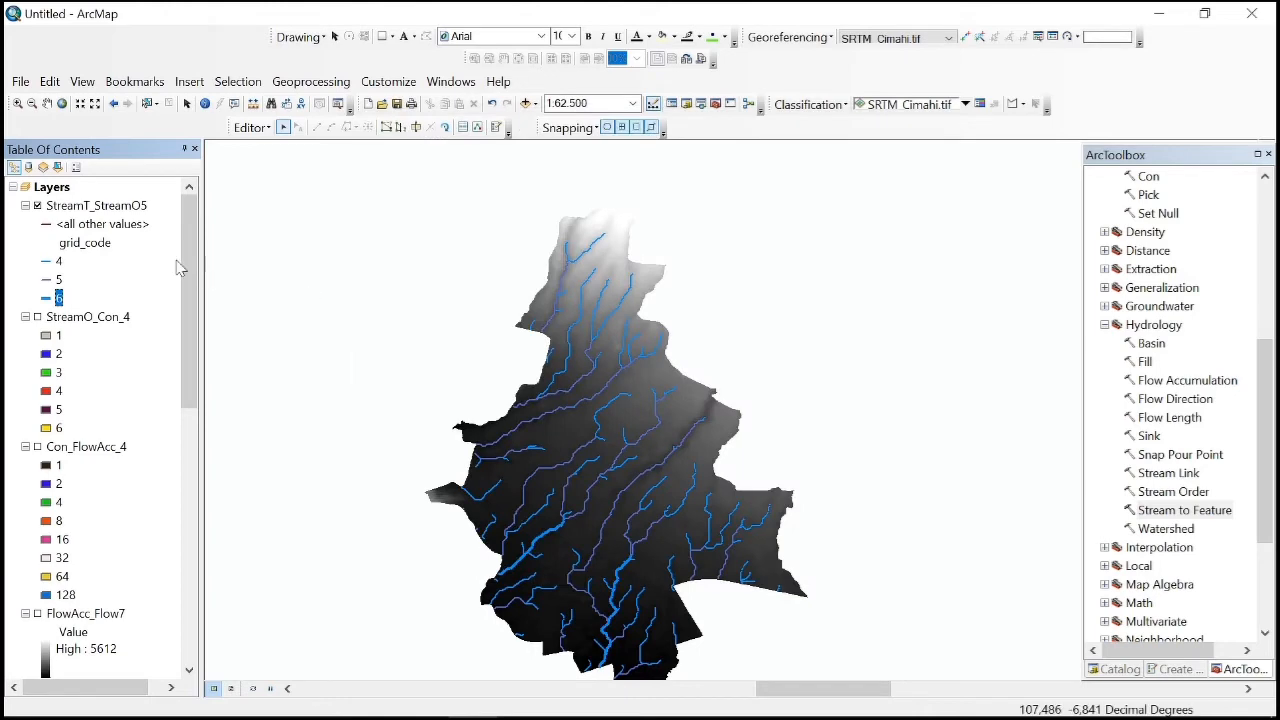
Step: Apply the River line symbol to grid_code class 5 with a width of 1,50
{"action": "double_click", "coordinate": [48, 281]}
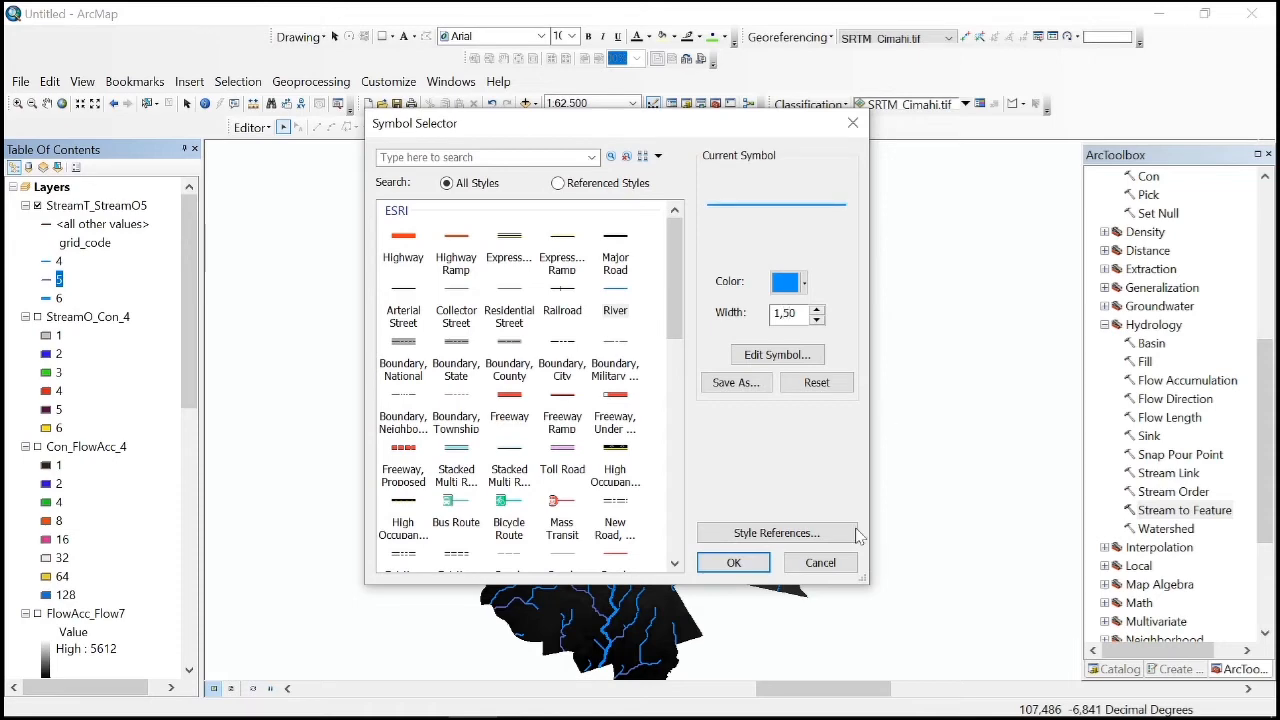
{"action": "left_click", "coordinate": [733, 563]}
{"action": "scroll", "coordinate": [660, 553], "scroll_direction": "up", "scroll_amount": 2}
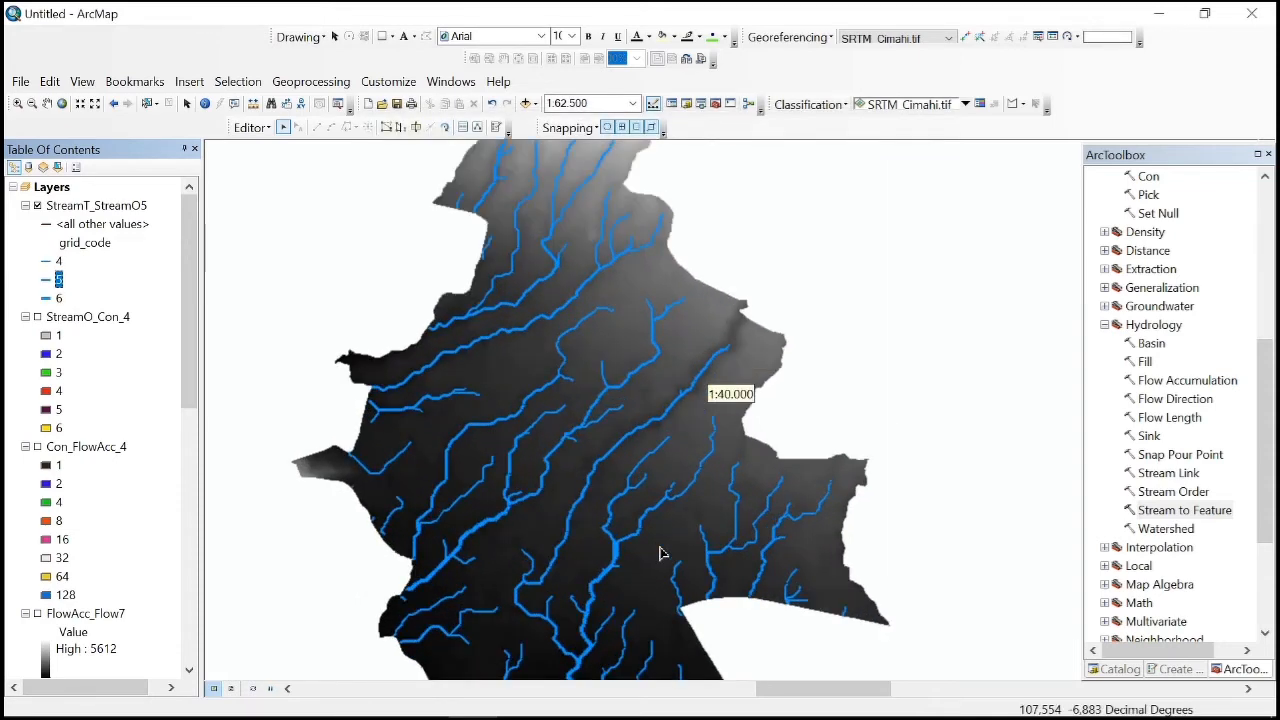
{"action": "scroll", "coordinate": [588, 446], "scroll_direction": "down", "scroll_amount": 2}
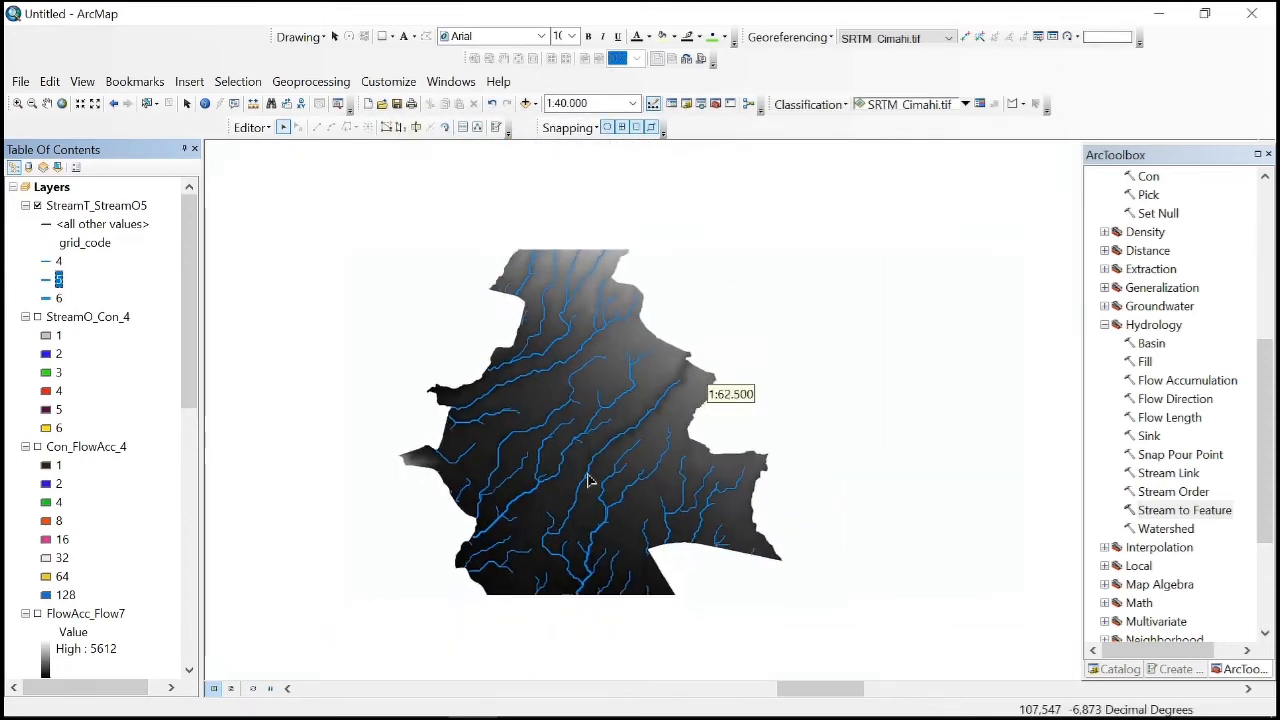
Step: Run the Basin tool with FlowDir_Fill7 as the input flow direction raster
{"action": "scroll", "coordinate": [588, 481], "scroll_direction": "down", "scroll_amount": 1}
{"action": "scroll", "coordinate": [1108, 324], "scroll_direction": "down", "scroll_amount": 1}
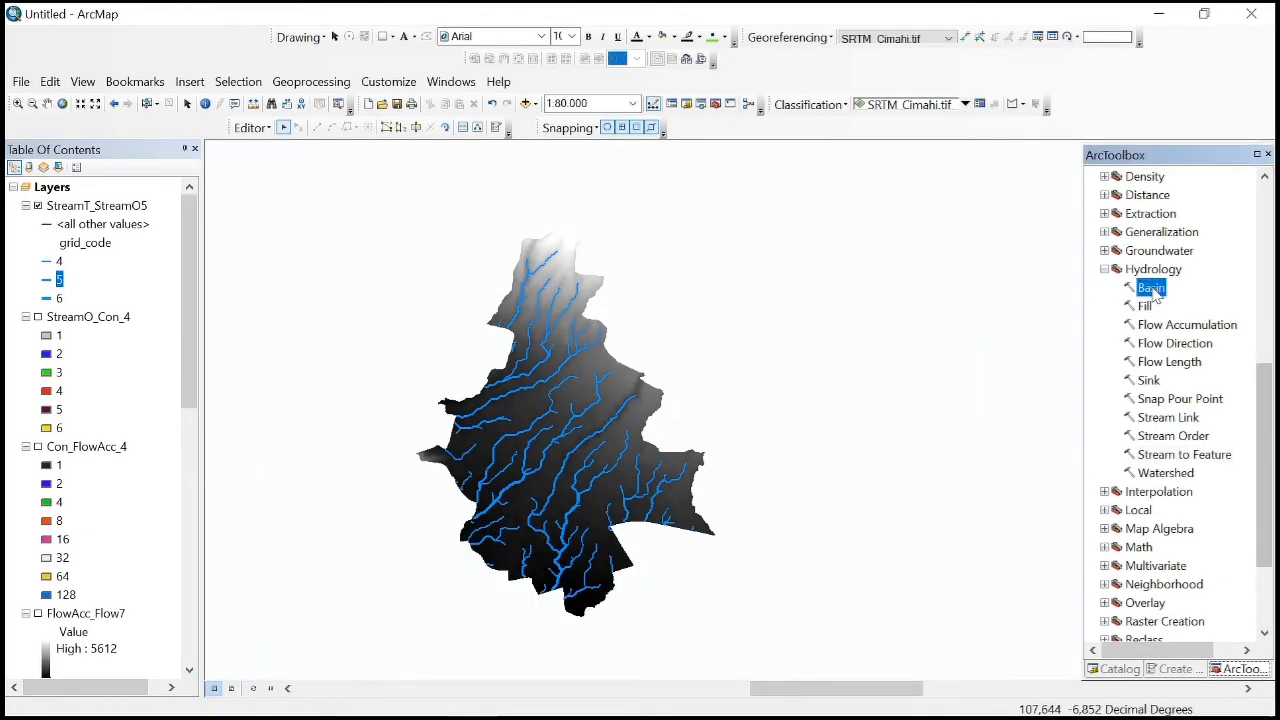
{"action": "double_click", "coordinate": [1151, 288]}
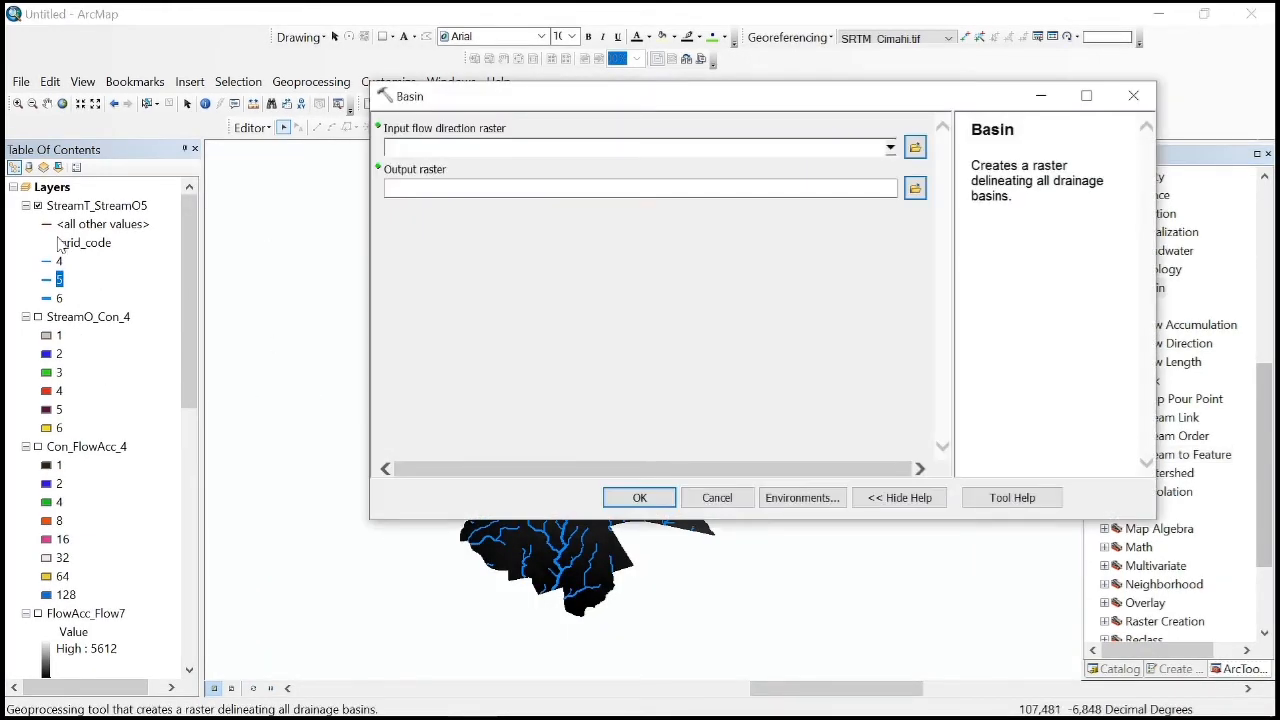
{"action": "mouse_move", "coordinate": [95, 205]}
{"action": "left_mouse_down"}
{"action": "mouse_move", "coordinate": [337, 243]}
{"action": "mouse_move", "coordinate": [405, 163]}
{"action": "mouse_move", "coordinate": [94, 206]}
{"action": "left_mouse_up"}
{"action": "scroll", "coordinate": [94, 462], "scroll_direction": "down", "scroll_amount": 4}
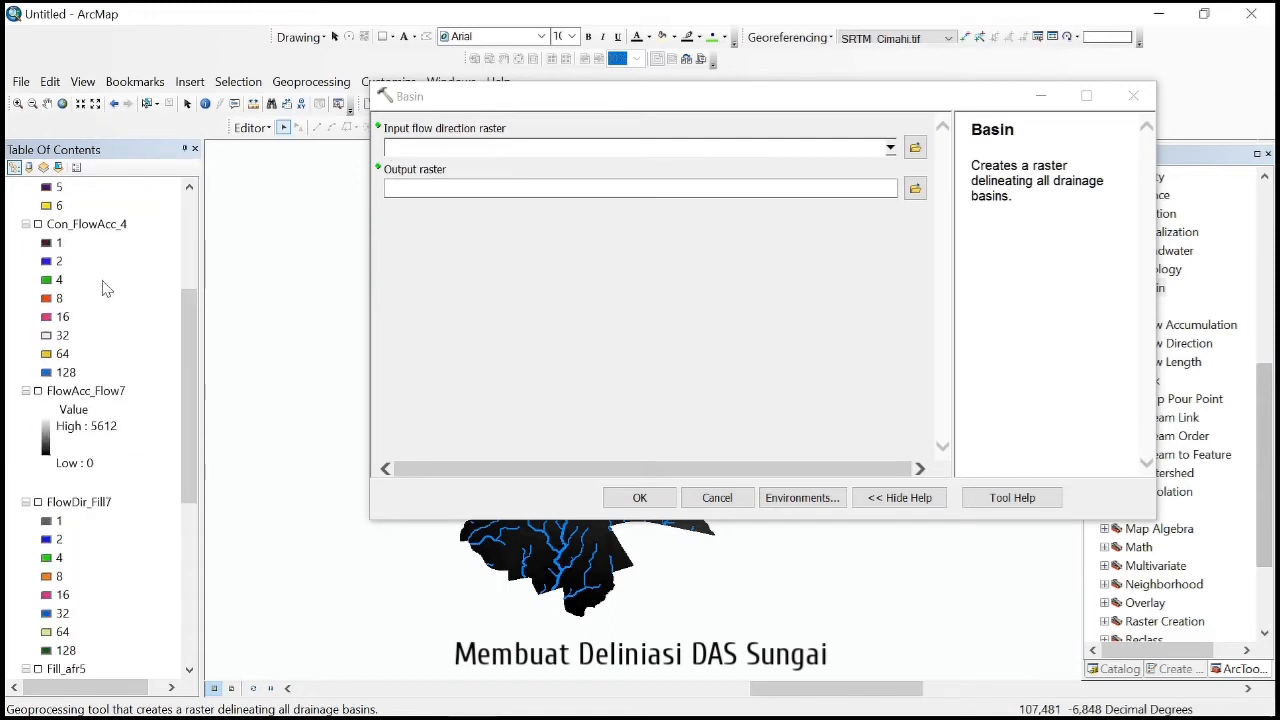
{"action": "left_click_drag", "start_coordinate": [88, 503], "coordinate": [413, 143]}
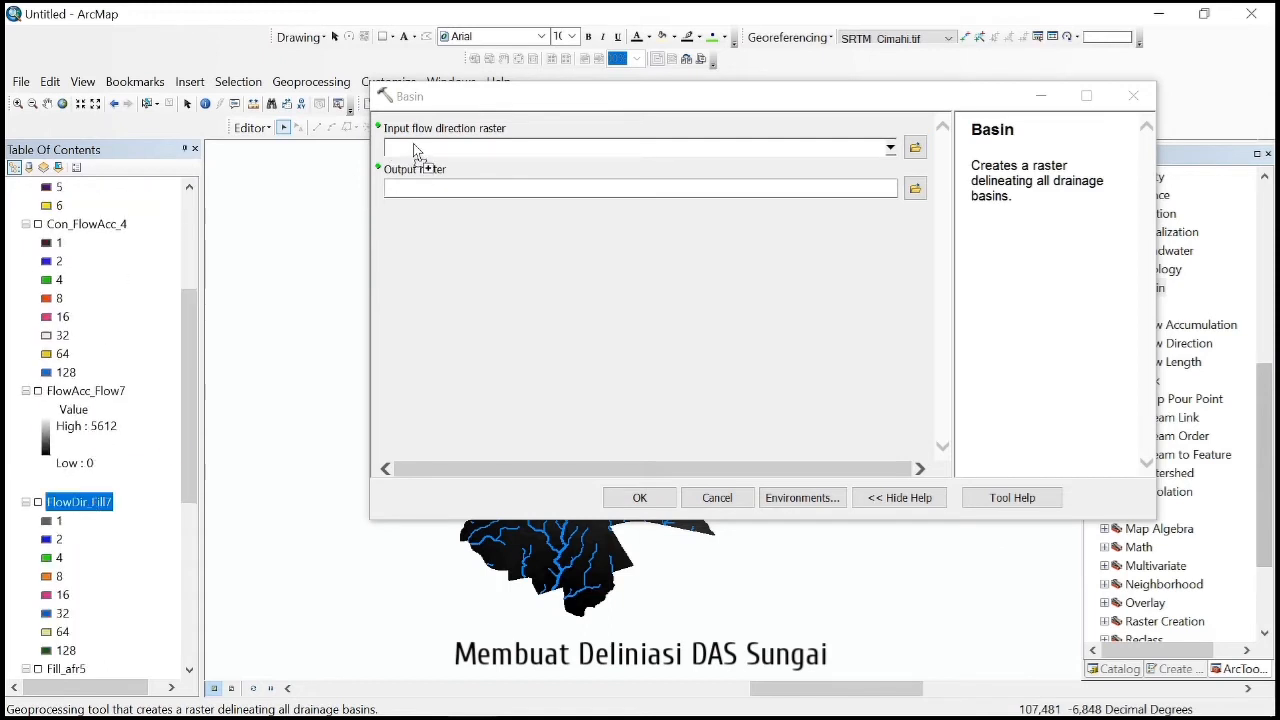
{"action": "left_click", "coordinate": [640, 497]}
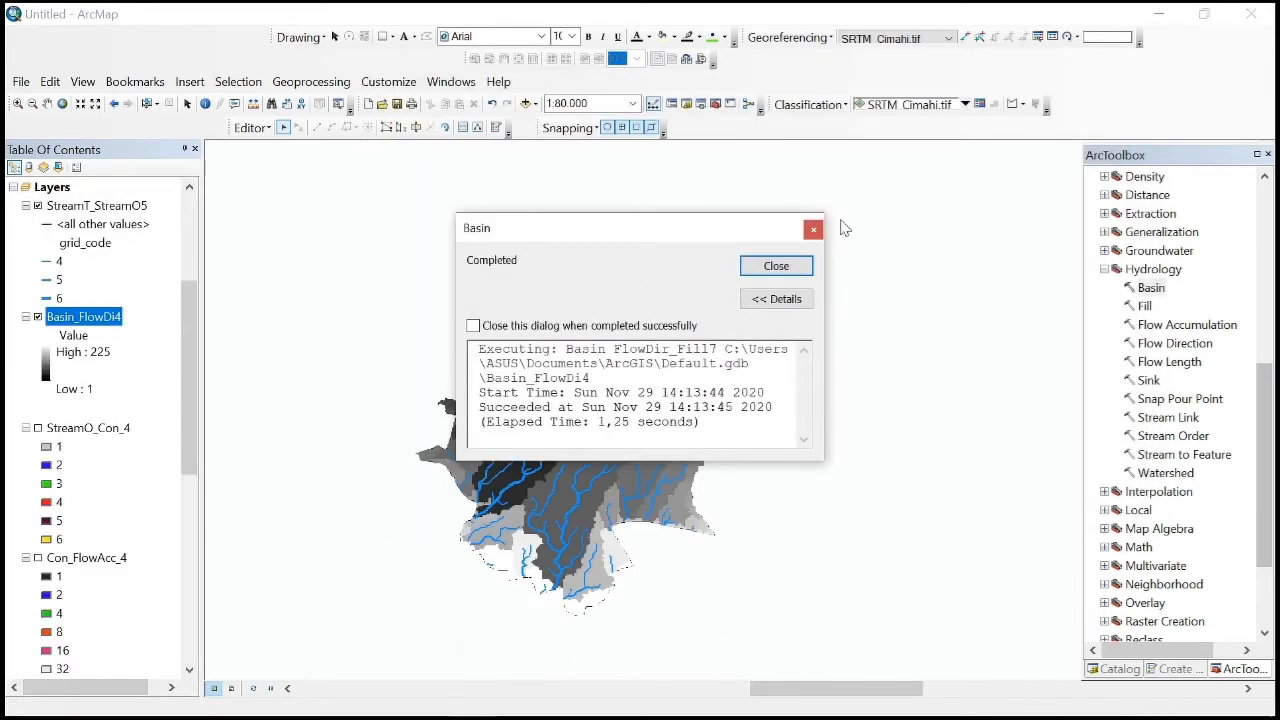
{"action": "left_click", "coordinate": [776, 266]}
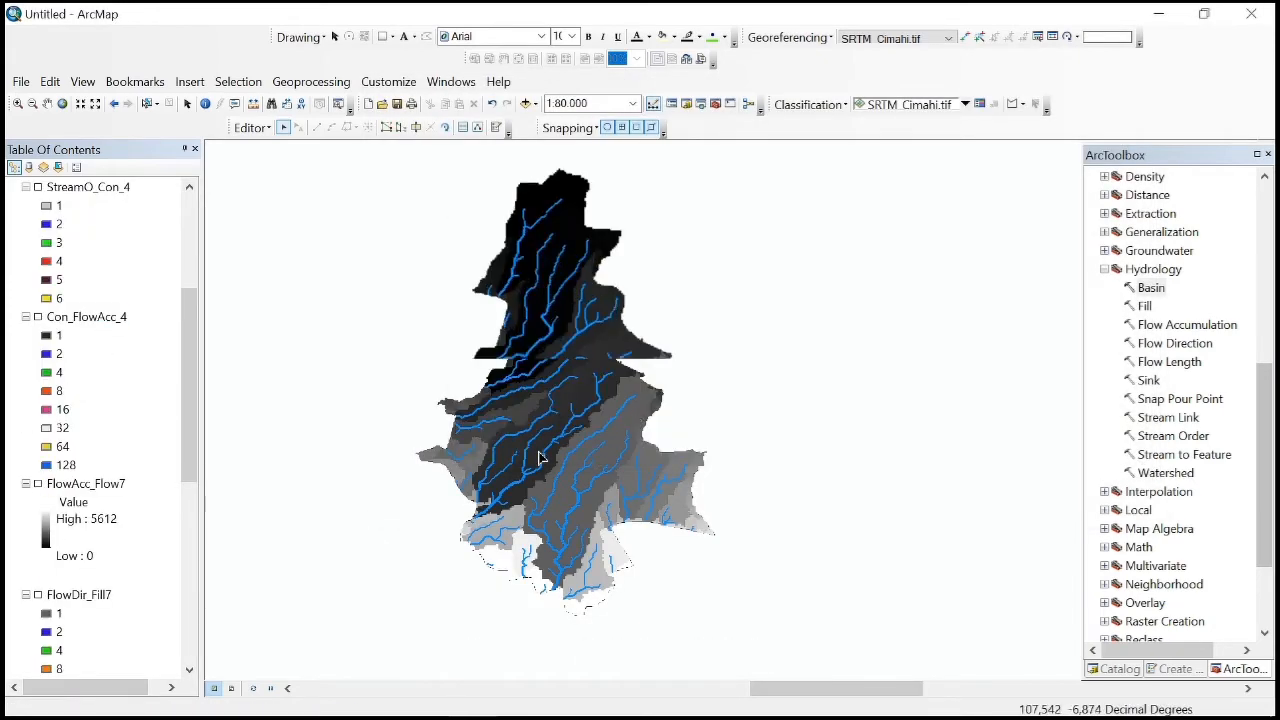
{"action": "scroll", "coordinate": [1210, 392], "scroll_direction": "up", "scroll_amount": 3}
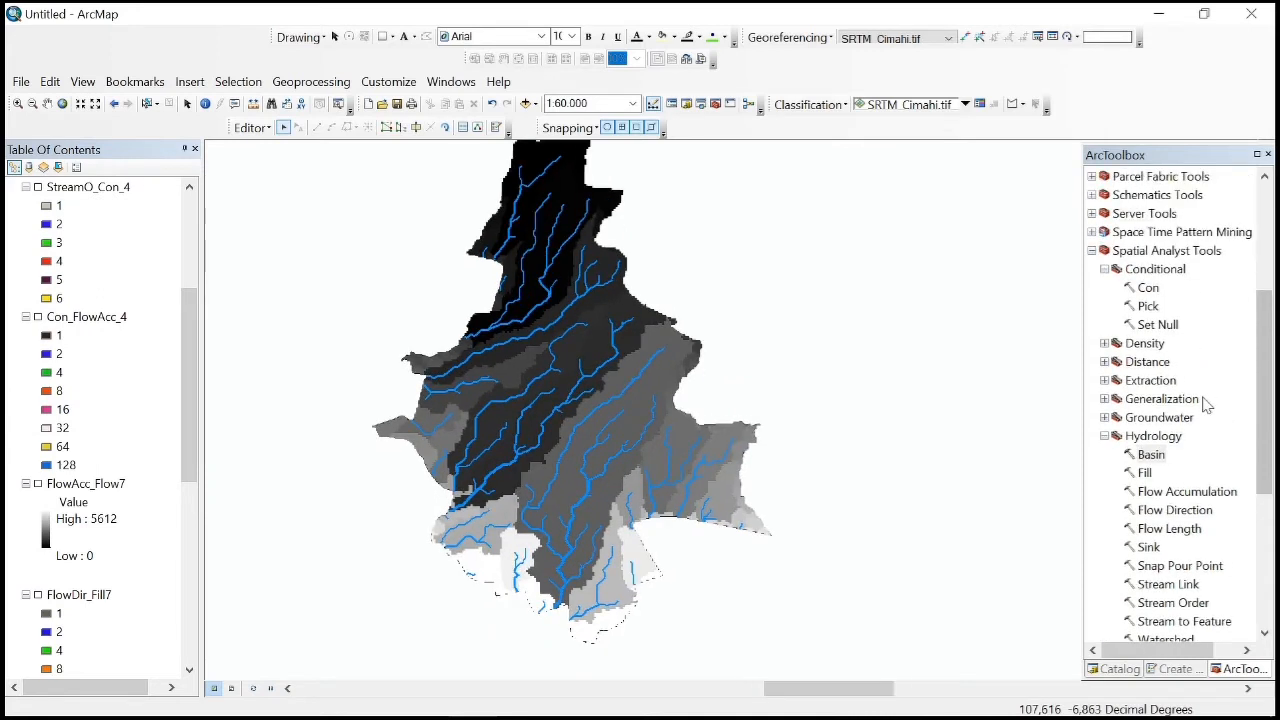
{"action": "scroll", "coordinate": [1205, 400], "scroll_direction": "up", "scroll_amount": 4}
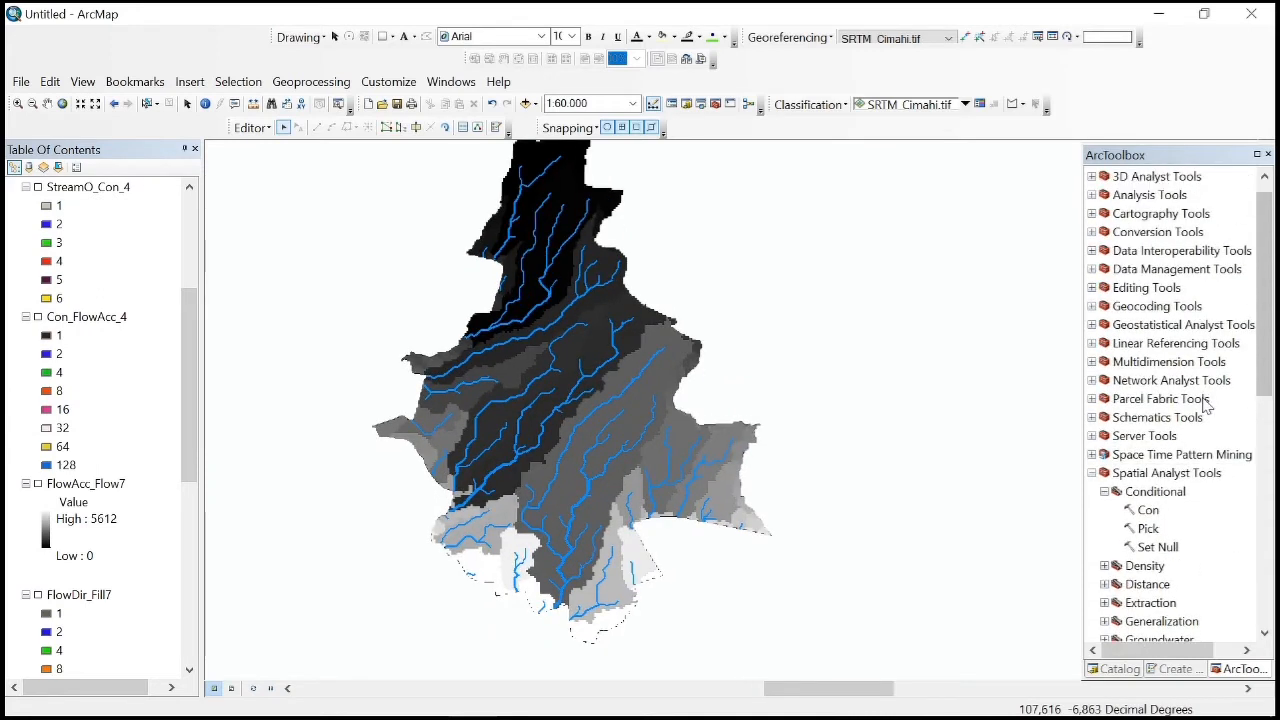
{"action": "scroll", "coordinate": [1207, 405], "scroll_direction": "up", "scroll_amount": 1}
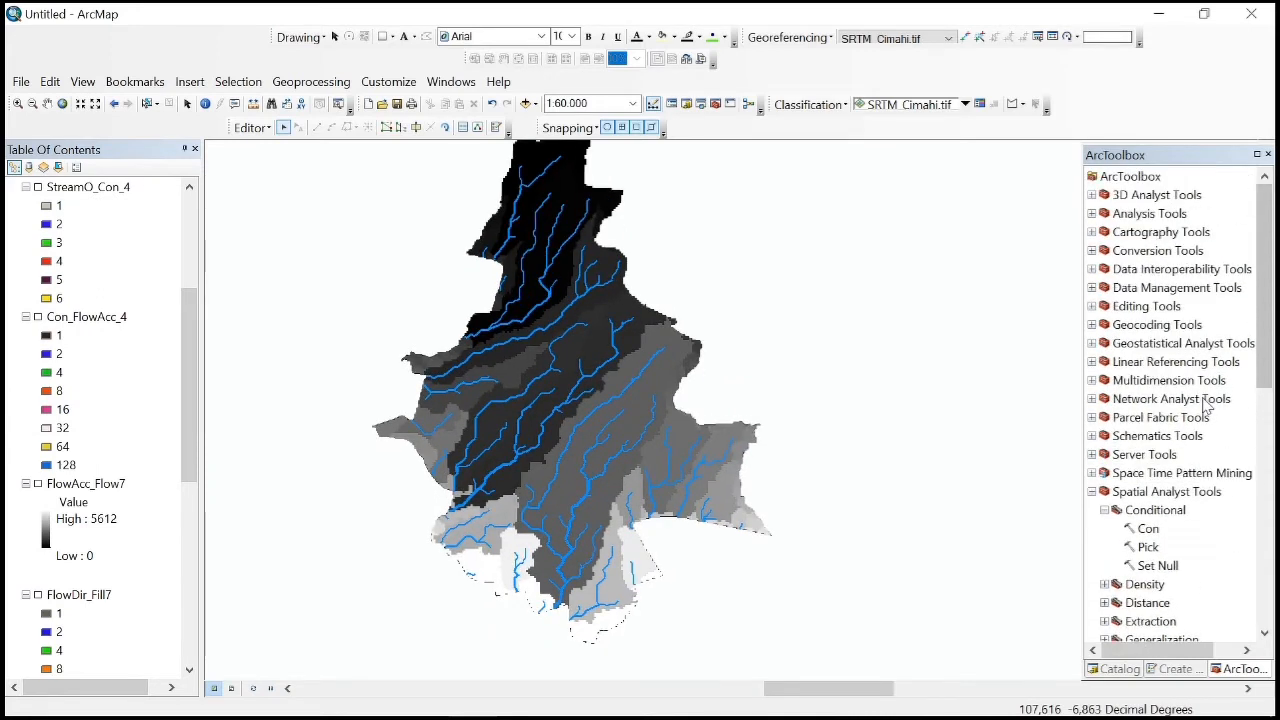
{"action": "left_click", "coordinate": [1092, 288]}
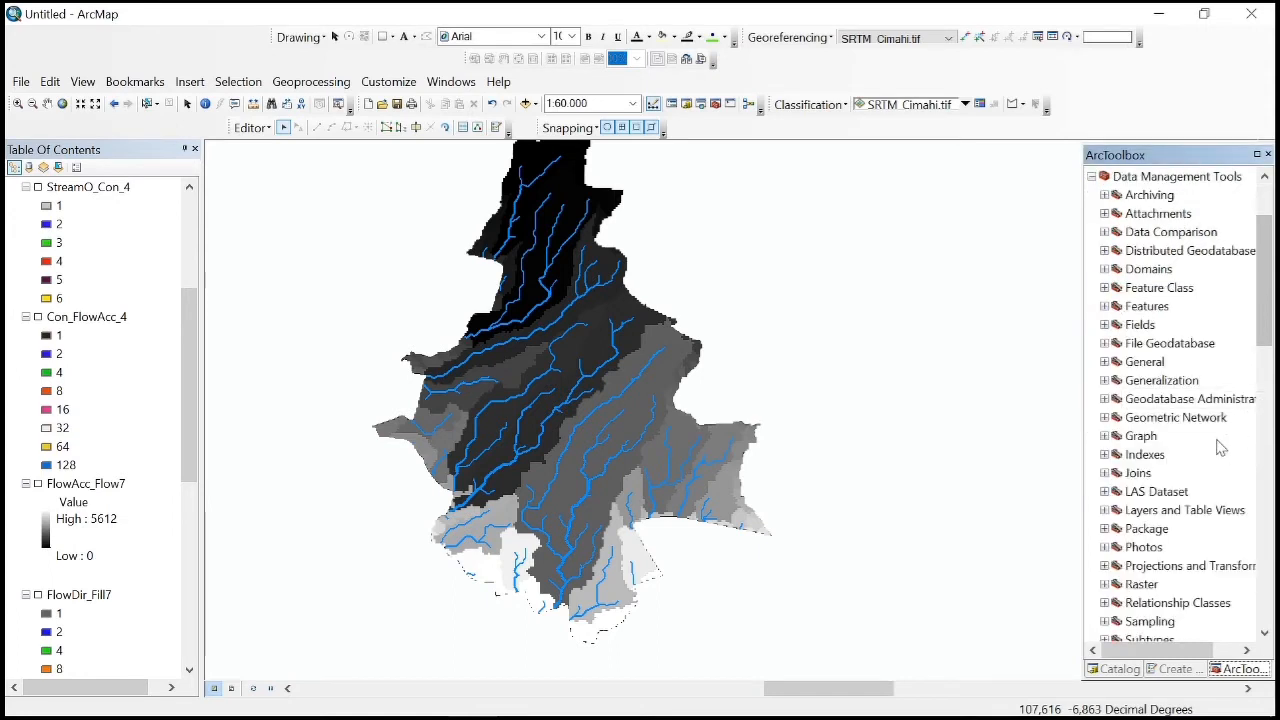
{"action": "scroll", "coordinate": [1220, 448], "scroll_direction": "down", "scroll_amount": 2}
{"action": "scroll", "coordinate": [1180, 455], "scroll_direction": "up", "scroll_amount": 4}
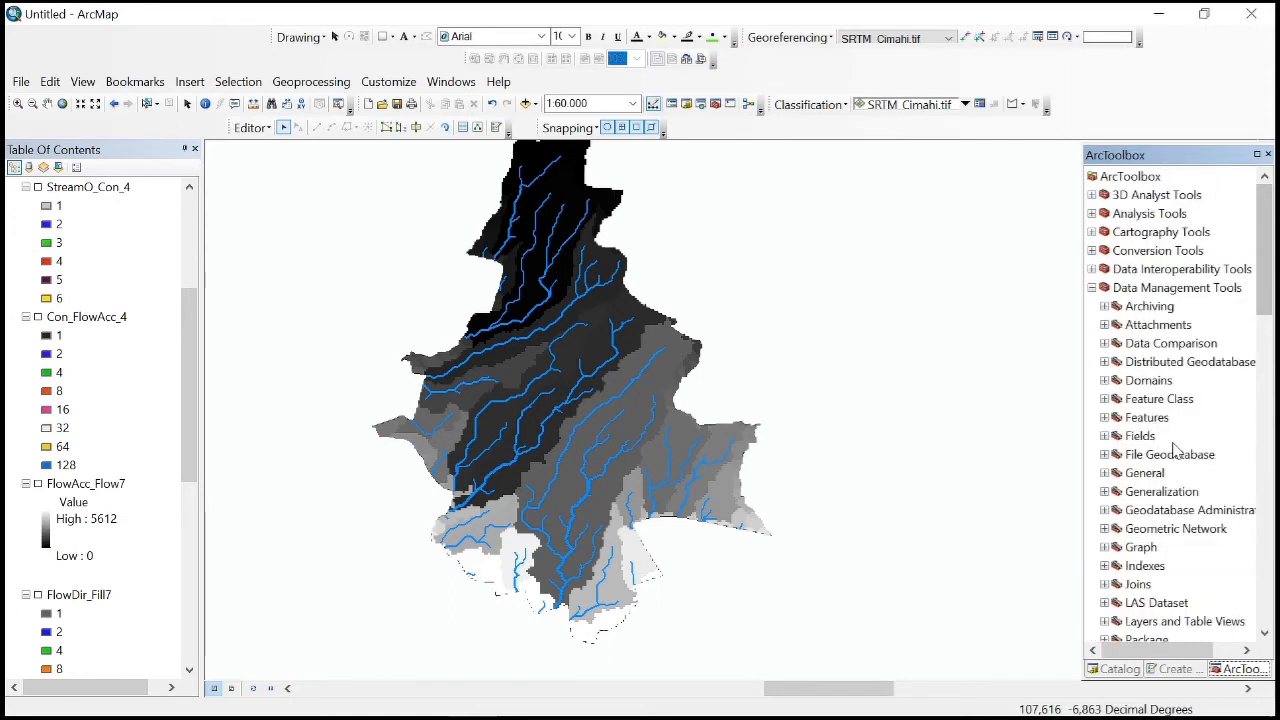
Step: Run the Raster to Polygon tool on Basin_FlowDi4 using the Value field, with simplified polygons
{"action": "left_click", "coordinate": [1092, 251]}
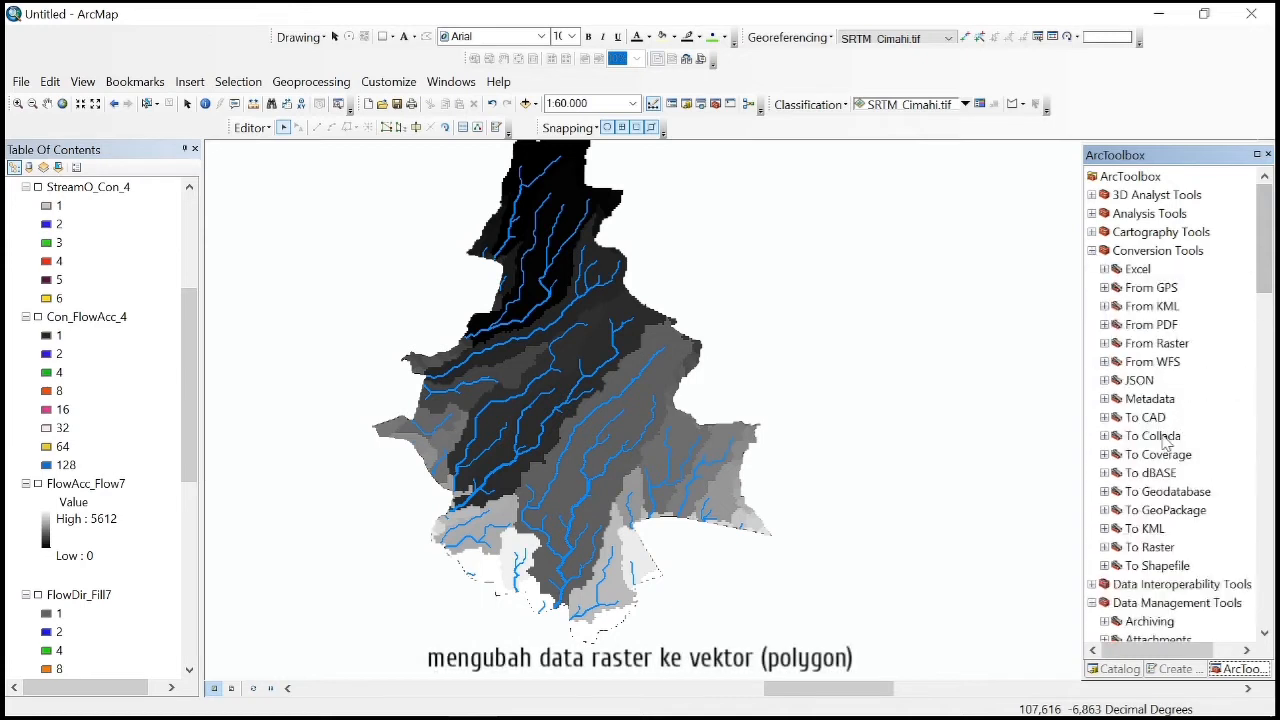
{"action": "left_click", "coordinate": [1105, 344]}
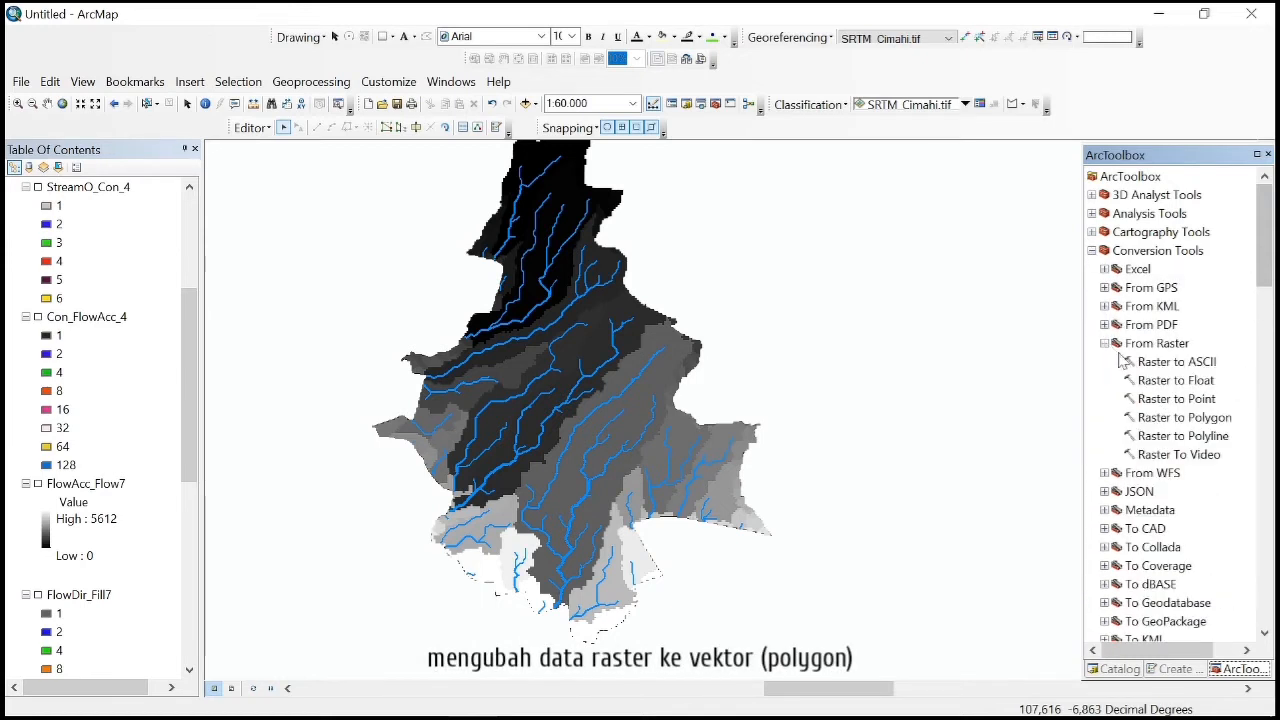
{"action": "double_click", "coordinate": [1205, 424]}
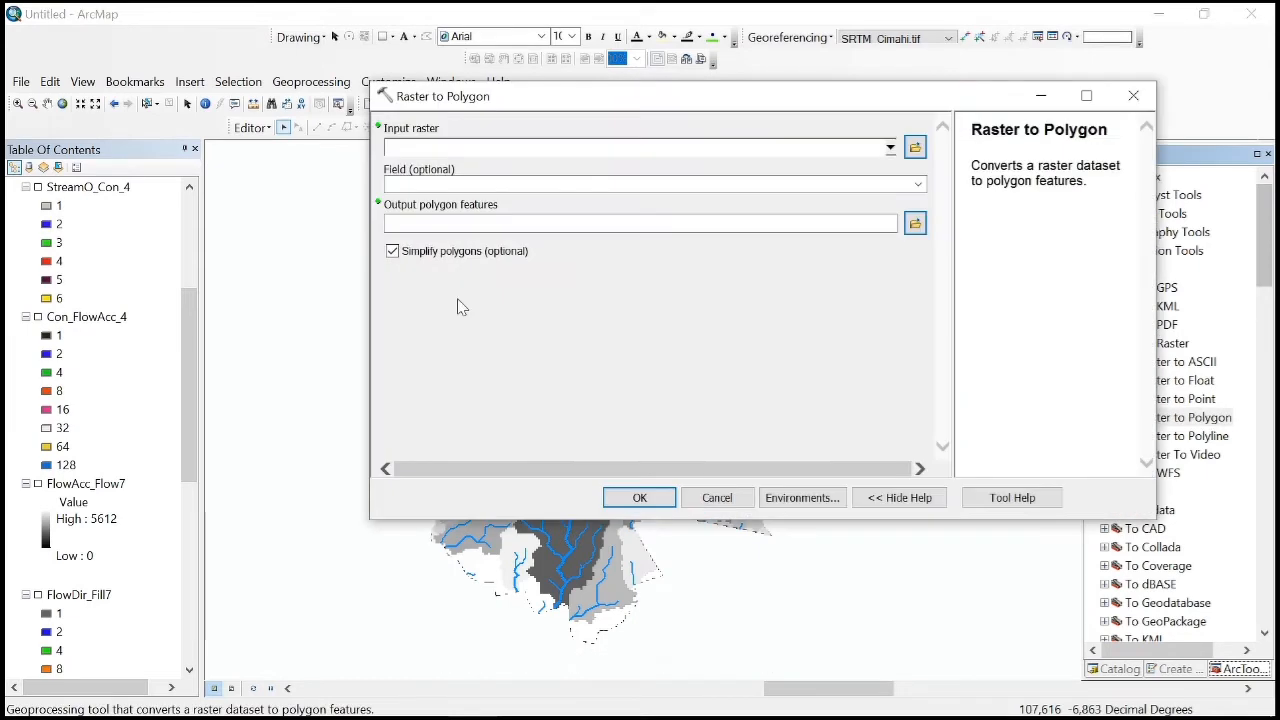
{"action": "scroll", "coordinate": [95, 347], "scroll_direction": "up", "scroll_amount": 3}
{"action": "scroll", "coordinate": [88, 315], "scroll_direction": "up", "scroll_amount": 2}
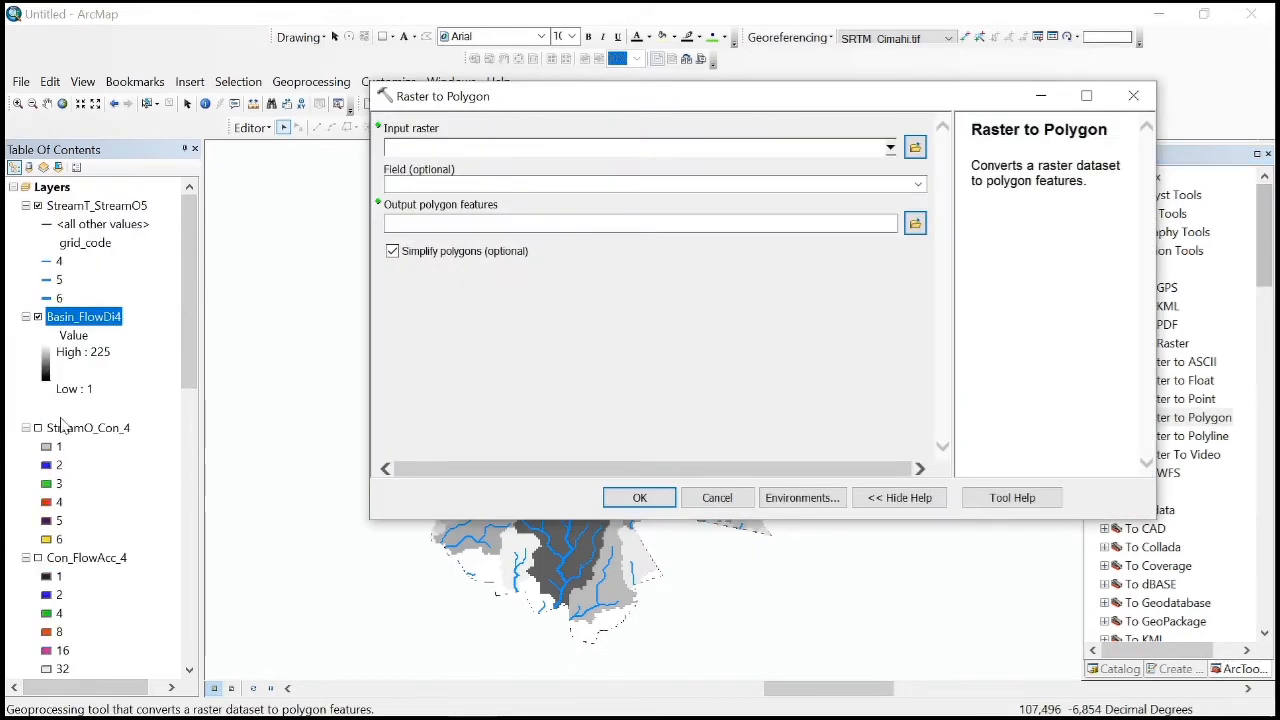
{"action": "left_click", "coordinate": [97, 323]}
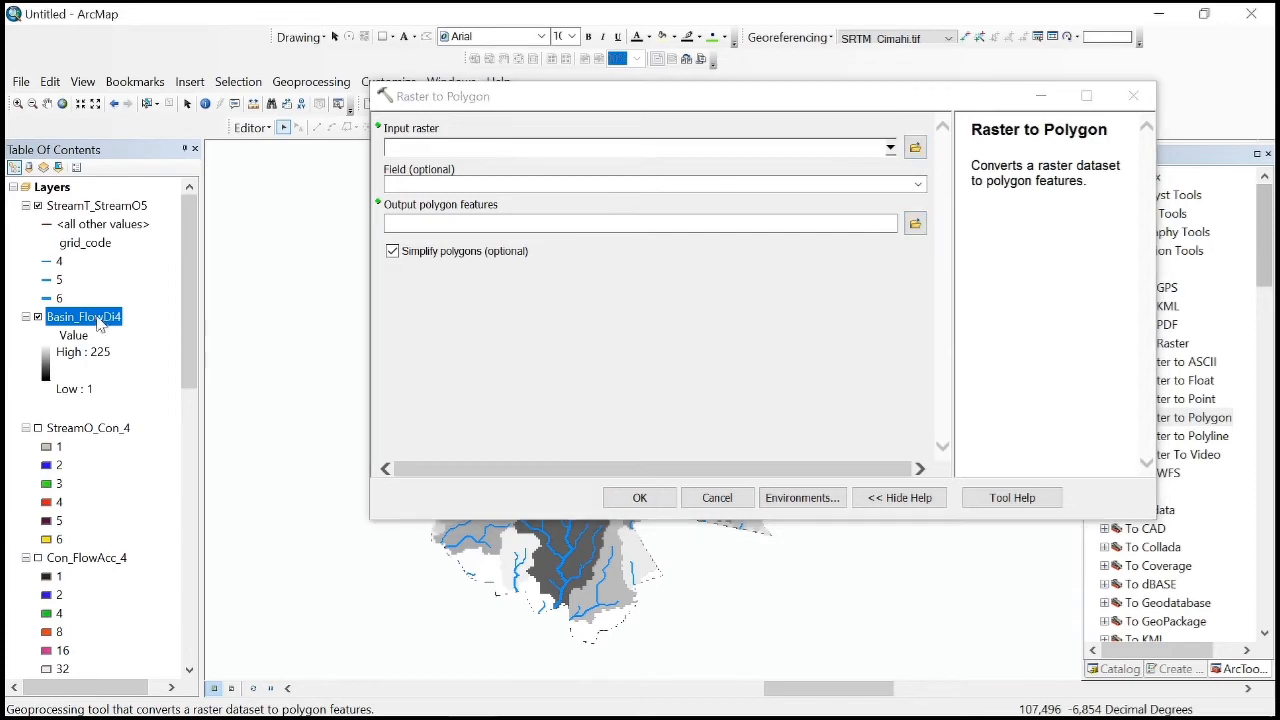
{"action": "left_click_drag", "start_coordinate": [448, 163], "coordinate": [450, 148]}
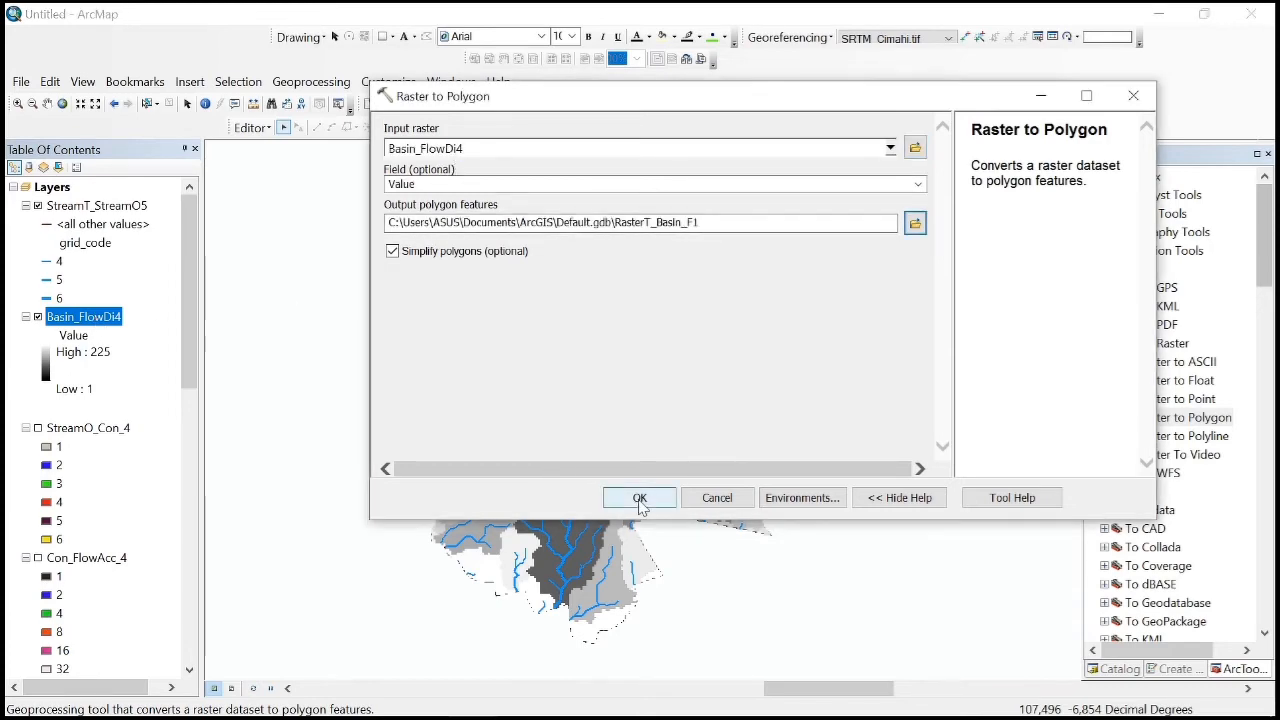
{"action": "left_click", "coordinate": [640, 497]}
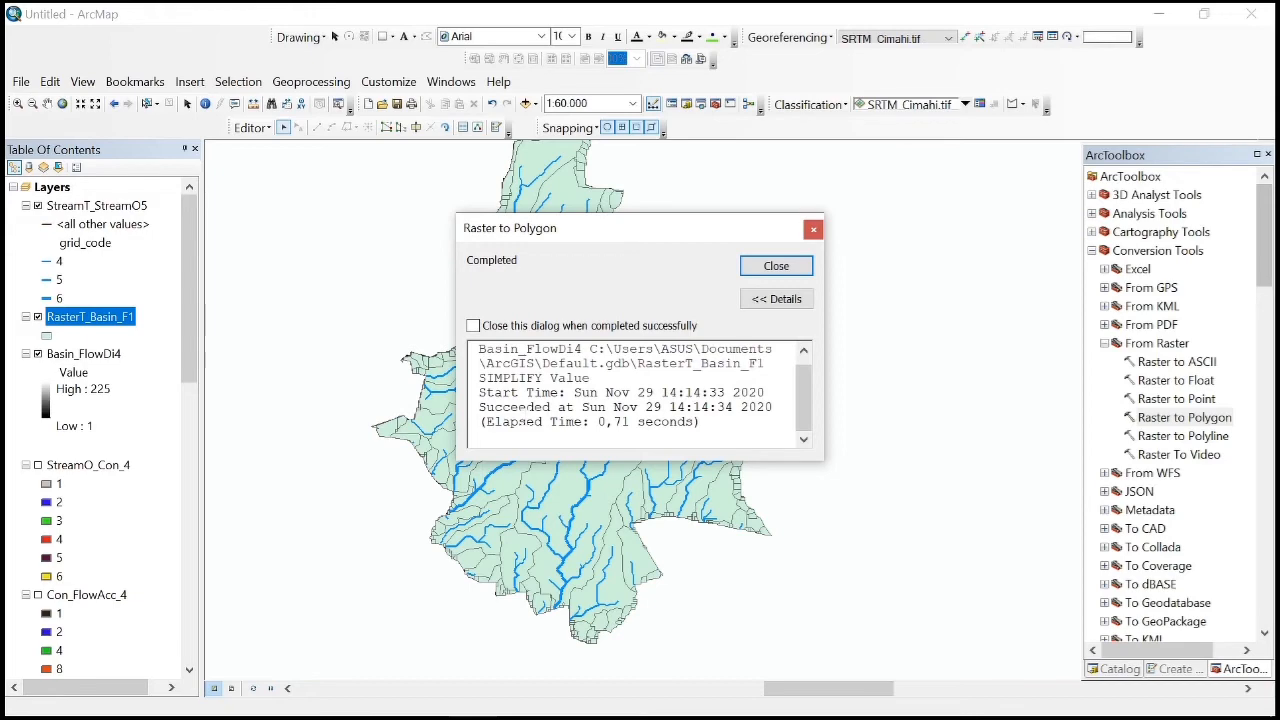
Step: Start a new shapefile named "DAS Cimahi" in the folder that holds SRTM_Cimahi.tif
{"action": "left_click", "coordinate": [776, 265]}
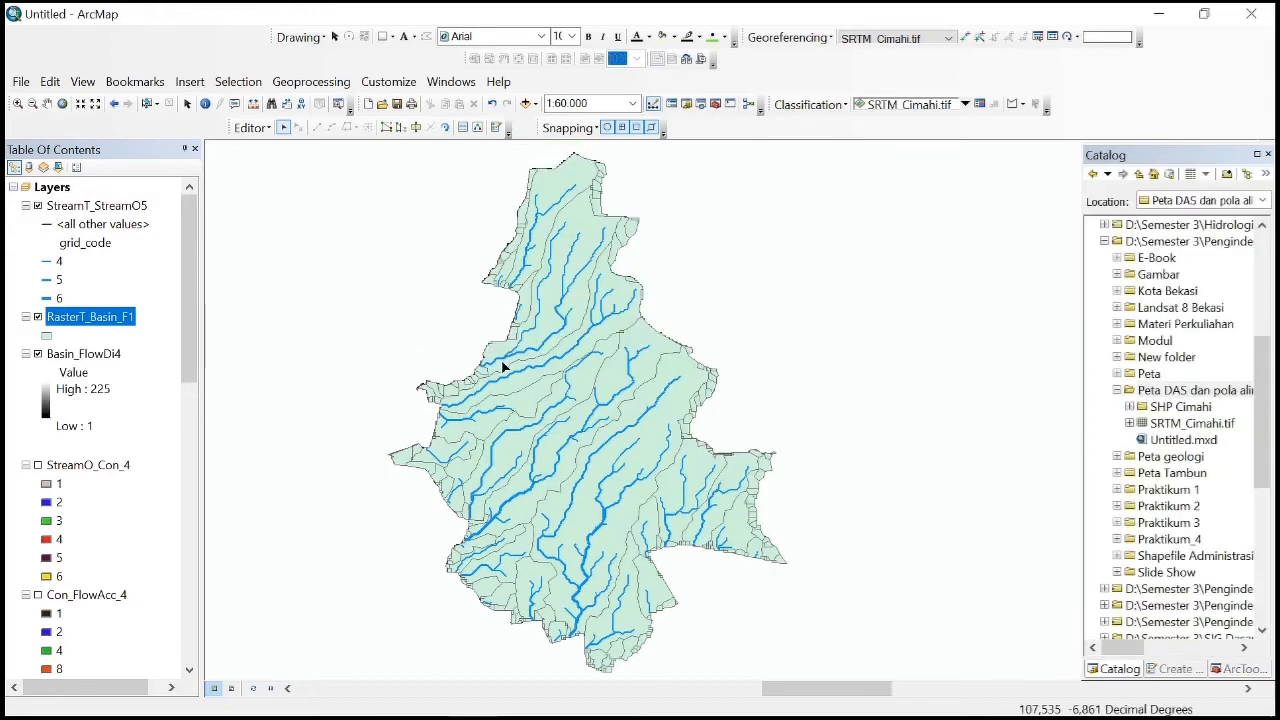
{"action": "right_click", "coordinate": [1212, 390]}
{"action": "mouse_move", "coordinate": [1220, 505]}
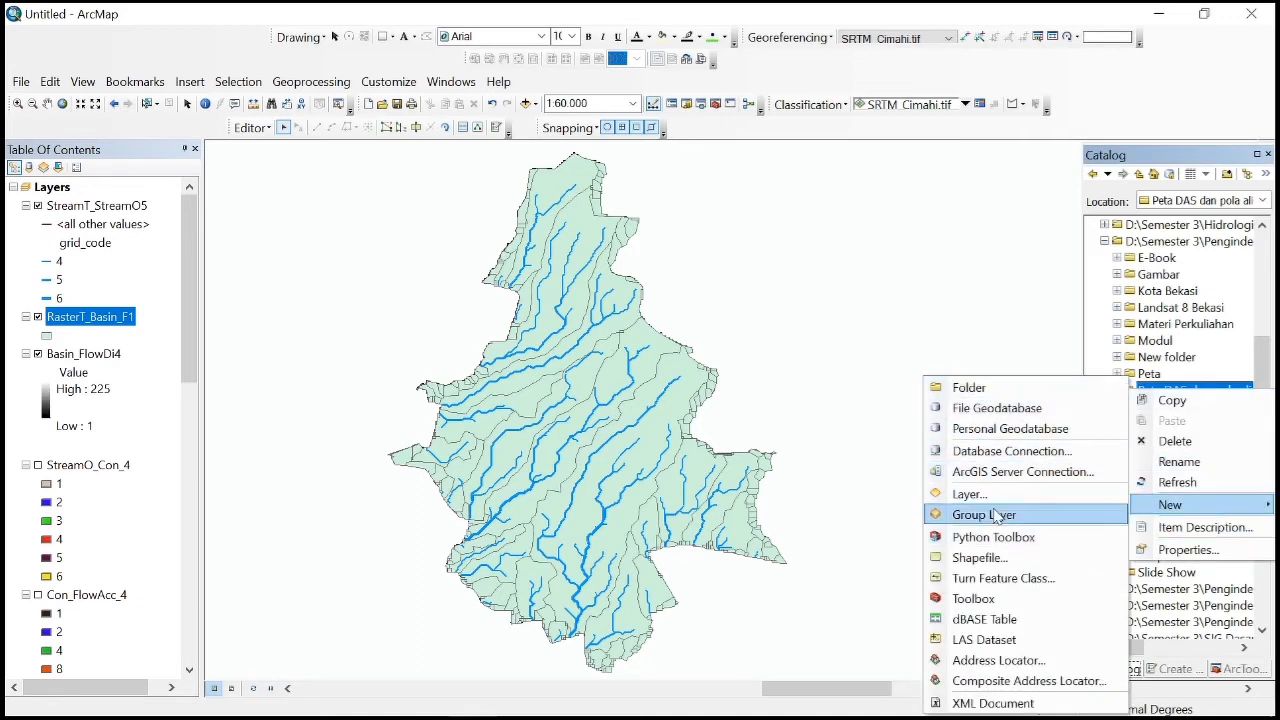
{"action": "left_click", "coordinate": [1000, 560]}
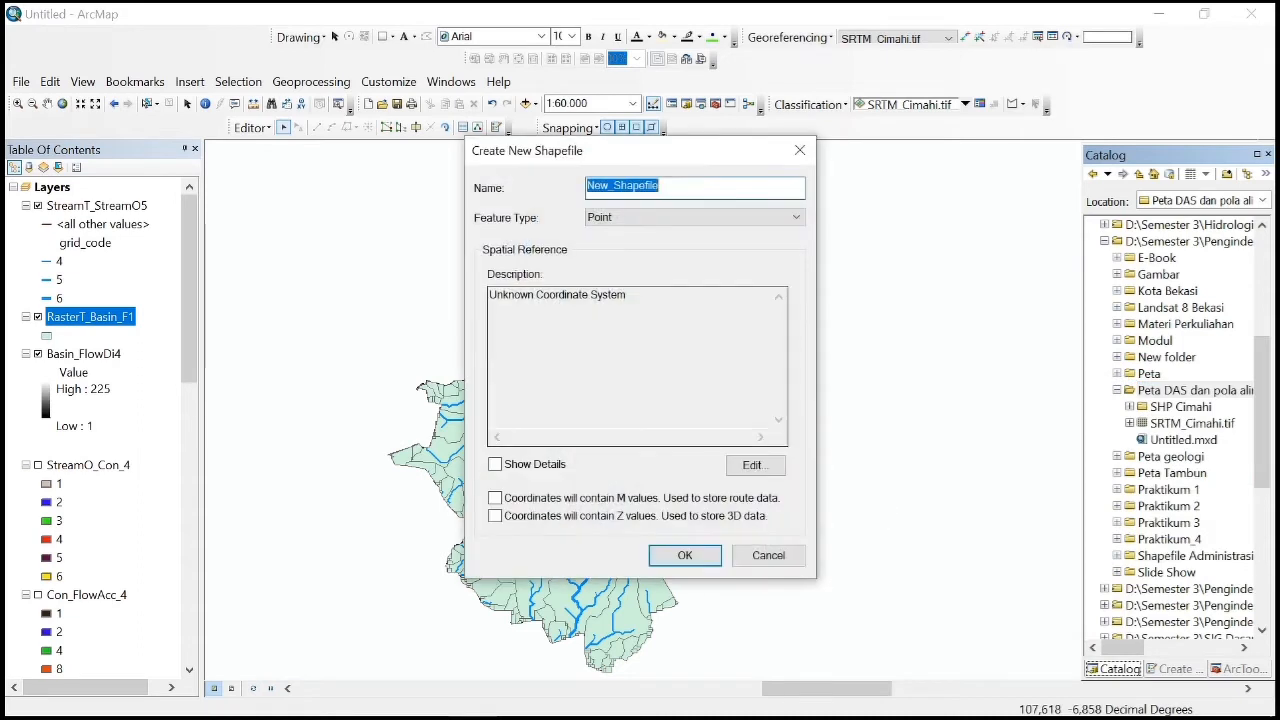
{"action": "key", "text": "BackSpace"}
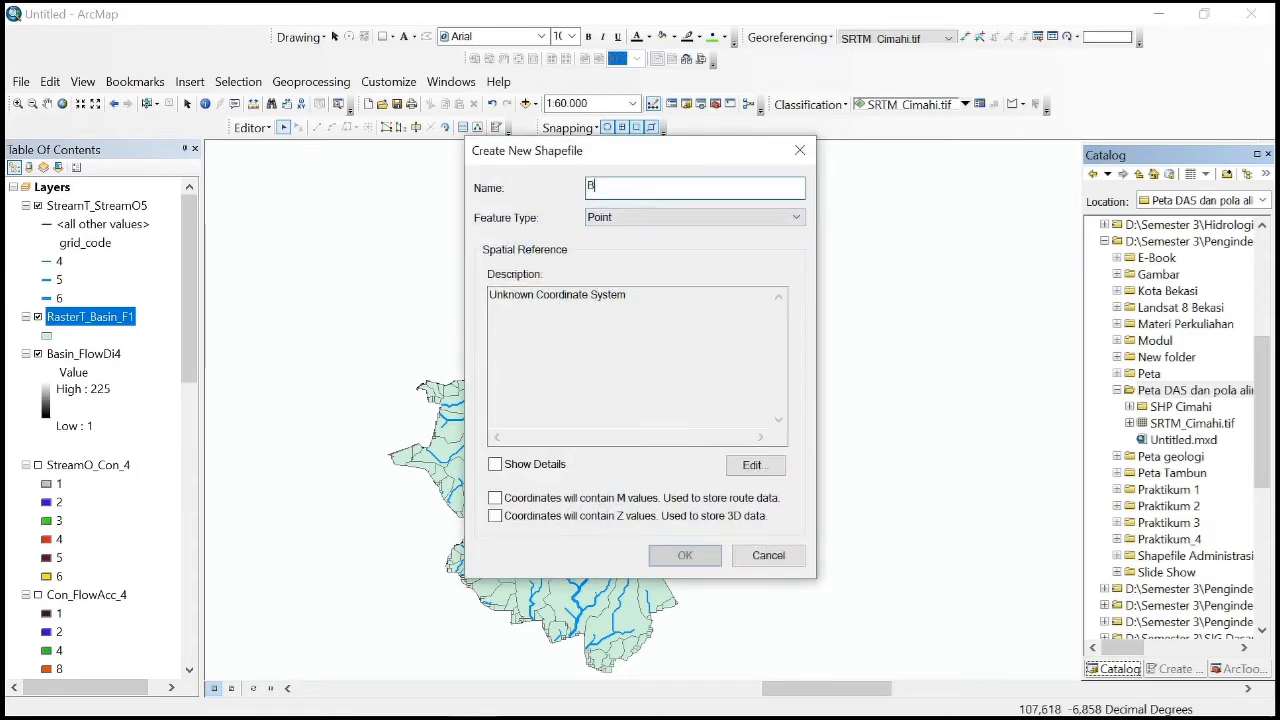
{"action": "key", "text": "BackSpace"}
{"action": "key", "text": "BackSpace"}
{"action": "type", "text": "DAS Cim"}
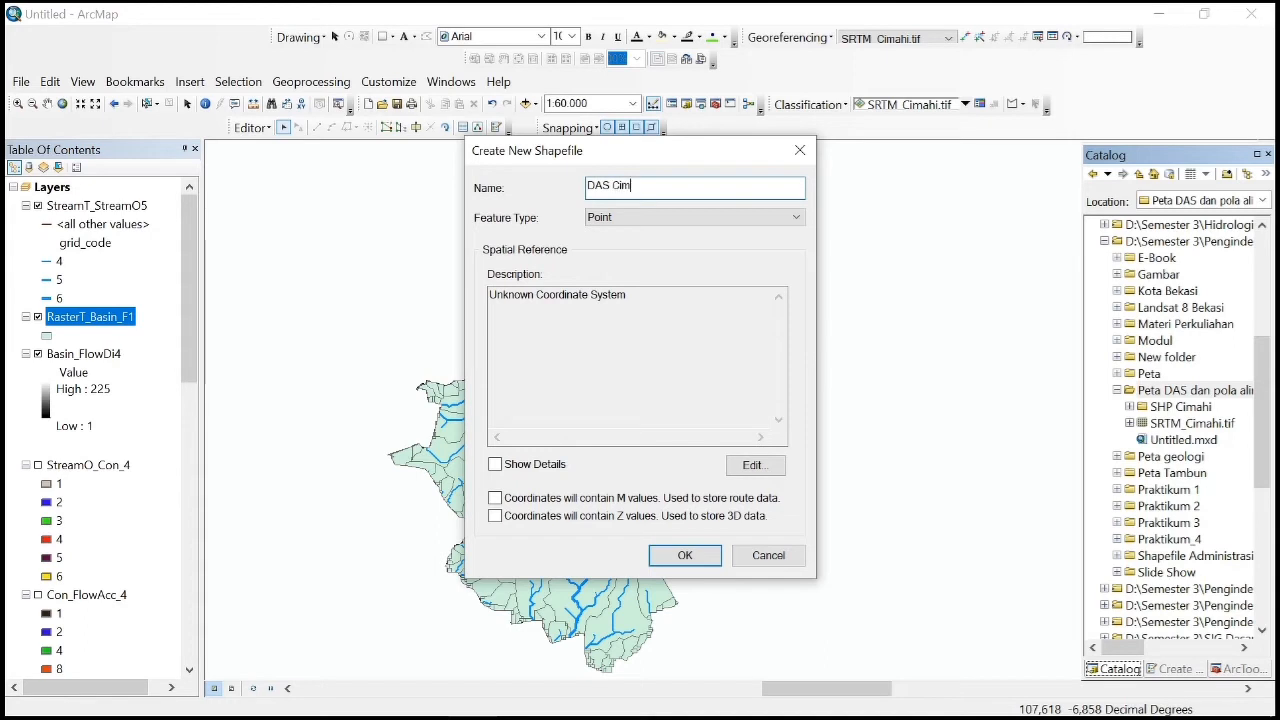
{"action": "type", "text": "ahi"}
Step: Set the new shapefile's feature type to Polygon and its coordinate system to WGS 1984, and create it
{"action": "left_click", "coordinate": [690, 217]}
{"action": "left_click", "coordinate": [688, 275]}
{"action": "left_click", "coordinate": [670, 222]}
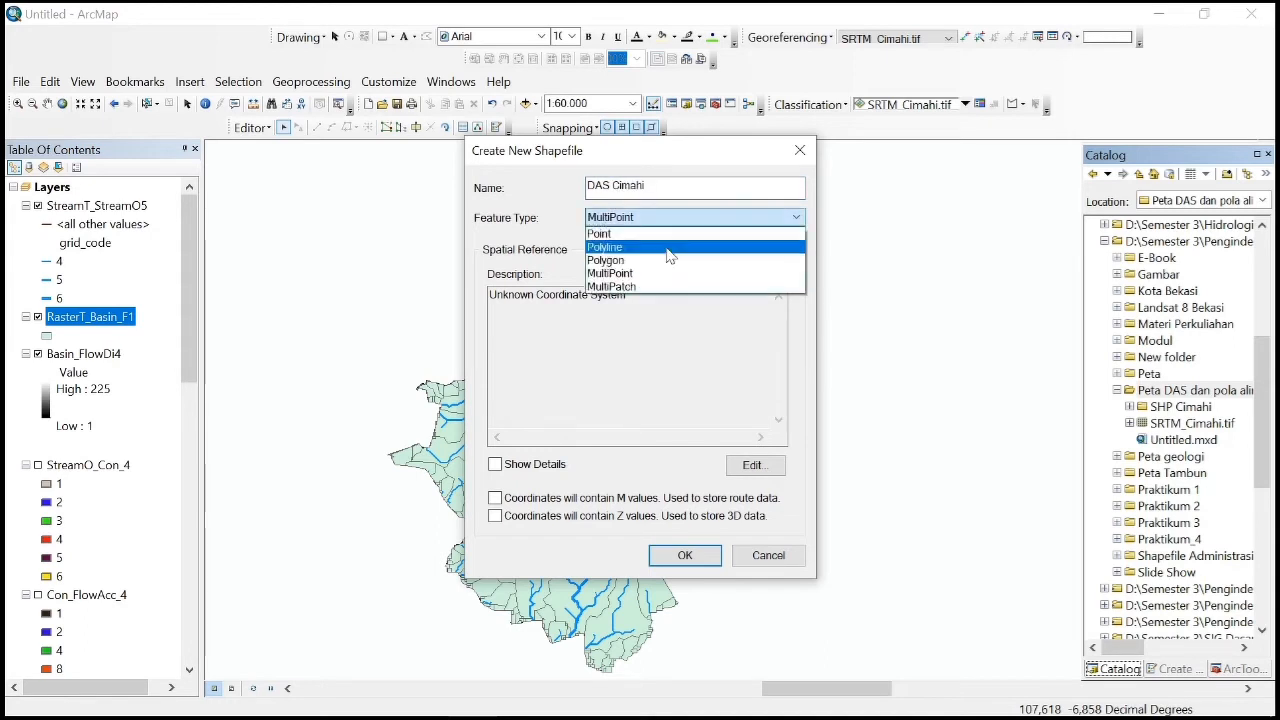
{"action": "left_click", "coordinate": [671, 261]}
{"action": "left_click", "coordinate": [752, 466]}
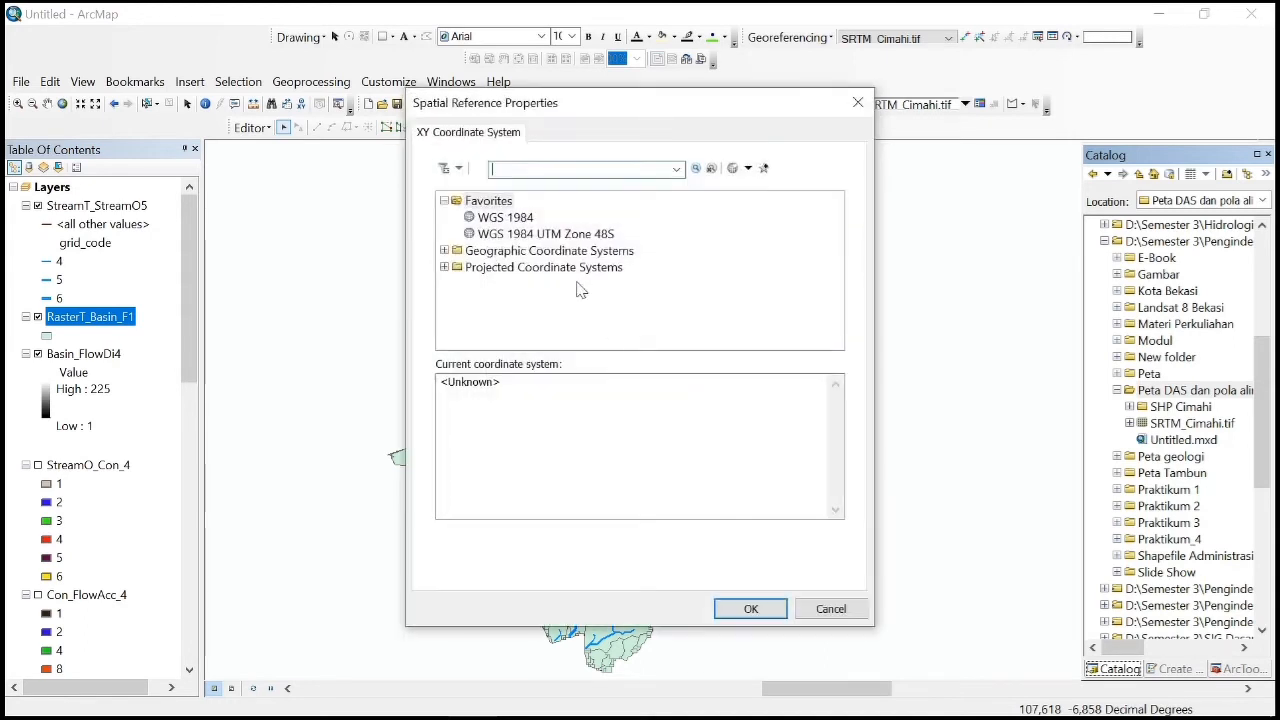
{"action": "left_click", "coordinate": [533, 220]}
{"action": "left_click", "coordinate": [749, 606]}
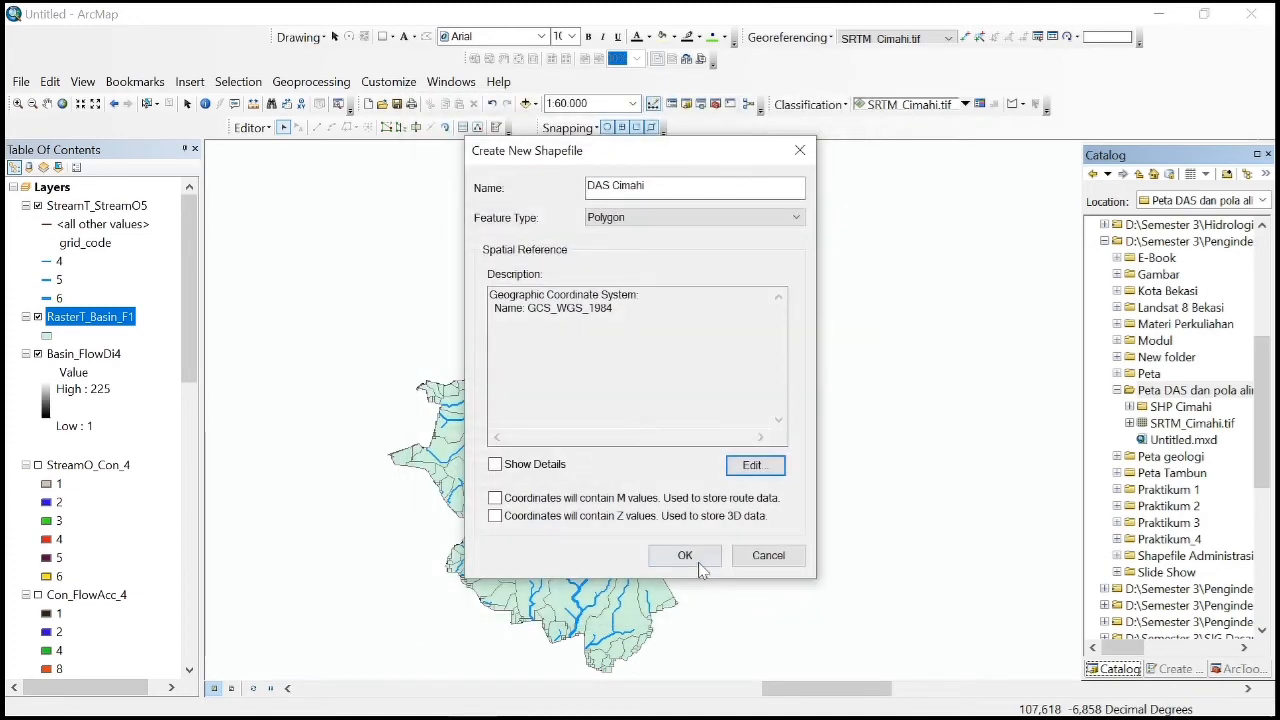
{"action": "left_click", "coordinate": [686, 556]}
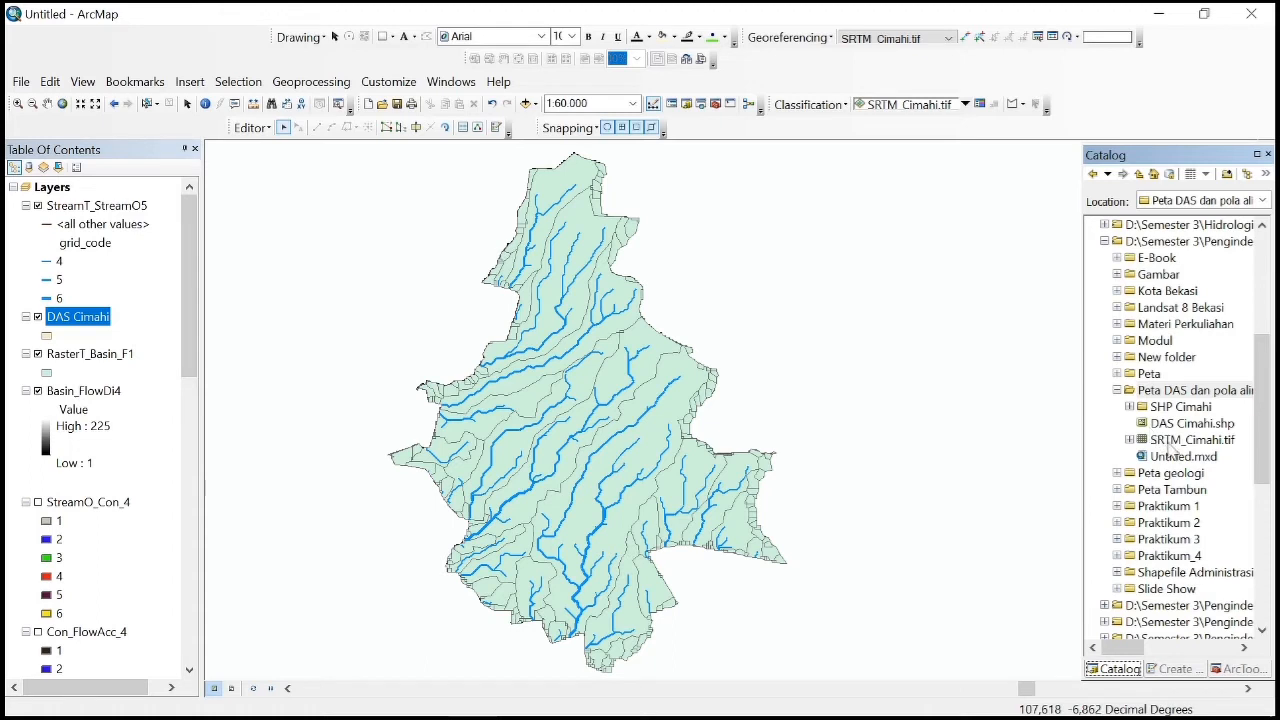
Step: Add DAS Cimahi.shp above the stream layer and start editing it with its own feature template
{"action": "left_click_drag", "start_coordinate": [1187, 432], "coordinate": [66, 200]}
{"action": "right_click", "coordinate": [74, 210]}
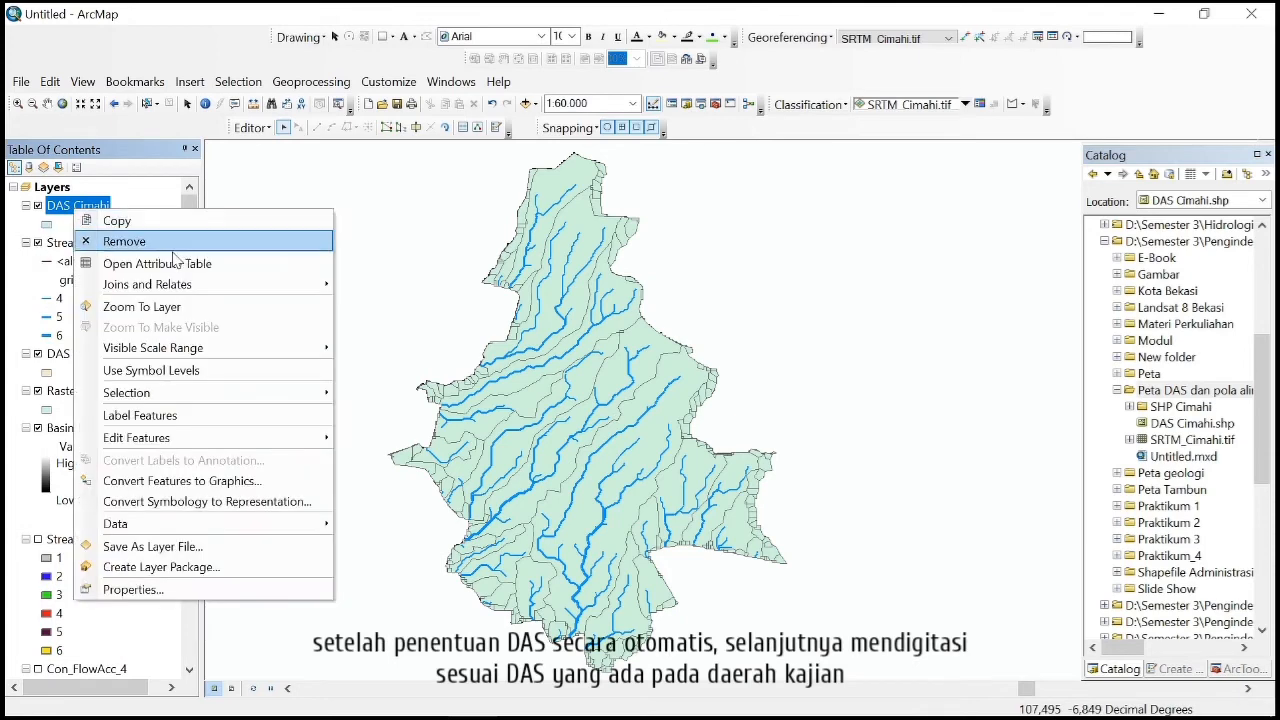
{"action": "mouse_move", "coordinate": [240, 442]}
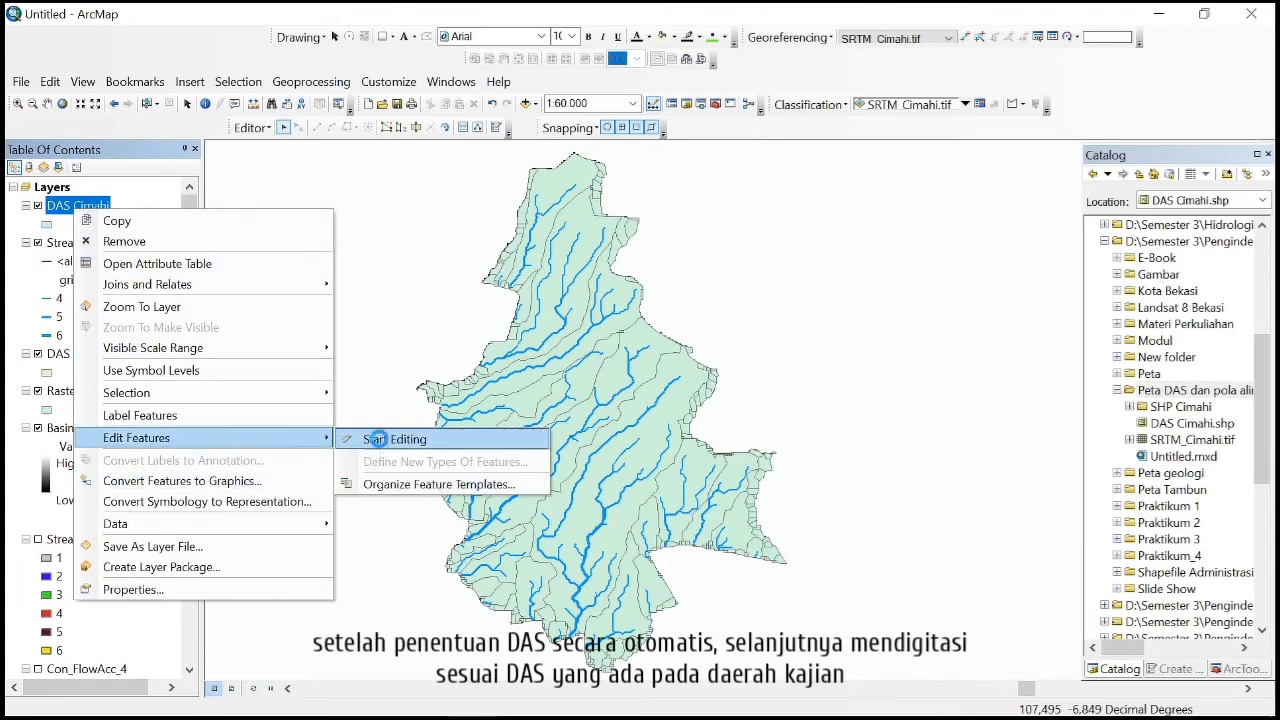
{"action": "left_click", "coordinate": [380, 439]}
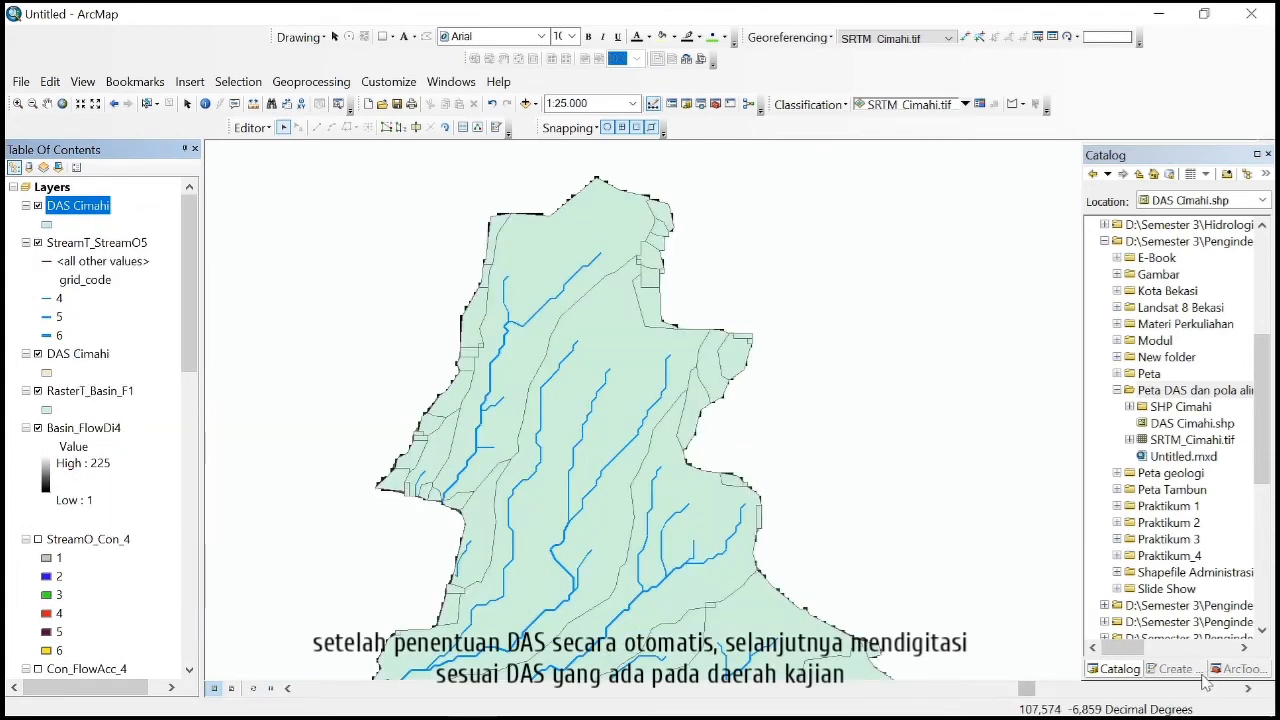
{"action": "left_click", "coordinate": [1178, 669]}
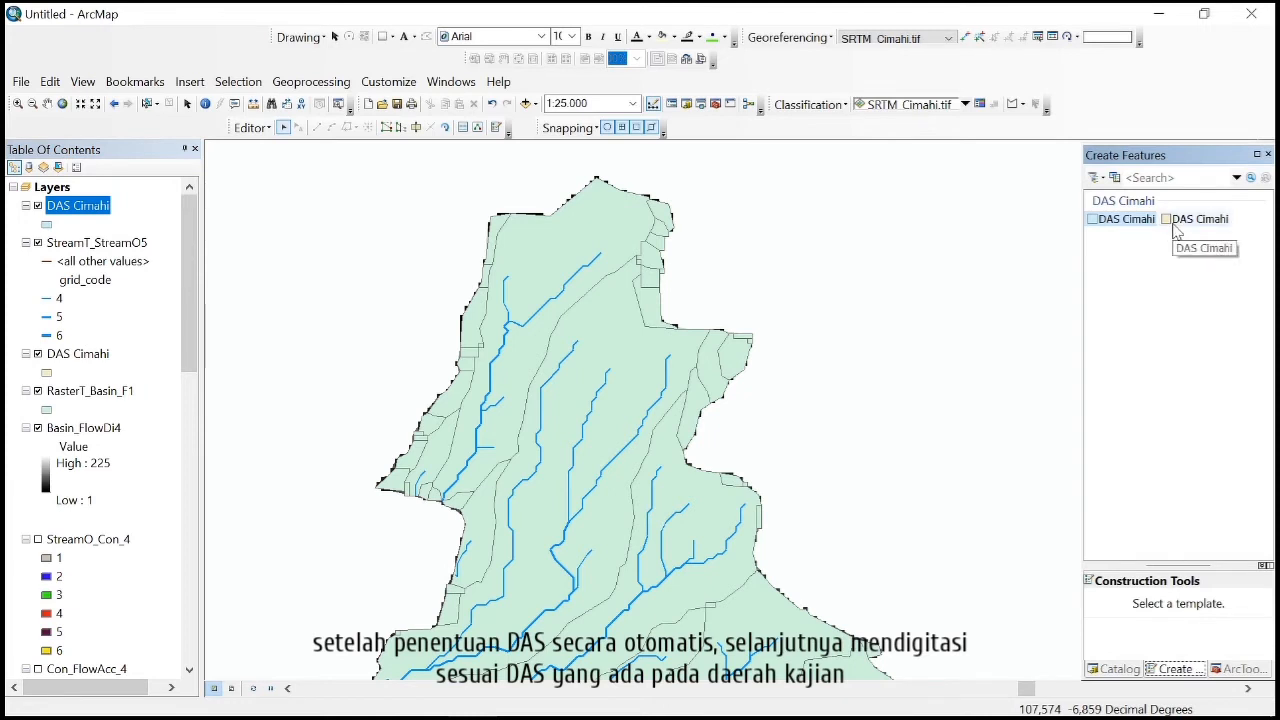
{"action": "left_click", "coordinate": [1127, 220]}
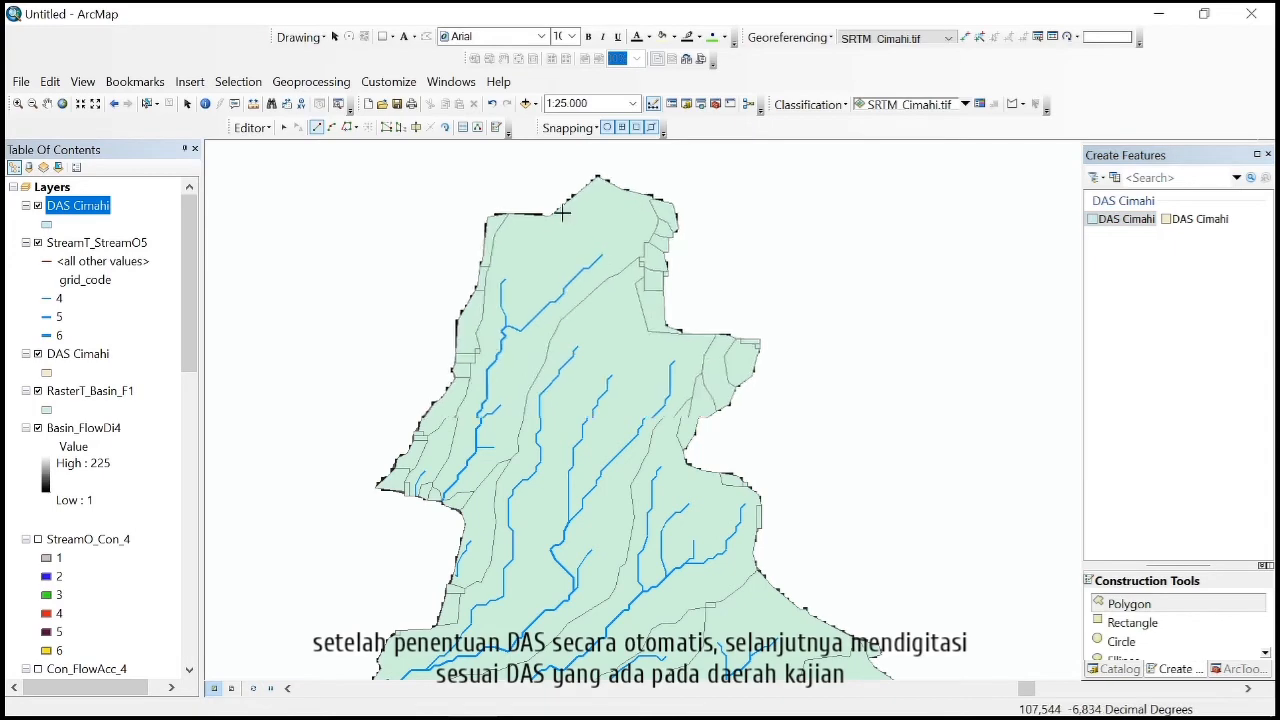
Step: Digitize the northernmost large drainage basin as a DAS Cimahi polygon by tracing the RasterT_Basin_F1 boundaries around its streams
{"action": "scroll", "coordinate": [537, 228], "scroll_direction": "up", "scroll_amount": 3}
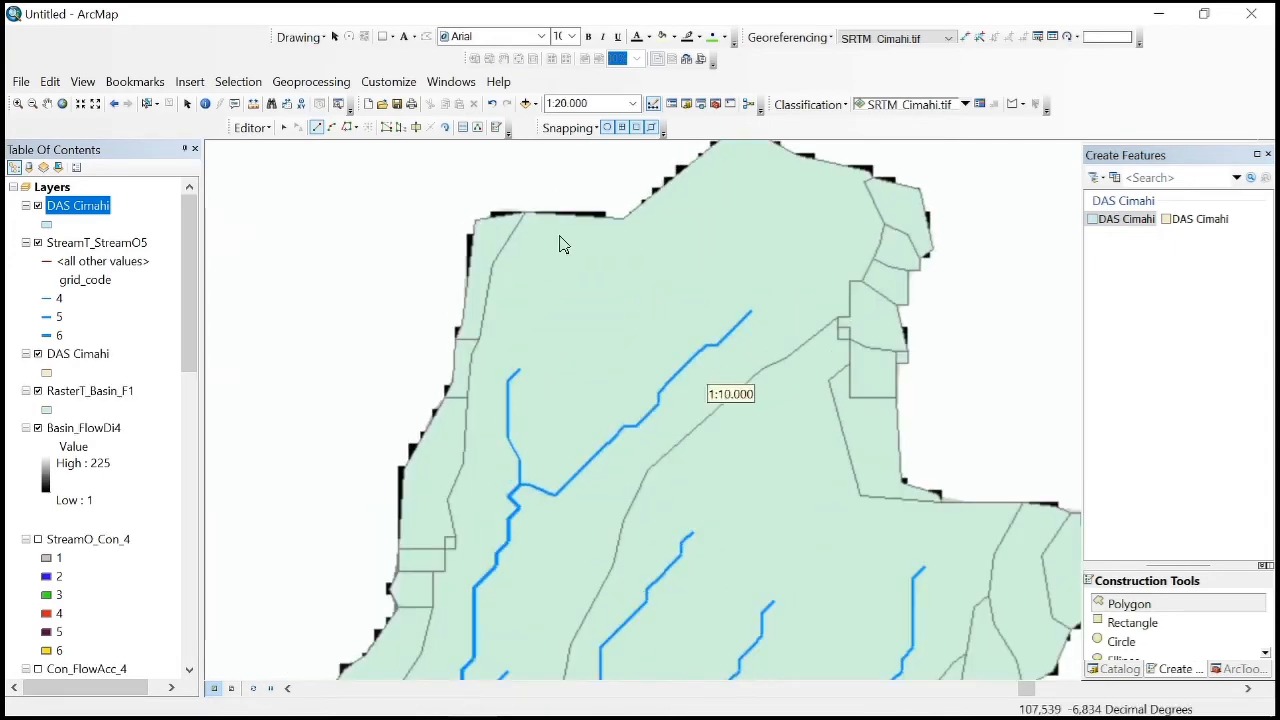
{"action": "left_click", "coordinate": [527, 214]}
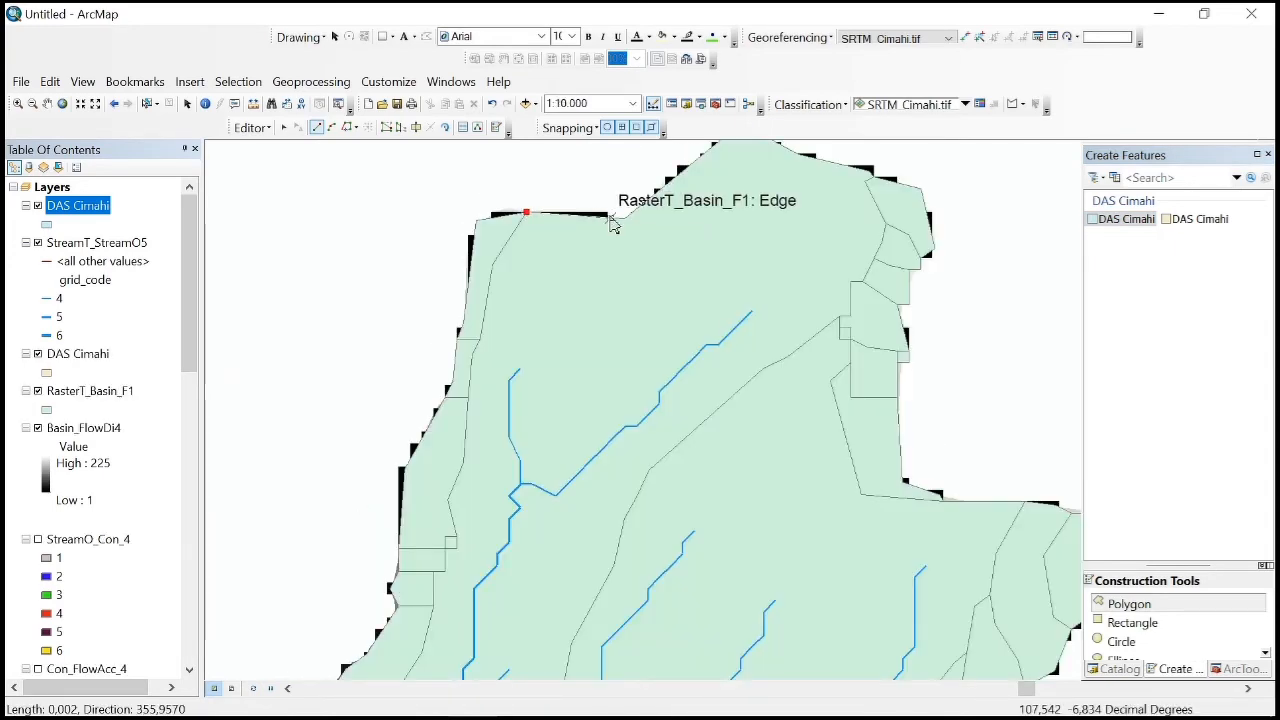
{"action": "left_click", "coordinate": [355, 127]}
{"action": "left_click", "coordinate": [367, 145]}
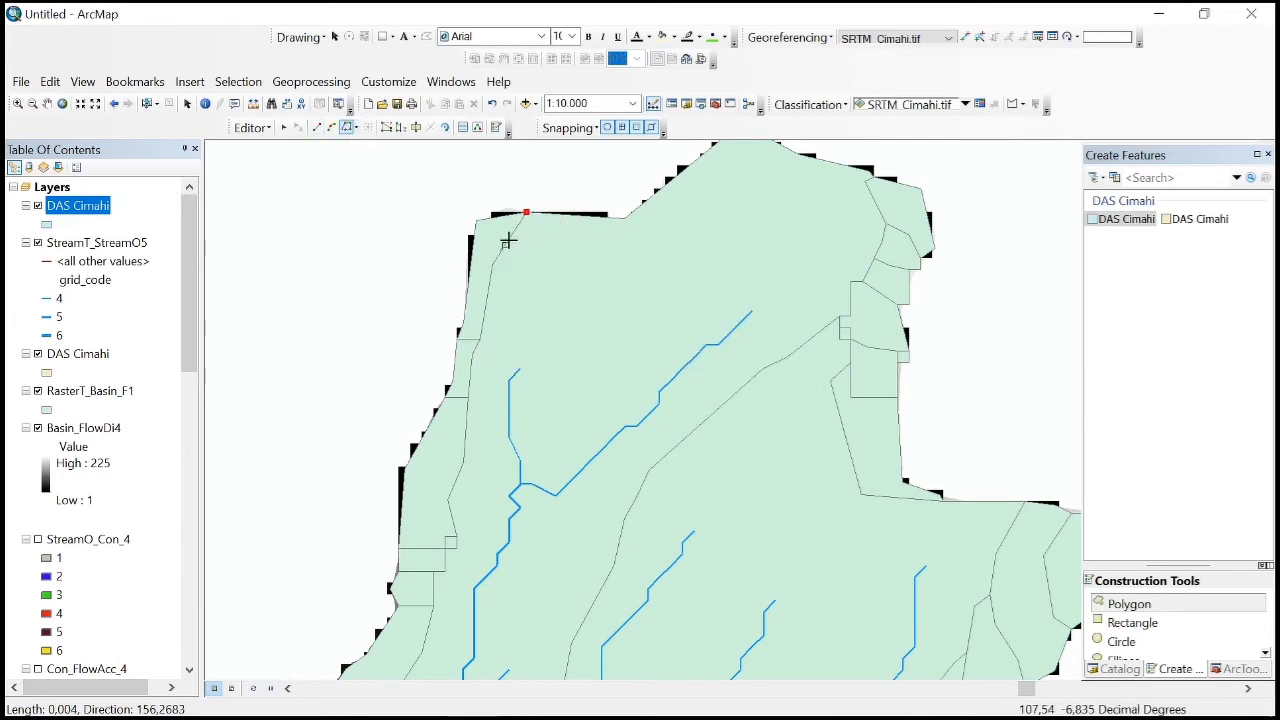
{"action": "scroll", "coordinate": [551, 280], "scroll_direction": "up", "scroll_amount": 3}
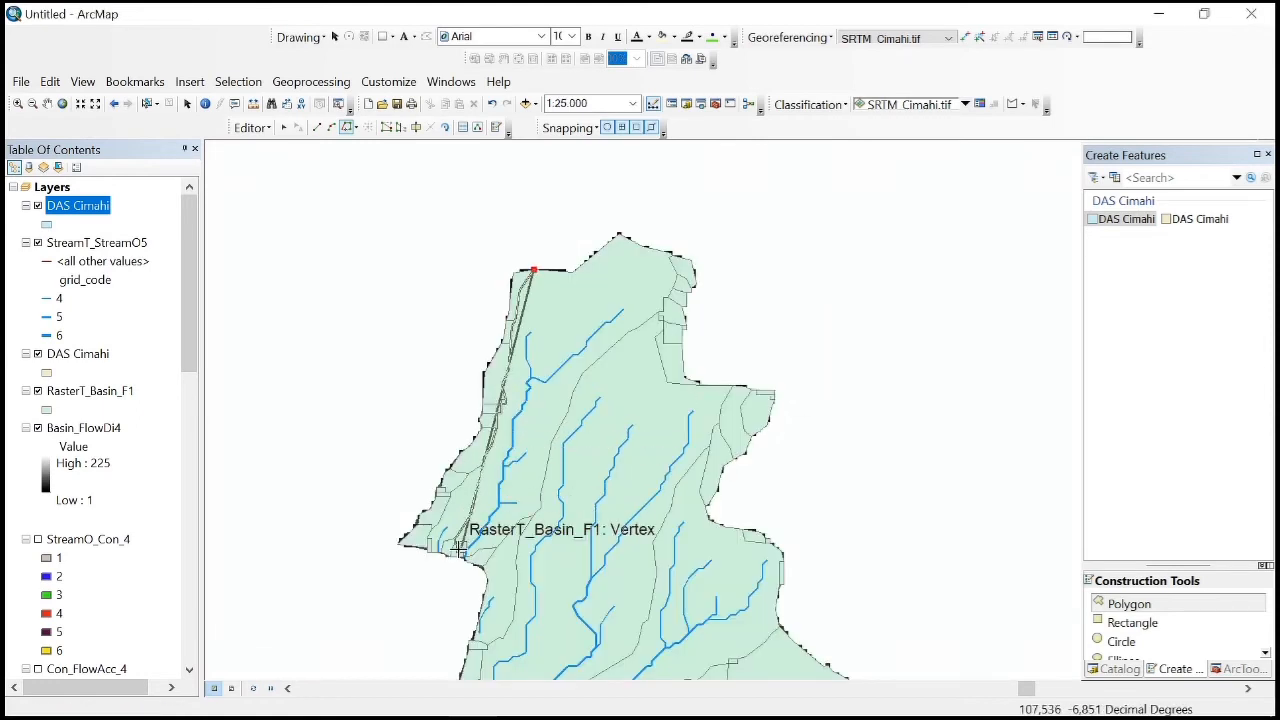
{"action": "scroll", "coordinate": [440, 552], "scroll_direction": "down", "scroll_amount": 4}
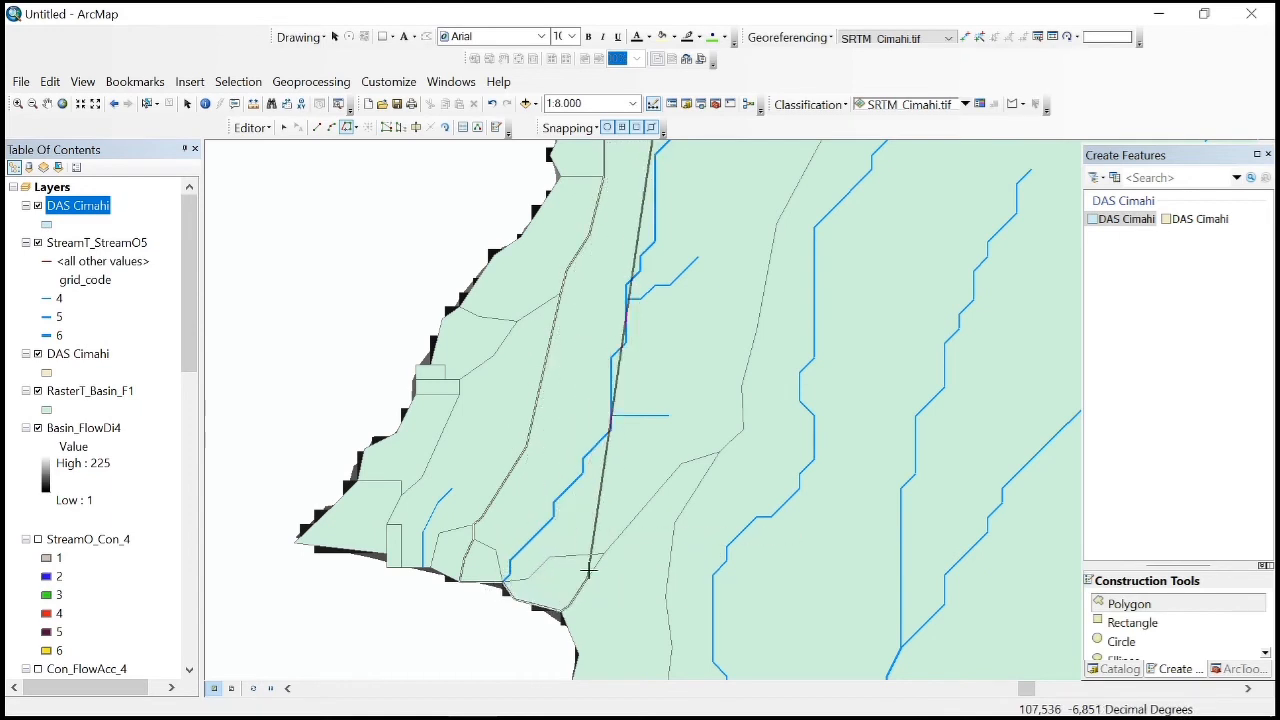
{"action": "scroll", "coordinate": [692, 452], "scroll_direction": "up", "scroll_amount": 2}
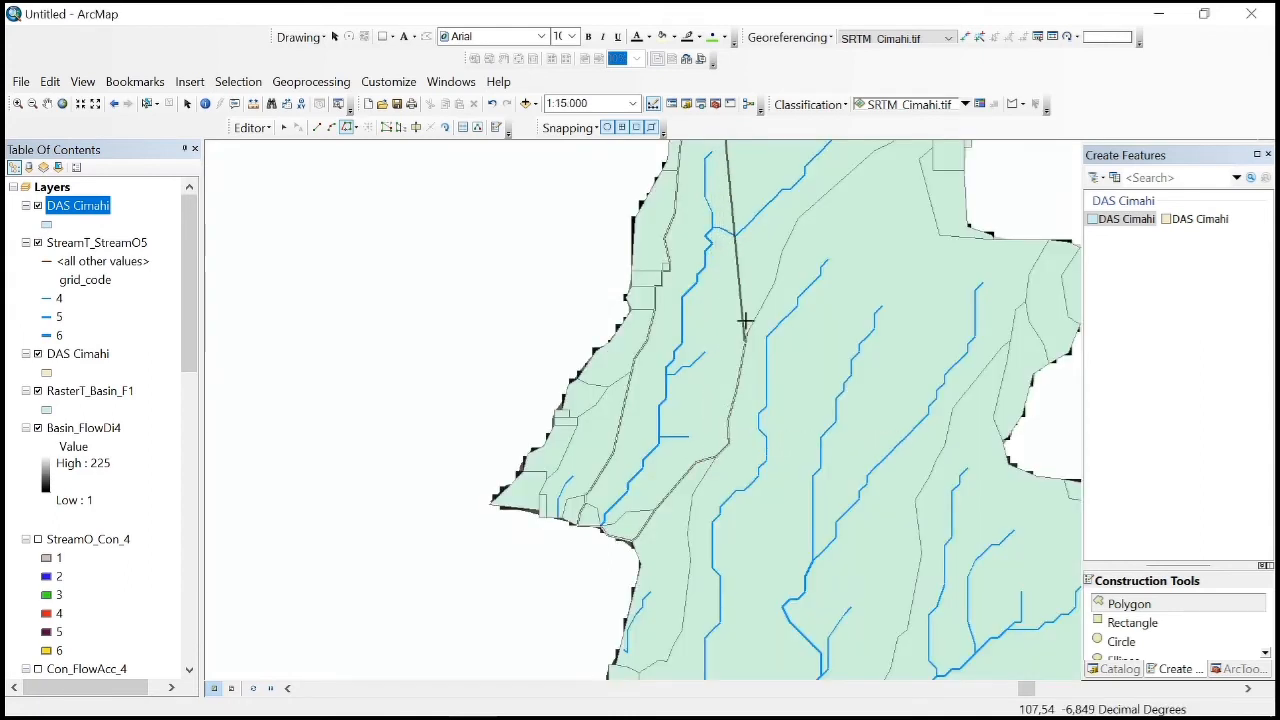
{"action": "scroll", "coordinate": [744, 320], "scroll_direction": "up", "scroll_amount": 4}
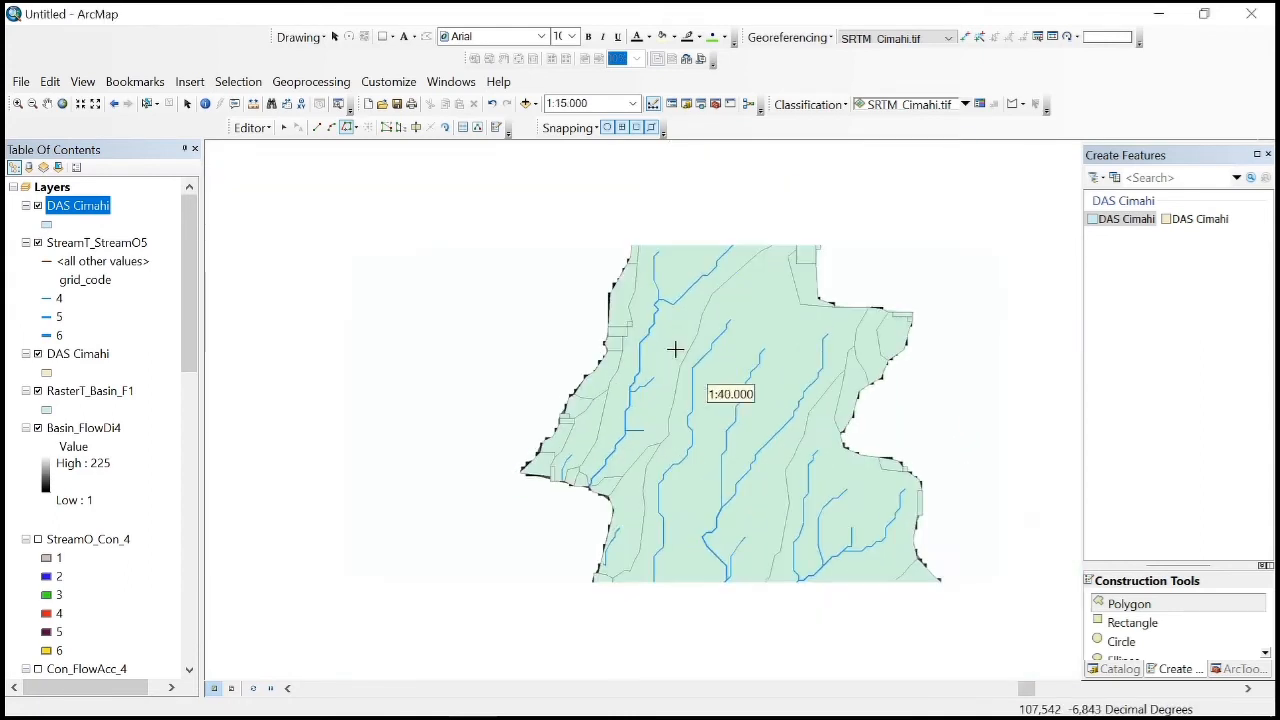
{"action": "scroll", "coordinate": [660, 365], "scroll_direction": "up", "scroll_amount": 1}
{"action": "scroll", "coordinate": [728, 262], "scroll_direction": "down", "scroll_amount": 2}
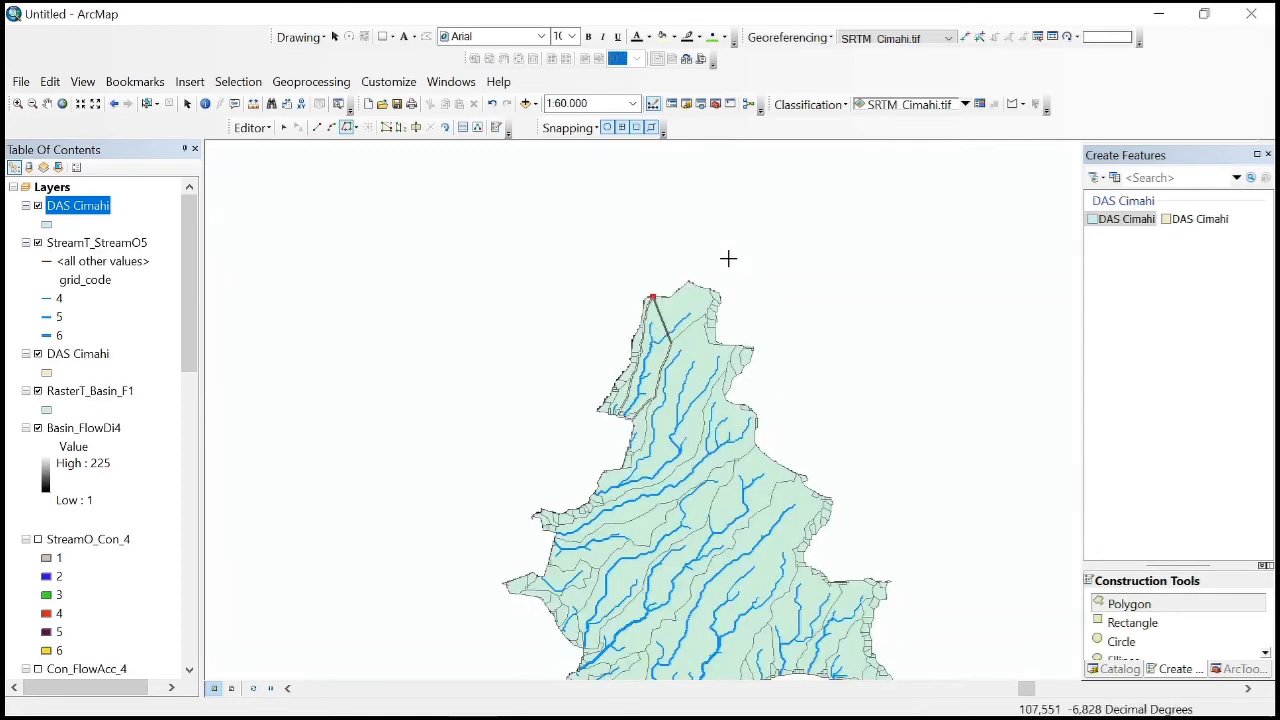
{"action": "scroll", "coordinate": [709, 286], "scroll_direction": "down", "scroll_amount": 1}
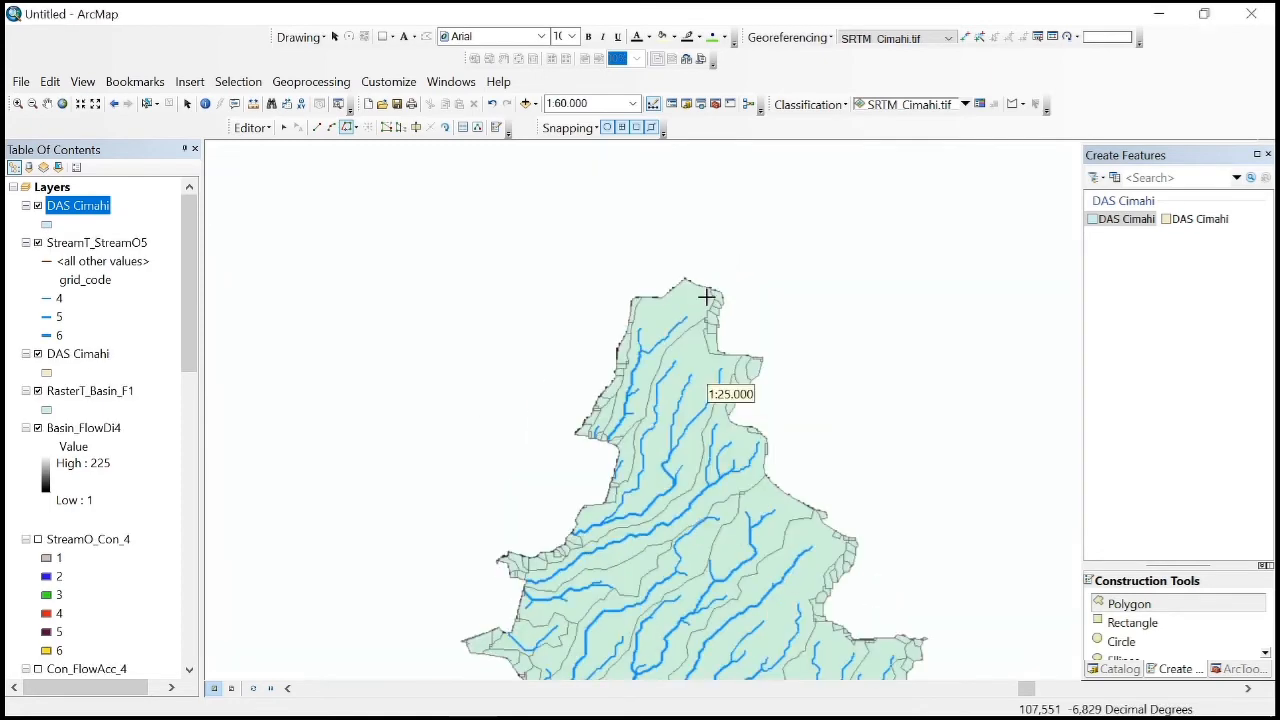
{"action": "scroll", "coordinate": [707, 298], "scroll_direction": "up", "scroll_amount": 1}
{"action": "scroll", "coordinate": [707, 298], "scroll_direction": "down", "scroll_amount": 1}
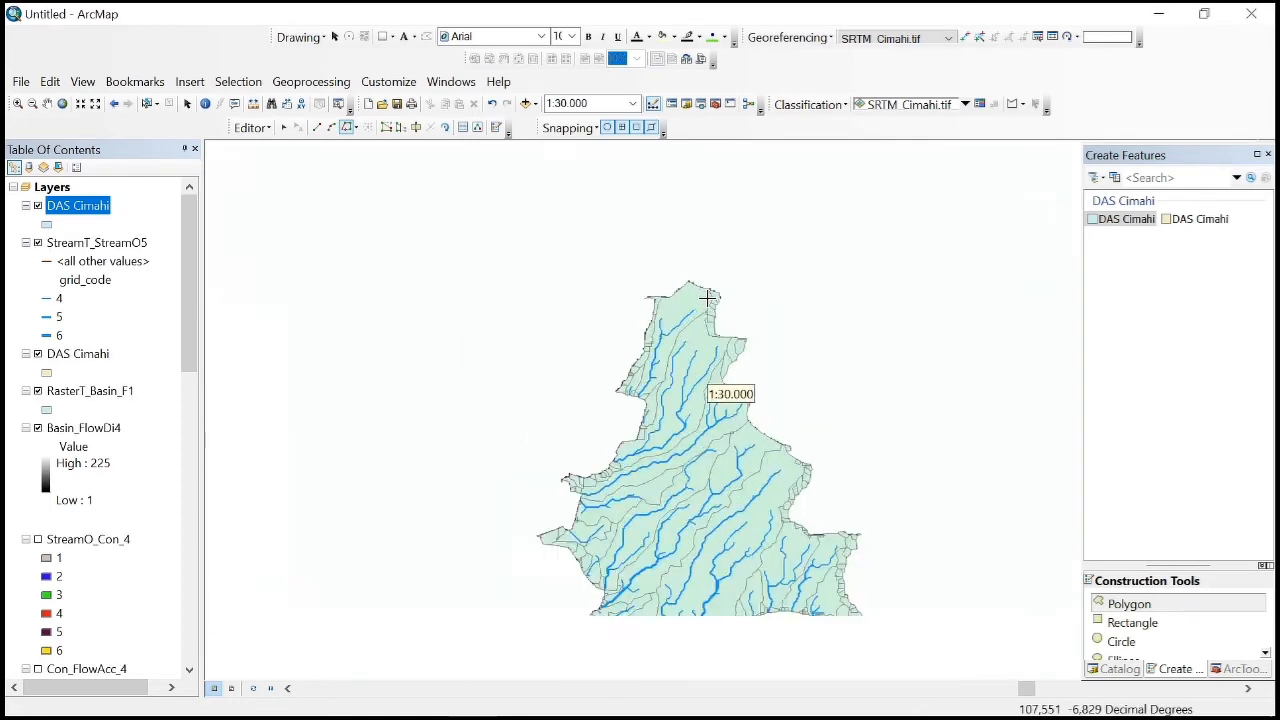
{"action": "scroll", "coordinate": [707, 298], "scroll_direction": "down", "scroll_amount": 3}
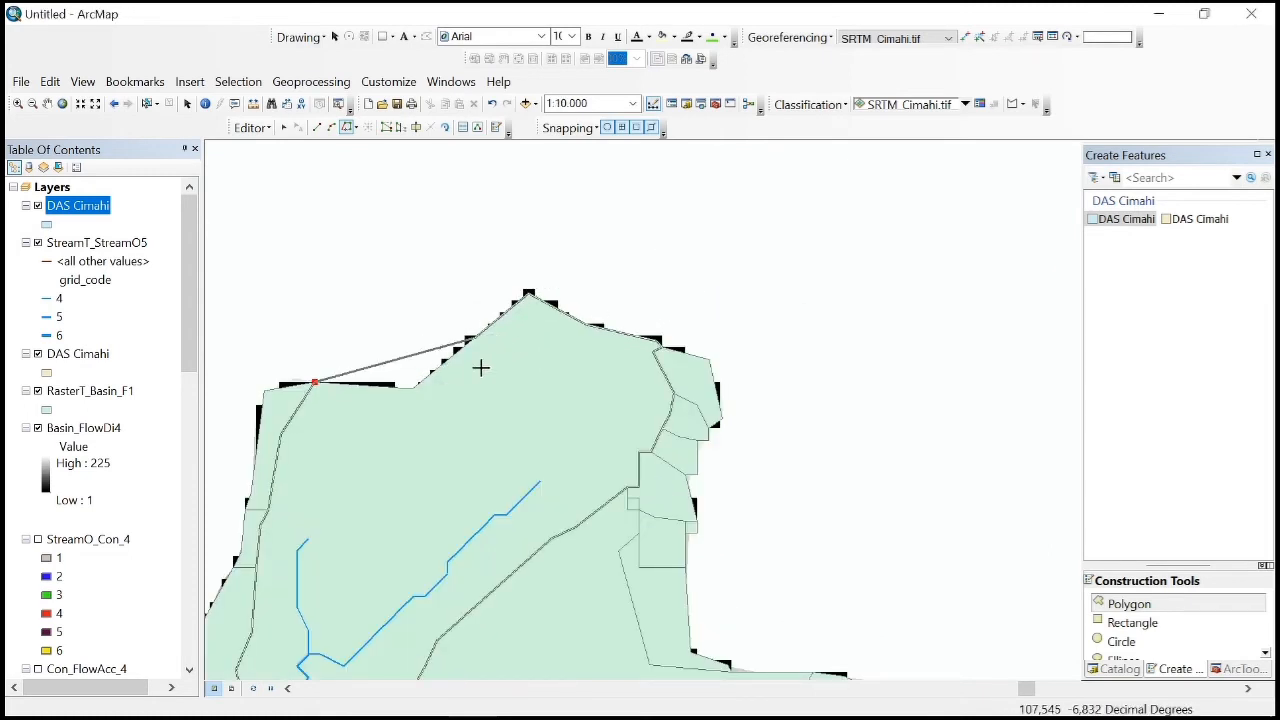
{"action": "double_click", "coordinate": [305, 380]}
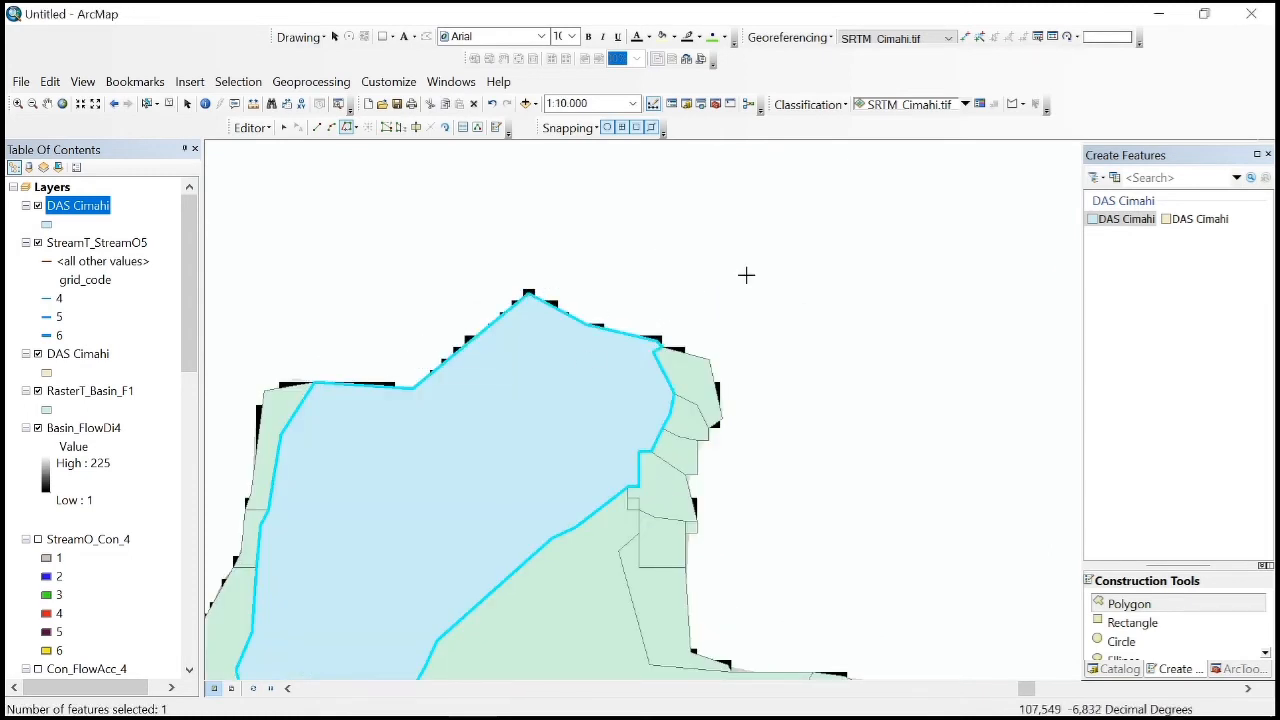
Step: Stop editing the DAS Cimahi layer and save the digitized basin polygons
{"action": "scroll", "coordinate": [760, 280], "scroll_direction": "up", "scroll_amount": 1}
{"action": "scroll", "coordinate": [694, 446], "scroll_direction": "up", "scroll_amount": 3}
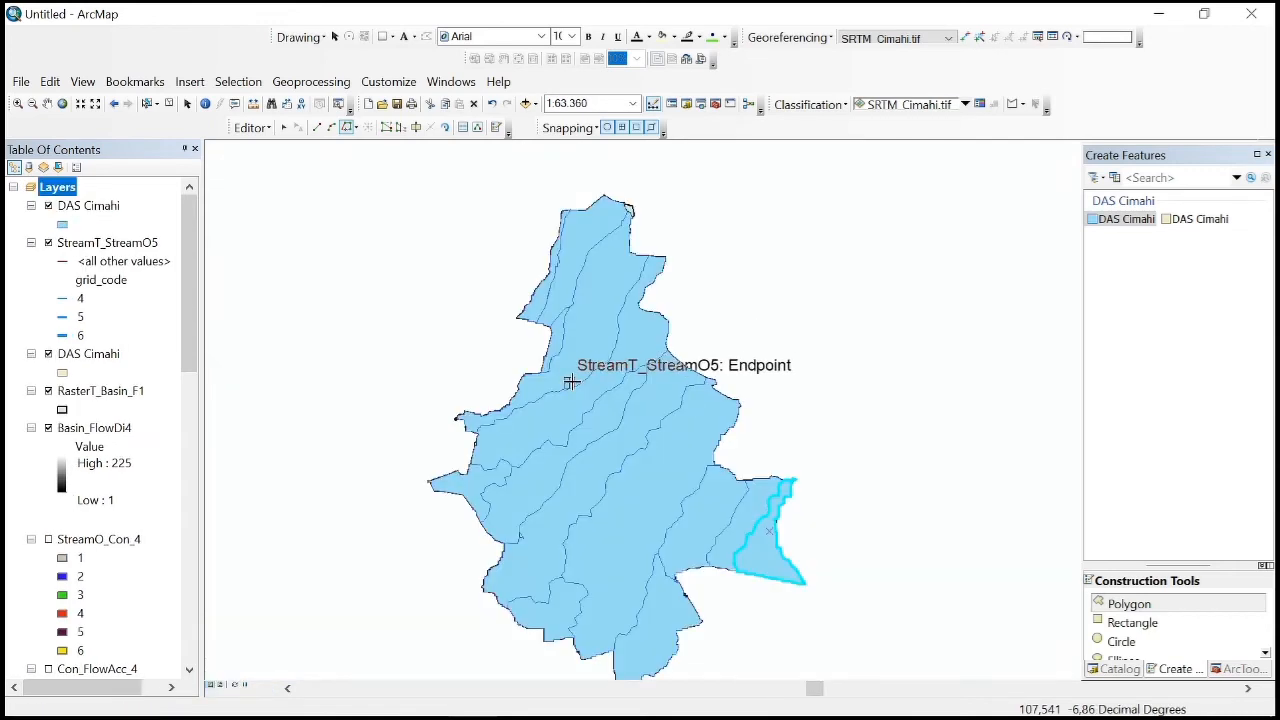
{"action": "left_click", "coordinate": [252, 127]}
{"action": "left_click", "coordinate": [293, 170]}
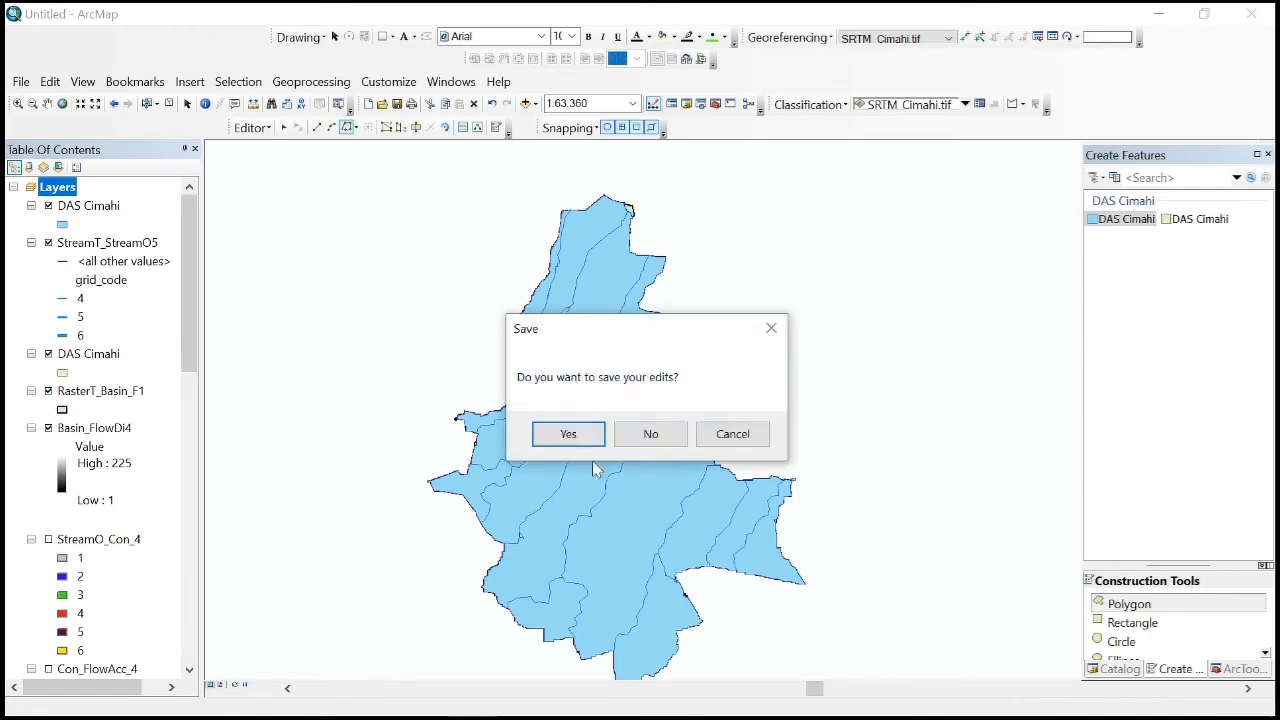
{"action": "left_click", "coordinate": [568, 438]}
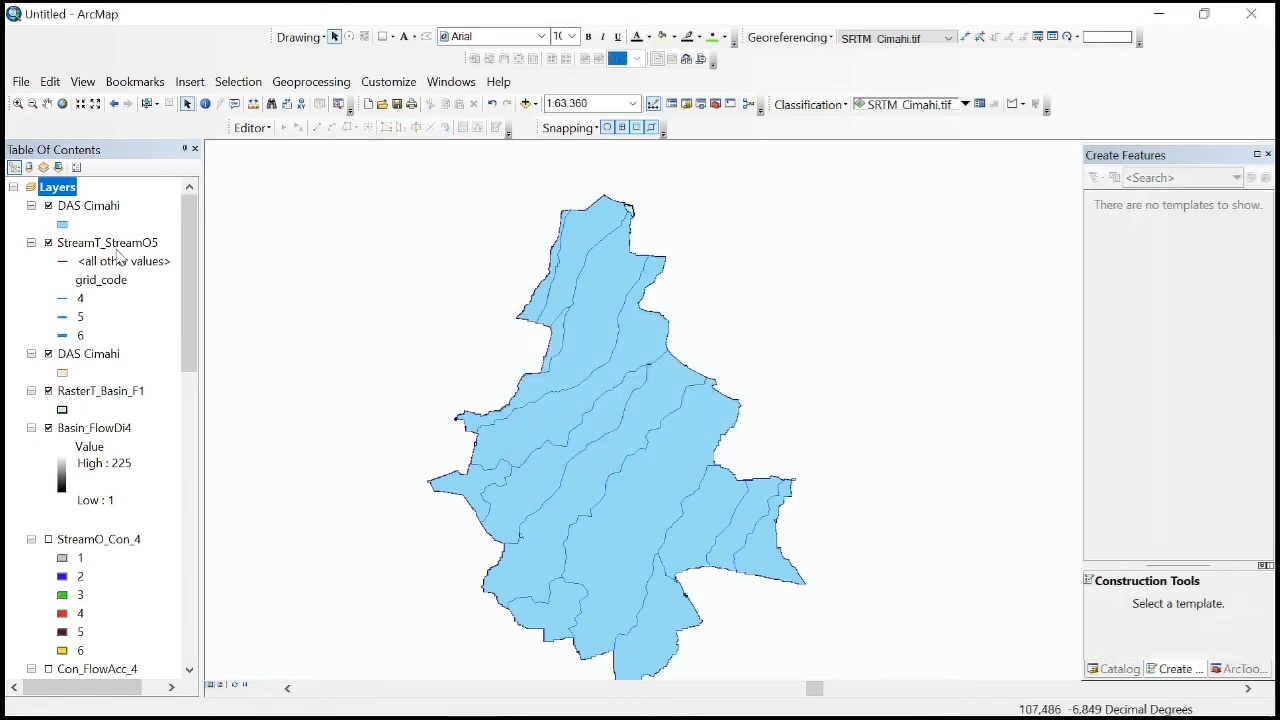
Step: Add a Text field named "Nama das" with length 50 to the DAS Cimahi layer's attribute table
{"action": "right_click", "coordinate": [95, 208]}
{"action": "left_click", "coordinate": [160, 260]}
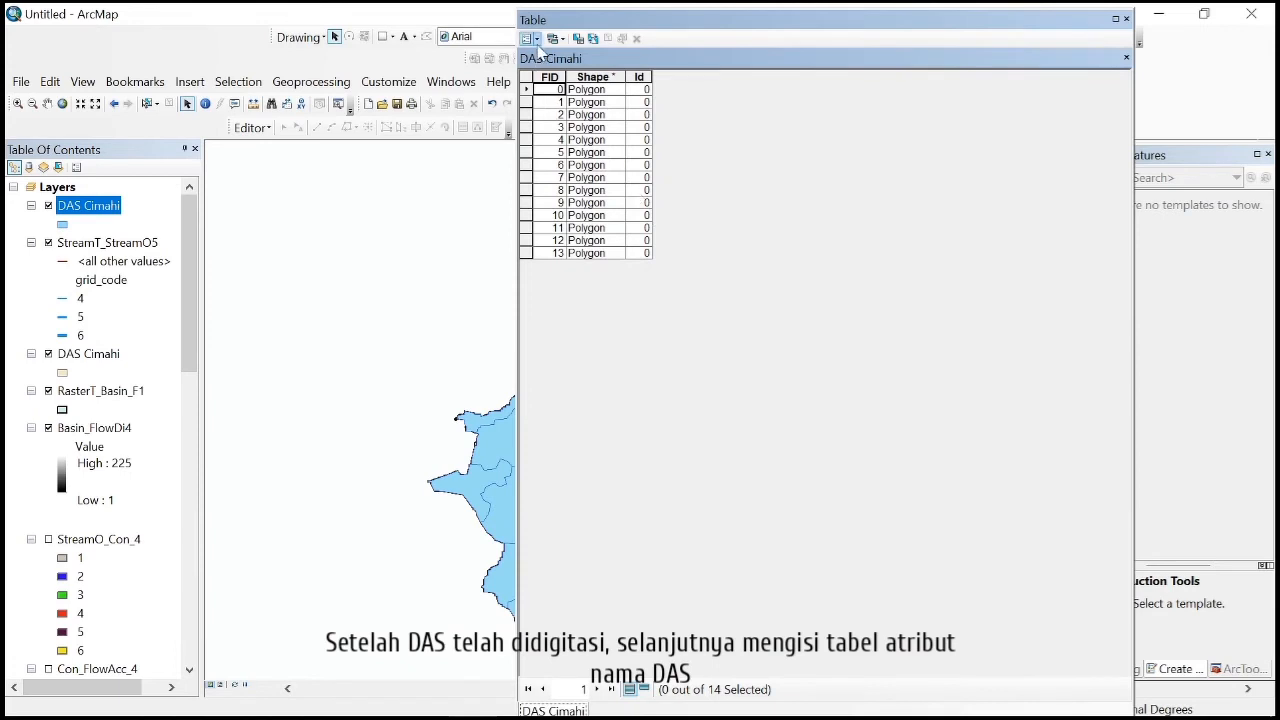
{"action": "left_click", "coordinate": [536, 39]}
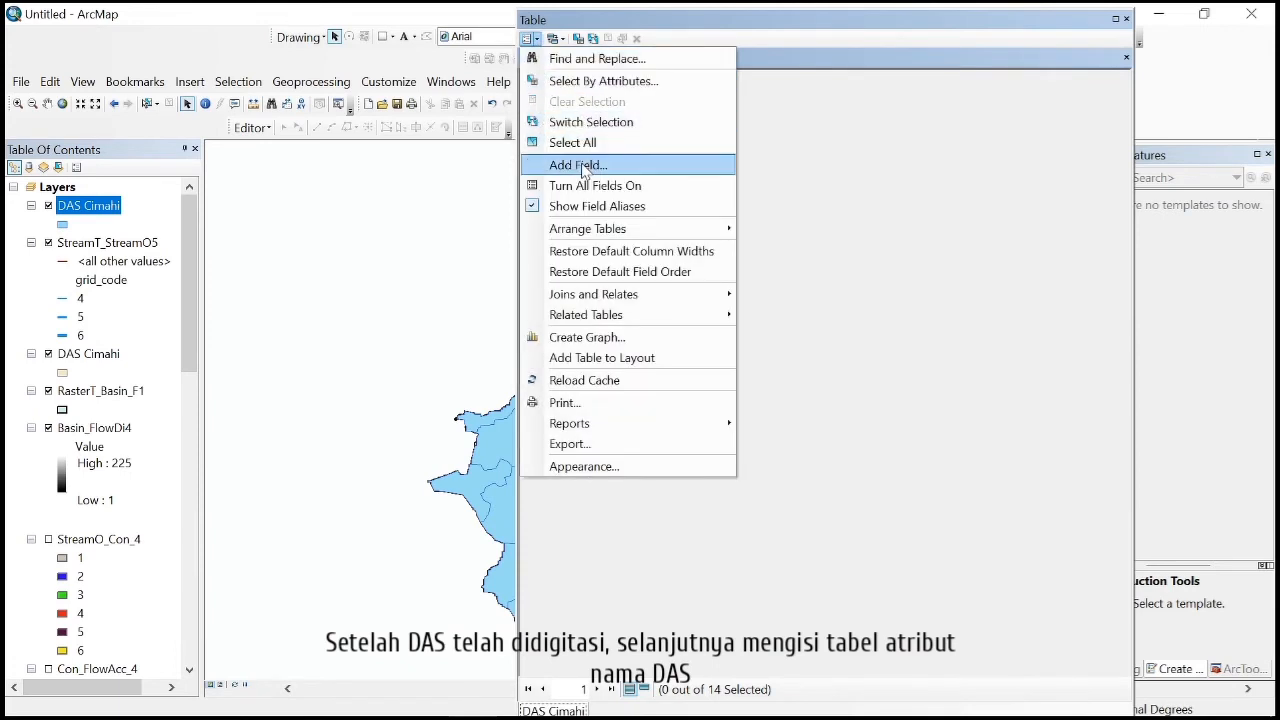
{"action": "left_click", "coordinate": [585, 167]}
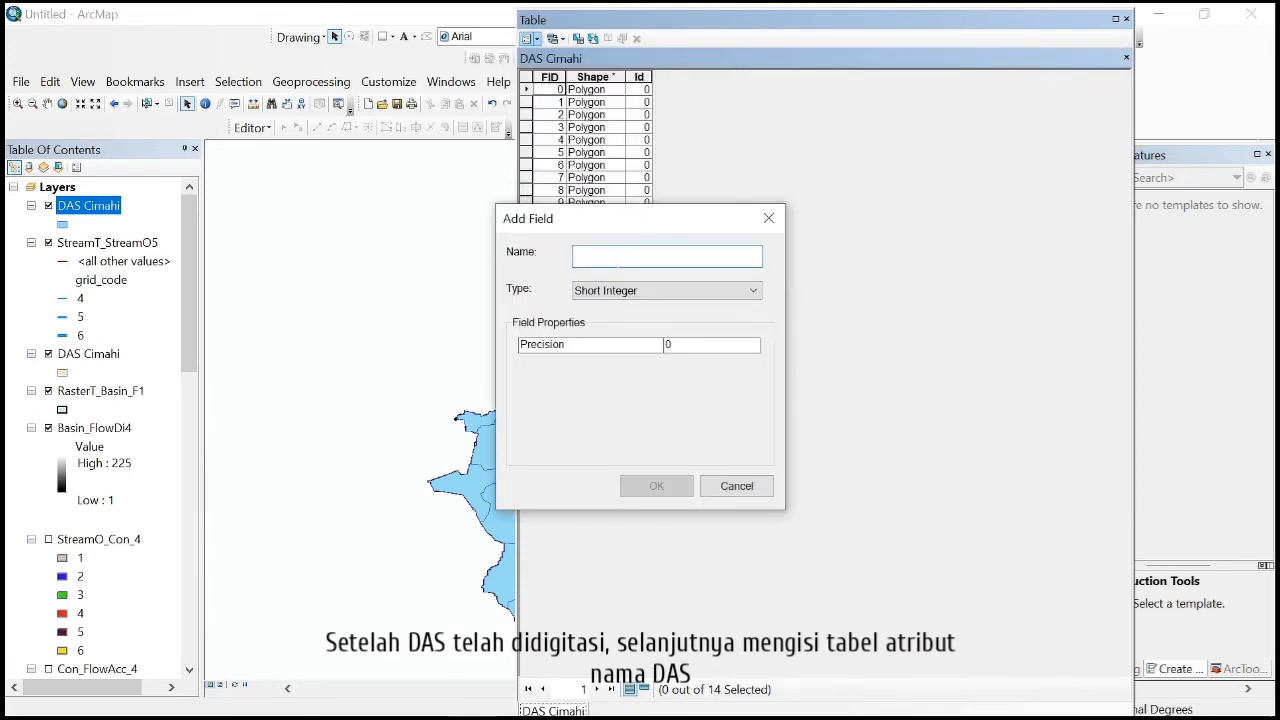
{"action": "type", "text": "nma"}
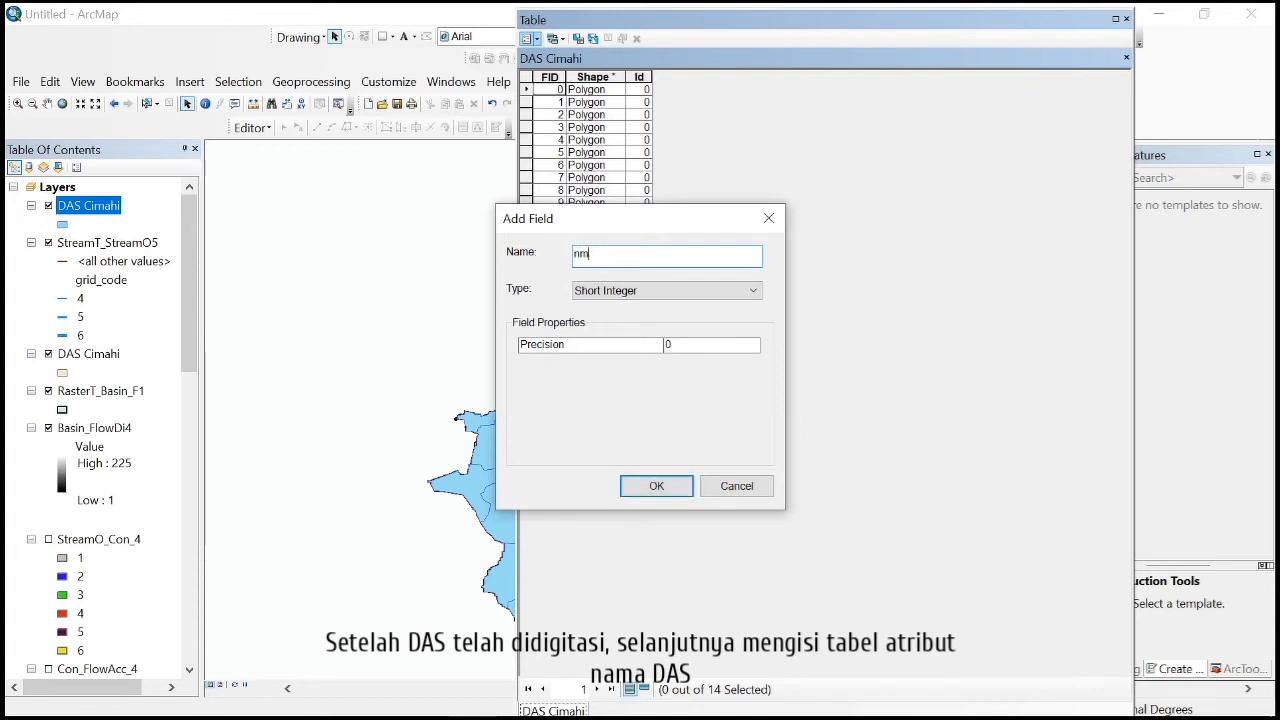
{"action": "key", "text": "BackSpace"}
{"action": "key", "text": "BackSpace"}
{"action": "type", "text": "Nam"}
{"action": "left_click", "coordinate": [688, 291]}
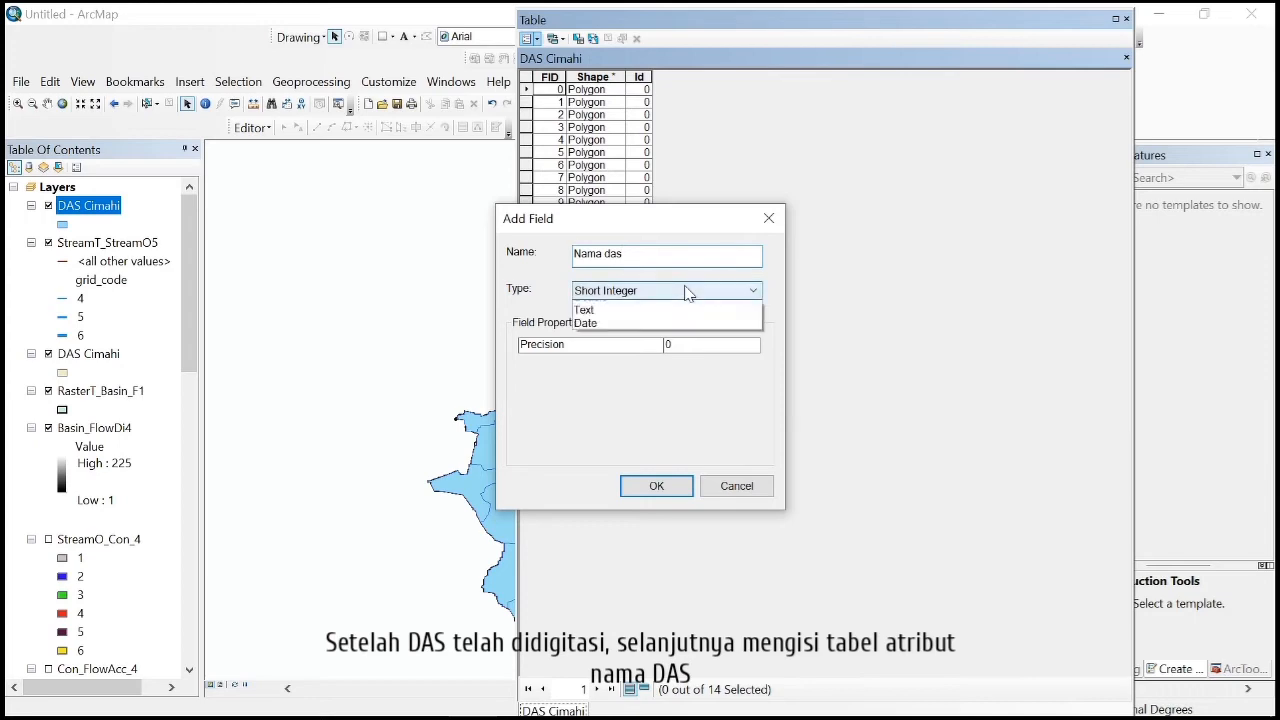
{"action": "left_click", "coordinate": [688, 362]}
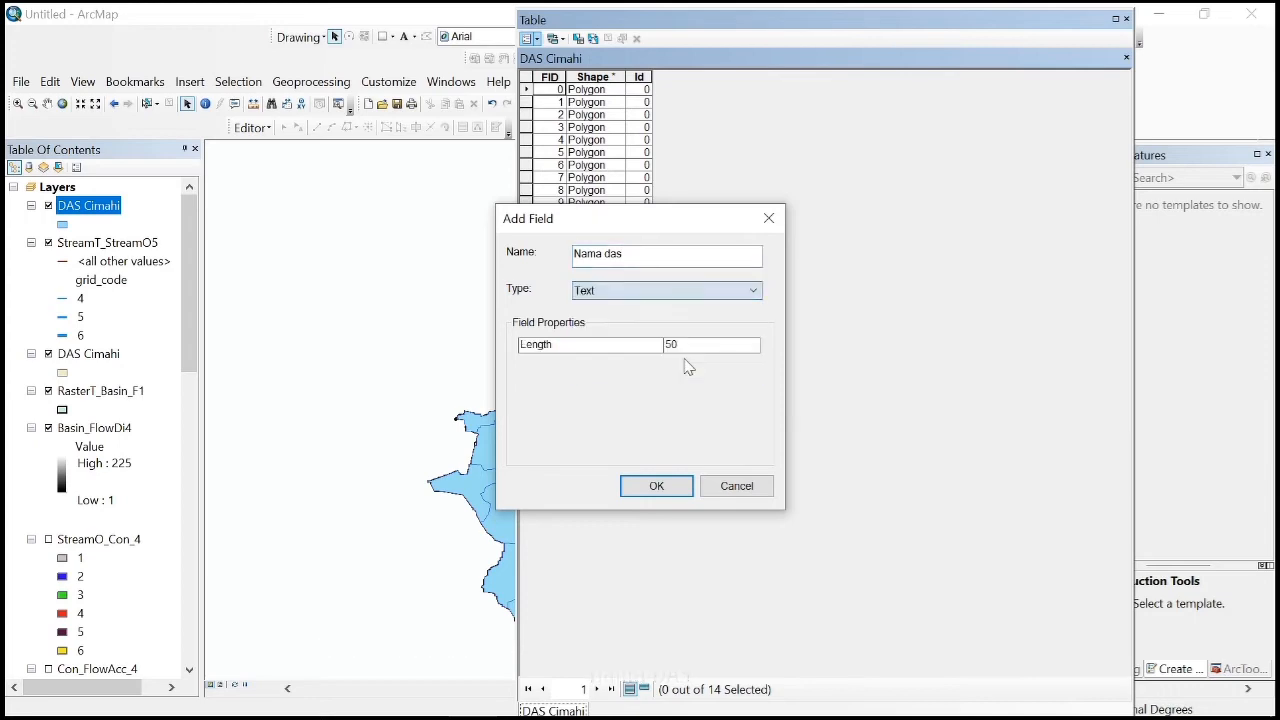
{"action": "left_click", "coordinate": [656, 487]}
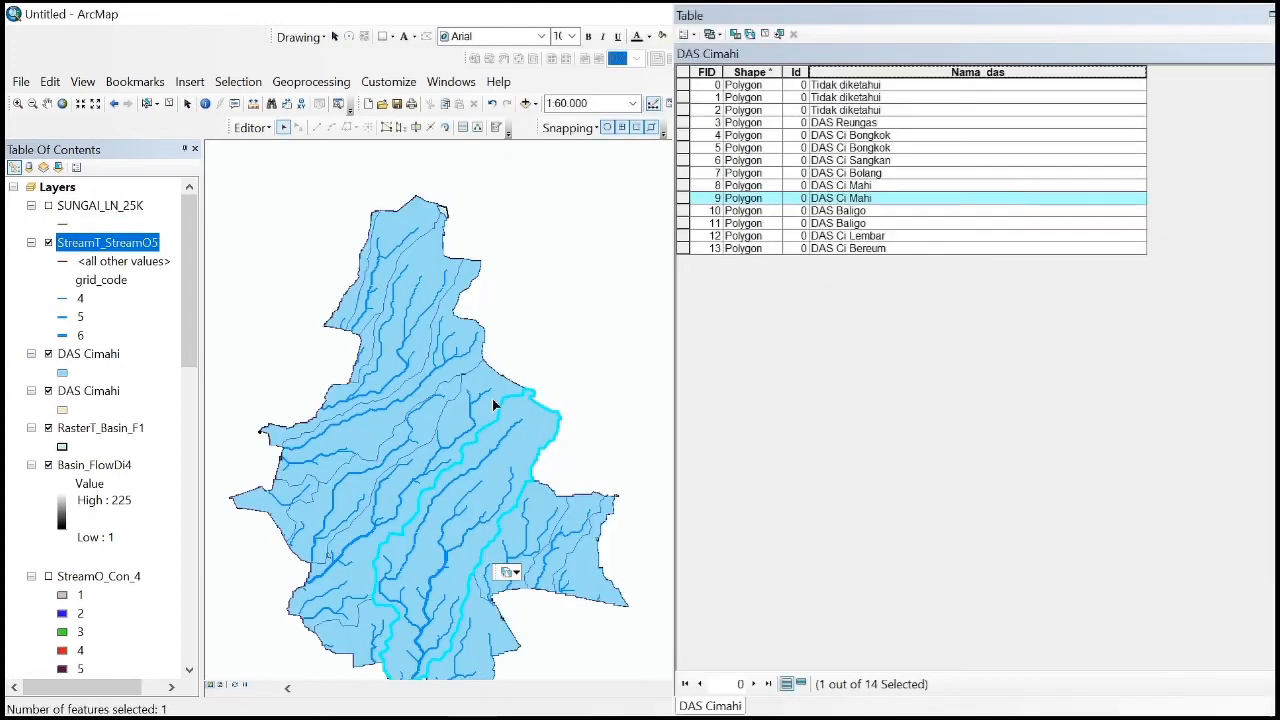
Step: Save the watershed name edits in DAS Cimahi, stop editing and close the attribute table
{"action": "scroll", "coordinate": [486, 367], "scroll_direction": "up", "scroll_amount": 1}
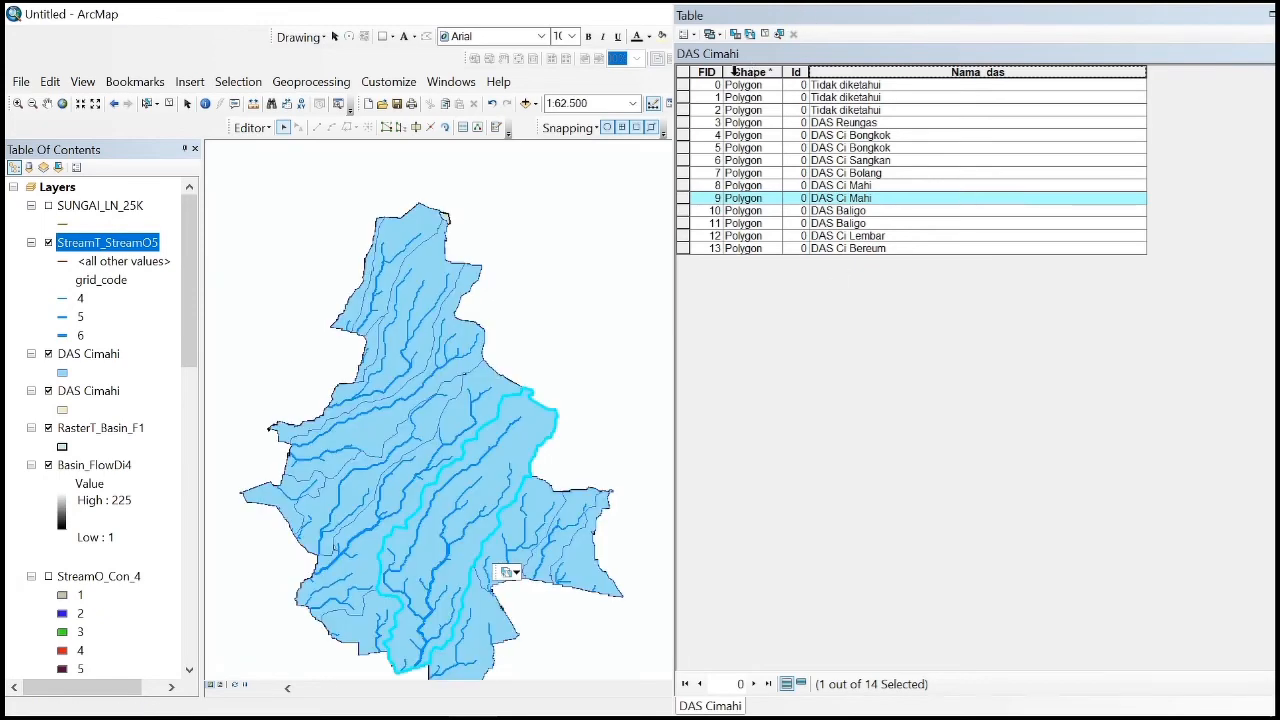
{"action": "left_click", "coordinate": [685, 34]}
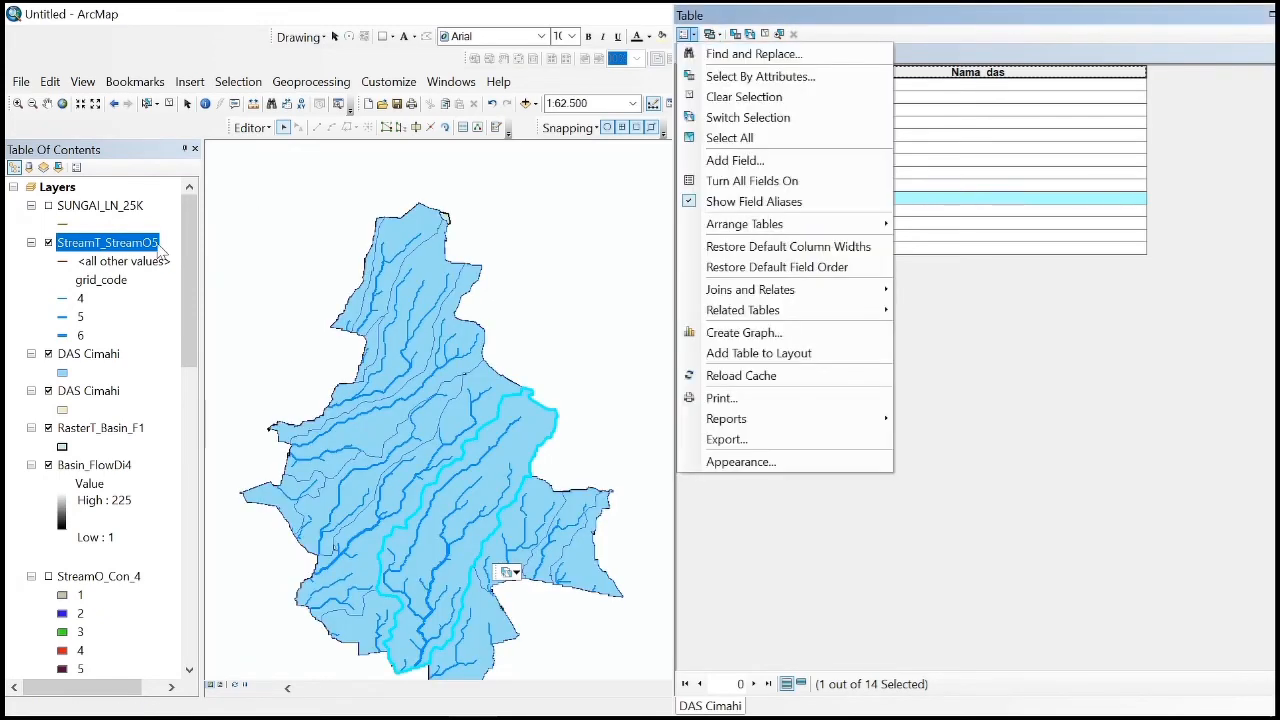
{"action": "left_click", "coordinate": [262, 128]}
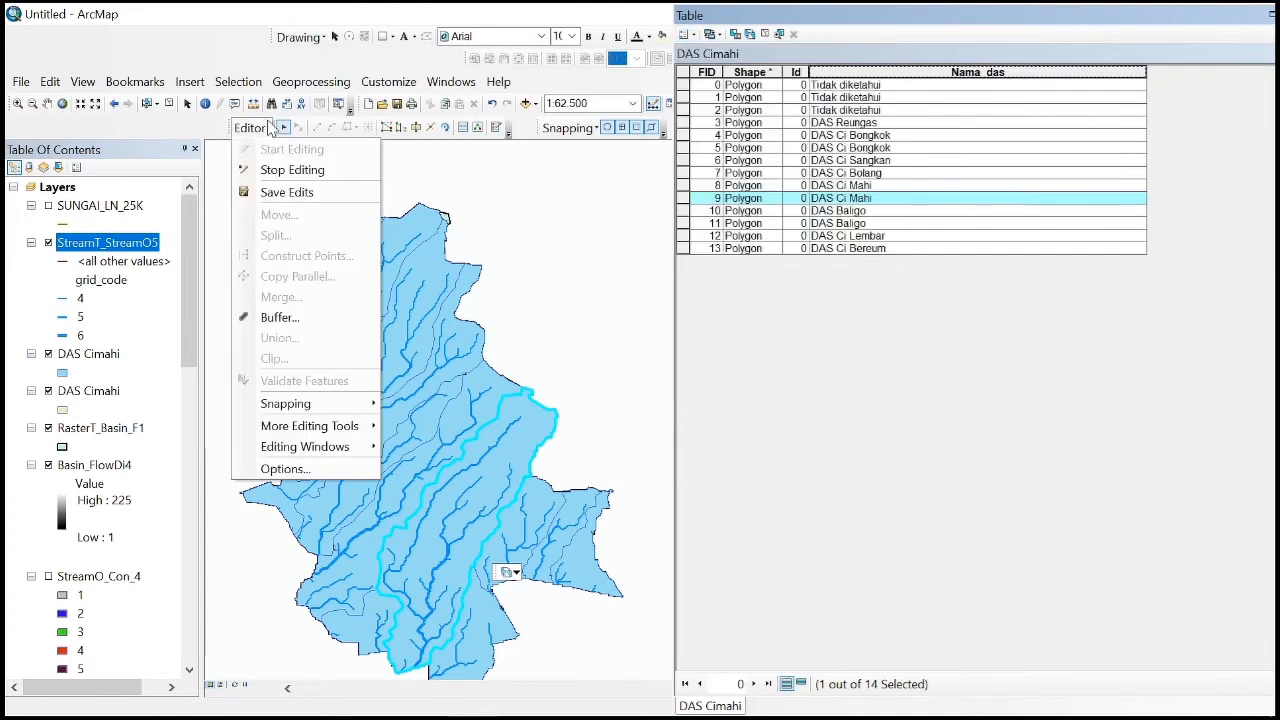
{"action": "left_click", "coordinate": [280, 189]}
{"action": "left_click", "coordinate": [253, 128]}
{"action": "left_click", "coordinate": [285, 171]}
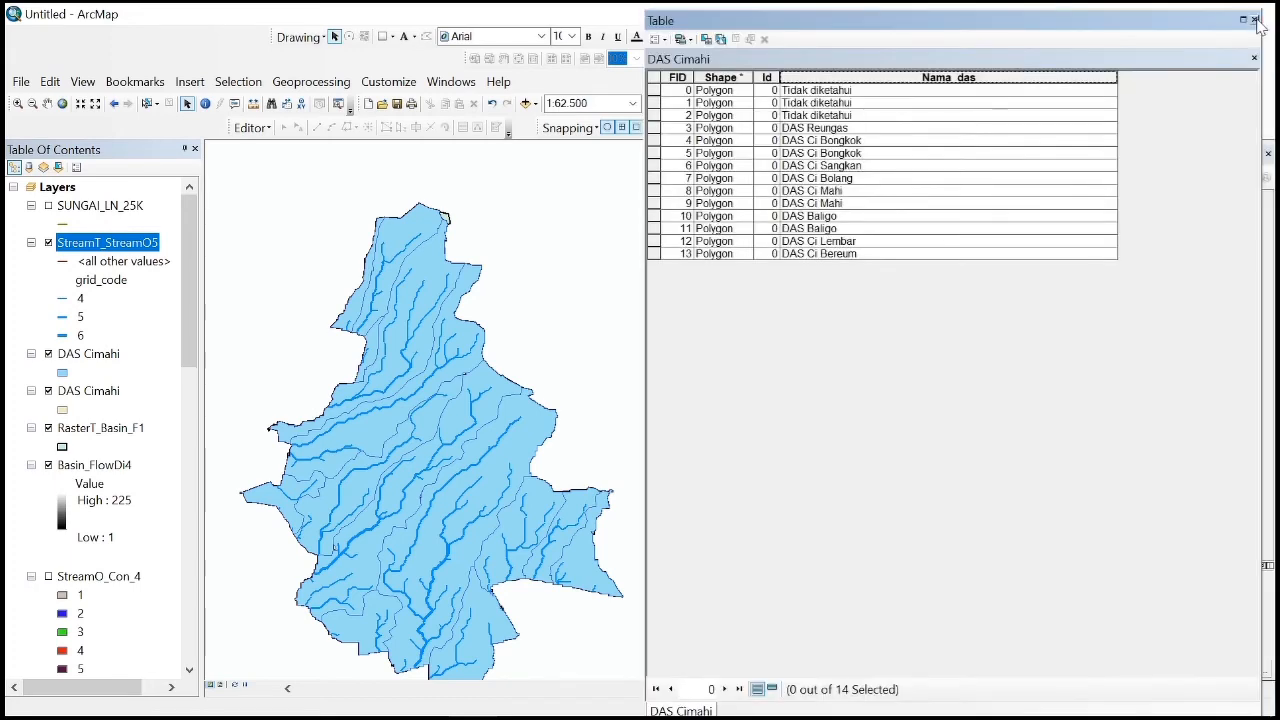
{"action": "left_click", "coordinate": [1262, 28]}
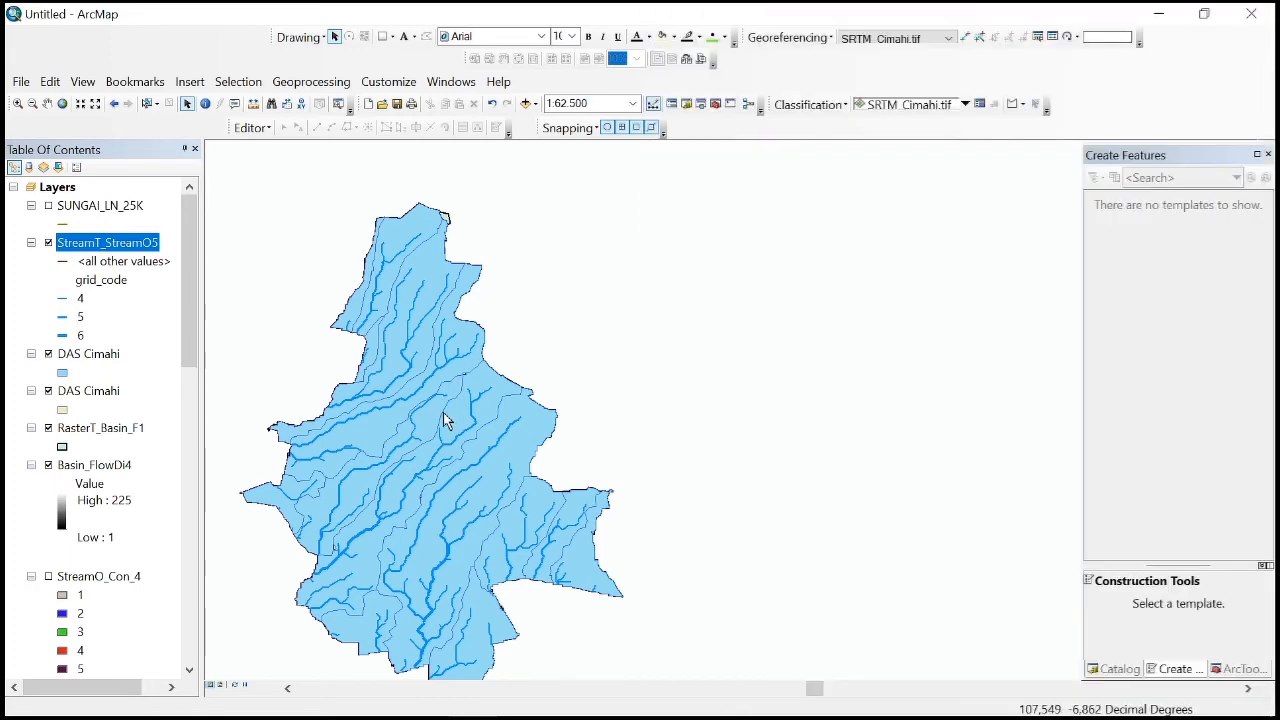
Step: Remove the SUNGAI_LN_25K layer from the map
{"action": "scroll", "coordinate": [535, 397], "scroll_direction": "up", "scroll_amount": 1}
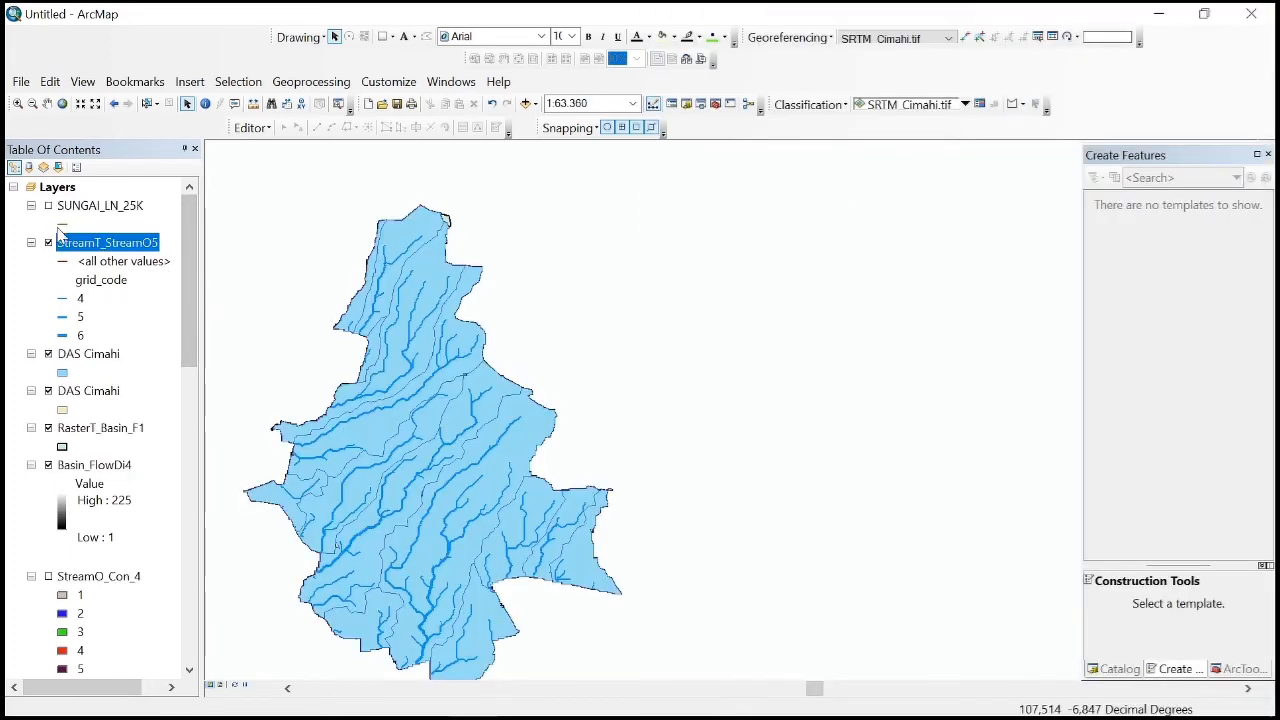
{"action": "right_click", "coordinate": [86, 210]}
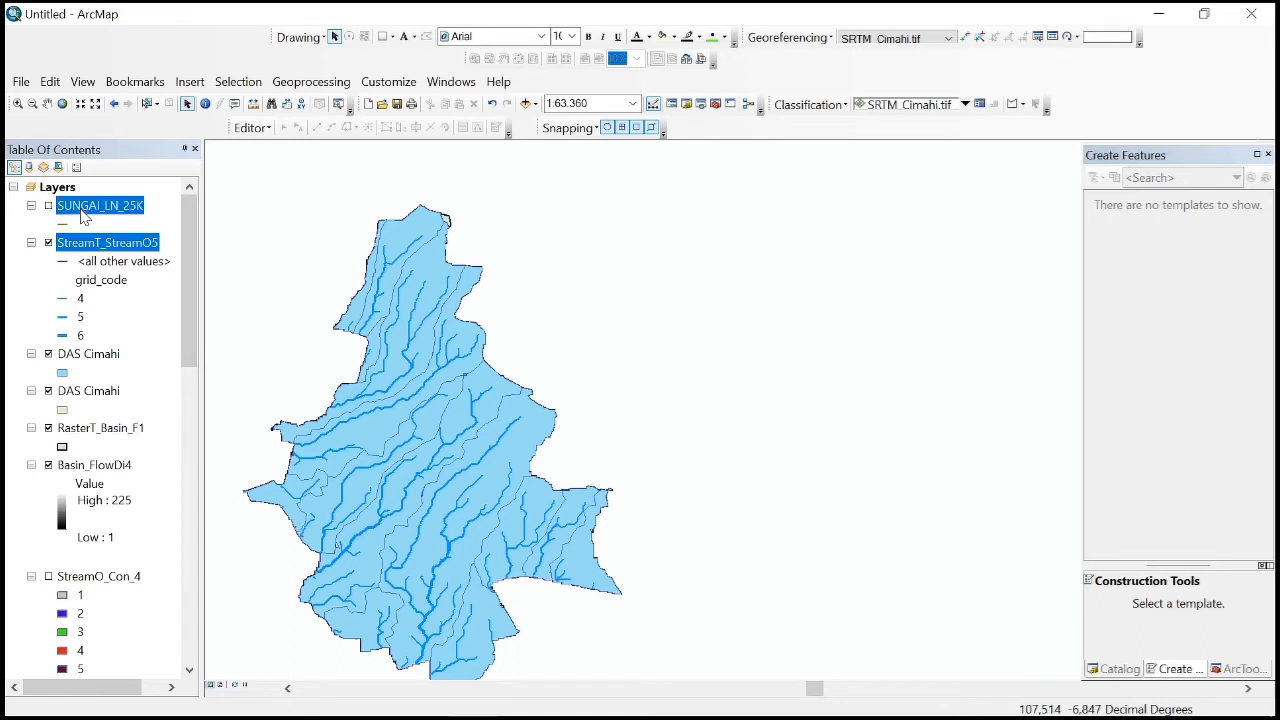
{"action": "left_click", "coordinate": [136, 243]}
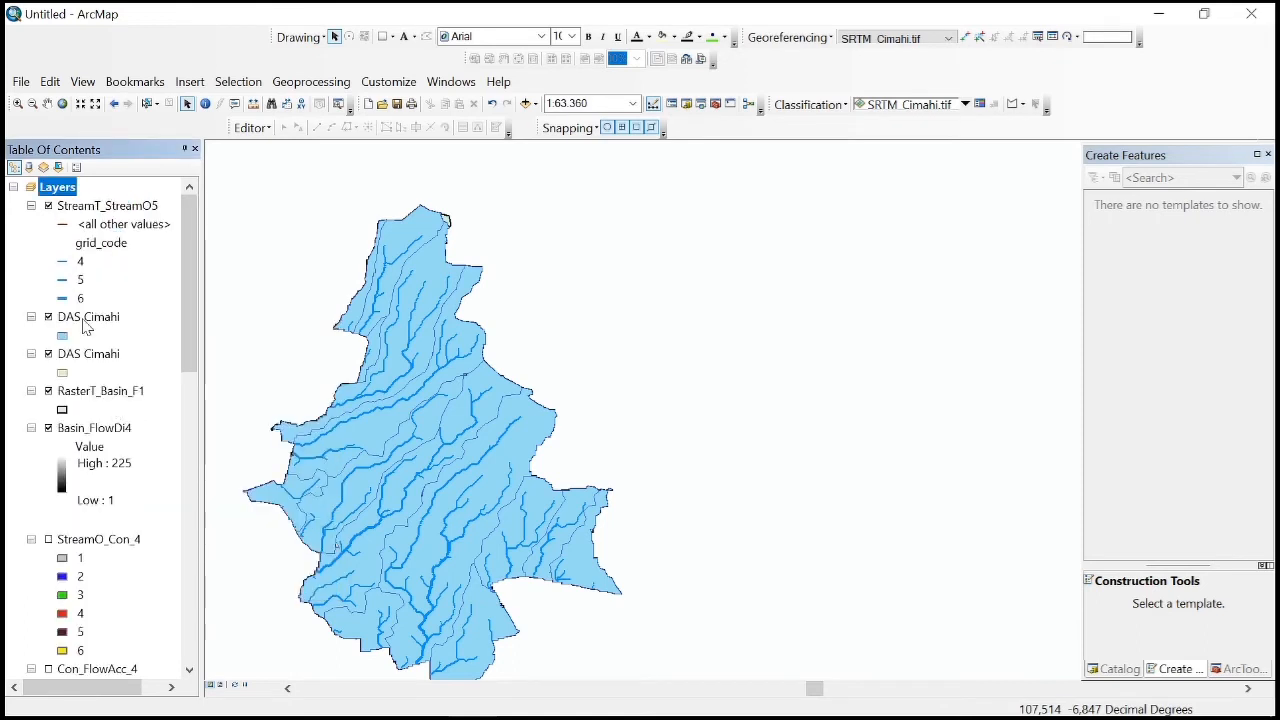
Step: Review the Nama_das entries in the blue DAS Cimahi layer's attribute table
{"action": "right_click", "coordinate": [85, 320]}
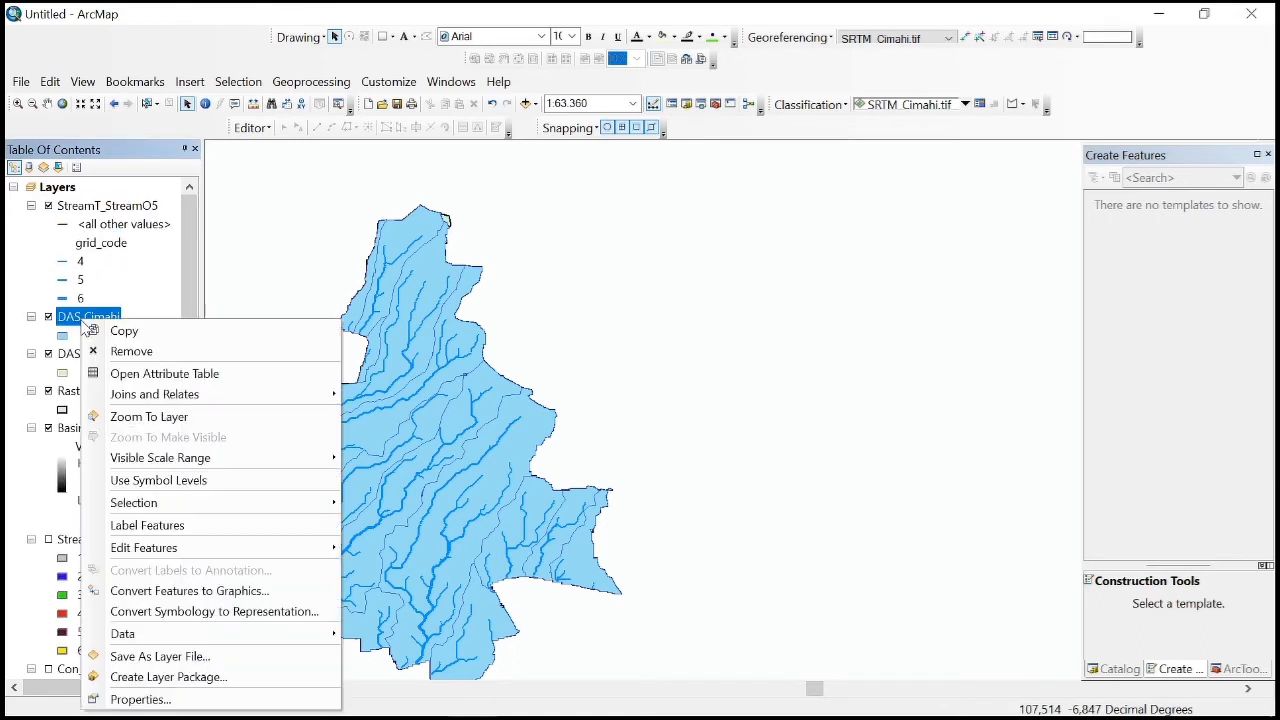
{"action": "left_click", "coordinate": [140, 376]}
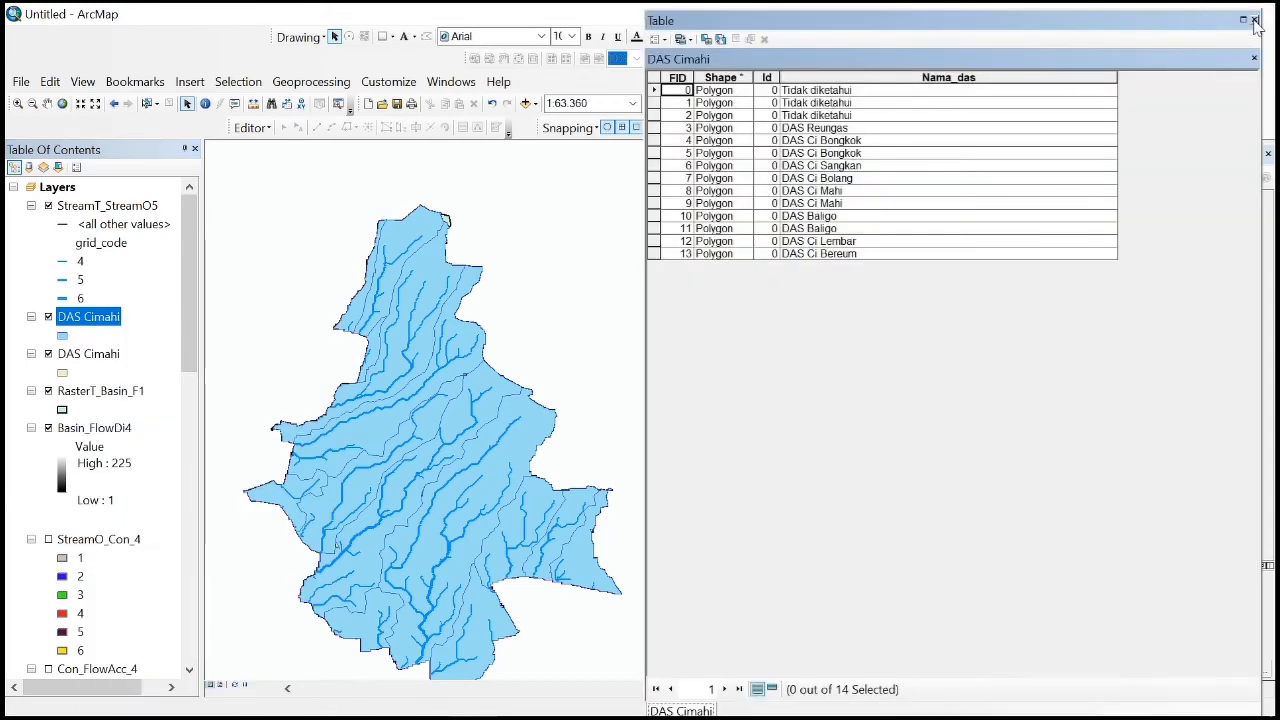
{"action": "left_click", "coordinate": [1252, 16]}
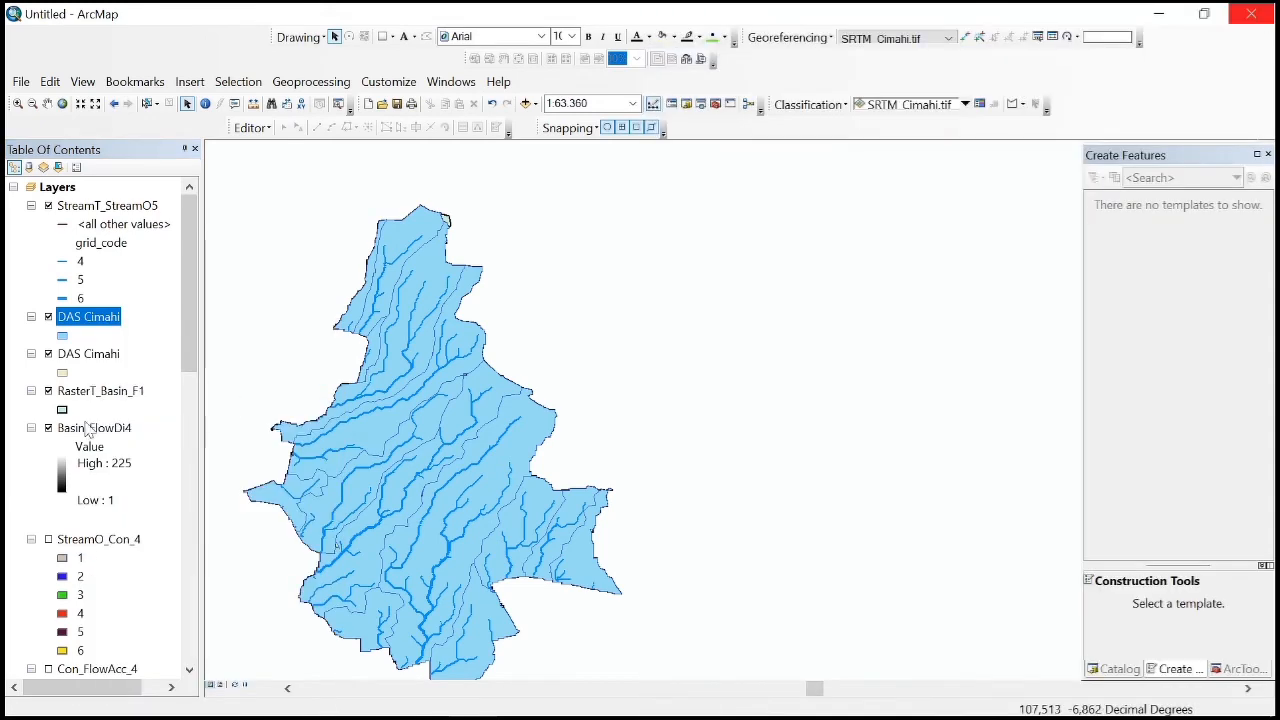
Step: Set the label field of the blue DAS Cimahi layer to Nama_das in its layer properties
{"action": "right_click", "coordinate": [88, 330]}
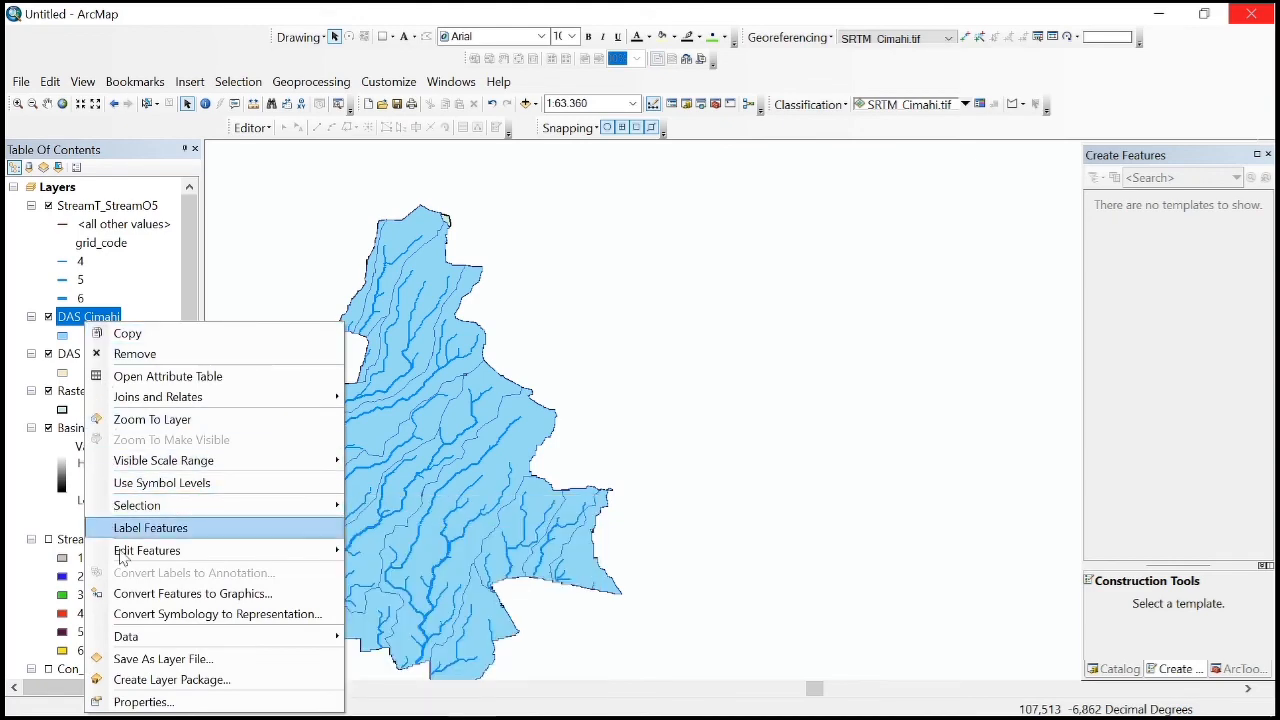
{"action": "left_click", "coordinate": [138, 701]}
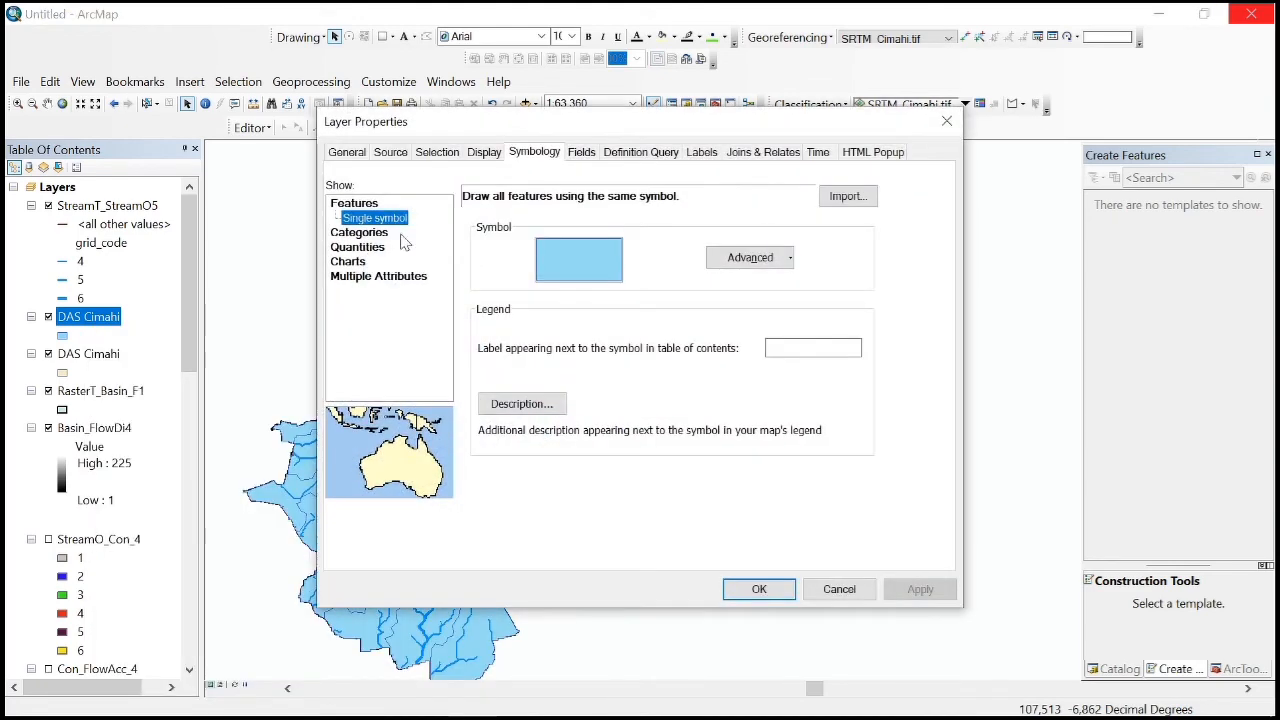
{"action": "left_click", "coordinate": [485, 154]}
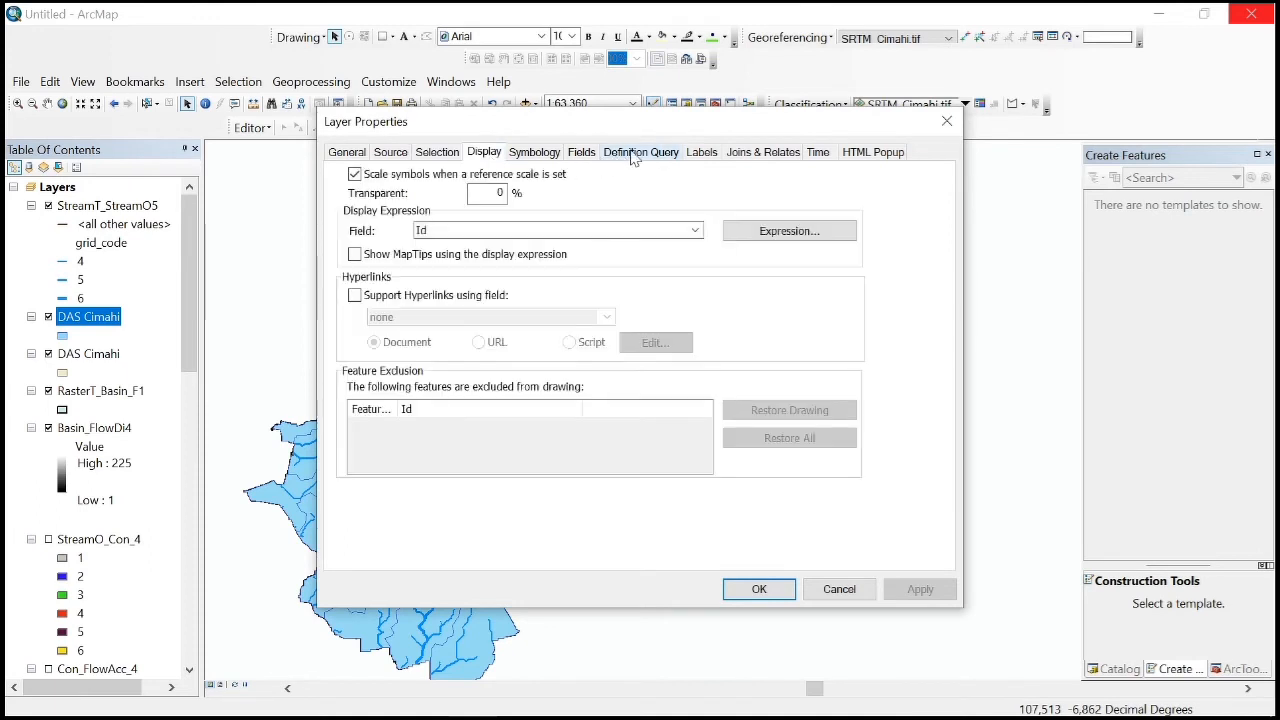
{"action": "left_click", "coordinate": [702, 152]}
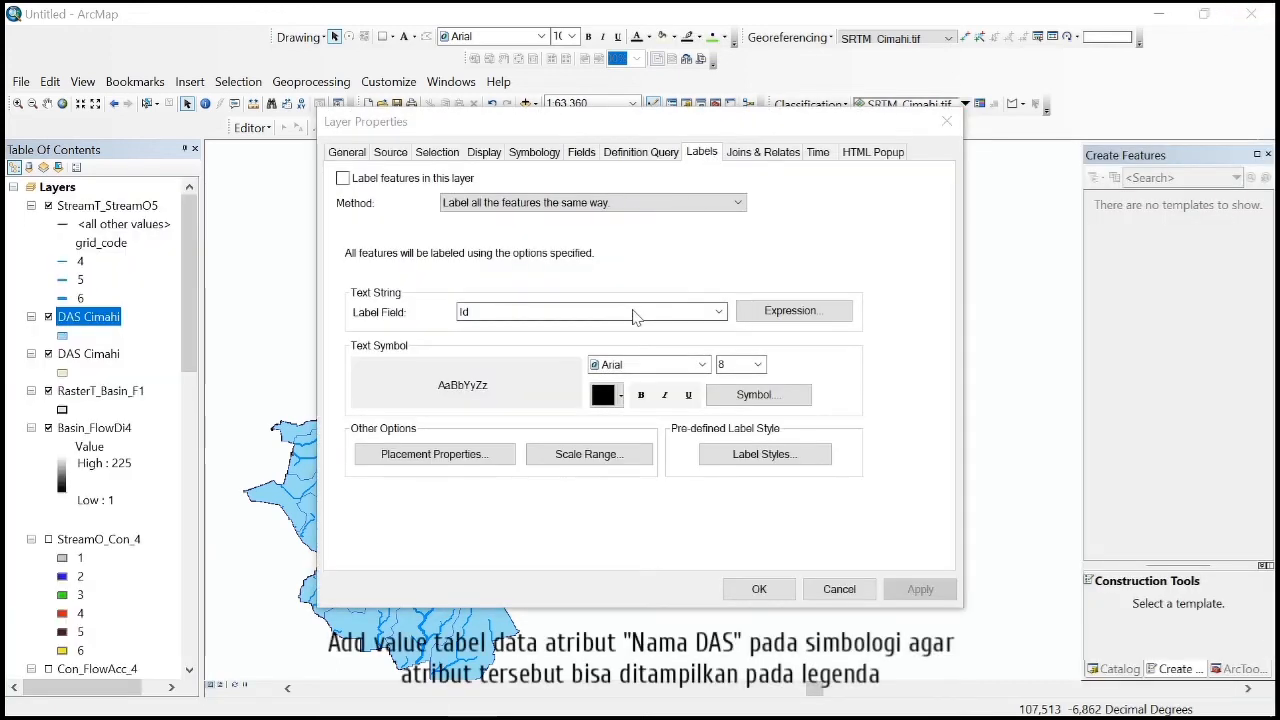
{"action": "left_click", "coordinate": [632, 316]}
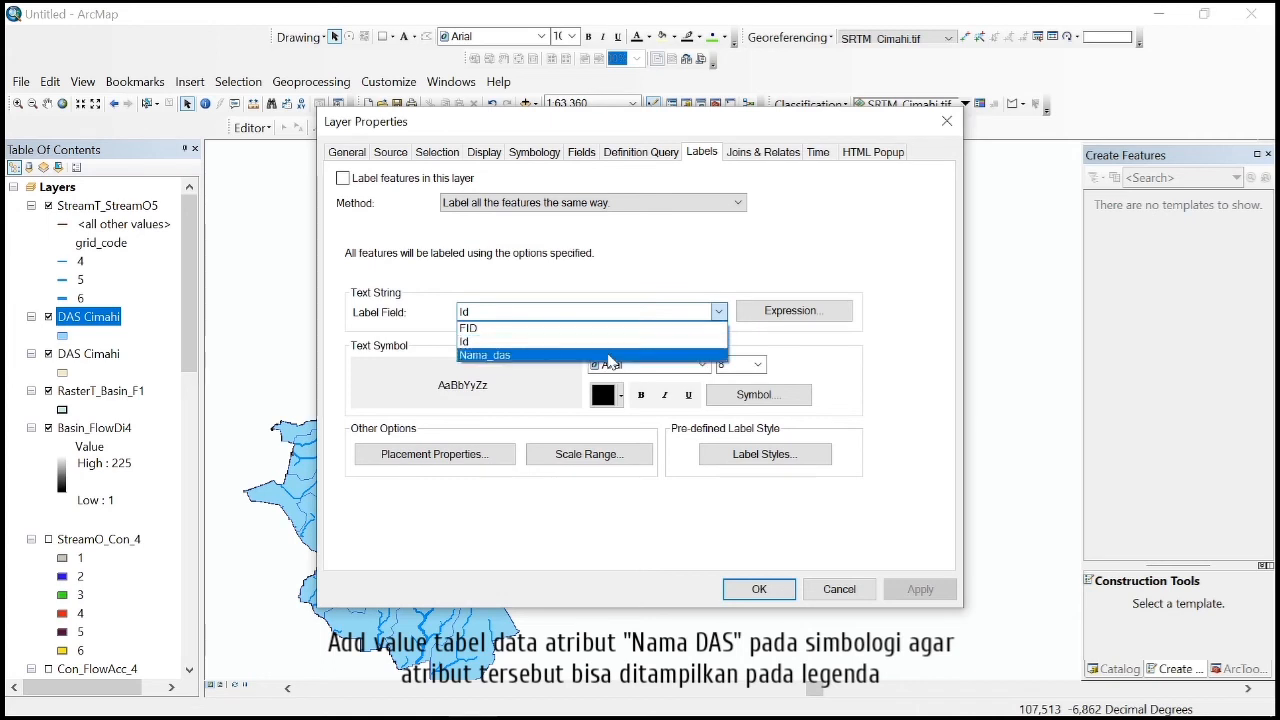
{"action": "left_click", "coordinate": [610, 357]}
{"action": "left_click", "coordinate": [757, 366]}
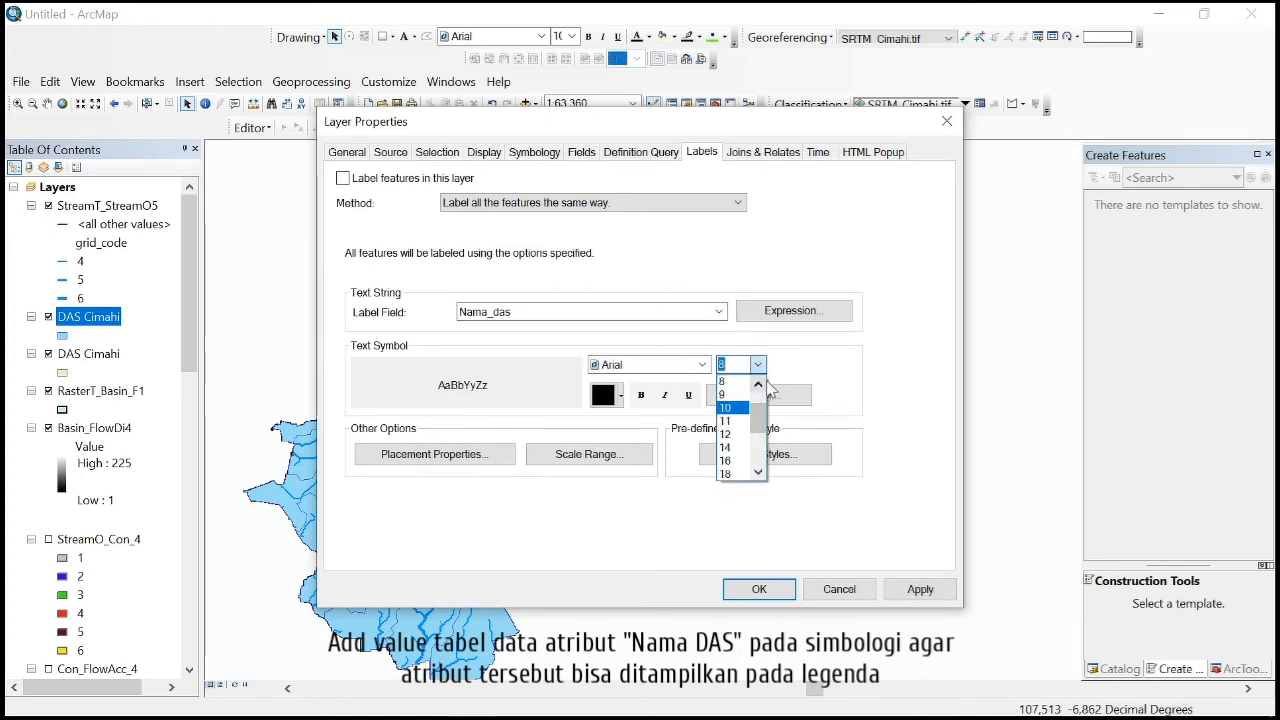
Step: Symbolize DAS Cimahi by unique values of the Nama_das field and add all its values
{"action": "left_click", "coordinate": [536, 154]}
{"action": "left_click", "coordinate": [365, 213]}
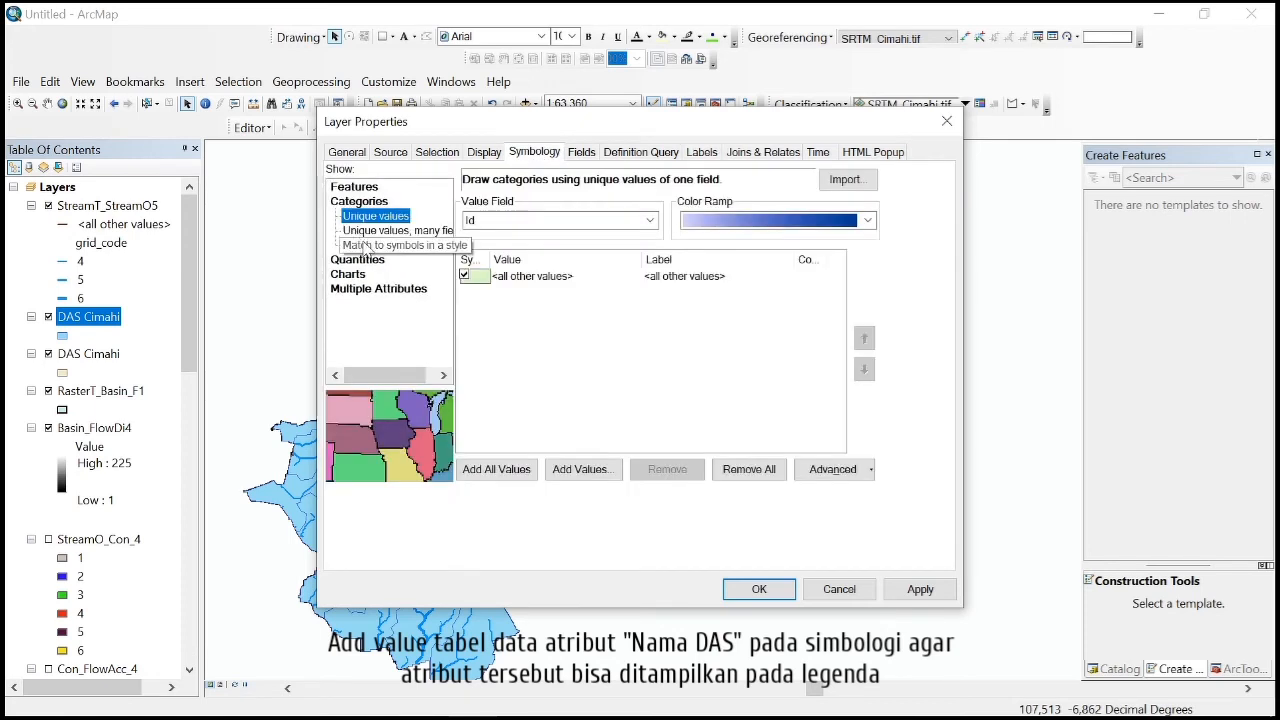
{"action": "left_click", "coordinate": [650, 220]}
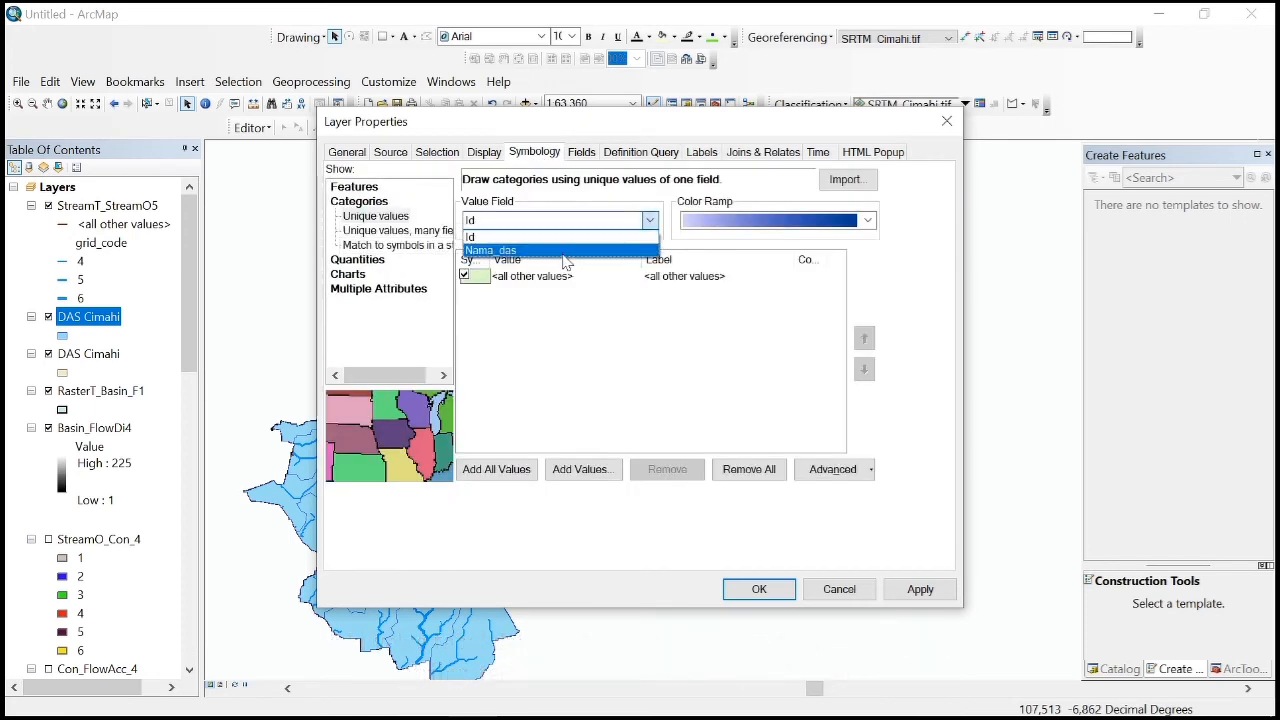
{"action": "left_click", "coordinate": [500, 246]}
{"action": "left_click", "coordinate": [503, 469]}
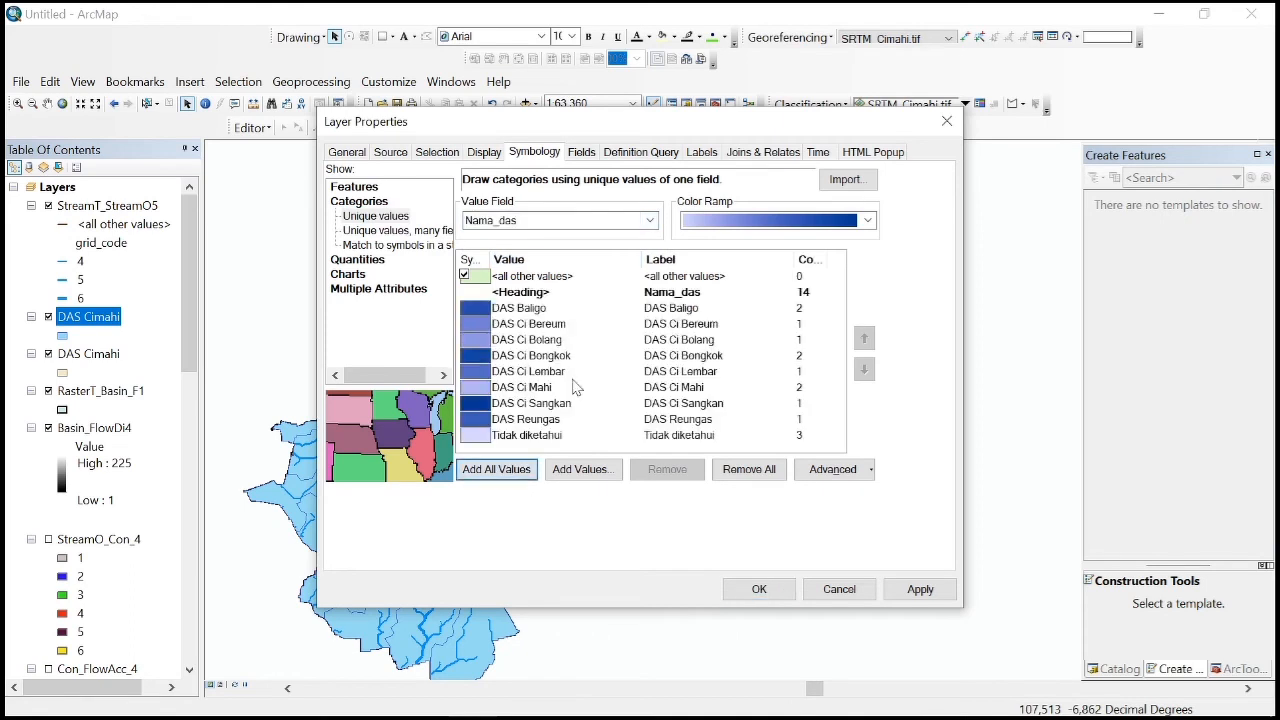
Step: Give the watershed categories the green-yellow-red color ramp and apply the symbology to the map
{"action": "left_click", "coordinate": [853, 218]}
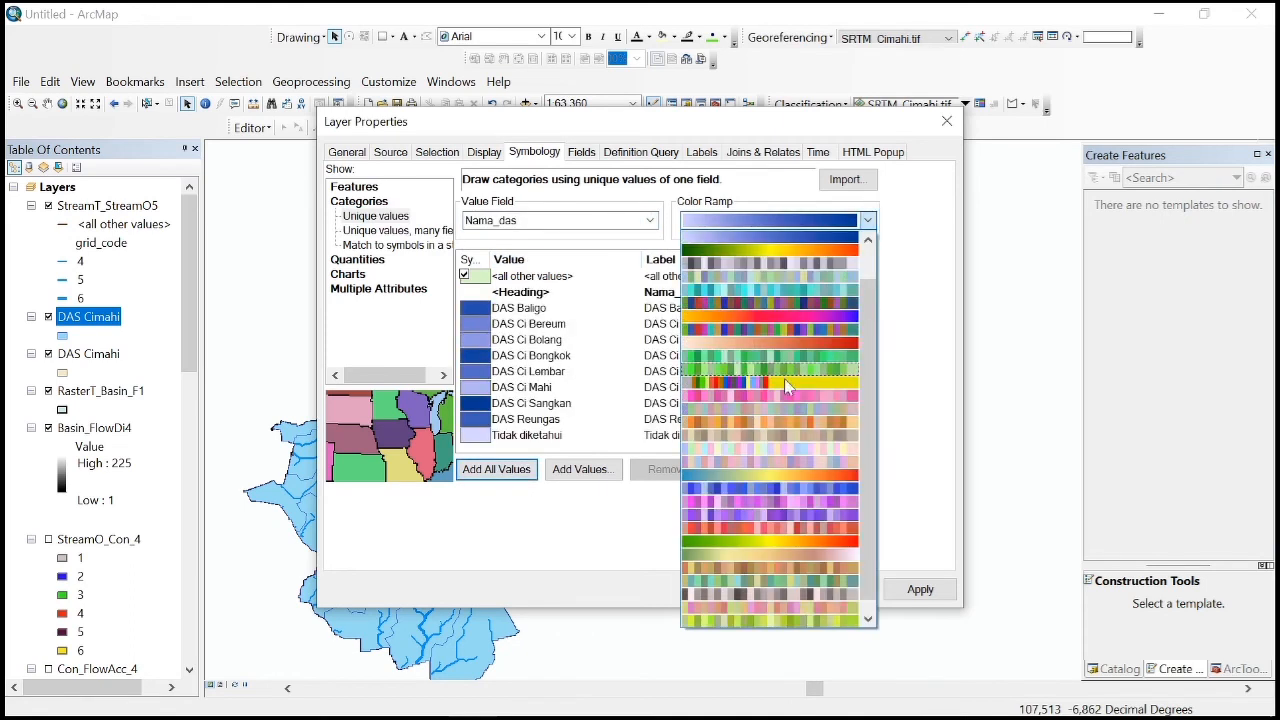
{"action": "scroll", "coordinate": [785, 450], "scroll_direction": "down", "scroll_amount": 2}
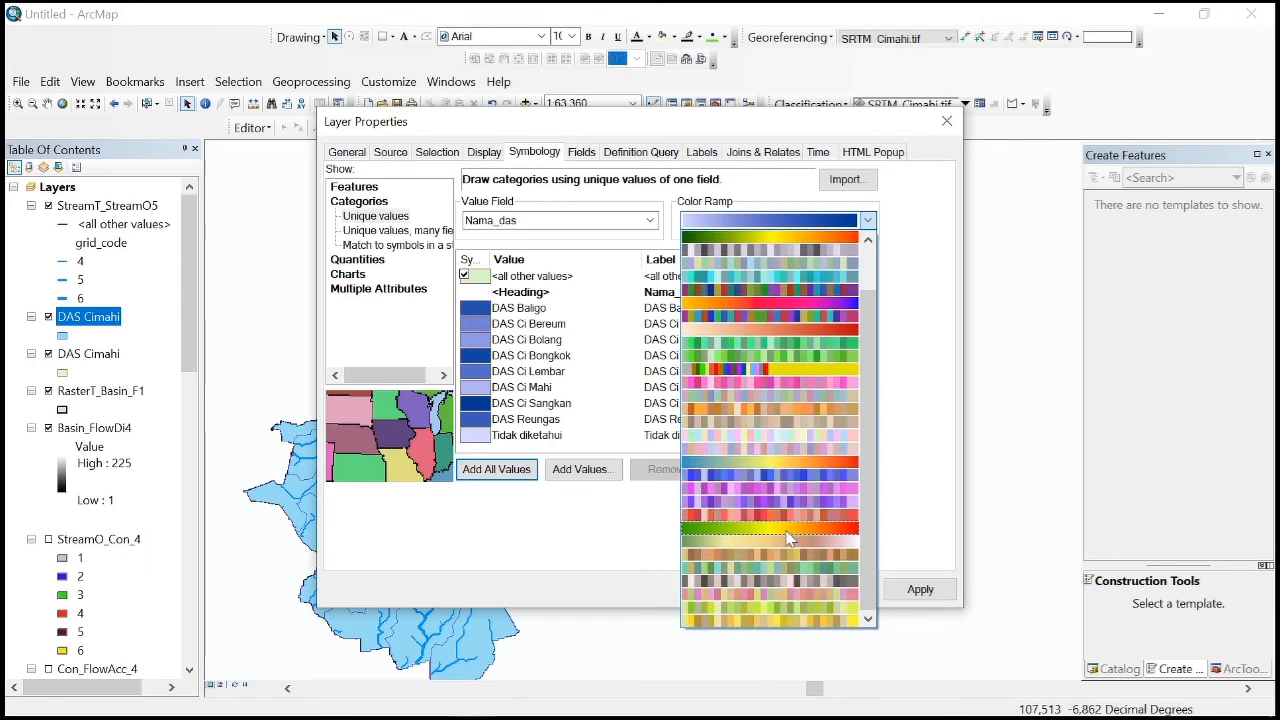
{"action": "left_click", "coordinate": [786, 527]}
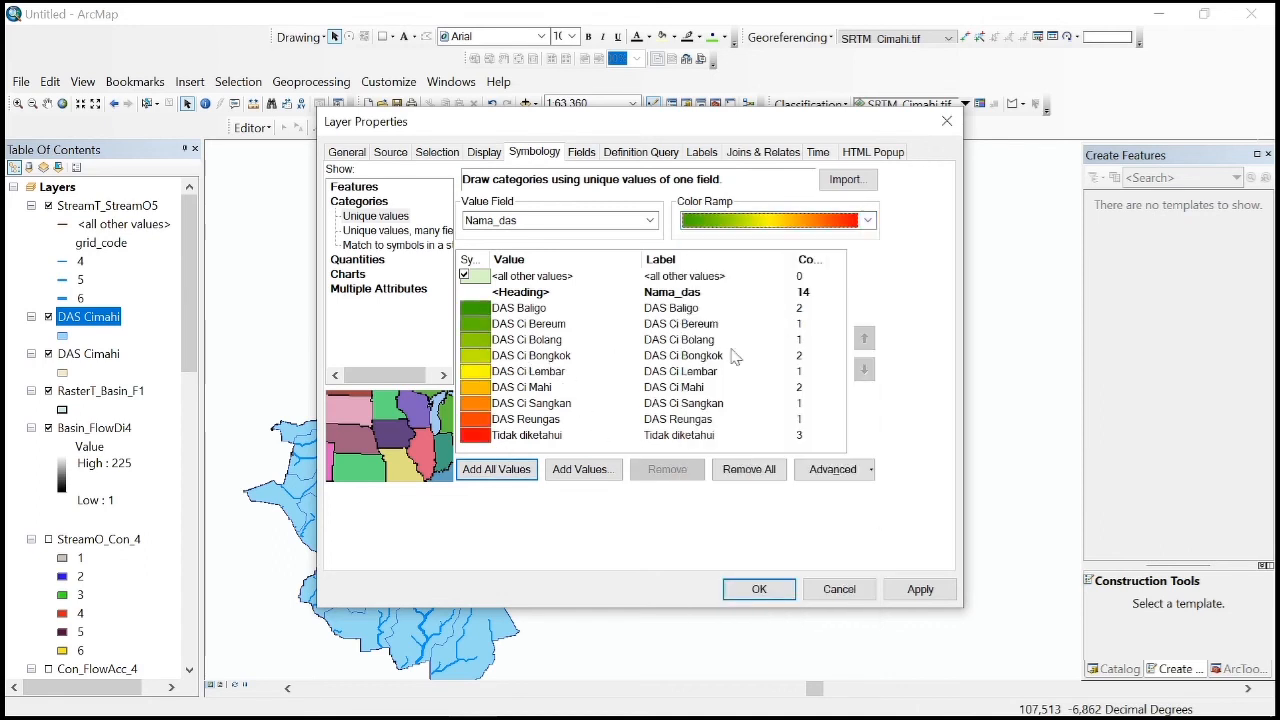
{"action": "left_click", "coordinate": [759, 589]}
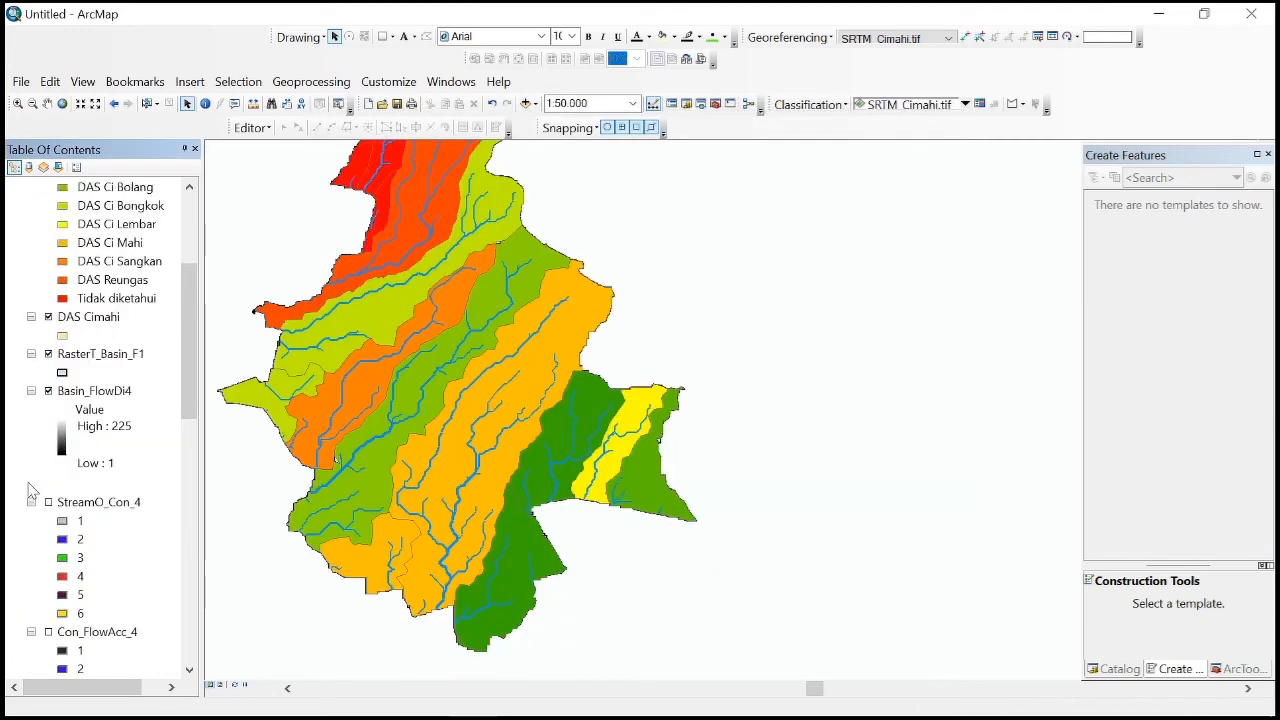
{"action": "scroll", "coordinate": [30, 490], "scroll_direction": "up", "scroll_amount": 4}
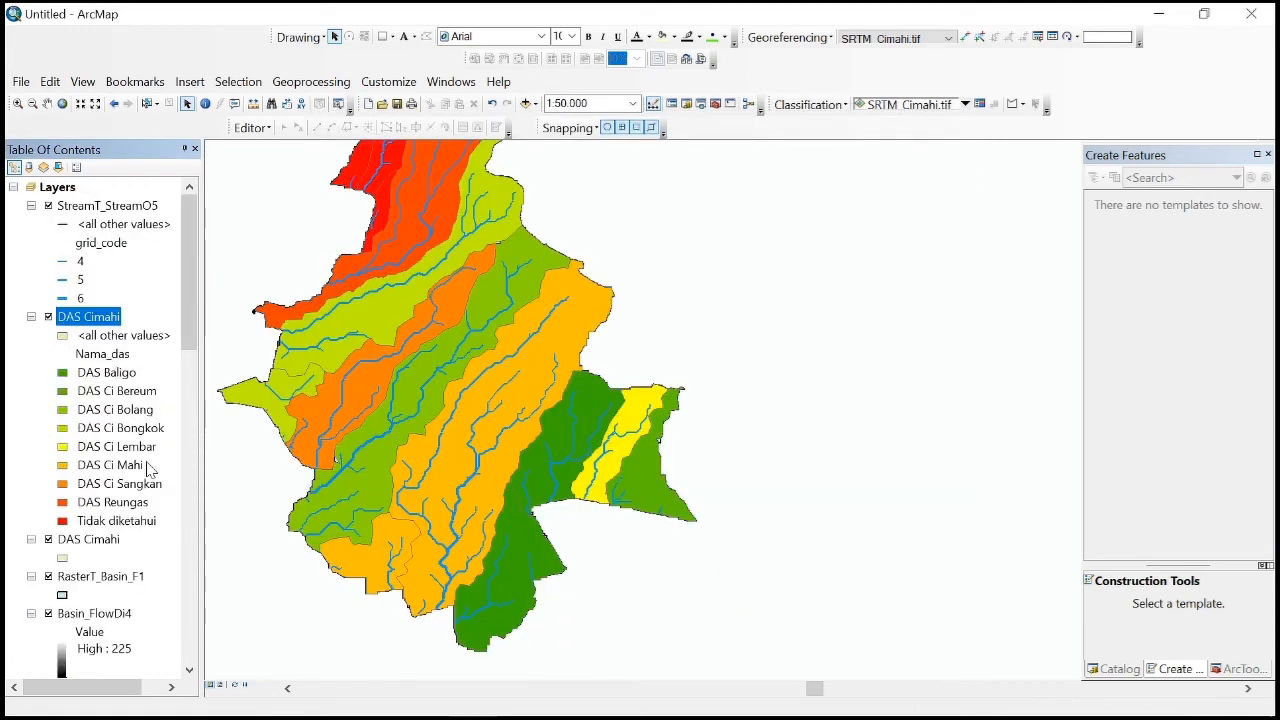
{"action": "scroll", "coordinate": [425, 465], "scroll_direction": "up", "scroll_amount": 1}
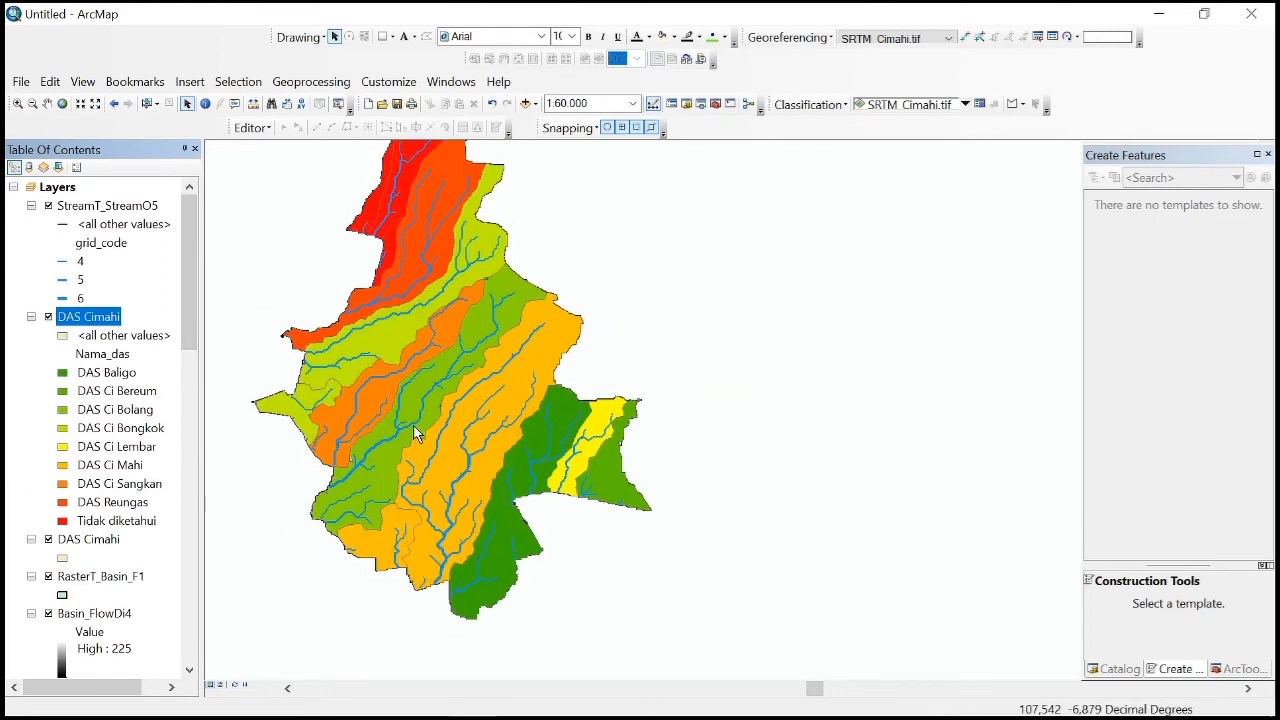
Step: Run the Spatial Analyst Hillshade tool on Clip_SRTM_Cimahi.tif with azimuth 315, altitude 45 and Z factor 1
{"action": "left_click", "coordinate": [1215, 669]}
{"action": "scroll", "coordinate": [1155, 505], "scroll_direction": "down", "scroll_amount": 13}
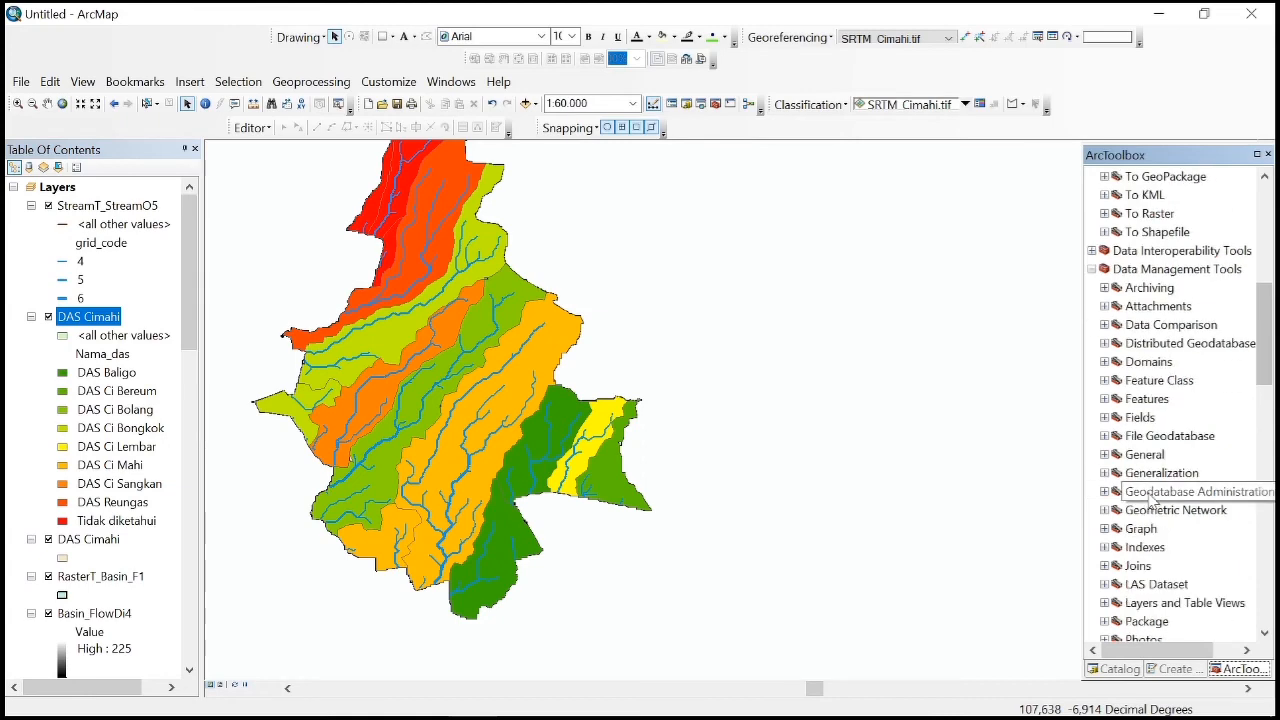
{"action": "scroll", "coordinate": [1152, 500], "scroll_direction": "down", "scroll_amount": 3}
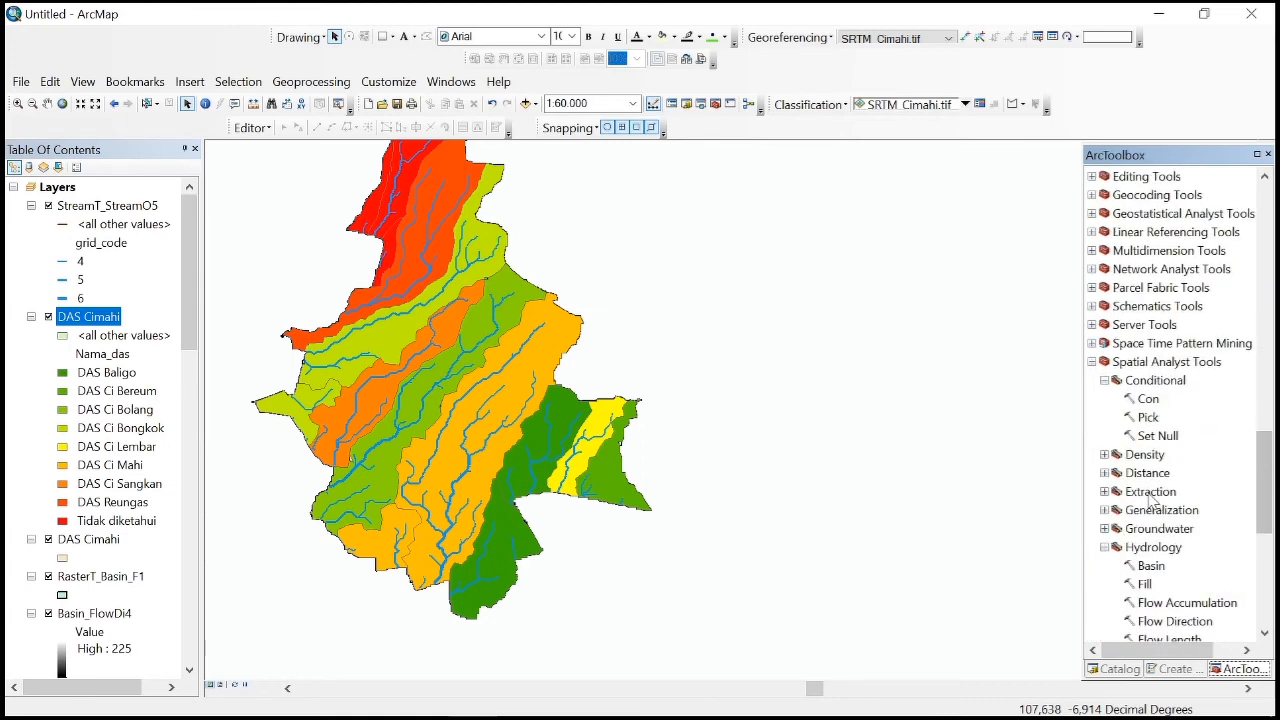
{"action": "scroll", "coordinate": [1143, 480], "scroll_direction": "down", "scroll_amount": 7}
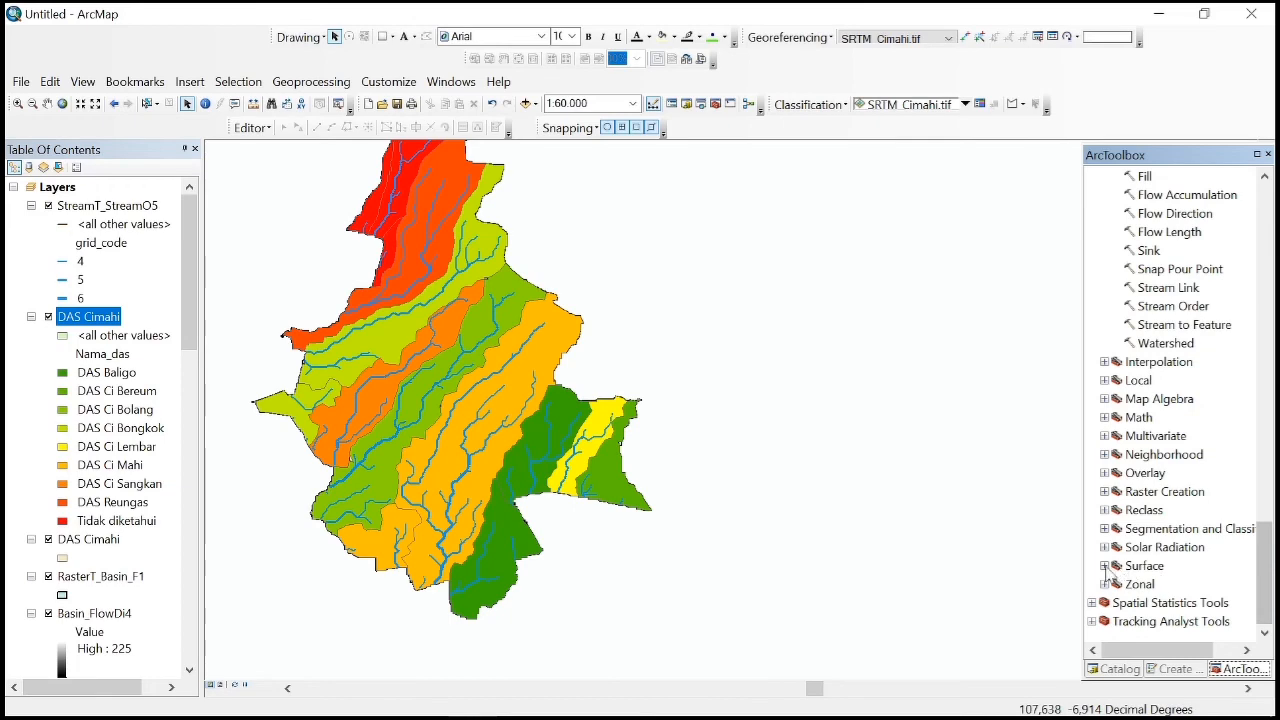
{"action": "left_click", "coordinate": [1104, 566]}
{"action": "double_click", "coordinate": [1160, 472]}
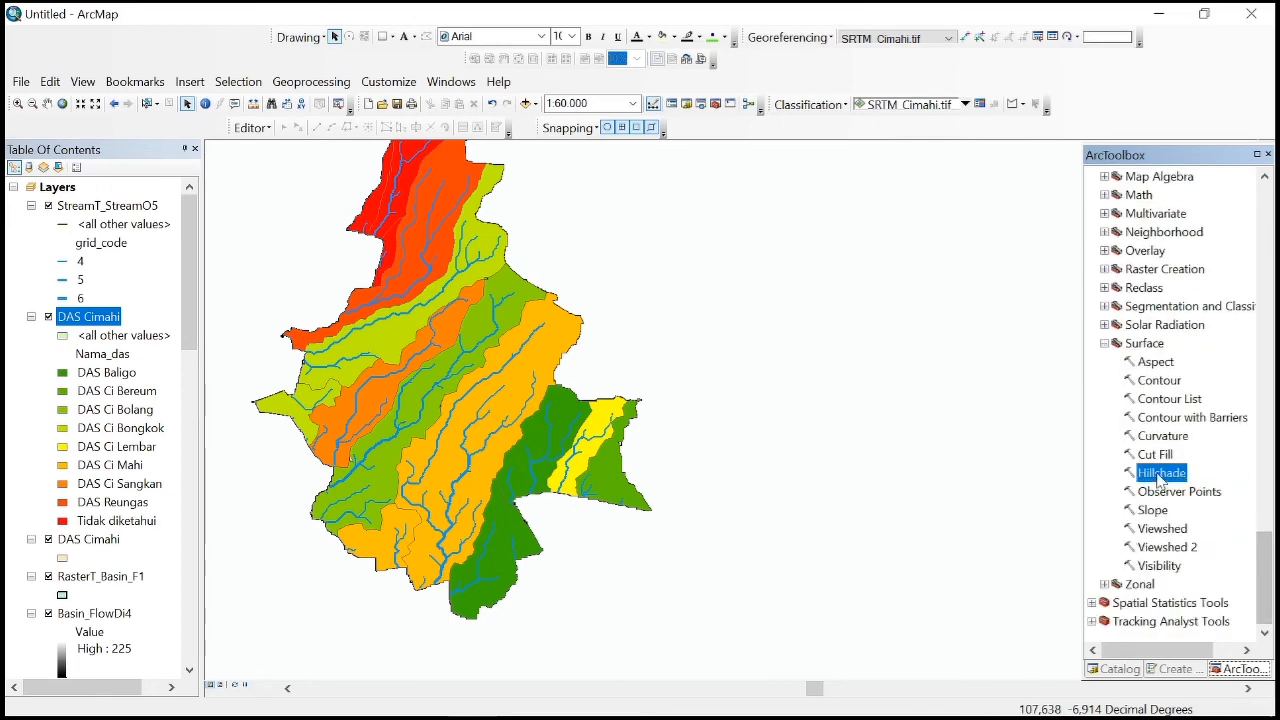
{"action": "scroll", "coordinate": [103, 539], "scroll_direction": "down", "scroll_amount": 4}
{"action": "scroll", "coordinate": [103, 539], "scroll_direction": "down", "scroll_amount": 10}
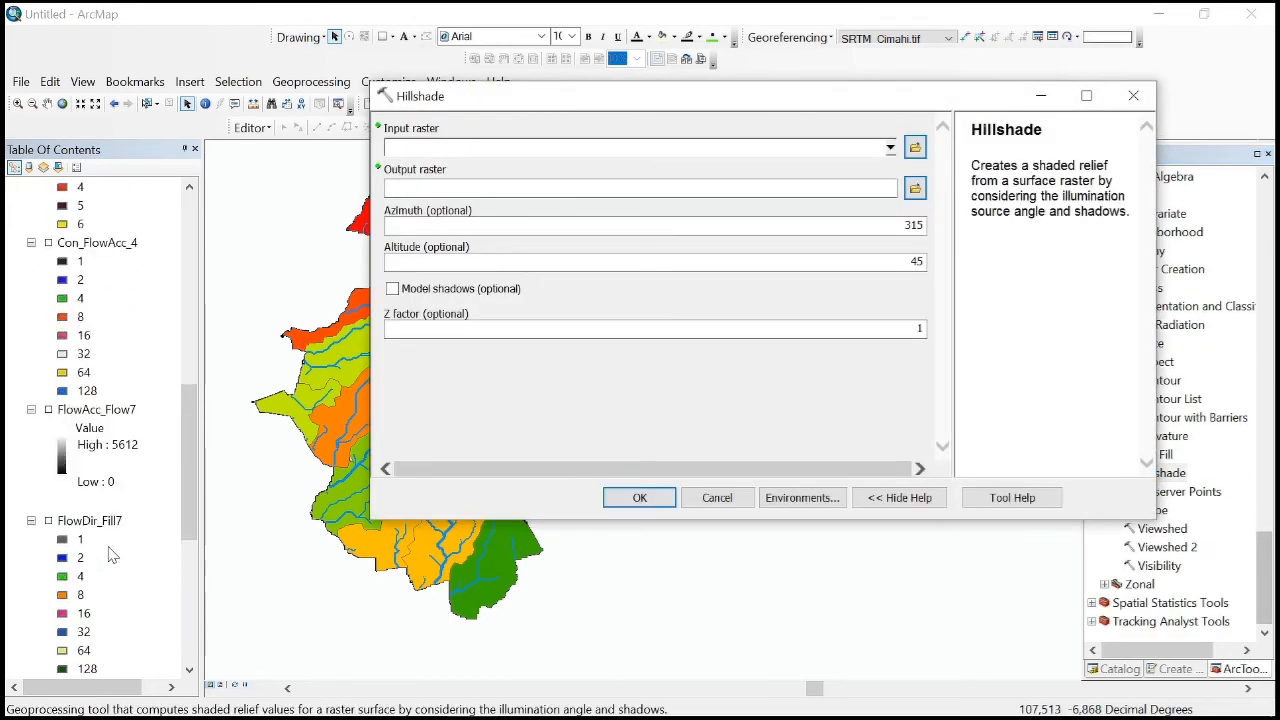
{"action": "left_click_drag", "start_coordinate": [70, 415], "coordinate": [480, 152]}
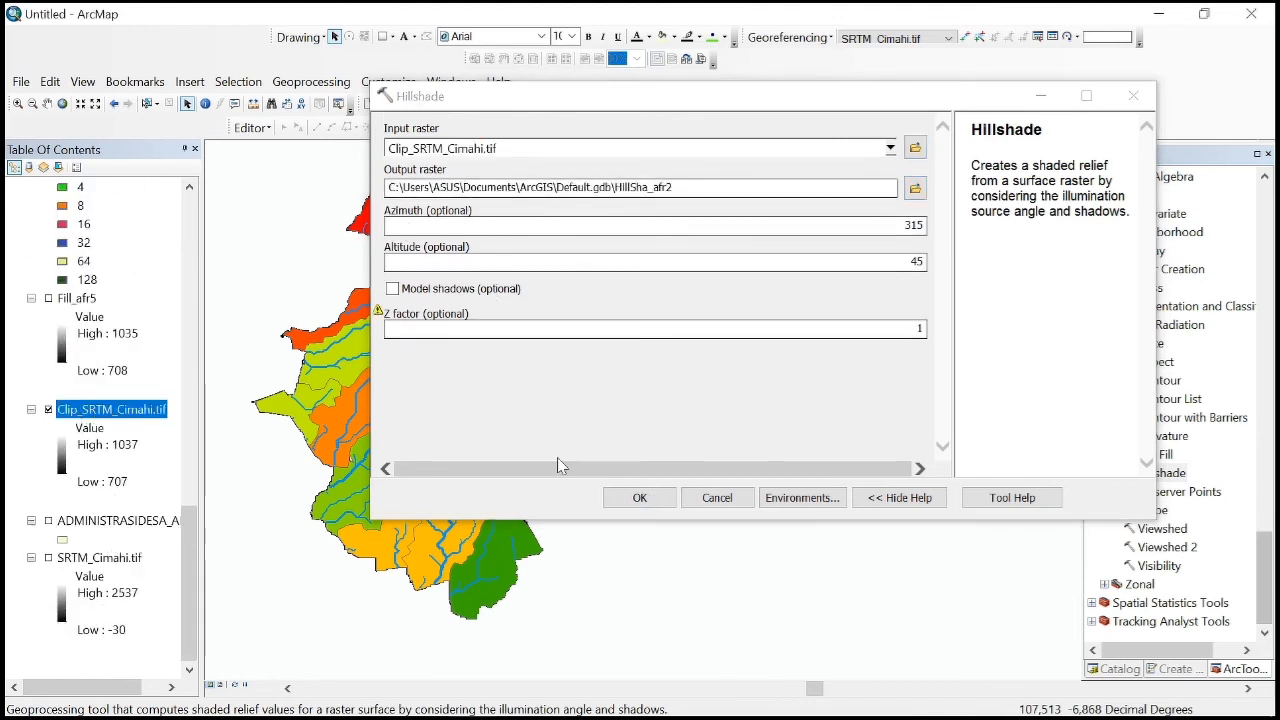
{"action": "left_click", "coordinate": [640, 498]}
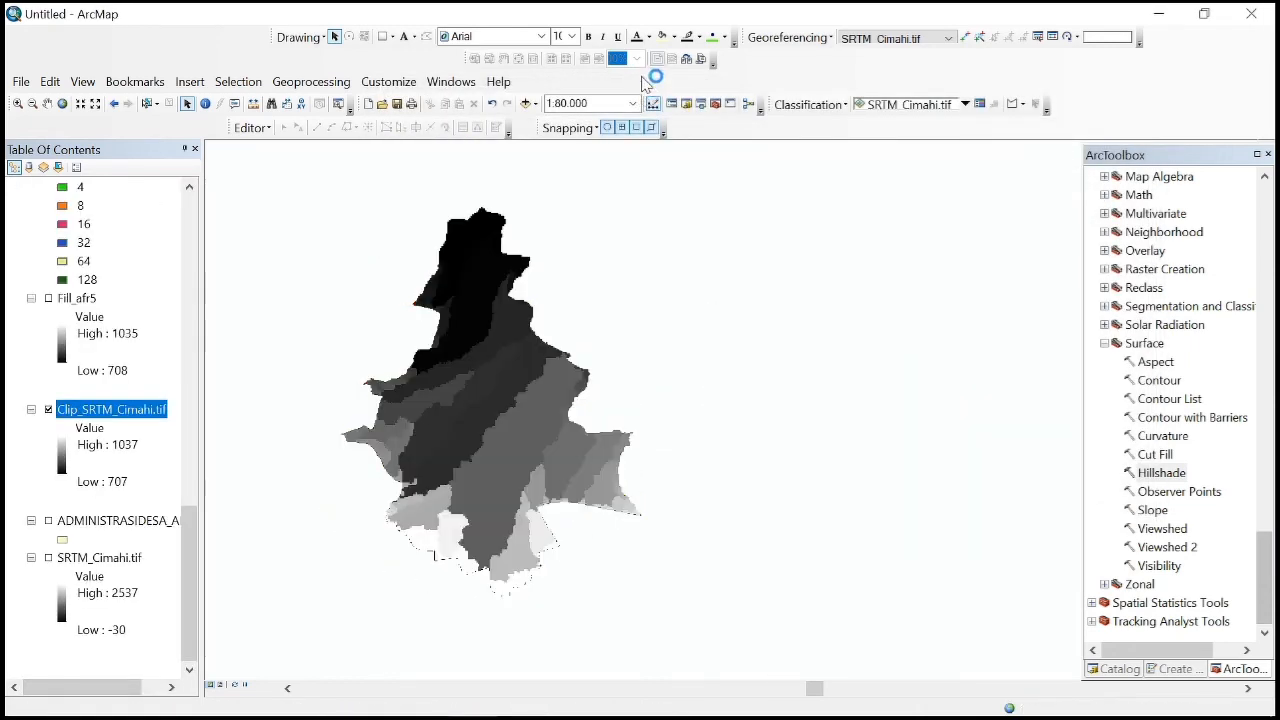
Step: Hide the single-color DAS Cimahi layer listed below the hillshade layer
{"action": "scroll", "coordinate": [503, 340], "scroll_direction": "up", "scroll_amount": 1}
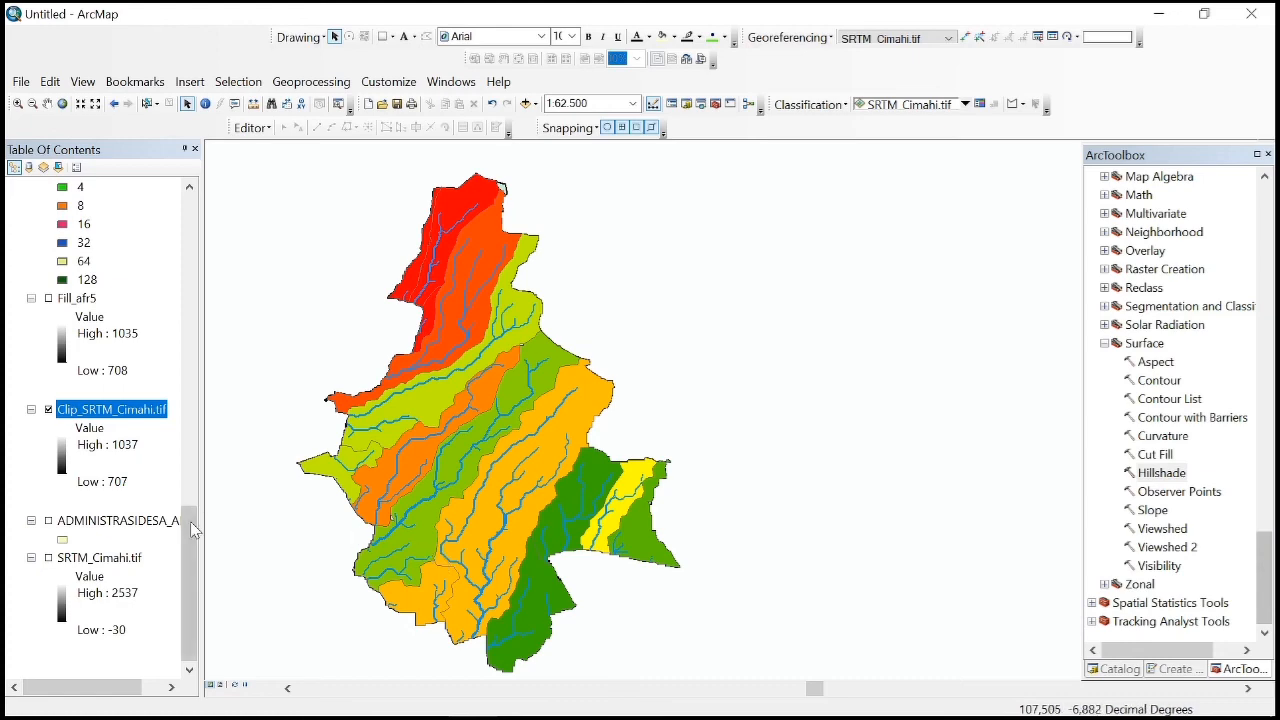
{"action": "left_click_drag", "start_coordinate": [188, 600], "coordinate": [283, 209]}
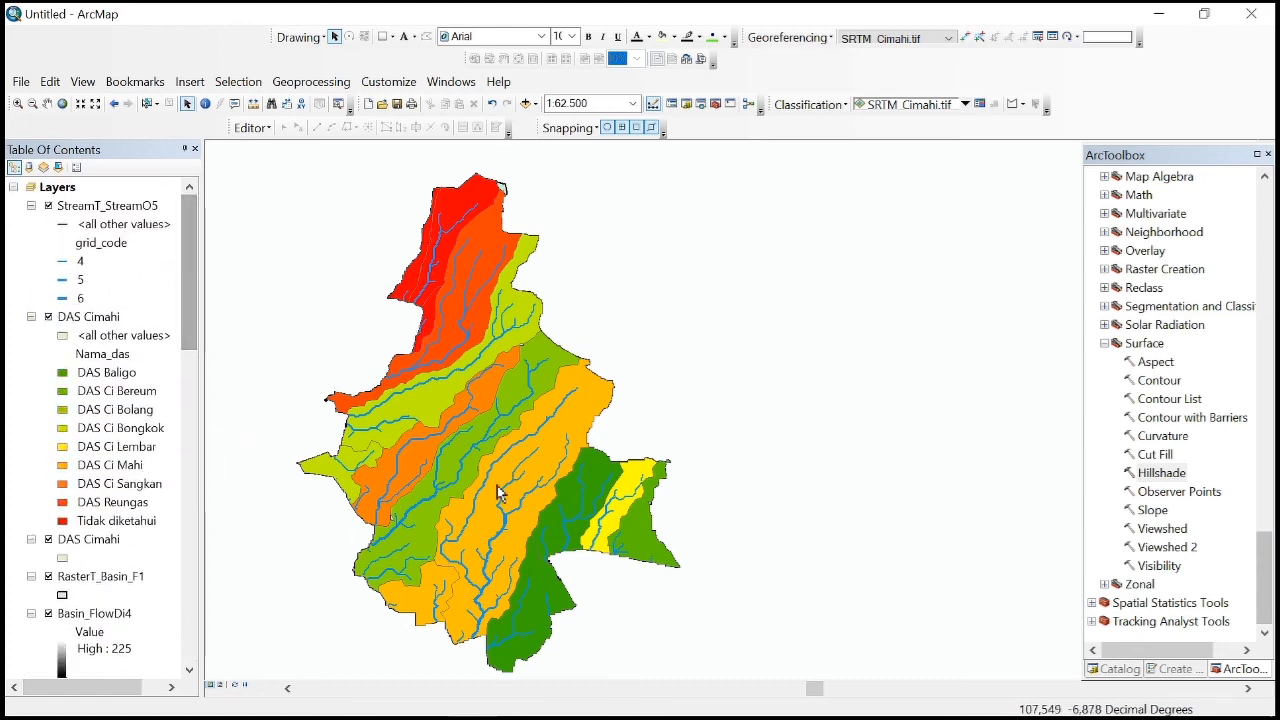
{"action": "scroll", "coordinate": [496, 486], "scroll_direction": "down", "scroll_amount": 1}
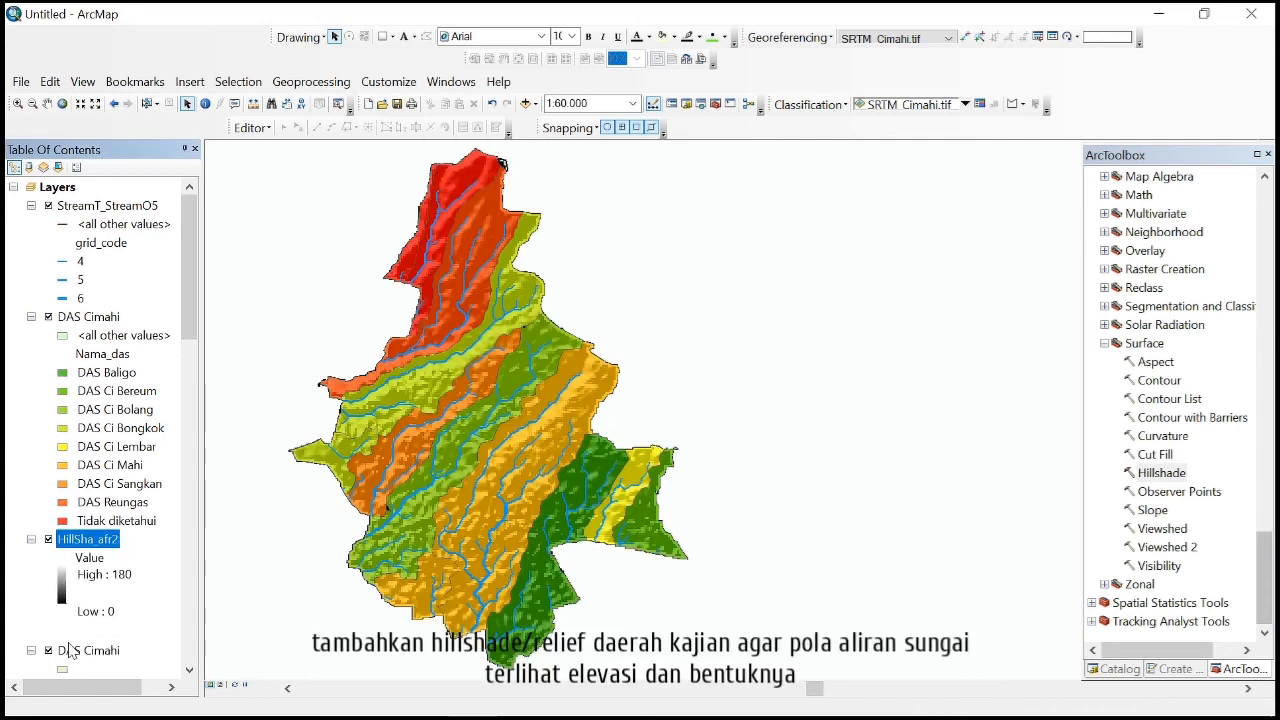
{"action": "left_click", "coordinate": [48, 651]}
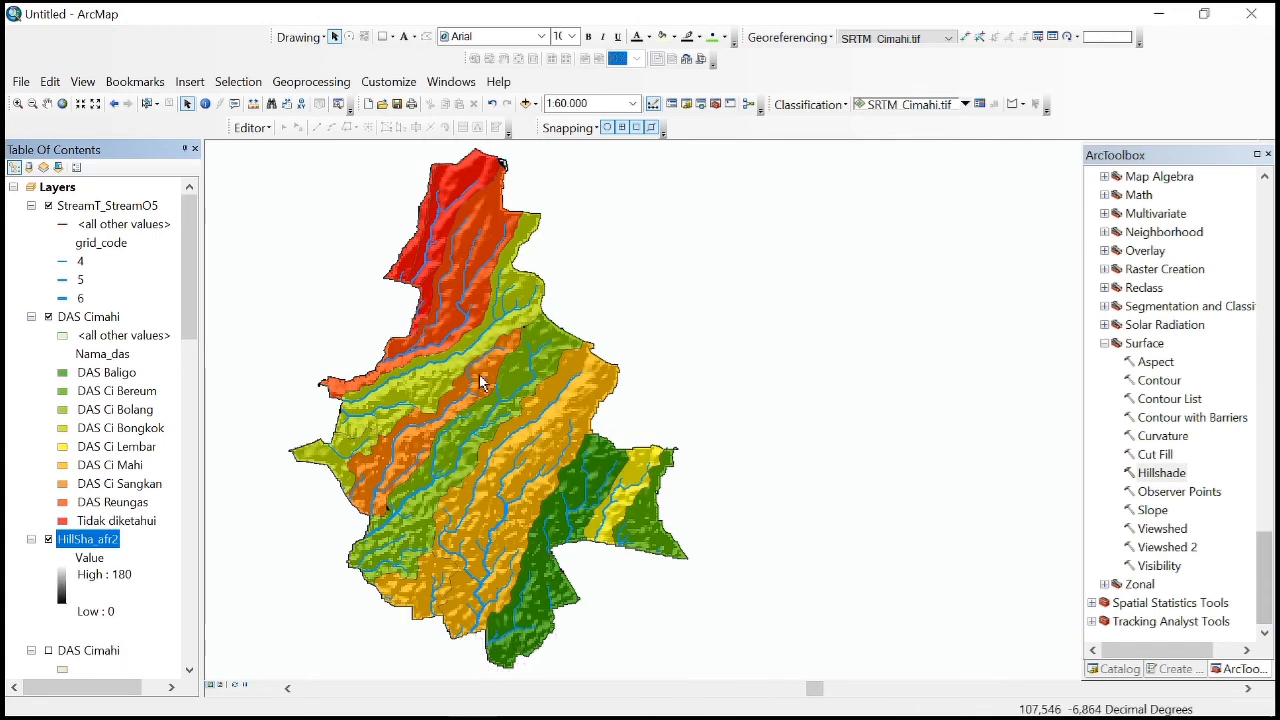
Step: Set the transparency of the watershed-colored DAS Cimahi layer to 15% in its layer properties
{"action": "right_click", "coordinate": [88, 316]}
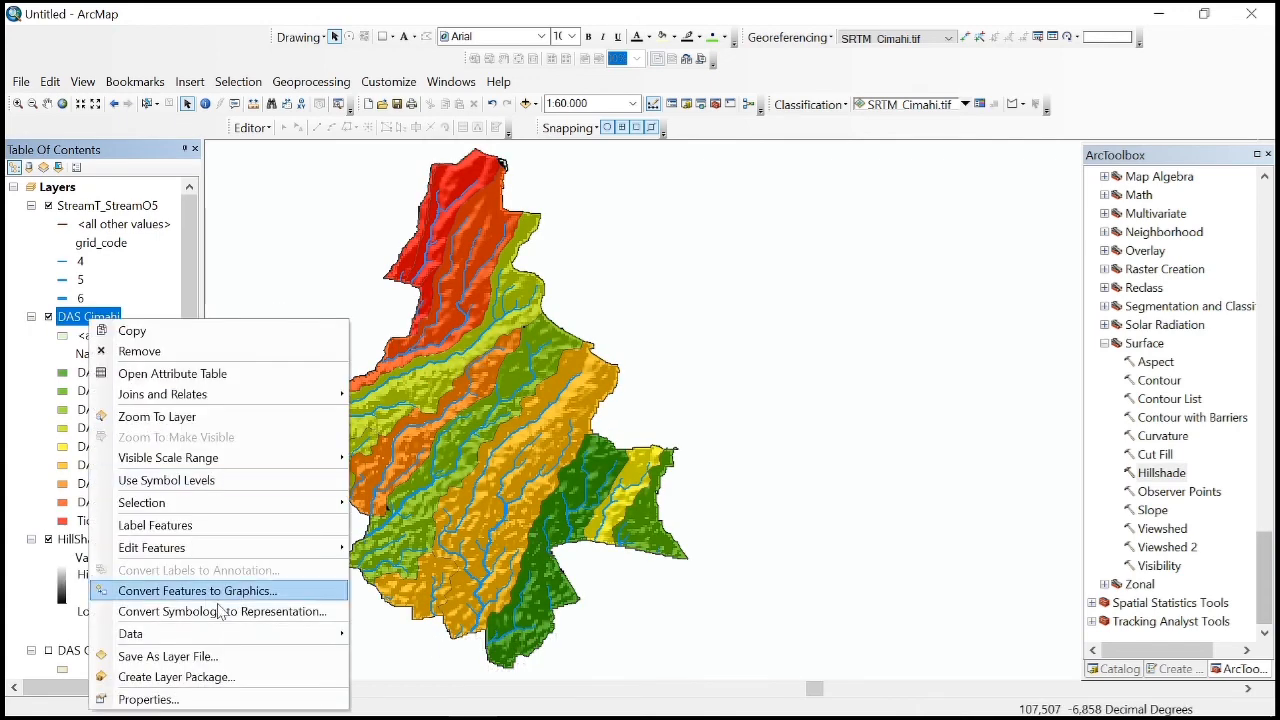
{"action": "left_click", "coordinate": [224, 699]}
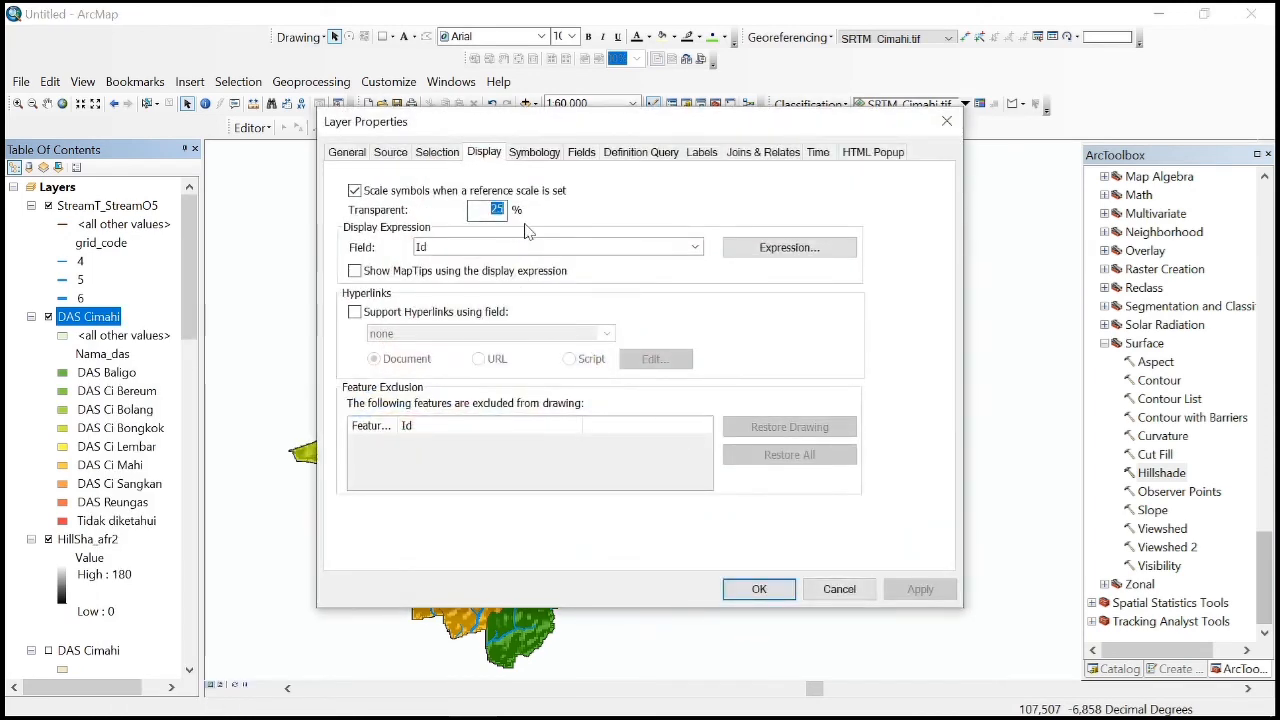
{"action": "type", "text": "1"}
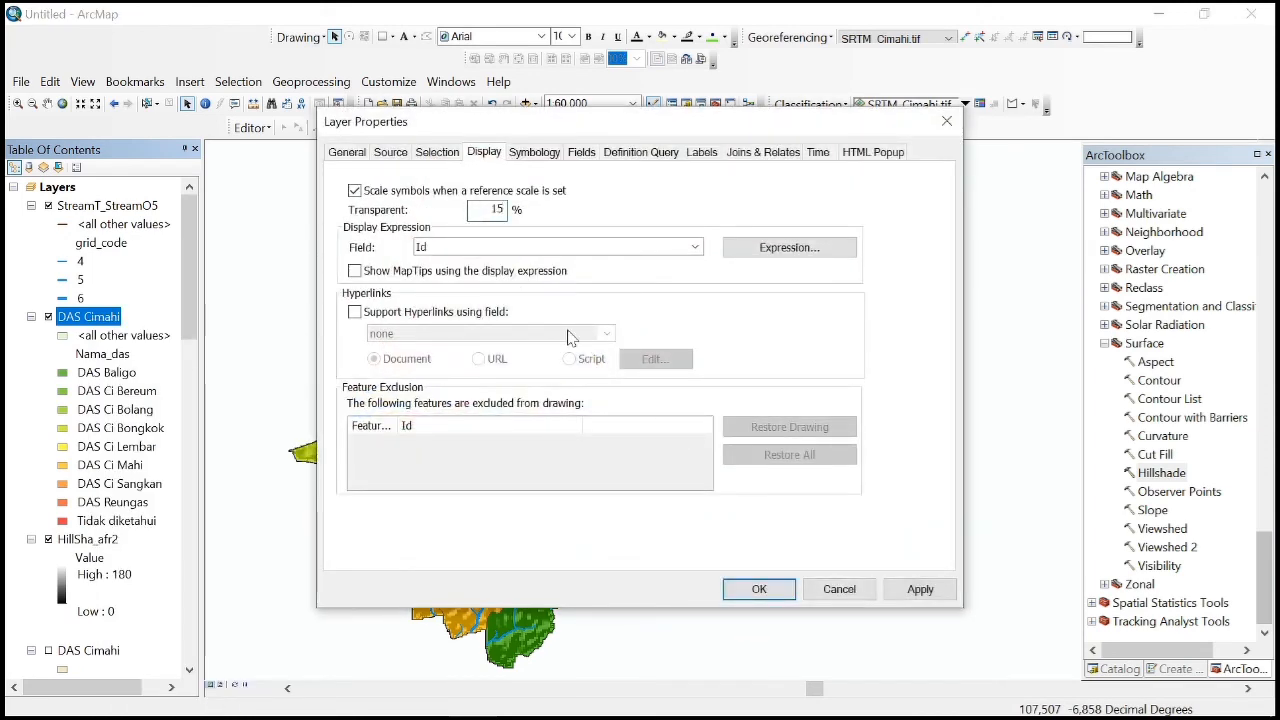
{"action": "left_click", "coordinate": [750, 589]}
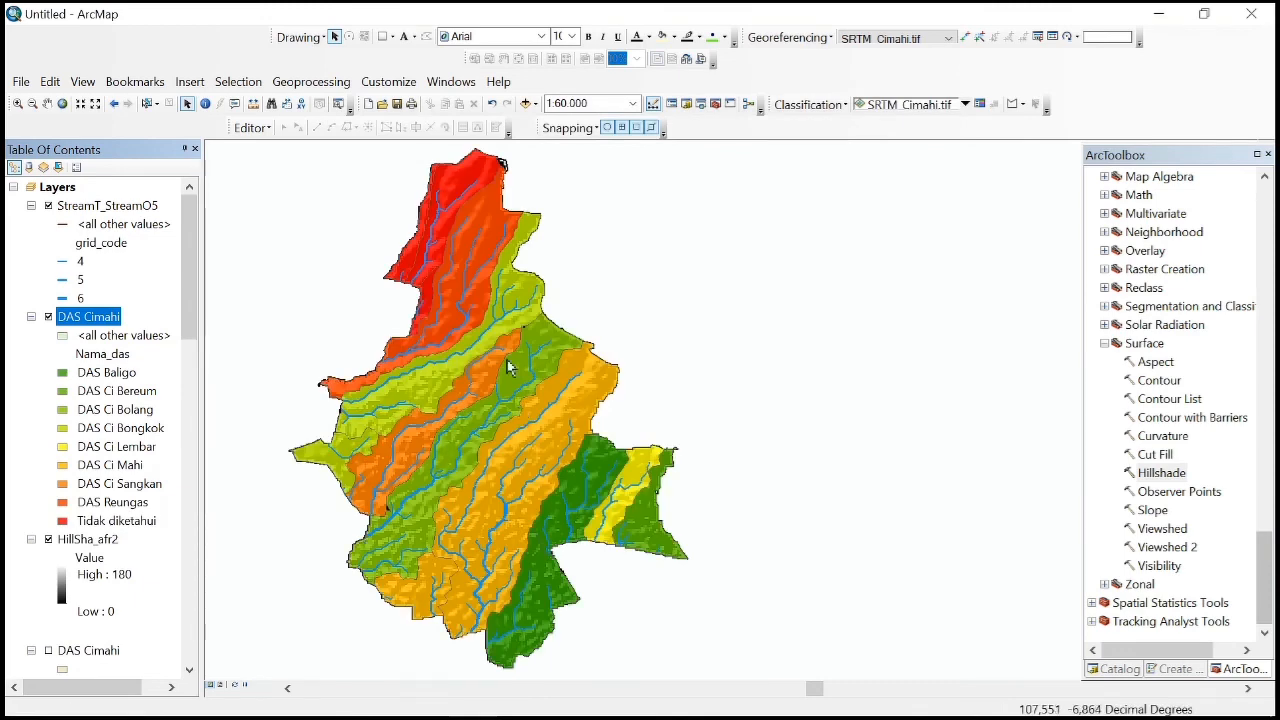
{"action": "scroll", "coordinate": [508, 367], "scroll_direction": "up", "scroll_amount": 2}
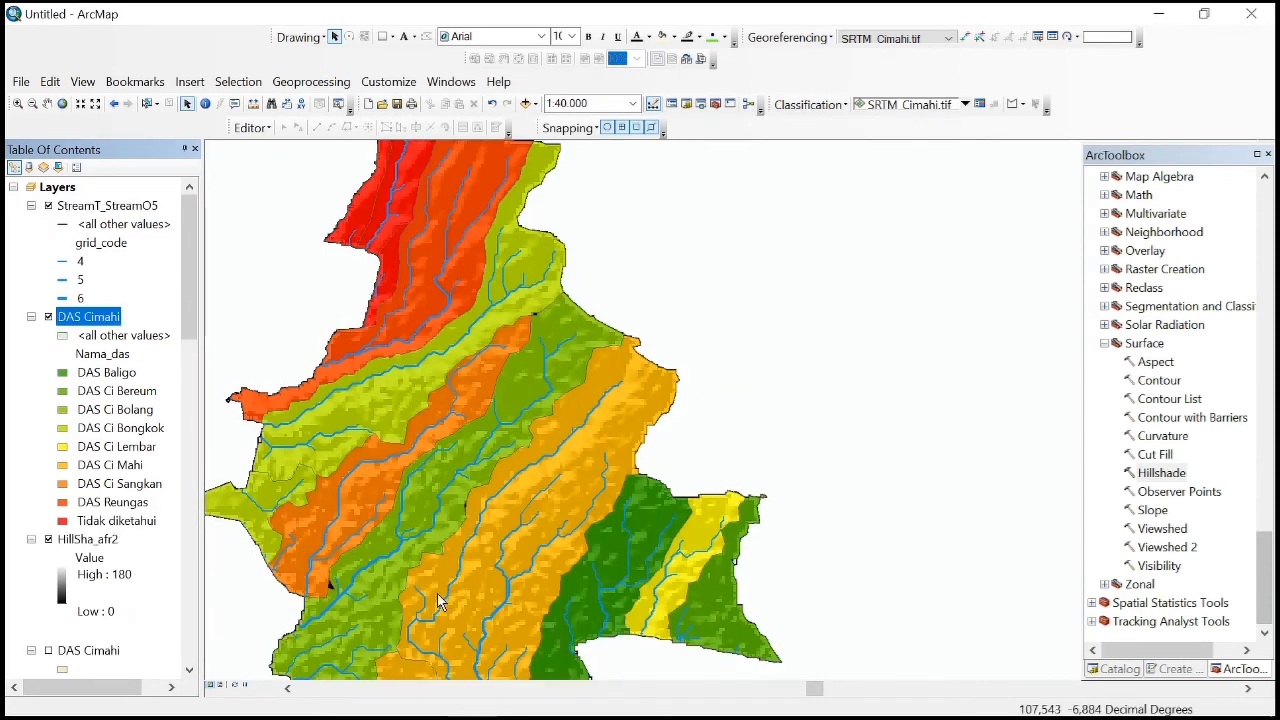
{"action": "scroll", "coordinate": [430, 578], "scroll_direction": "down", "scroll_amount": 2}
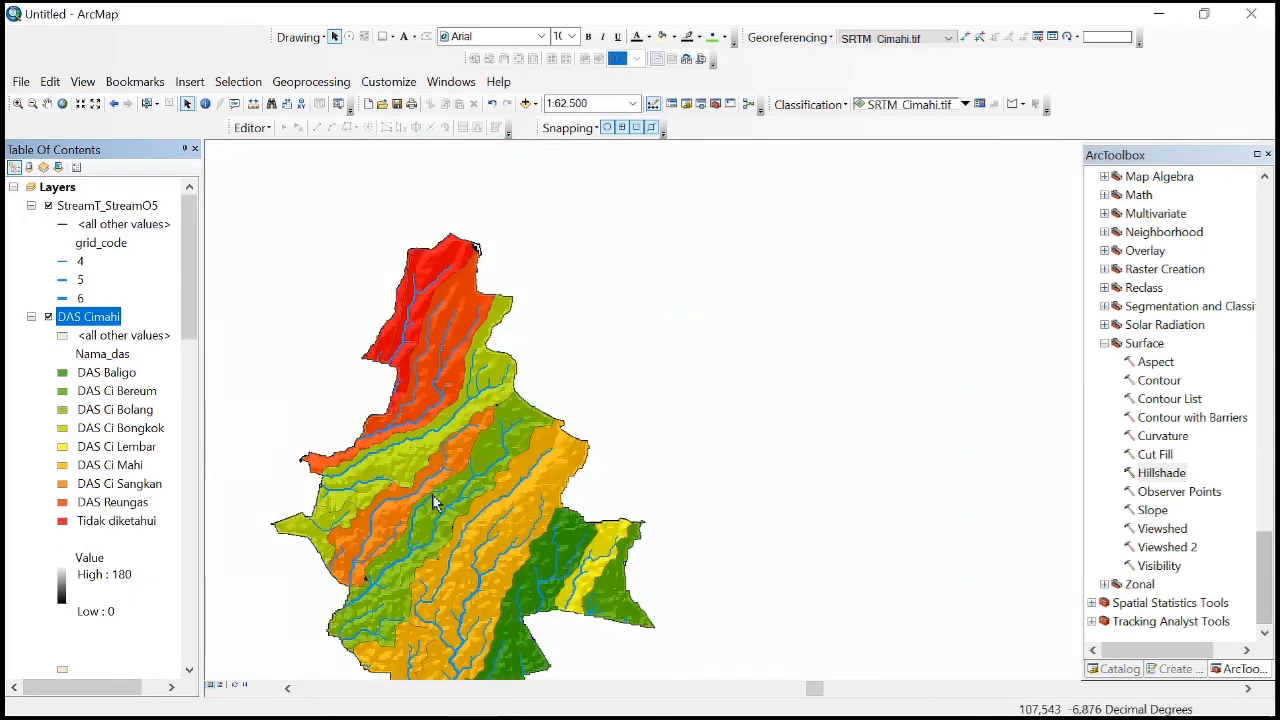
{"action": "scroll", "coordinate": [434, 520], "scroll_direction": "down", "scroll_amount": 2}
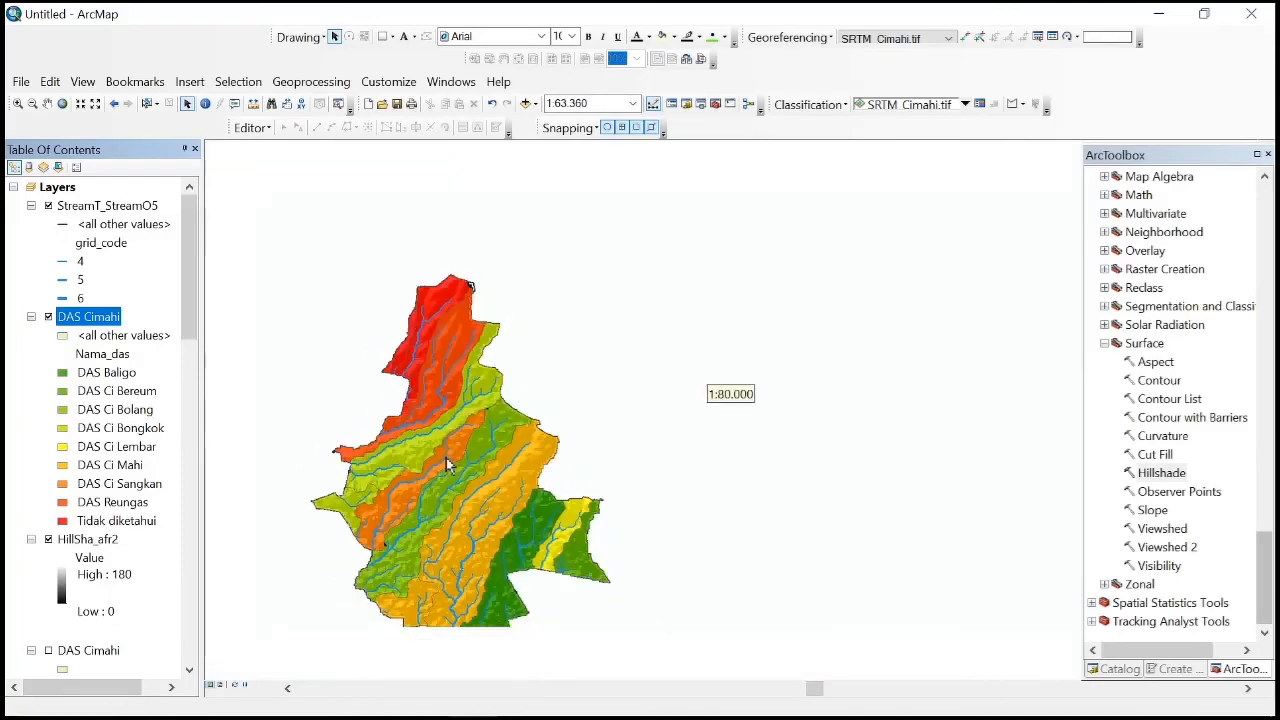
{"action": "scroll", "coordinate": [447, 464], "scroll_direction": "up", "scroll_amount": 1}
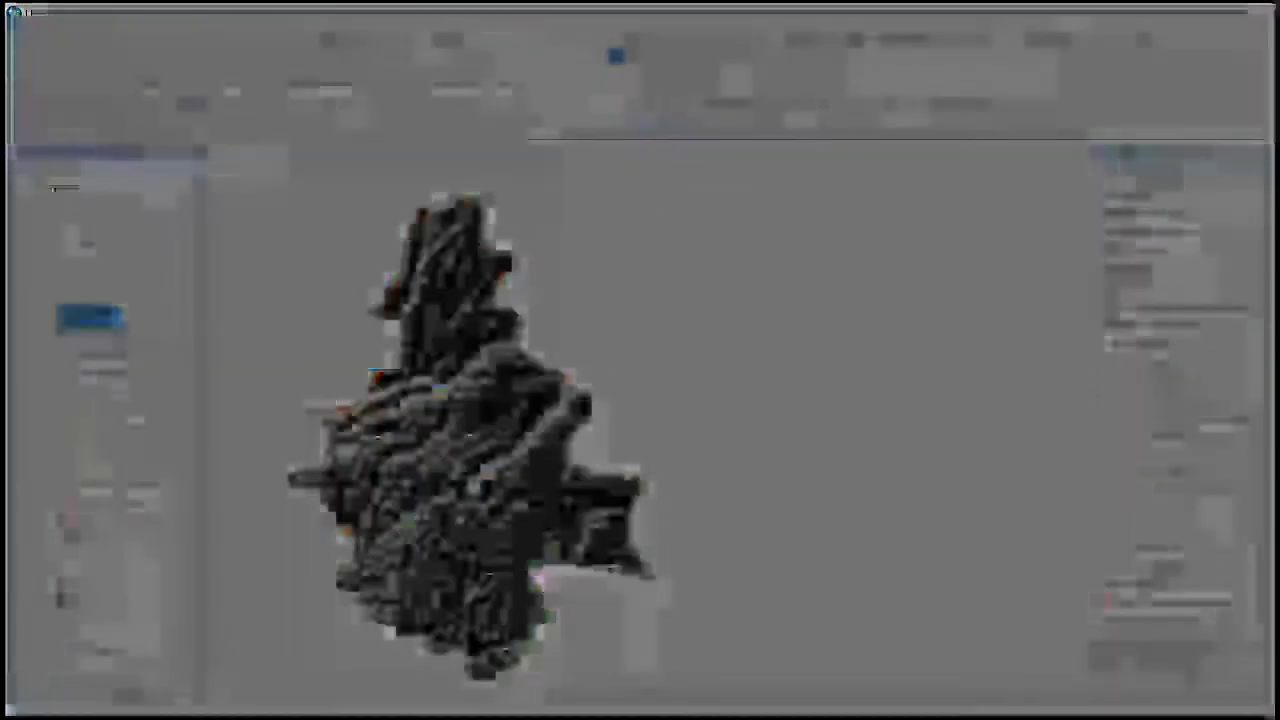